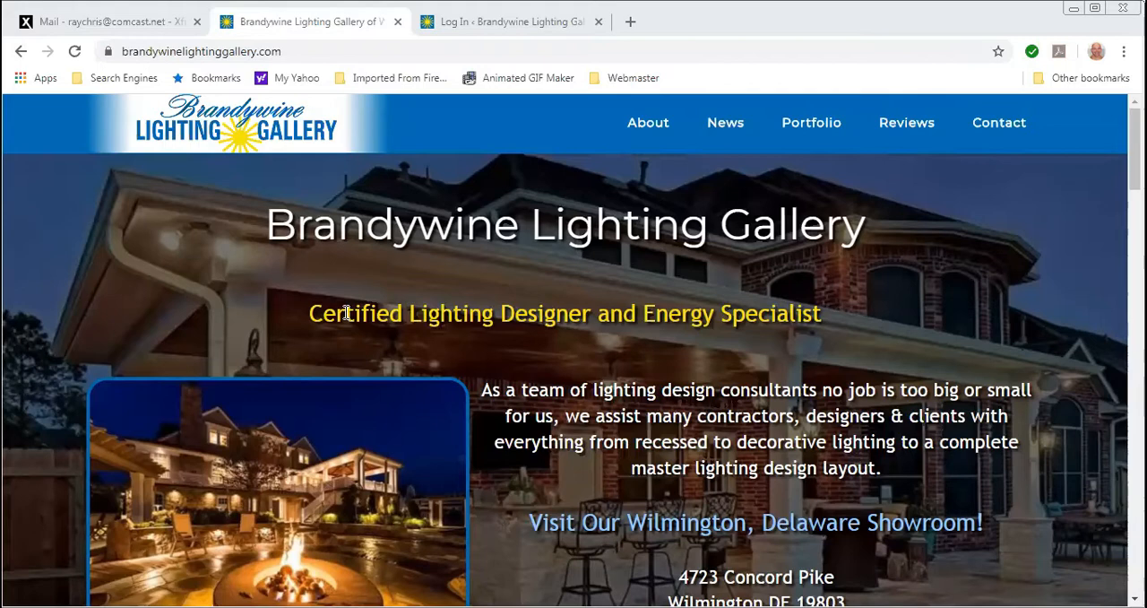
- Log in to the website's WordPress admin with the prefilled credentials and dismiss both dashboard notices
click(483, 25)
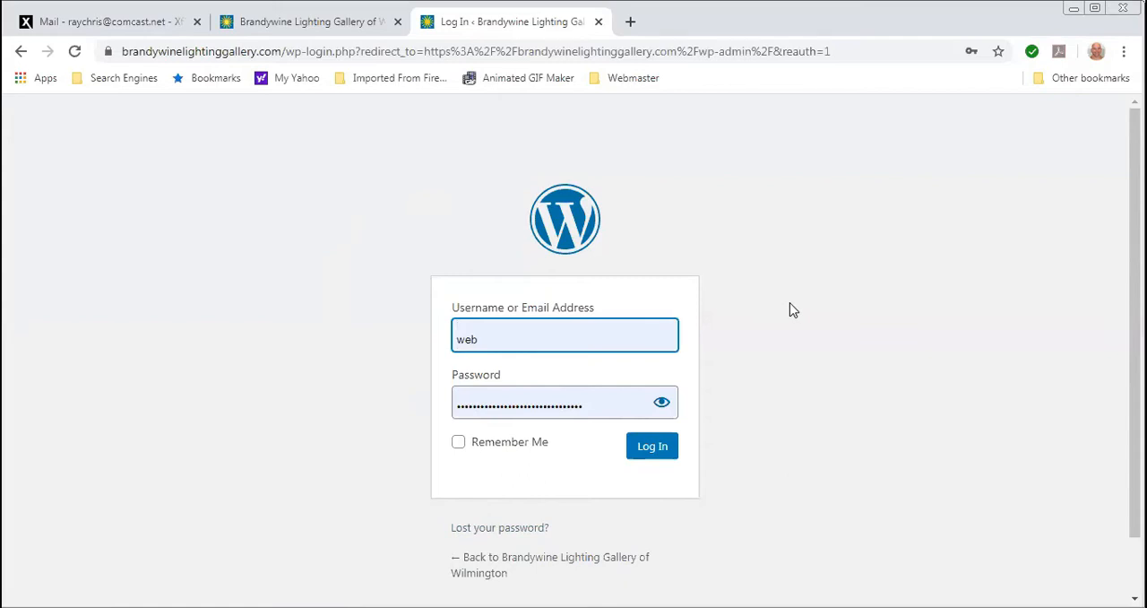
click(660, 448)
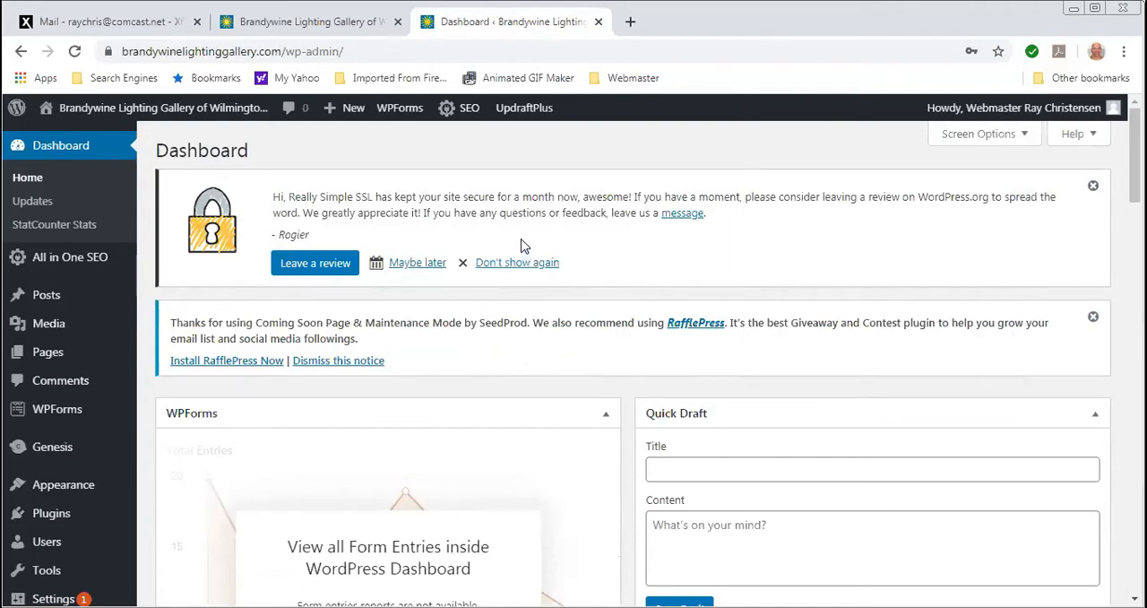
click(1093, 185)
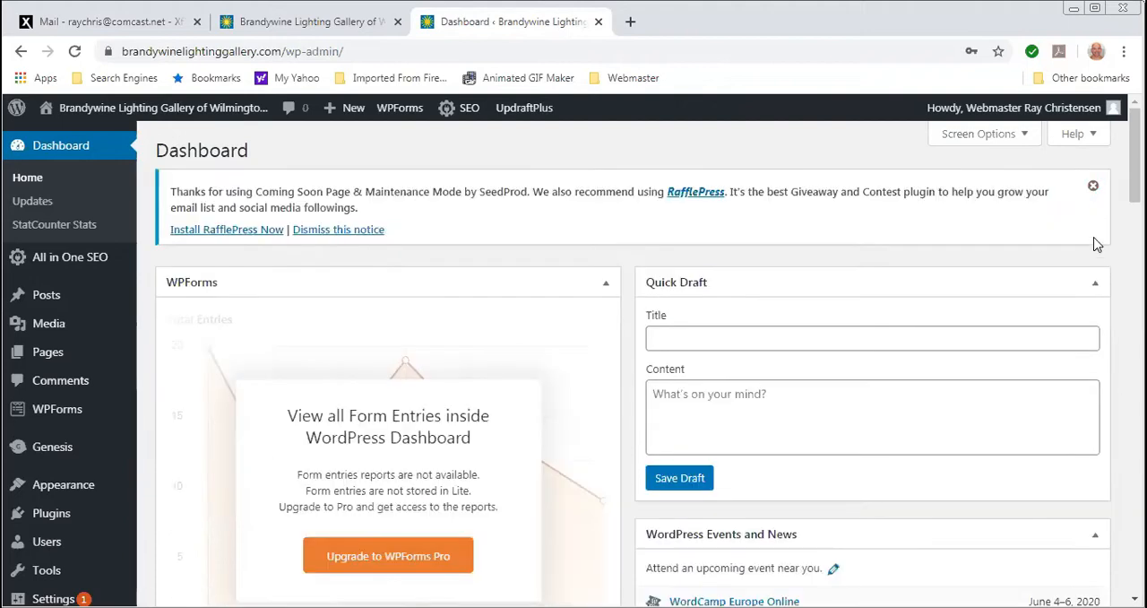
click(1092, 189)
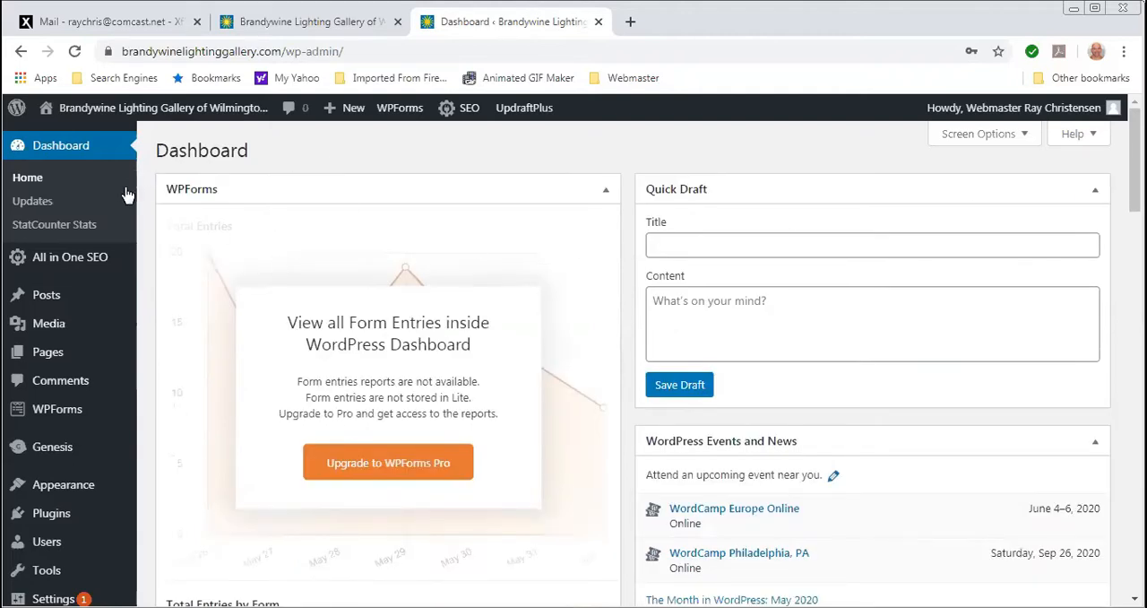
scroll(71, 372, down, 3)
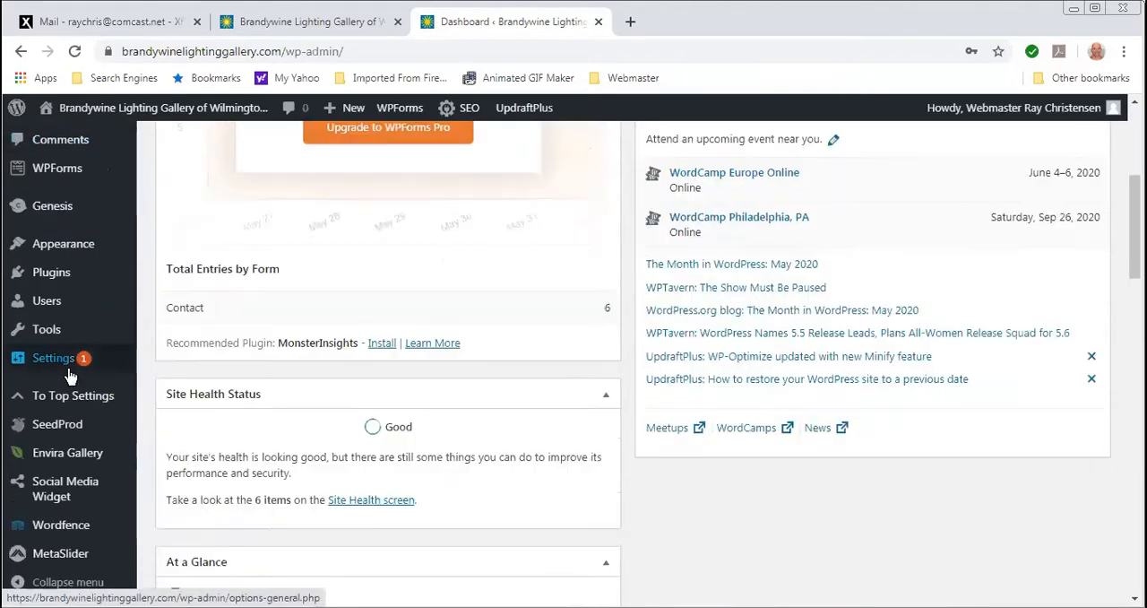
scroll(70, 375, up, 3)
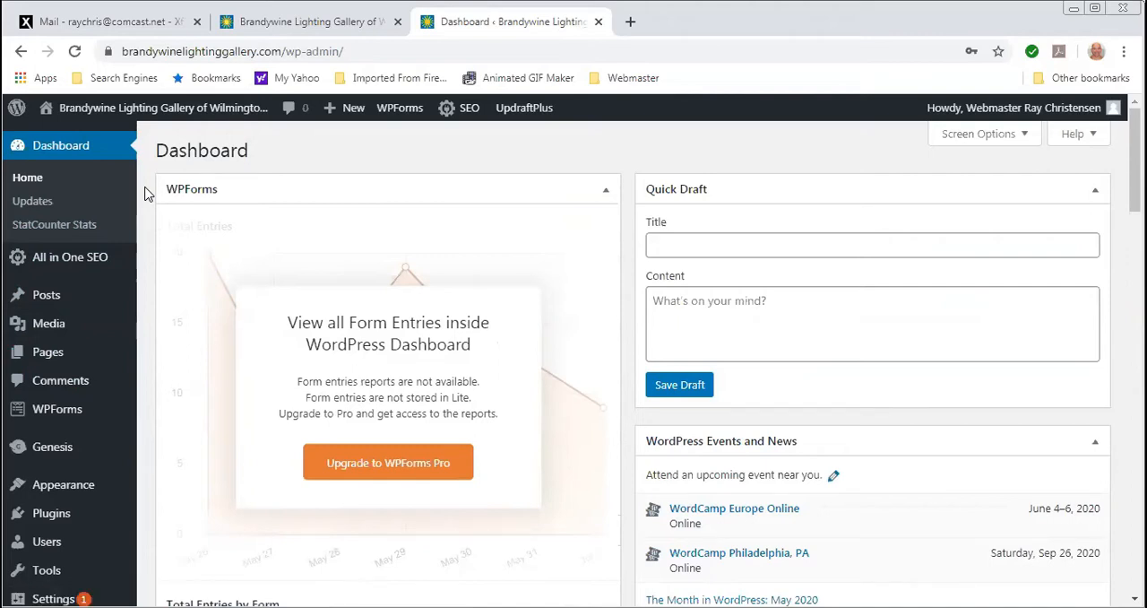
mouse_move(70, 435)
mouse_move(40, 359)
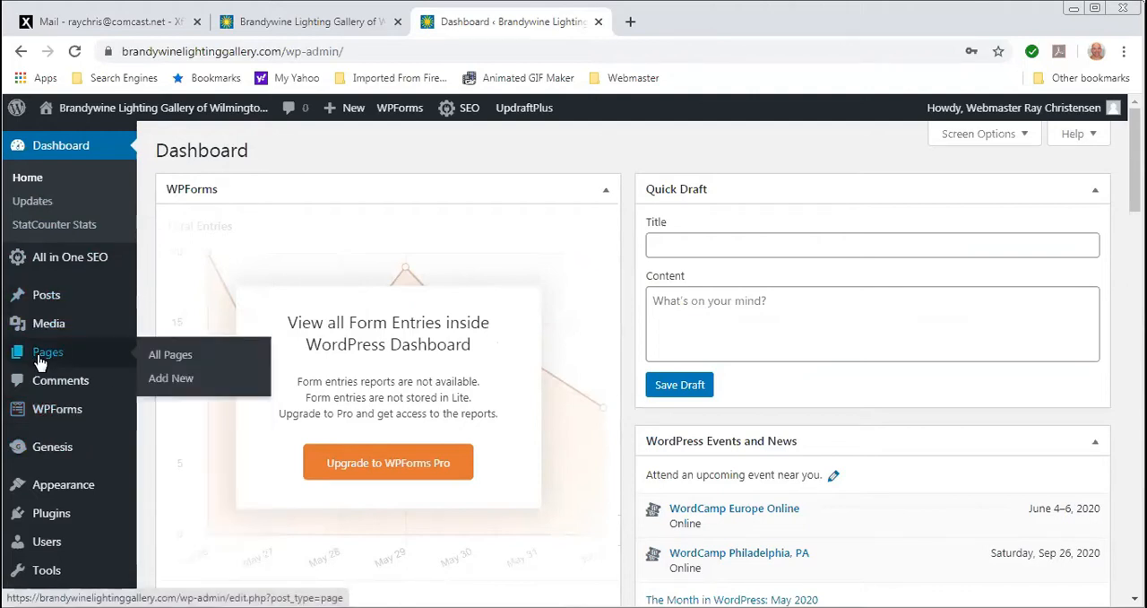
mouse_move(34, 303)
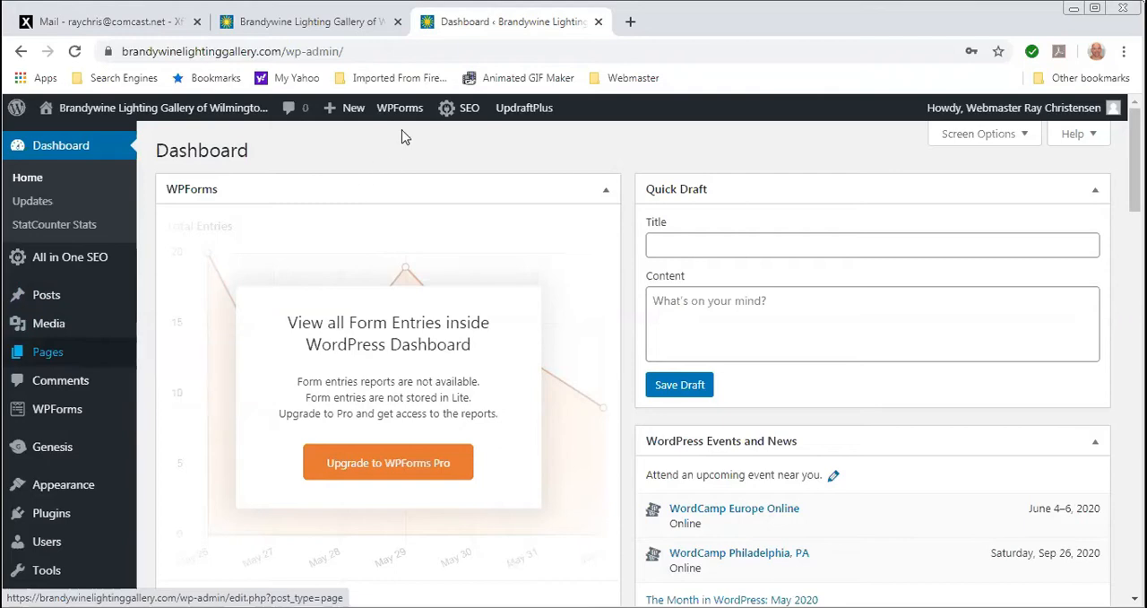
- Review the content and navigation links of the live website's home page
click(306, 27)
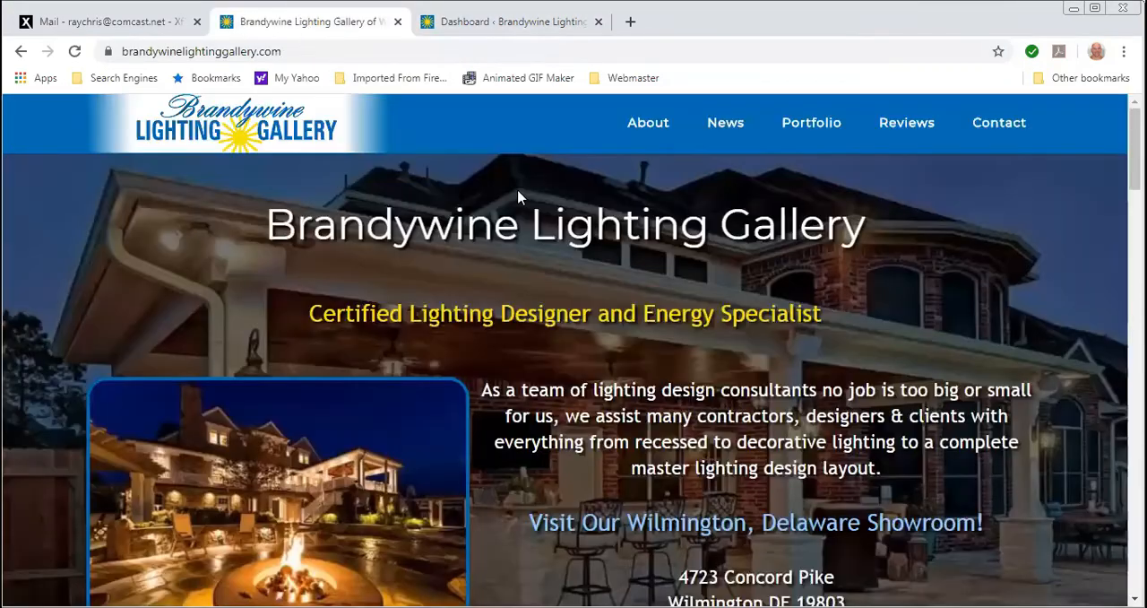
scroll(586, 368, down, 10)
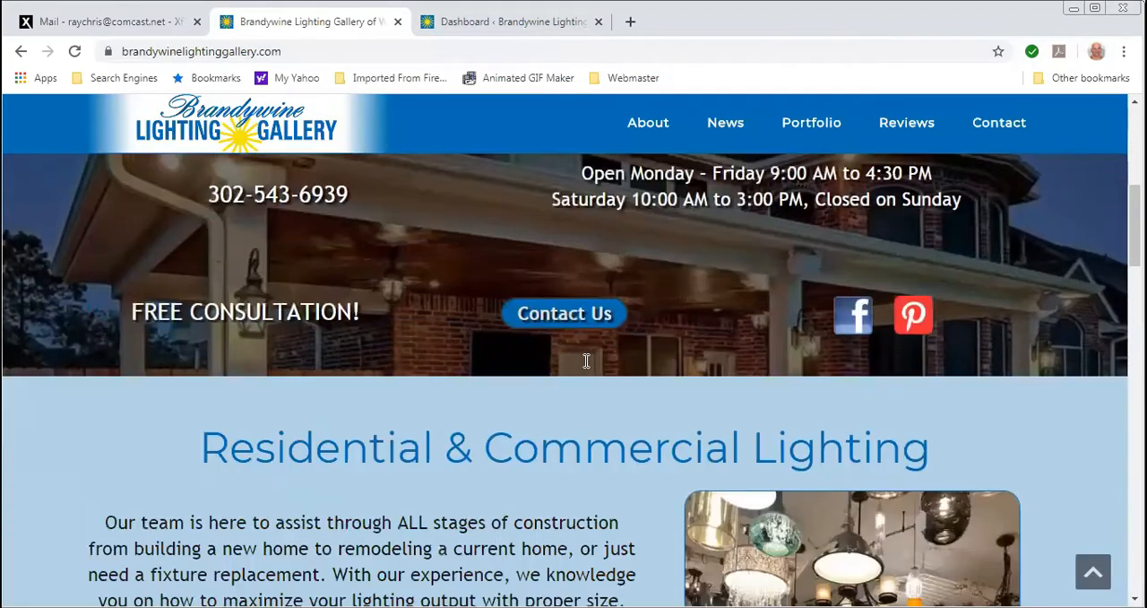
scroll(587, 364, down, 4)
scroll(578, 367, down, 5)
scroll(551, 365, up, 7)
scroll(538, 364, up, 12)
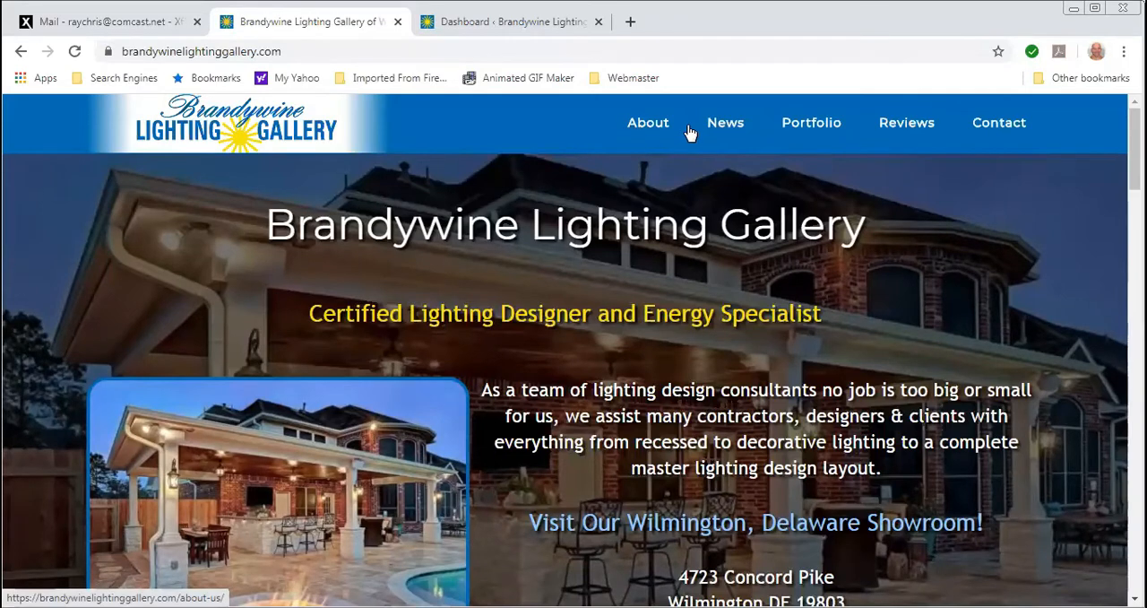
mouse_move(810, 130)
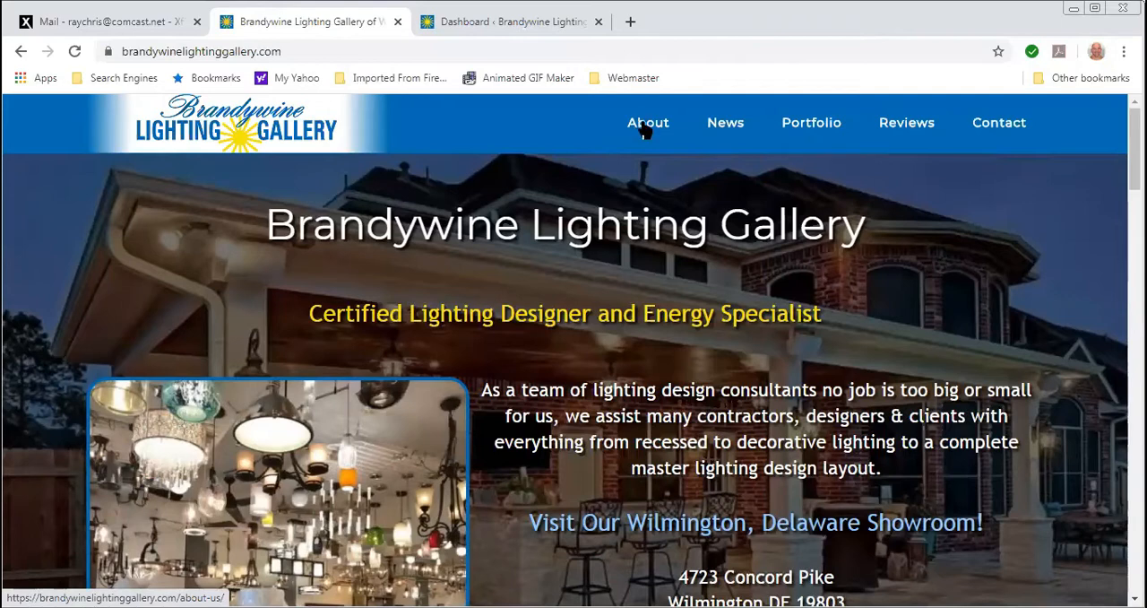
- Open the live site's About Us page and read through its content
click(646, 130)
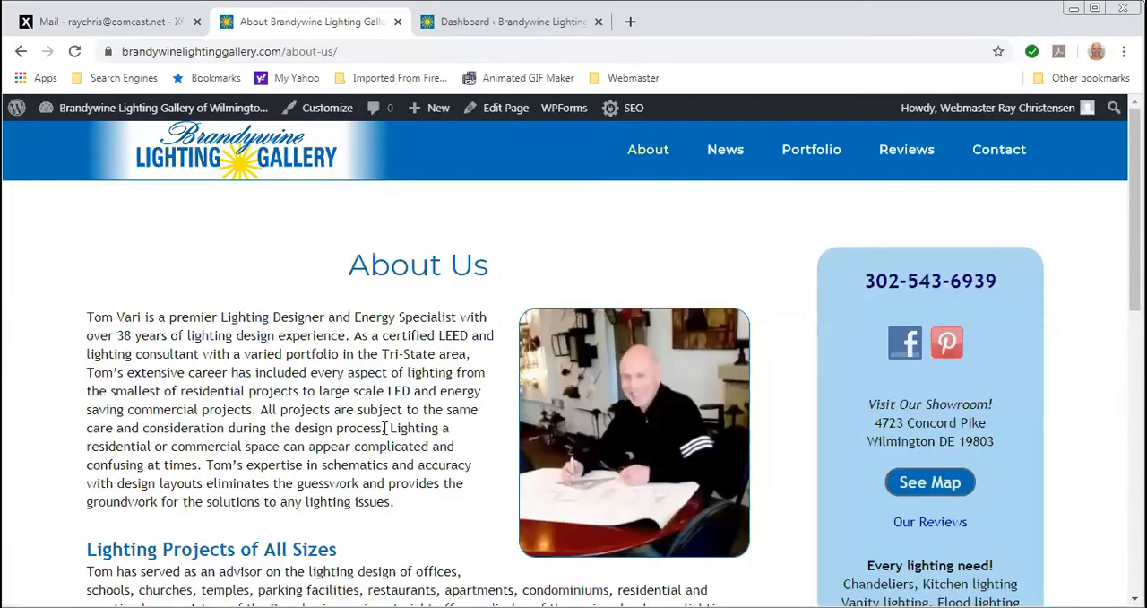
scroll(365, 434, down, 5)
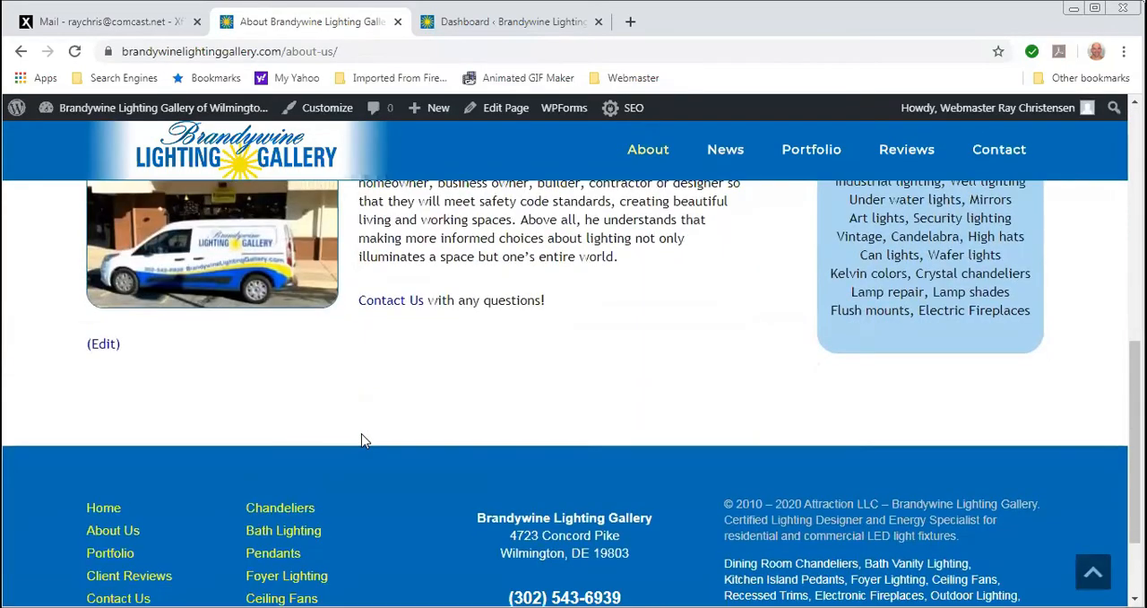
scroll(361, 440, up, 1)
scroll(356, 441, up, 3)
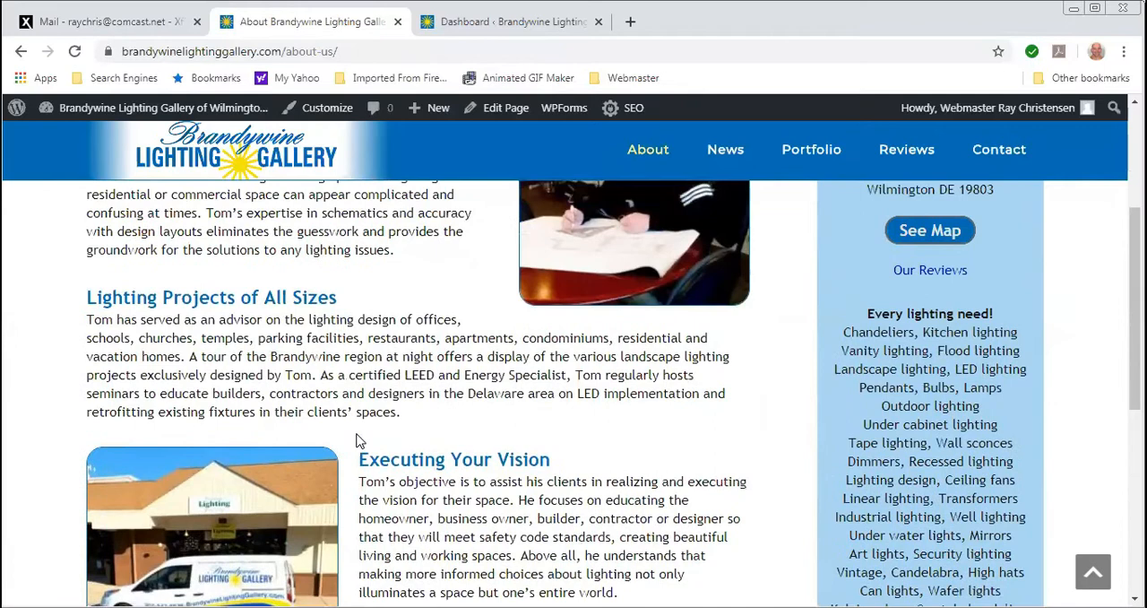
scroll(356, 440, up, 3)
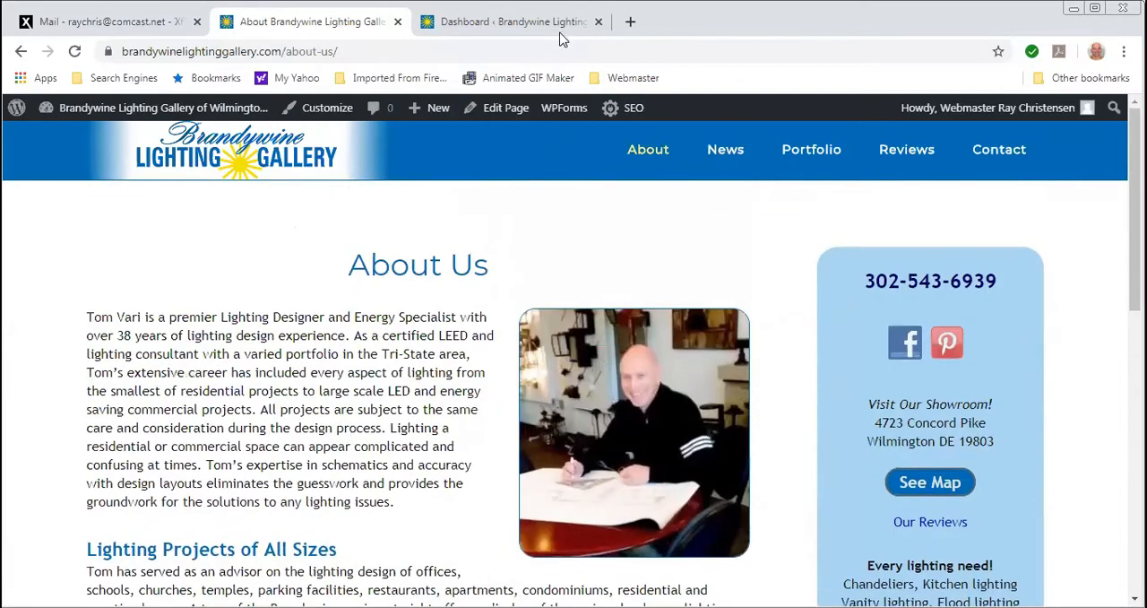
- Return to the WordPress dashboard and open the About Us page for editing in the Visual editor
click(515, 29)
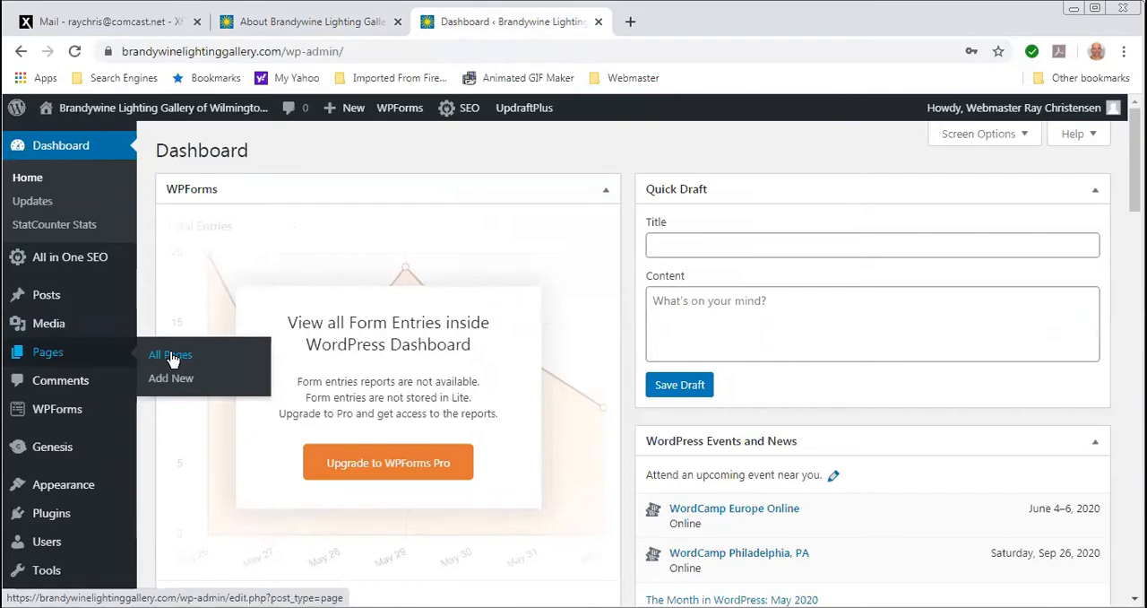
click(172, 358)
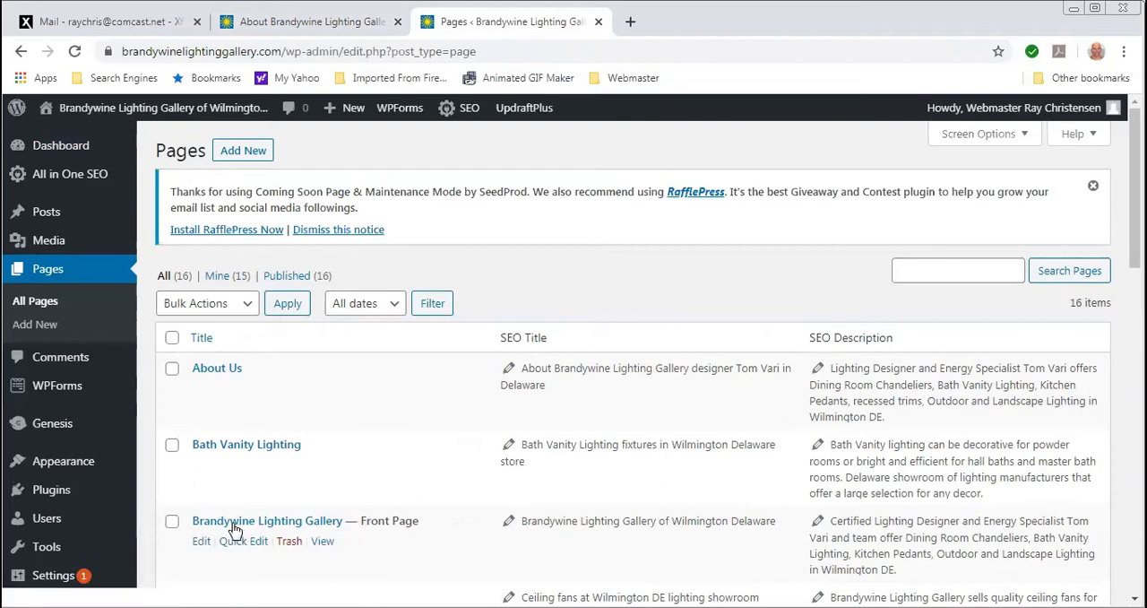
click(212, 375)
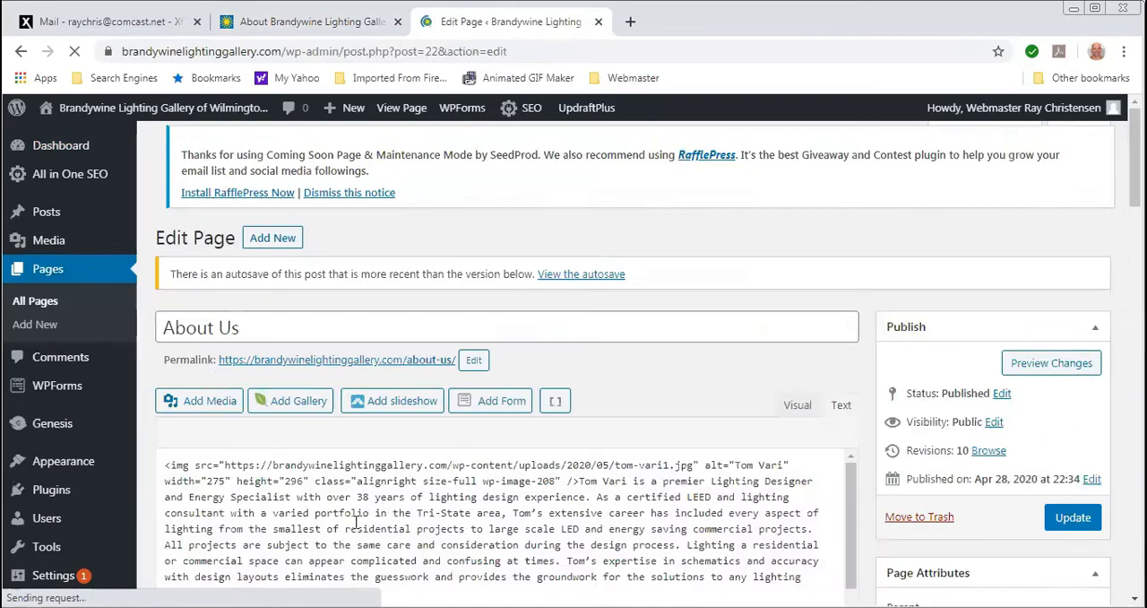
scroll(349, 486, down, 2)
scroll(352, 487, up, 3)
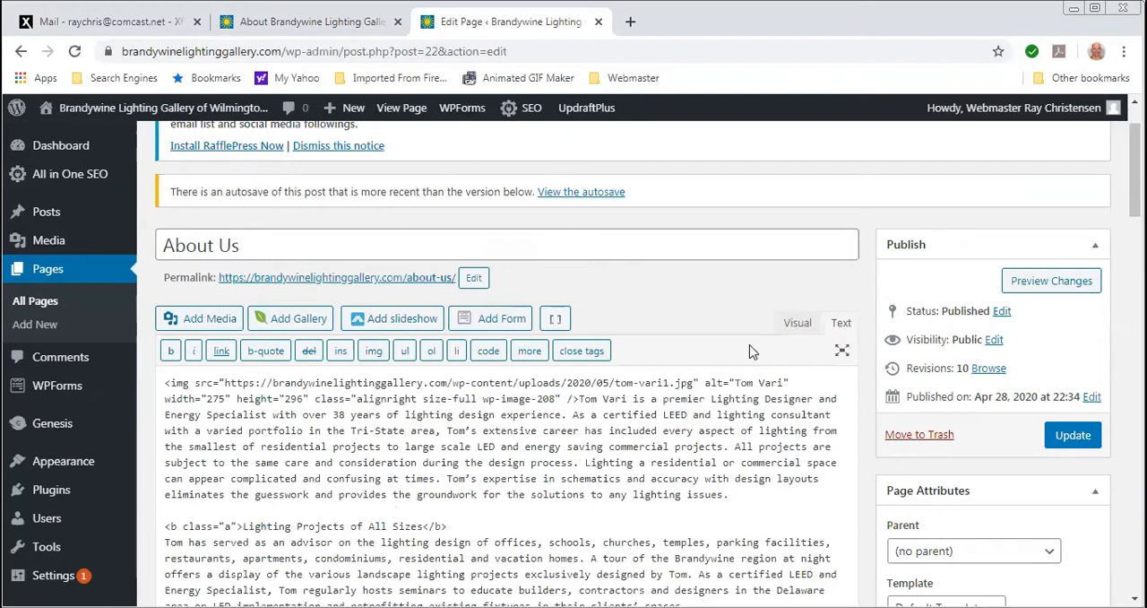
click(797, 325)
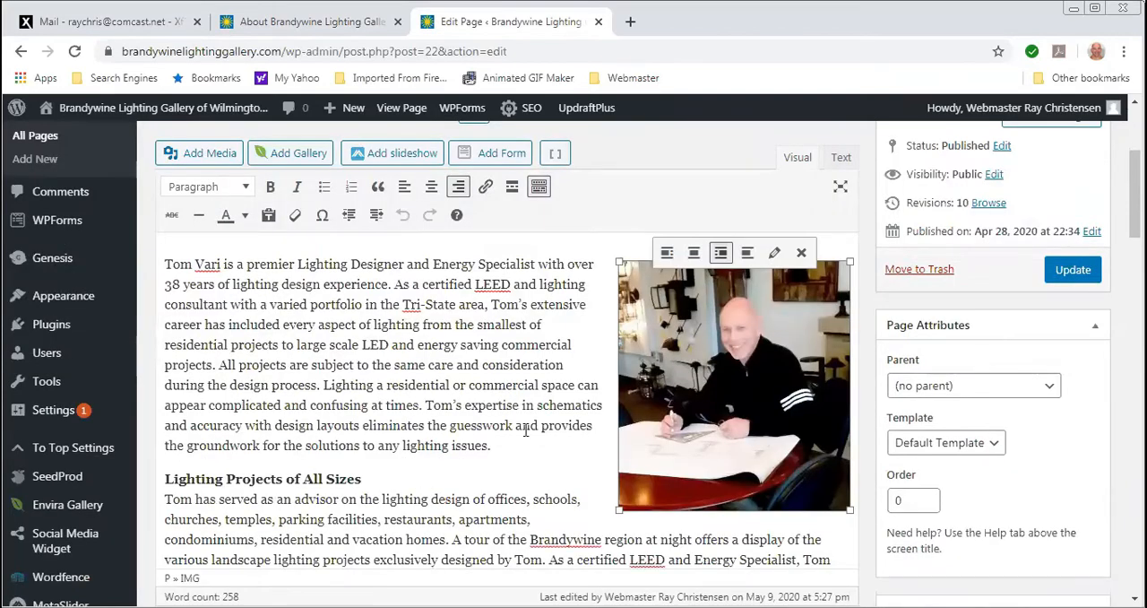
- Hide and redisplay the editor's second row of formatting tools
click(538, 187)
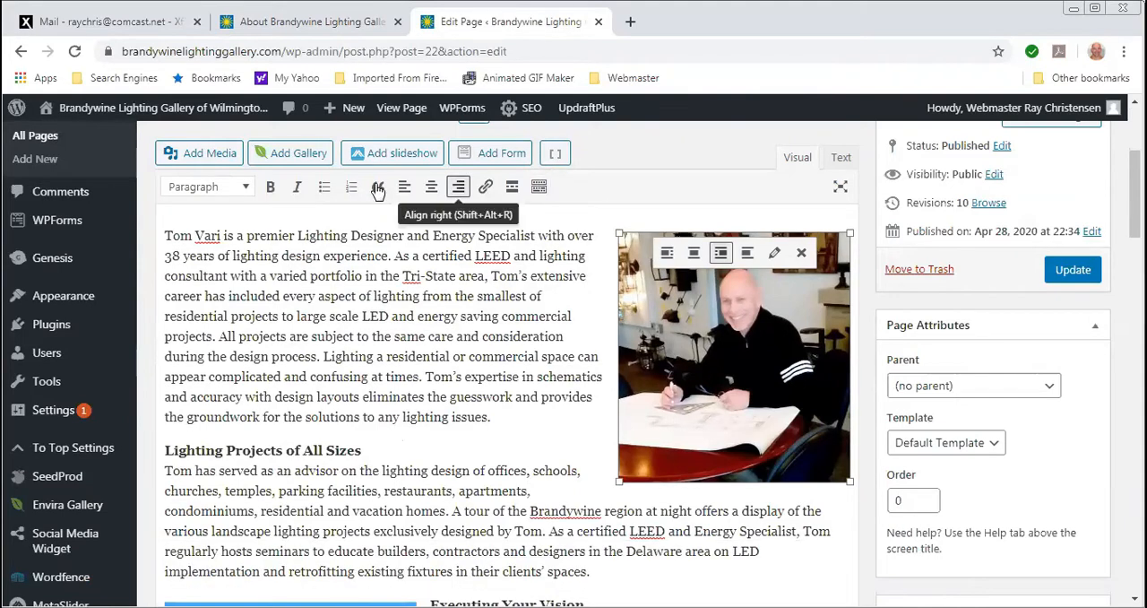
click(537, 190)
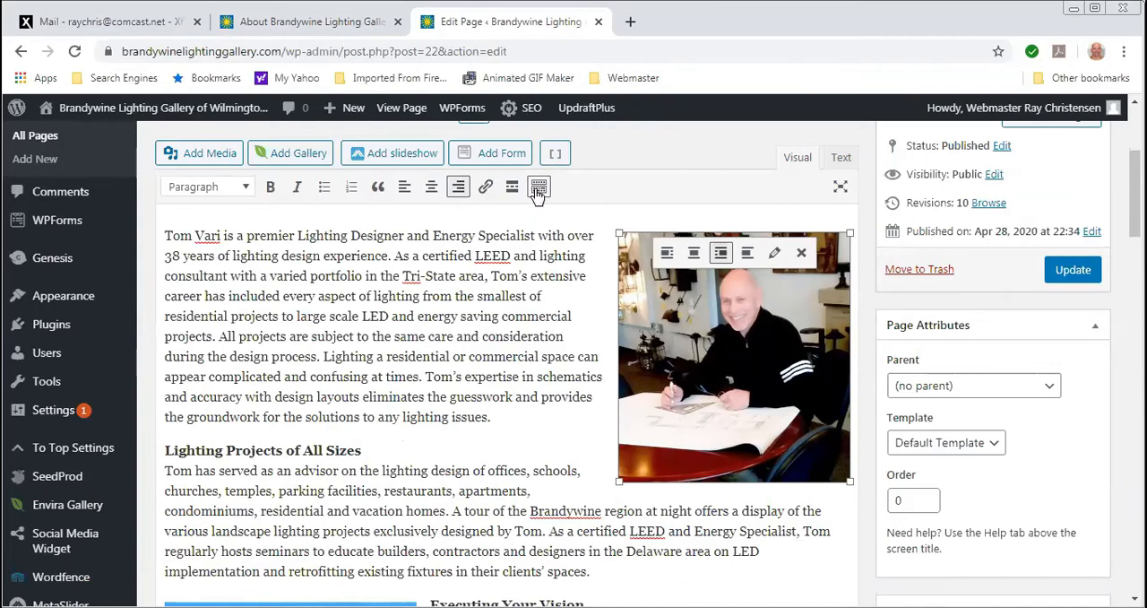
click(538, 191)
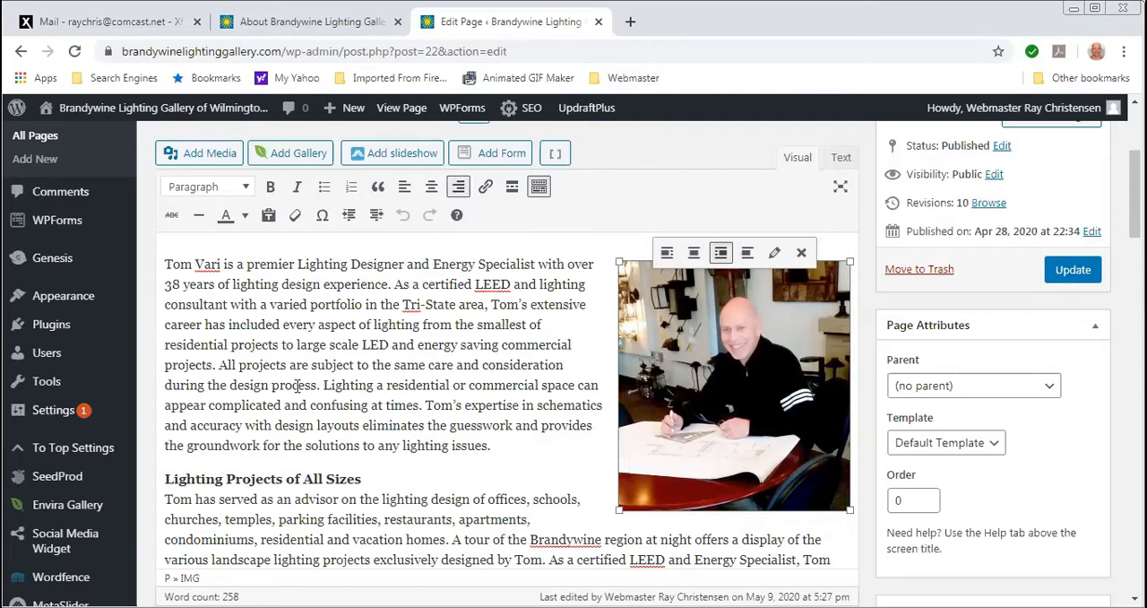
- Colour the designer's name at the start of the first About Us paragraph red
click(164, 264)
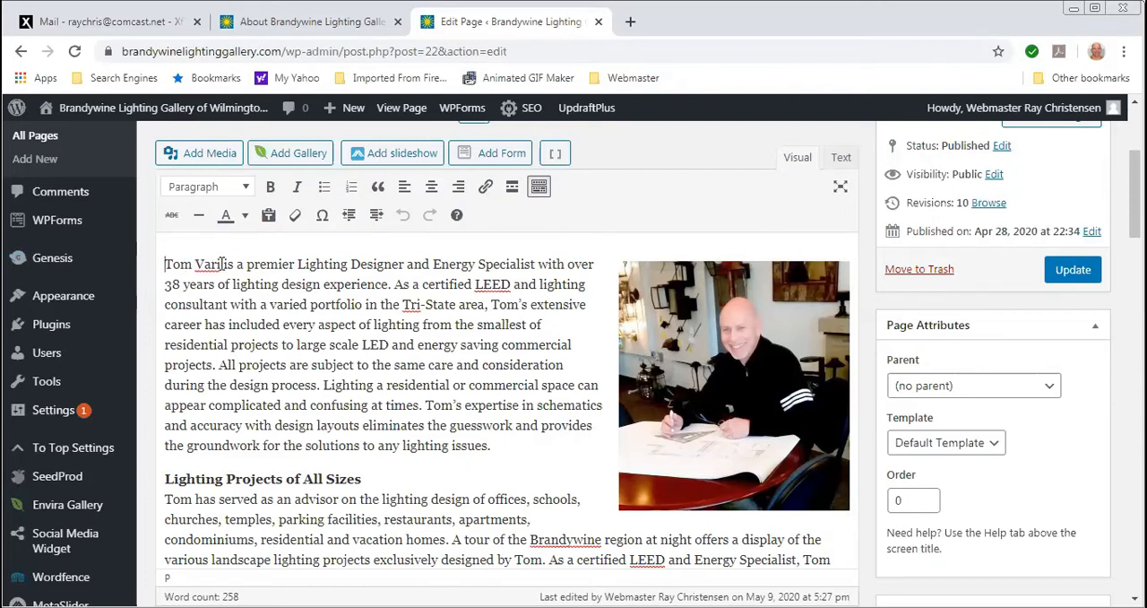
drag(164, 265, 220, 264)
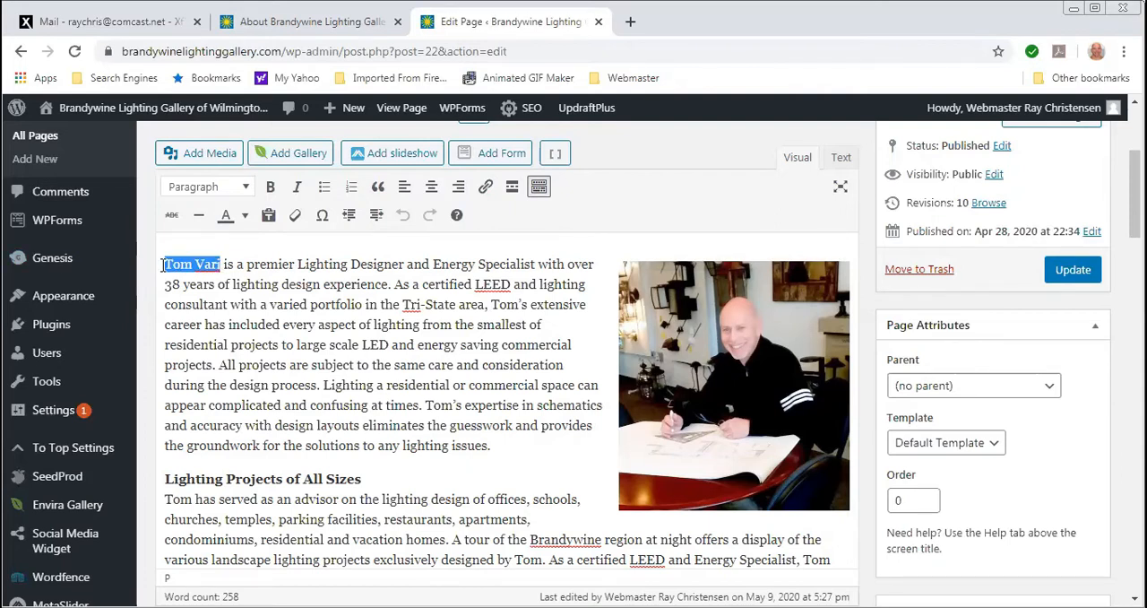
click(242, 217)
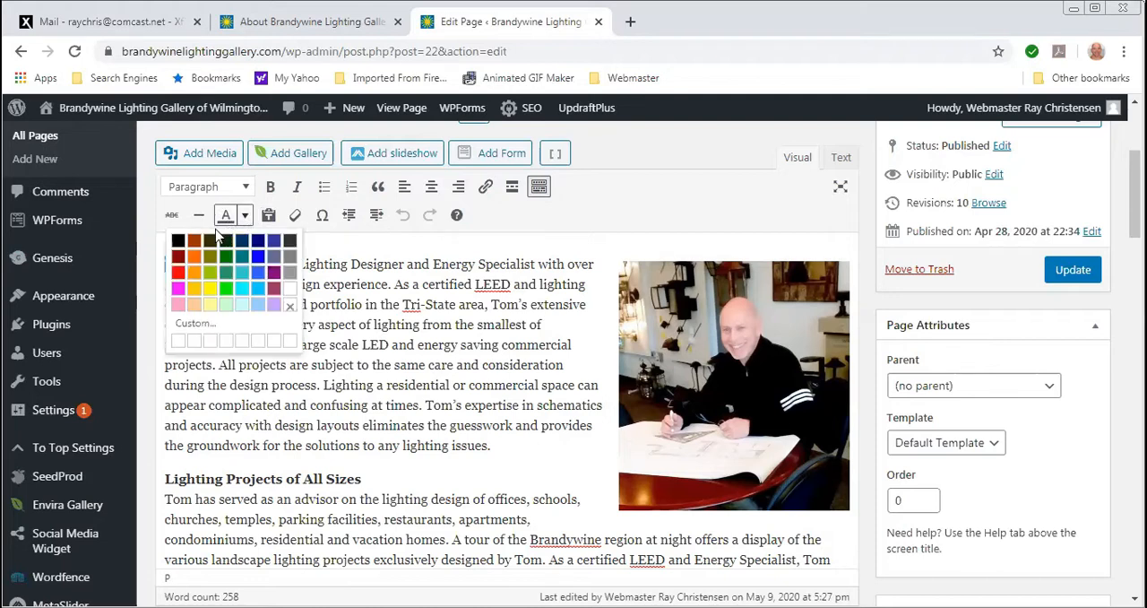
click(177, 271)
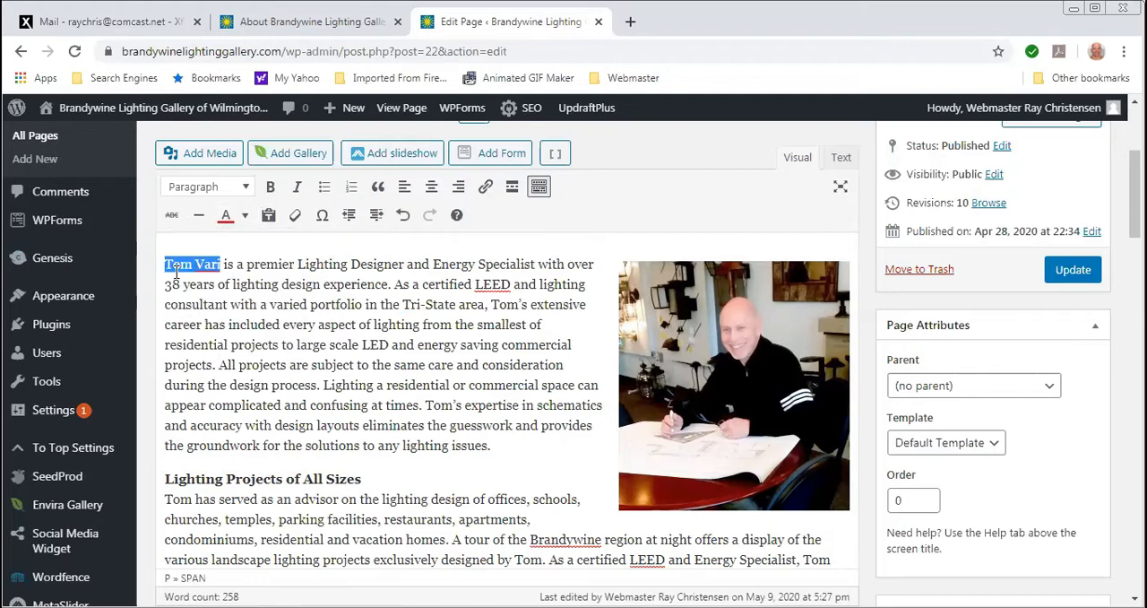
click(250, 283)
click(1072, 270)
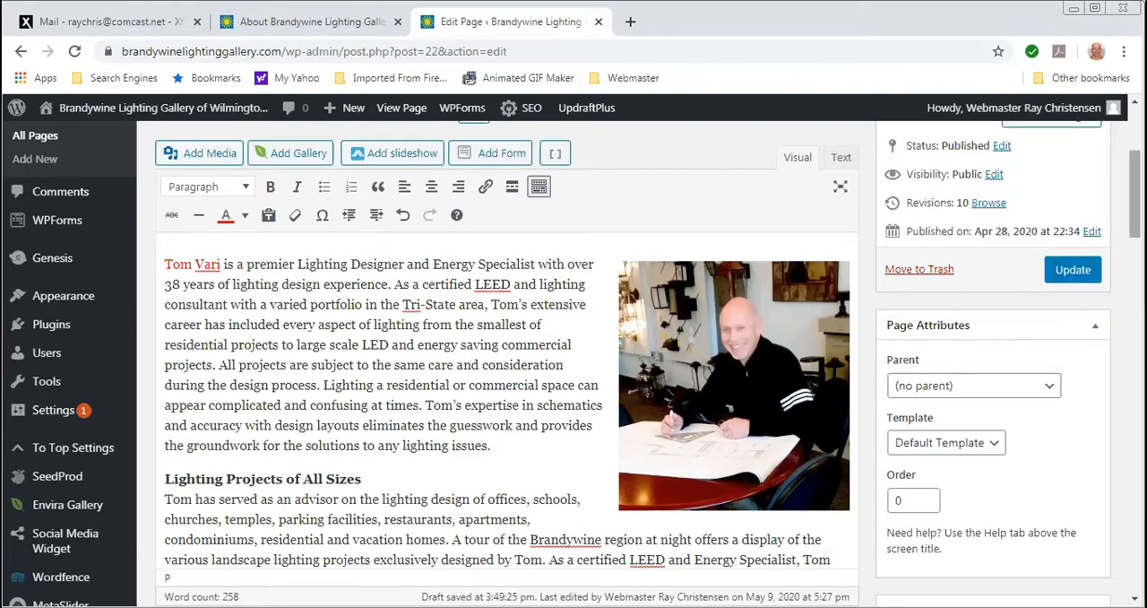
- Make the phrase "Lighting Designer and Energy Specialist" in the first sentence bold
scroll(1114, 269, up, 2)
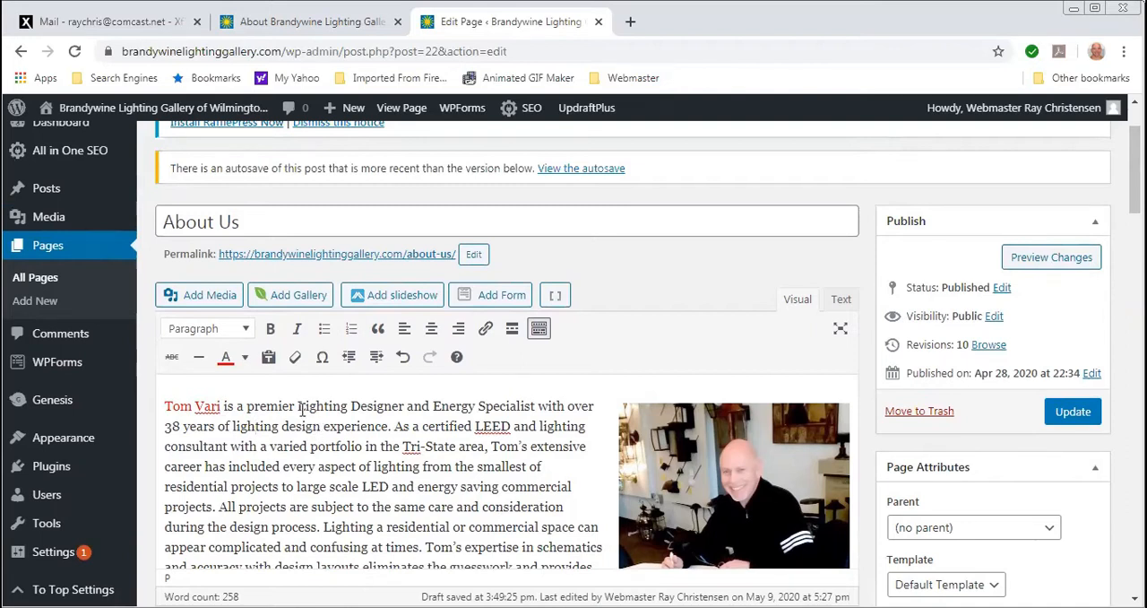
drag(298, 407, 535, 406)
click(537, 406)
drag(299, 406, 535, 406)
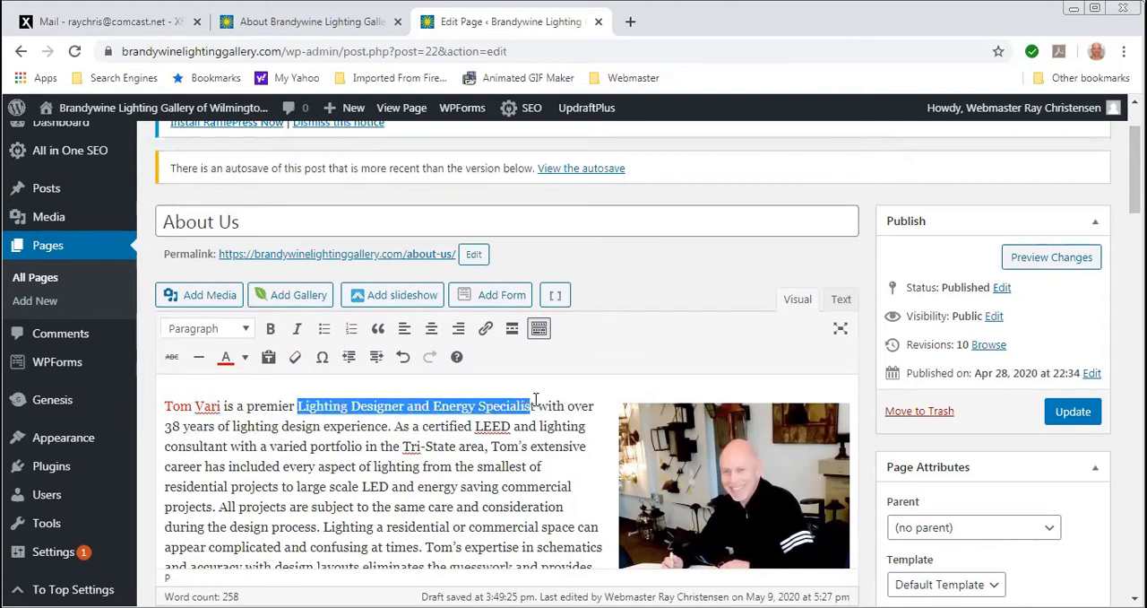
click(268, 330)
click(355, 467)
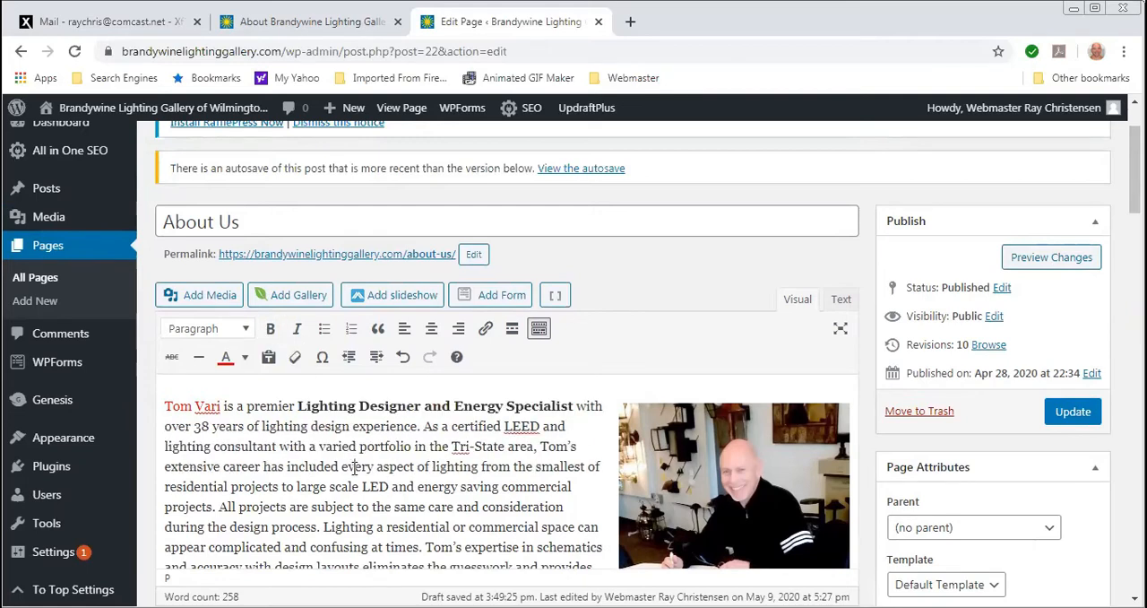
- Add the sample text "dddd" at the end of the first About Us paragraph
scroll(355, 467, down, 2)
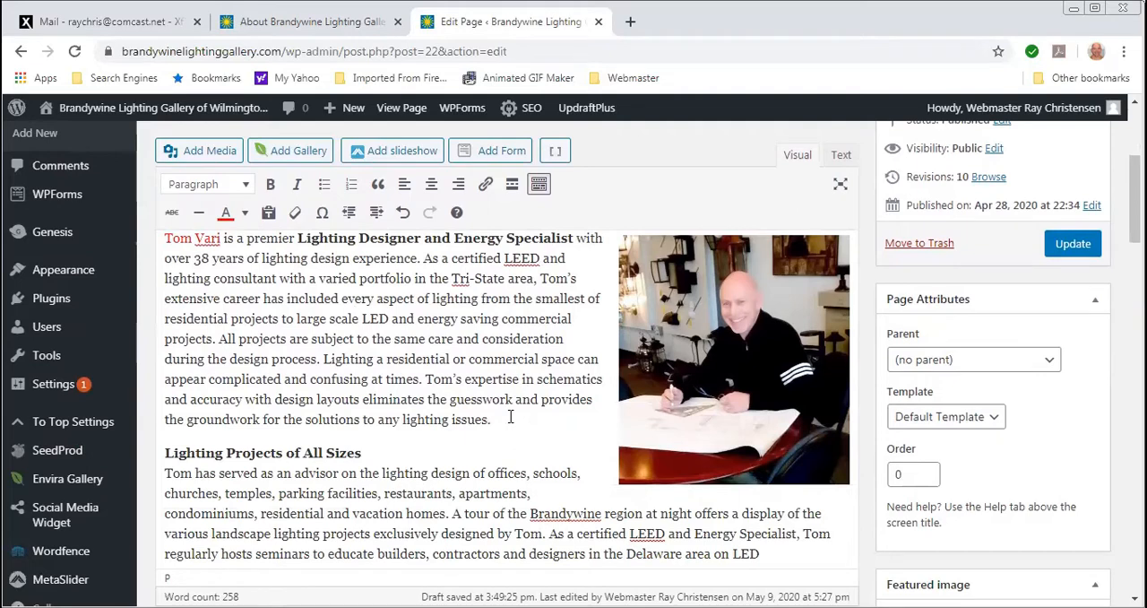
text(dddd)
scroll(354, 491, up, 2)
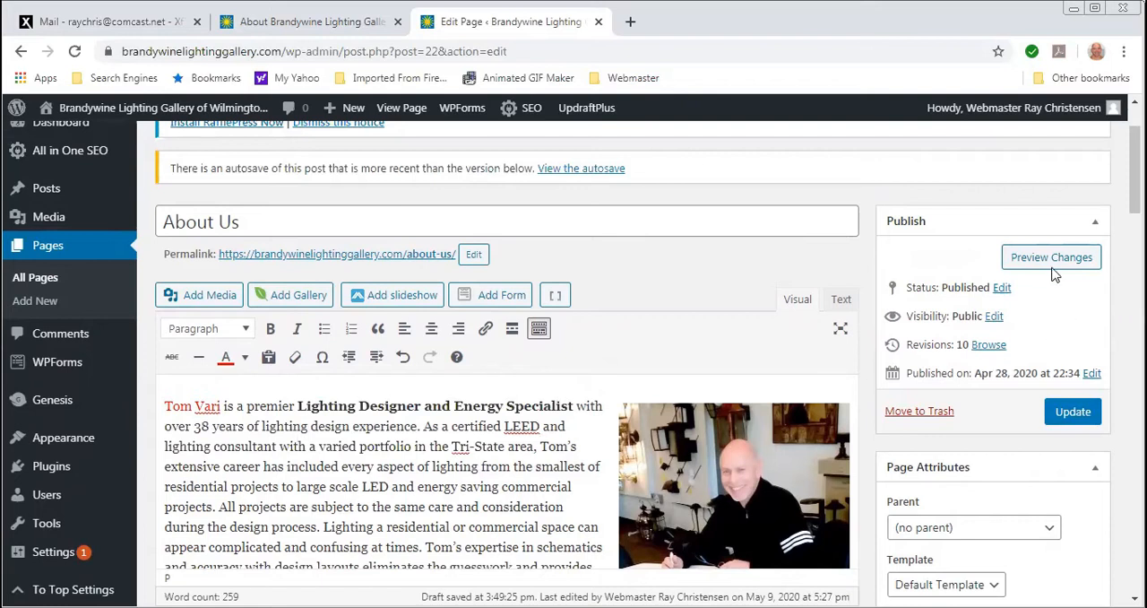
- Preview the edited About Us page with its text changes and return to the page editor
click(1045, 260)
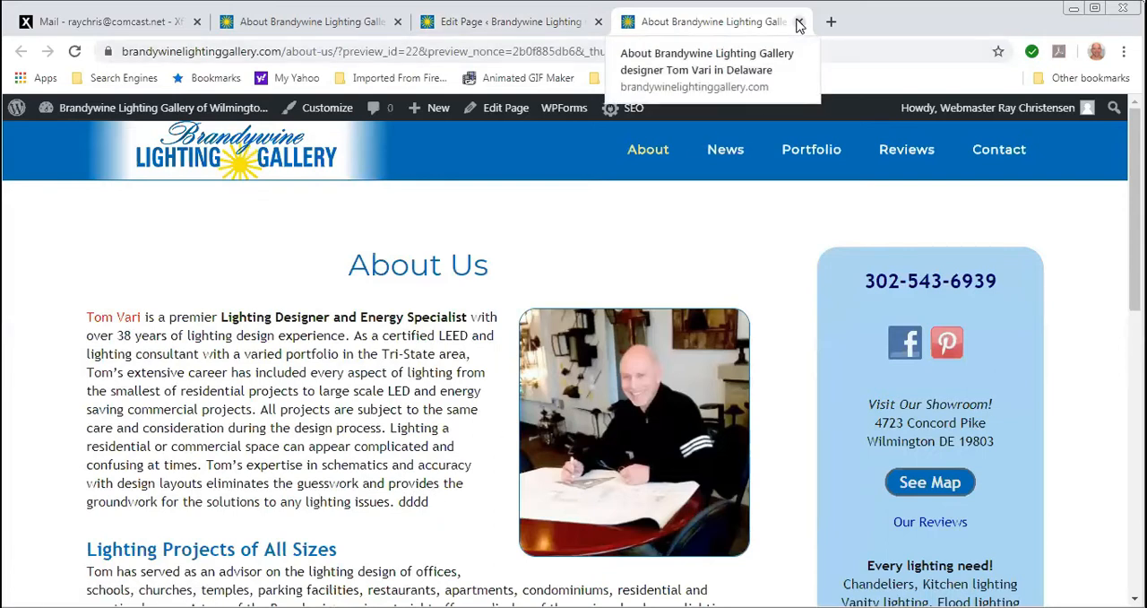
click(800, 22)
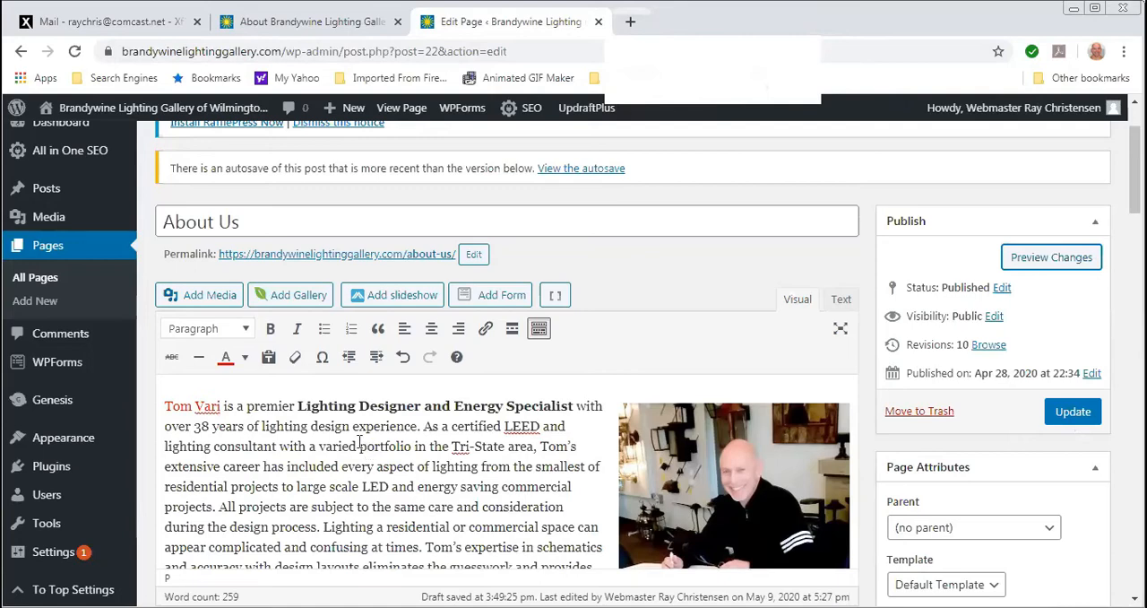
- Below the "Contact Us with any questions!" line, add paragraphs "ddddd" and "dddddd", the latter followed by single-spaced lines "dddd" and "ddddd"
scroll(359, 443, down, 6)
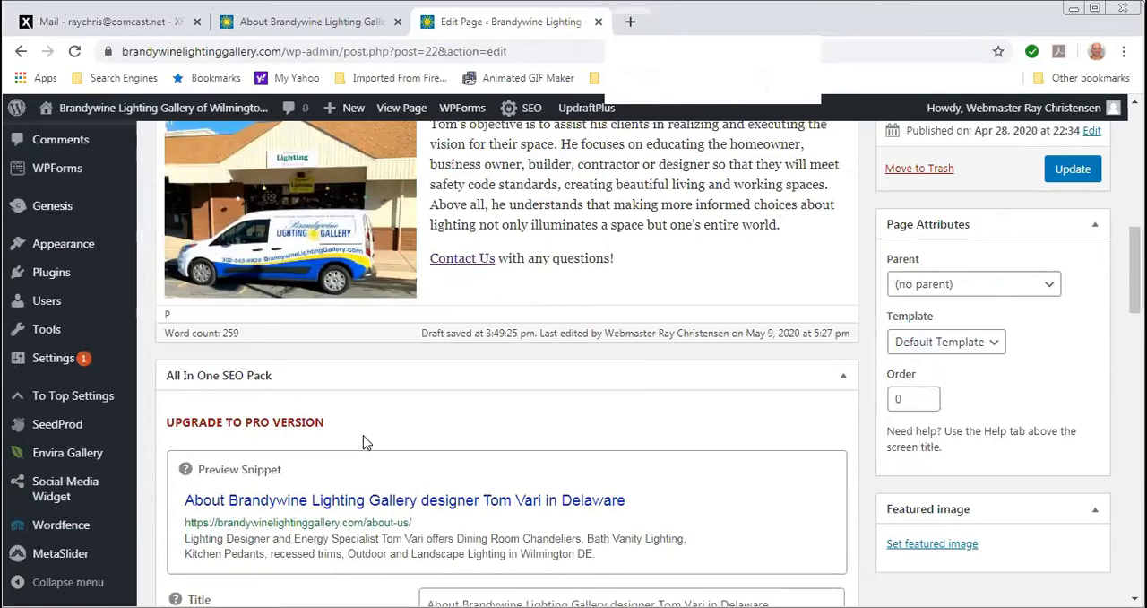
click(629, 258)
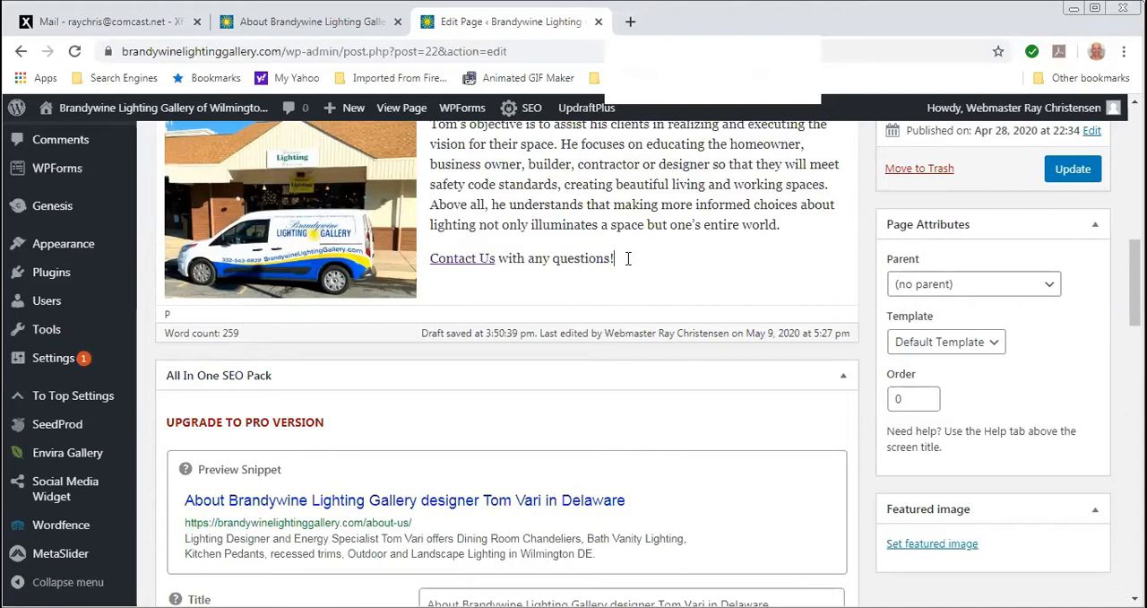
key(Return)
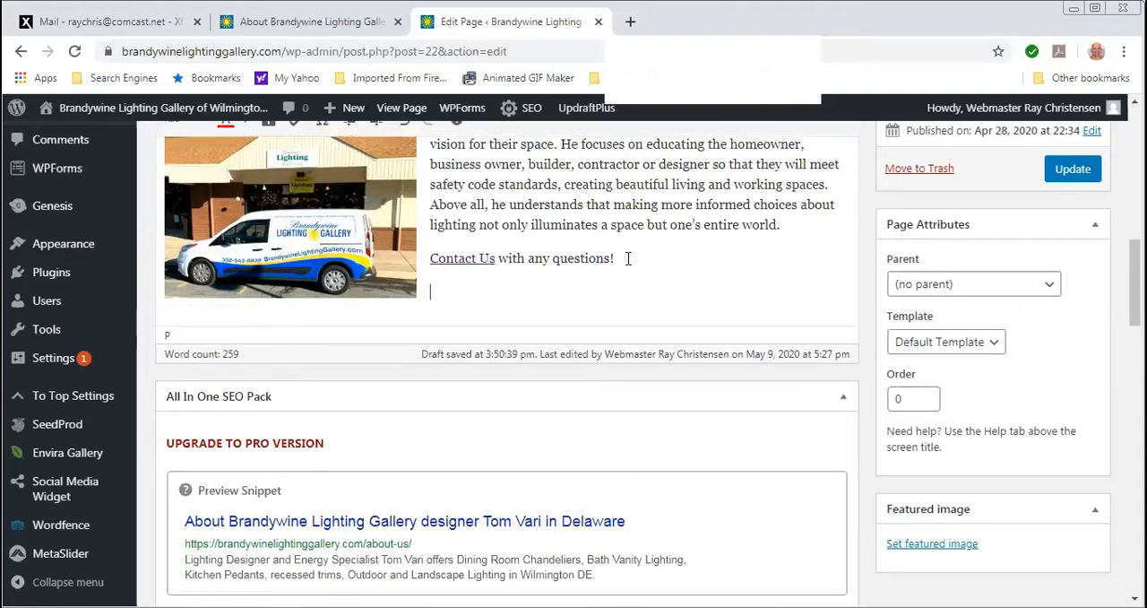
text(ddddd)
key(Return)
text(dddddd)
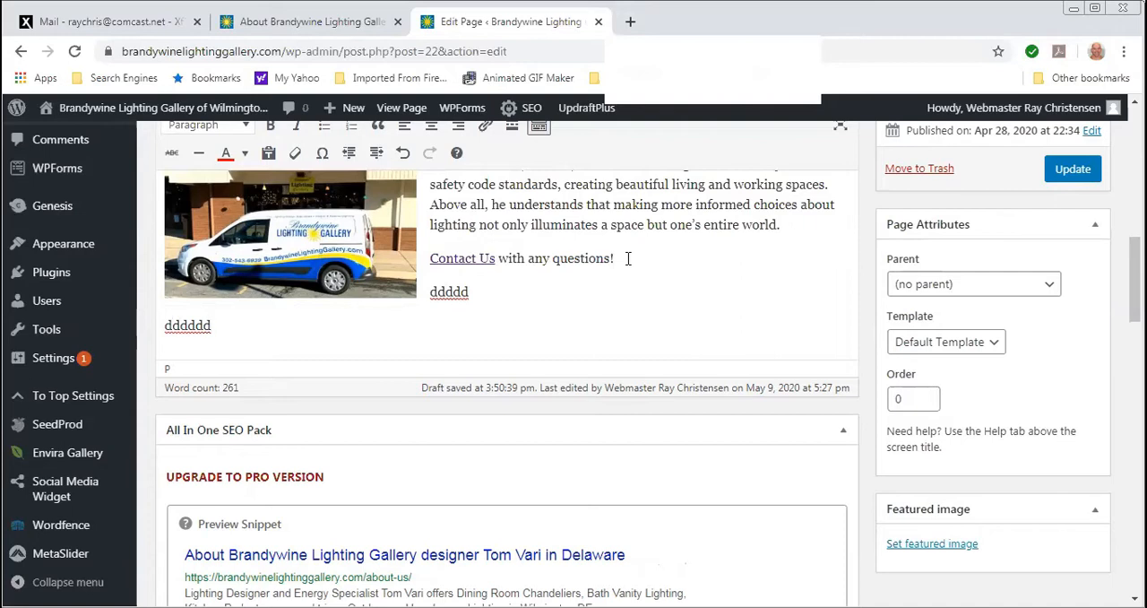
key(Return)
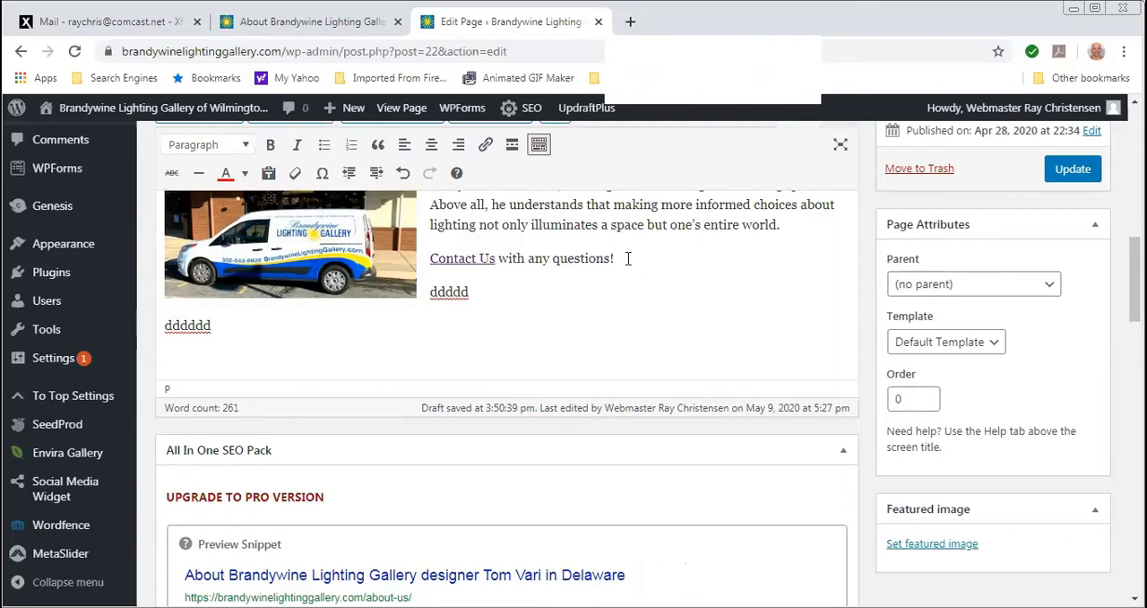
text(dddd)
key(Return)
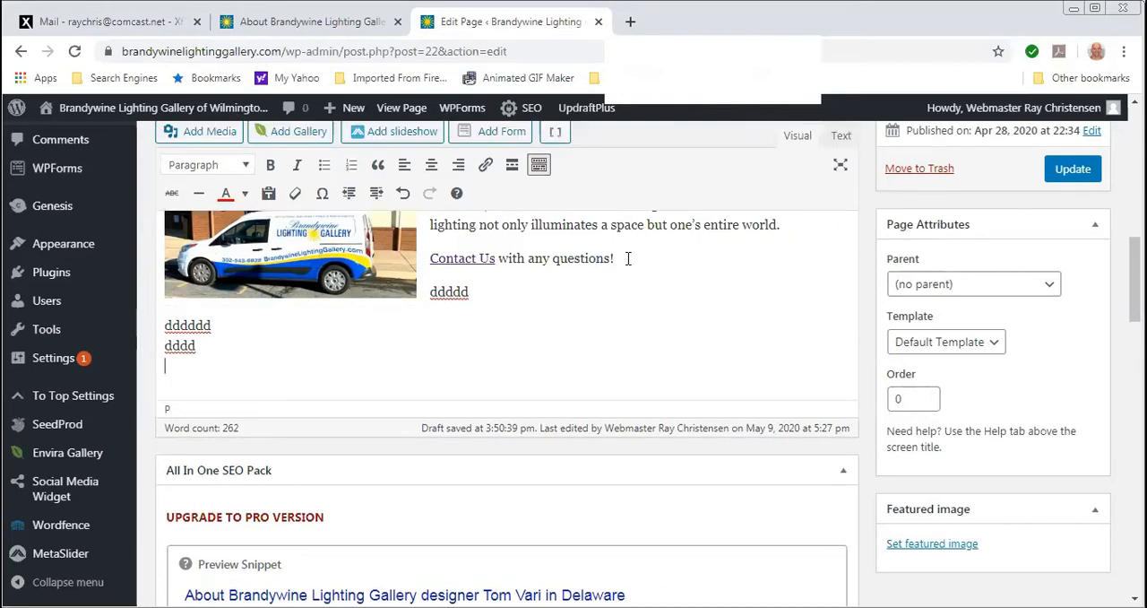
text(ddddd)
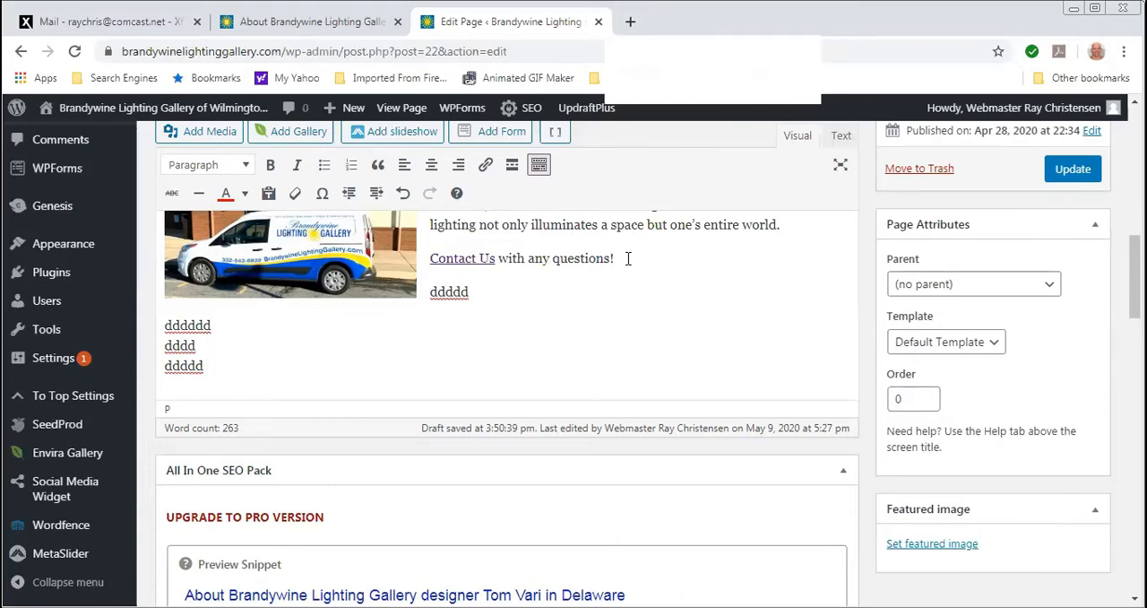
- Add the text "Contact me." after the last sample line
text(Contact me.)
- Link the words "Contact me" to the site's existing Contact Us page, with opening in a new tab left off
drag(208, 367, 274, 366)
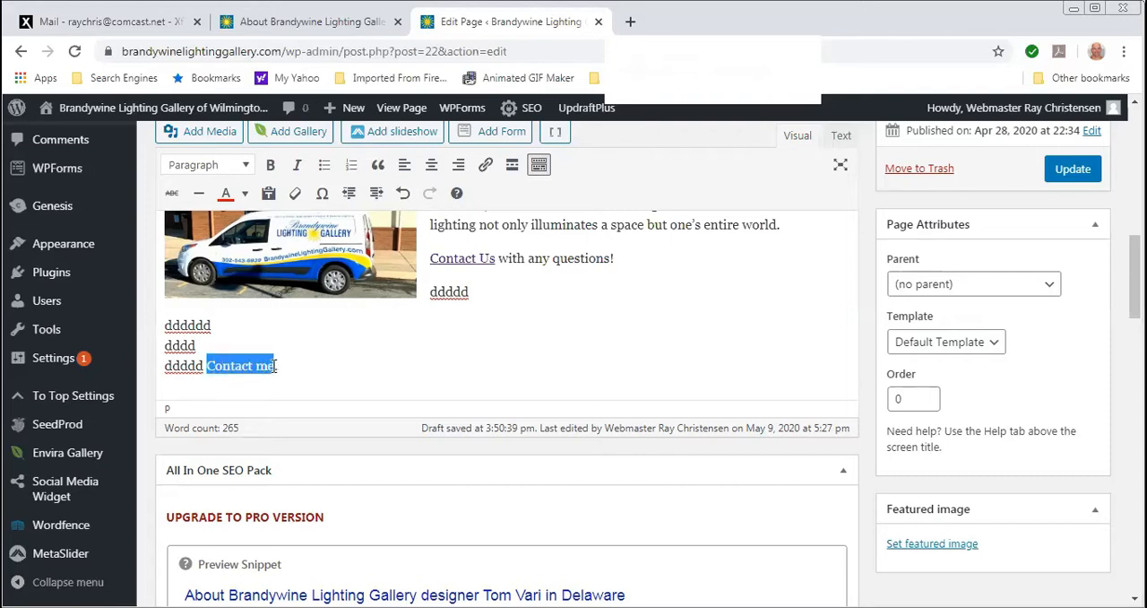
click(485, 168)
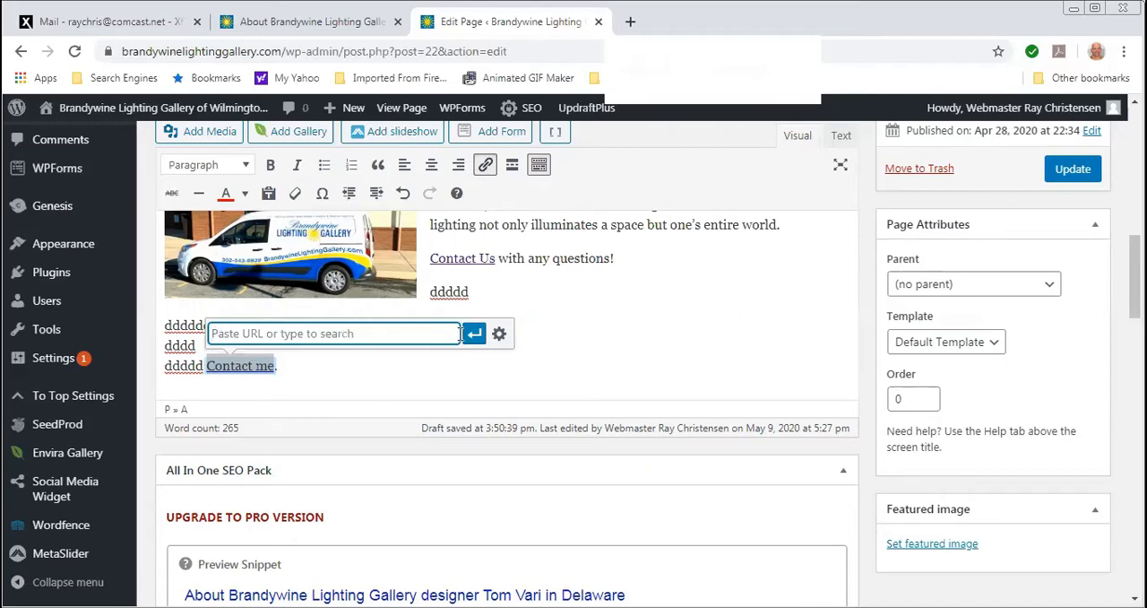
click(499, 336)
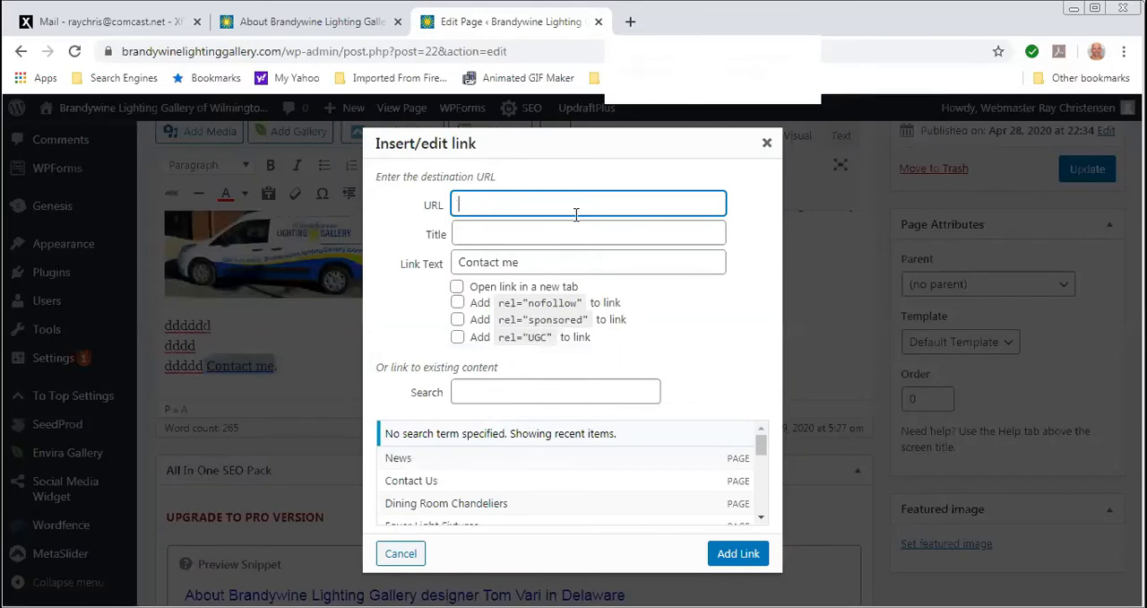
click(457, 287)
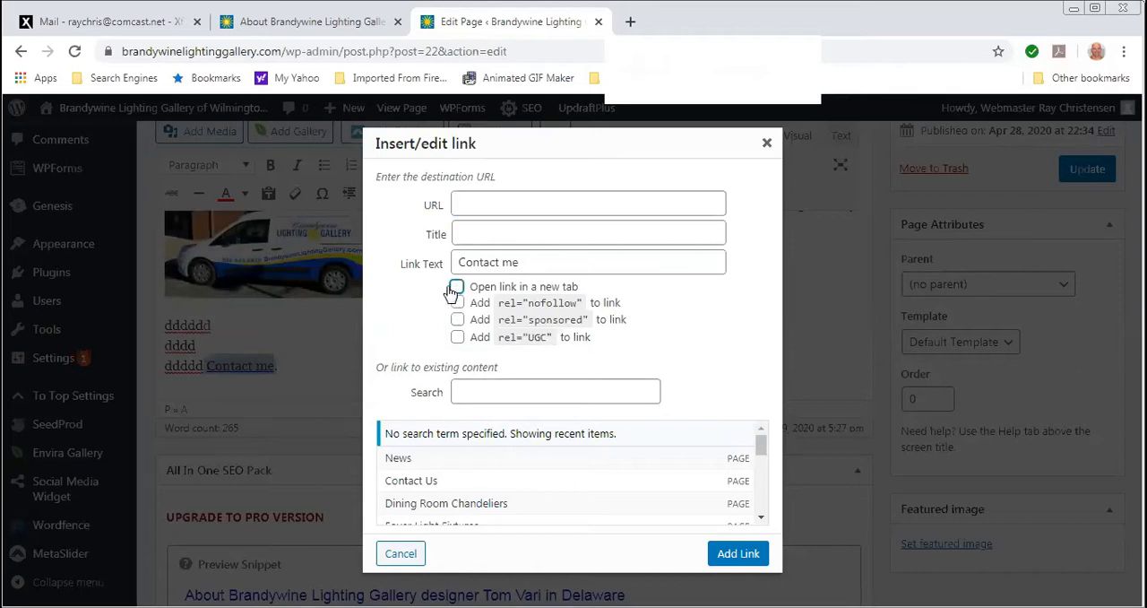
click(457, 287)
click(457, 288)
click(417, 488)
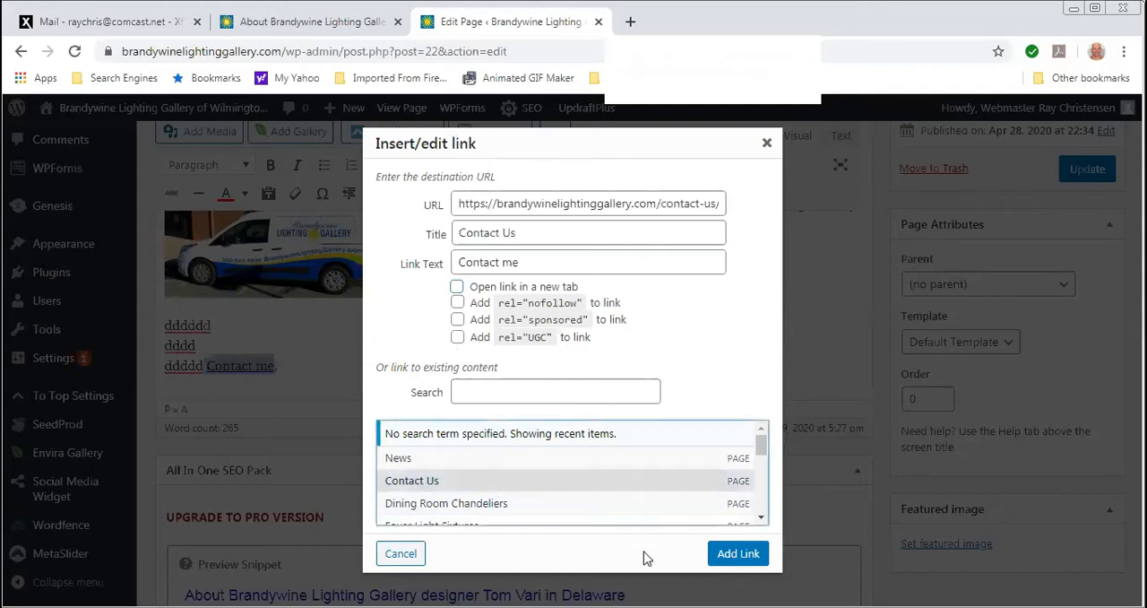
click(738, 554)
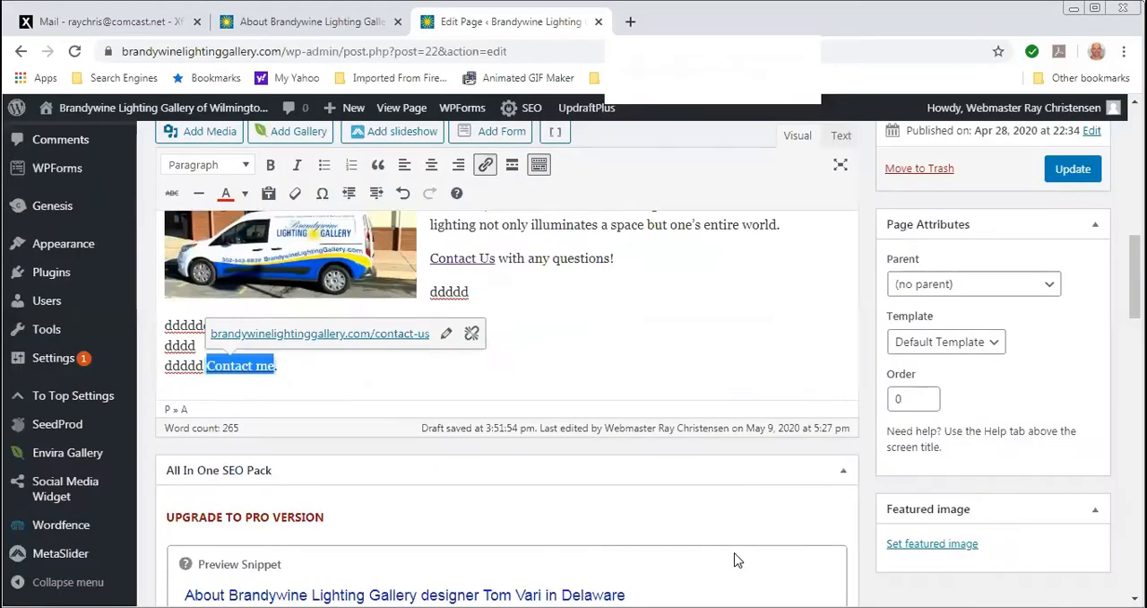
click(279, 392)
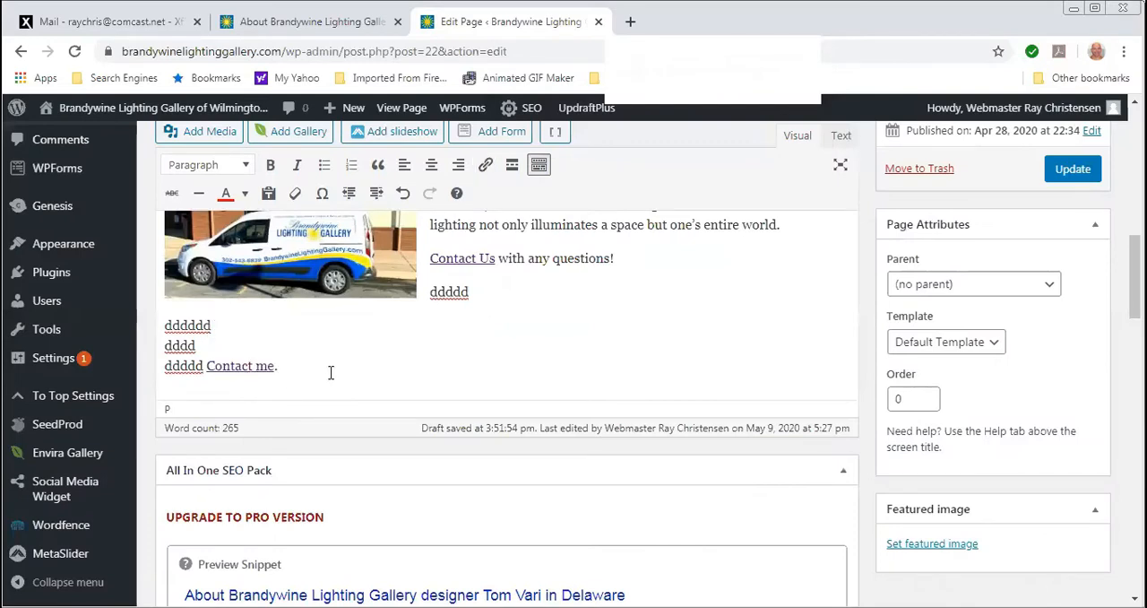
text(.)
- Preview the page, test the "Contact me" link, look over the Contact Us page and return to the editor
scroll(1047, 251, up, 2)
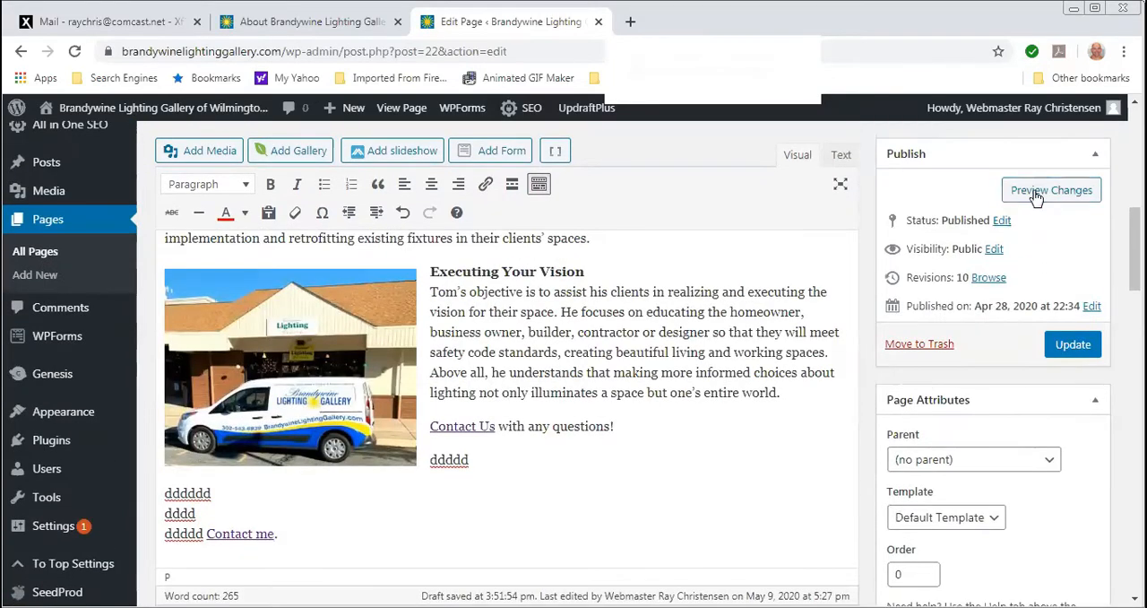
click(1053, 189)
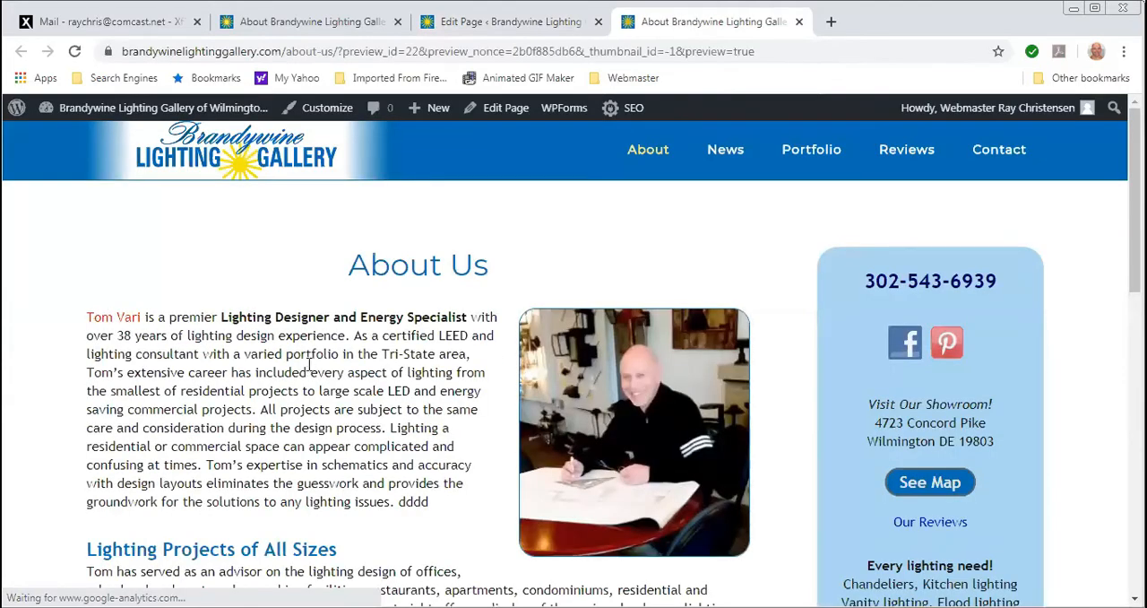
scroll(309, 363, down, 7)
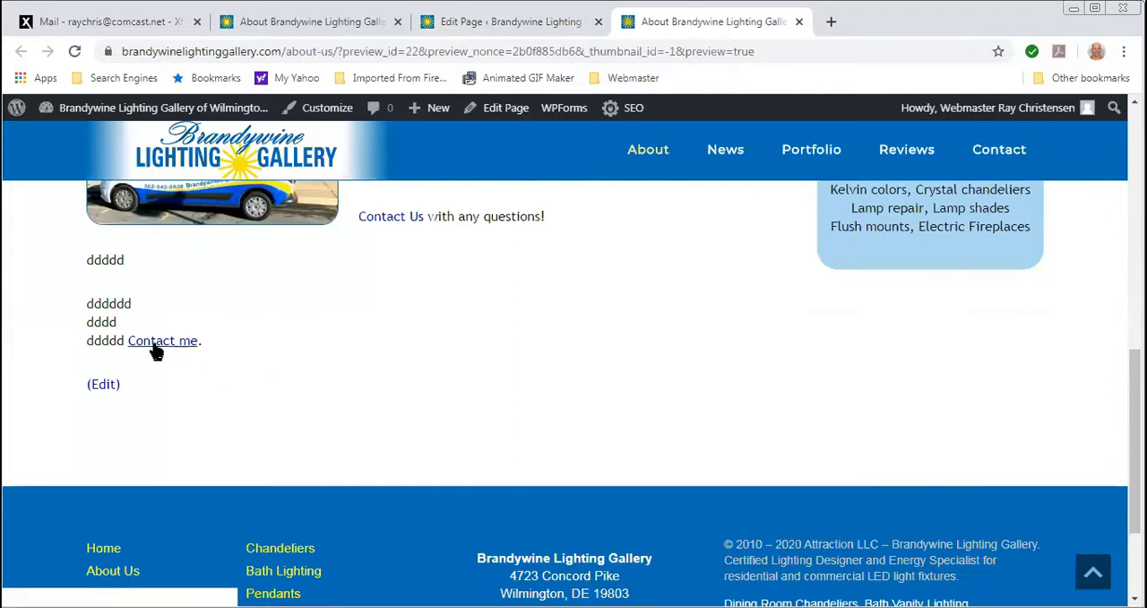
click(152, 348)
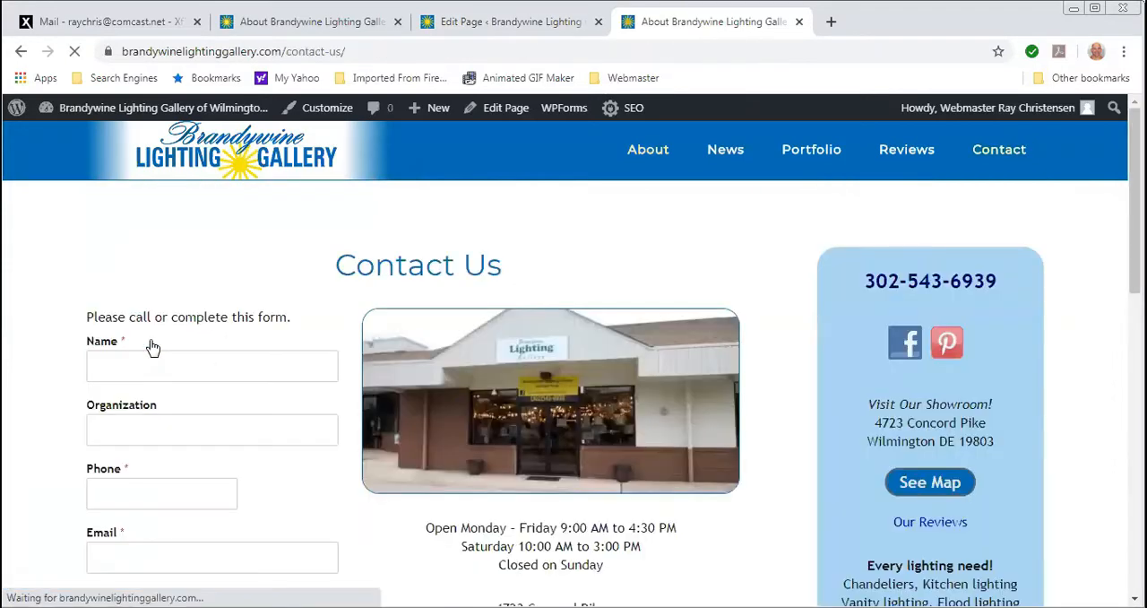
scroll(329, 347, down, 4)
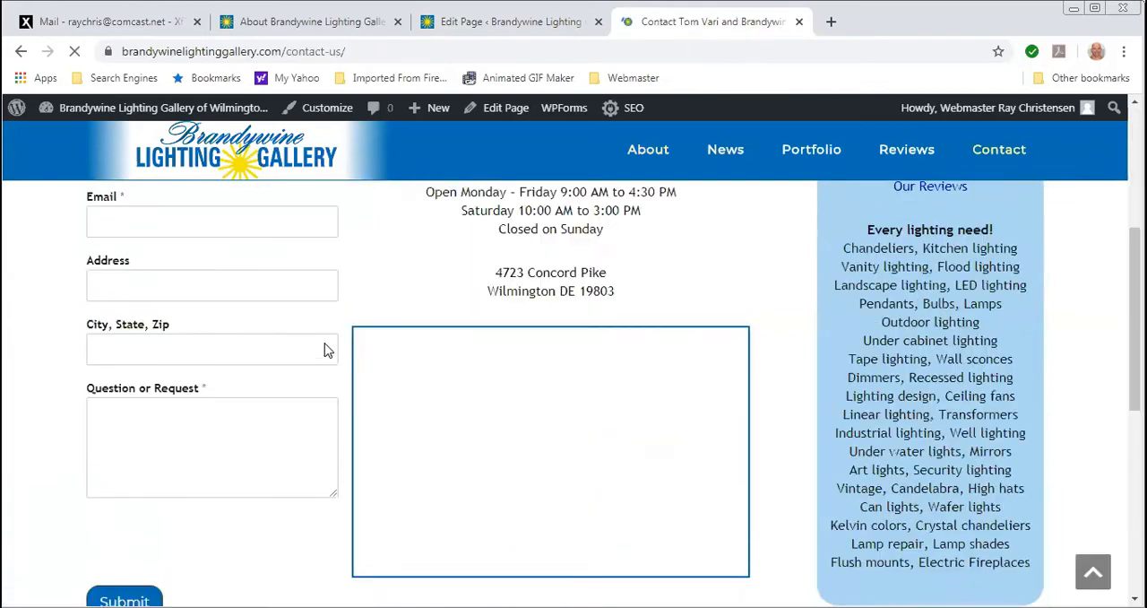
scroll(325, 349, up, 4)
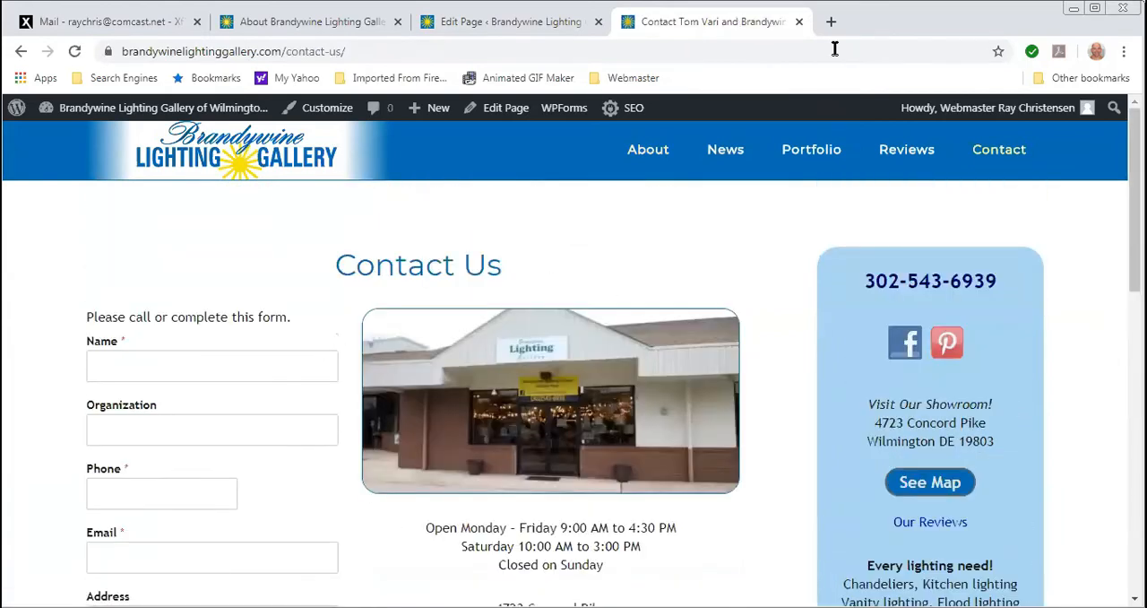
click(797, 22)
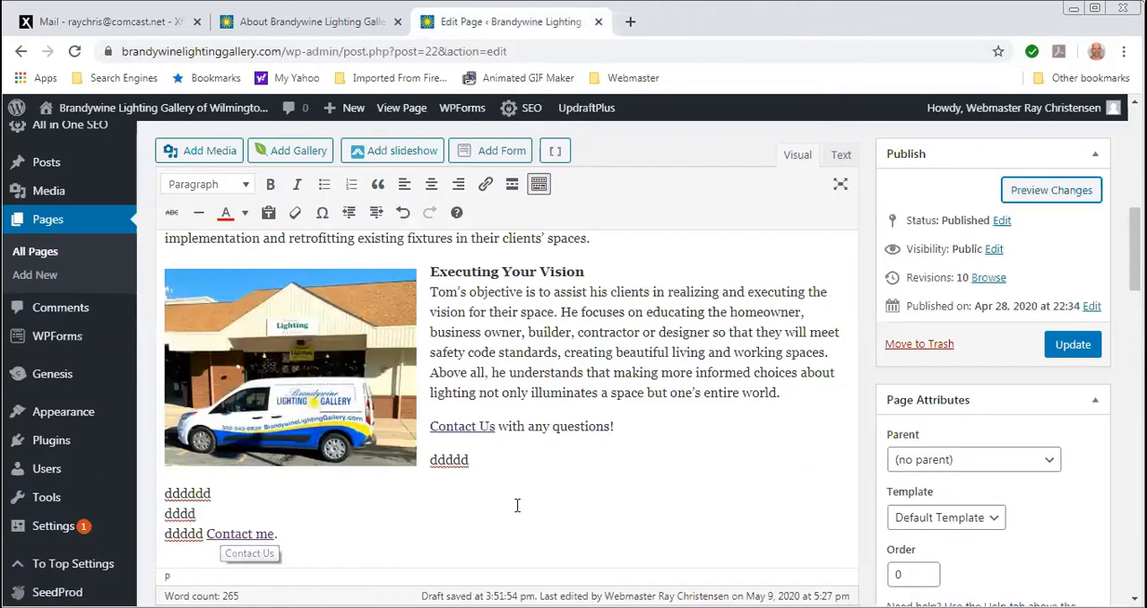
- Add a new paragraph reading "New sentence." below the "Contact me." line
click(293, 536)
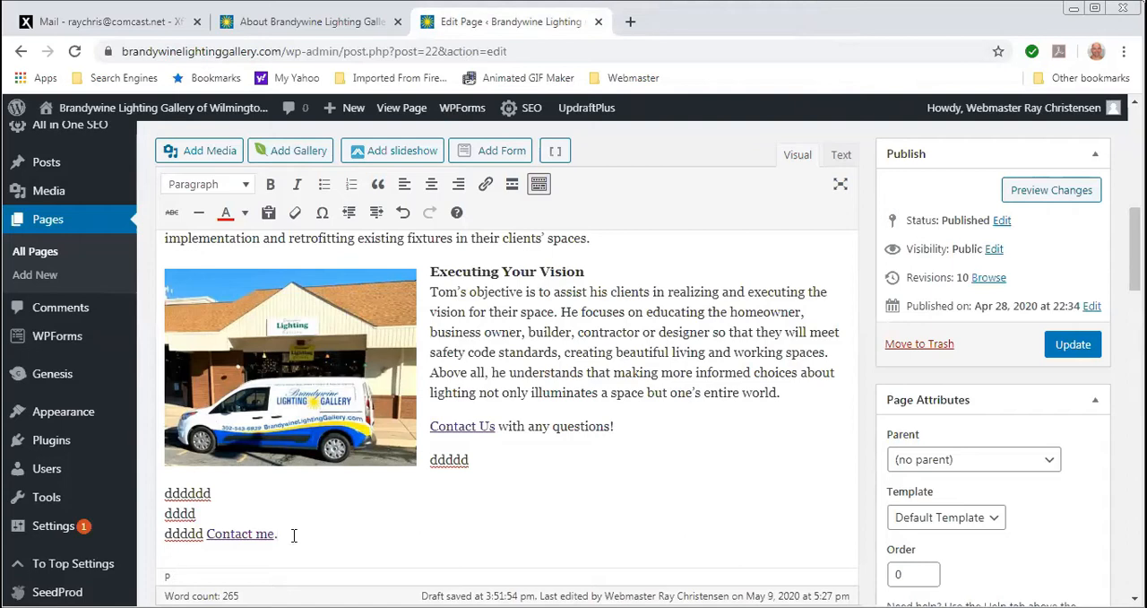
key(Return)
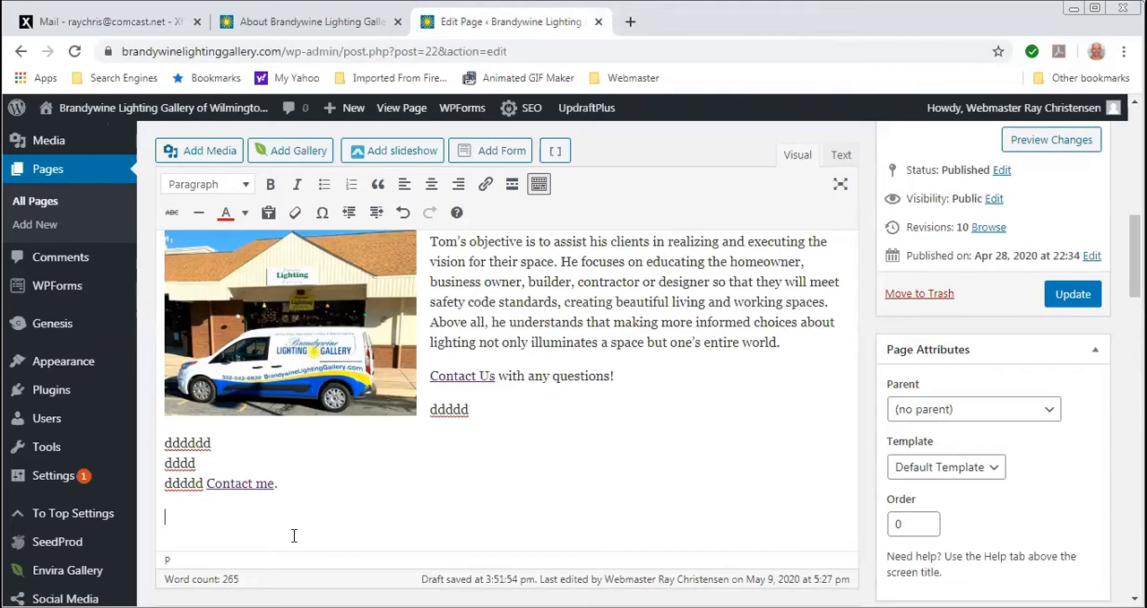
text(New sentence.)
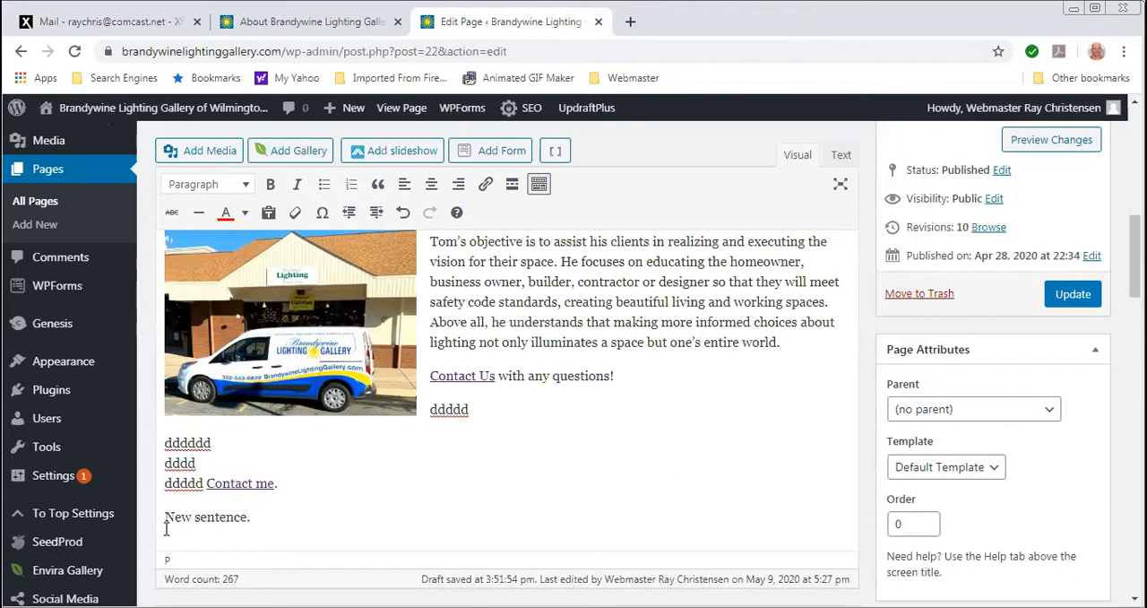
- Browse the media library for an image to add before "New sentence." and select Penguins.jpg
click(206, 152)
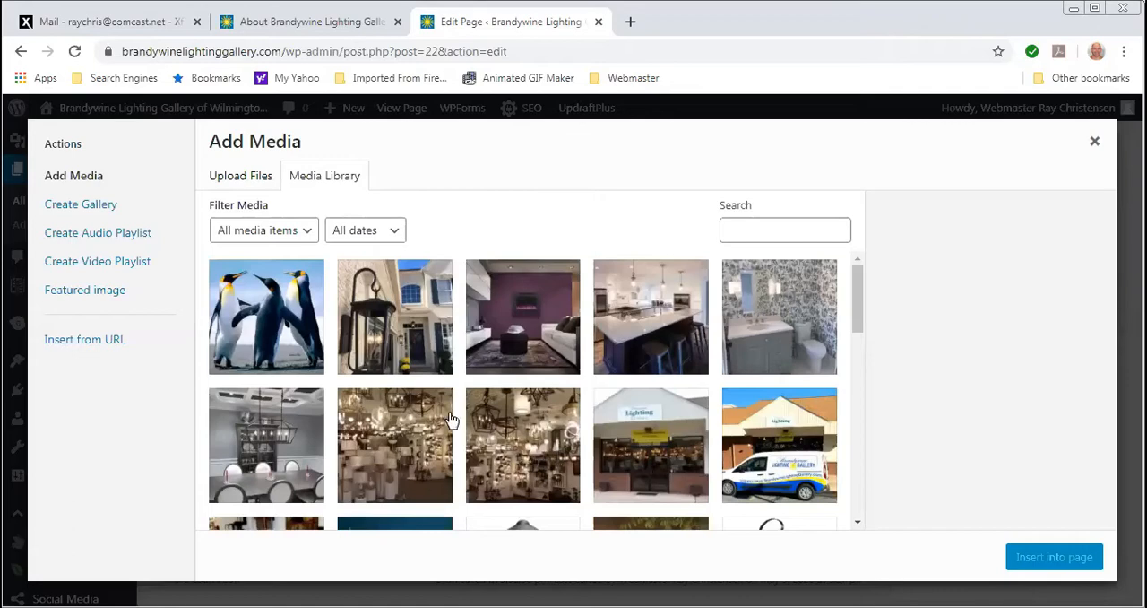
scroll(423, 401, down, 10)
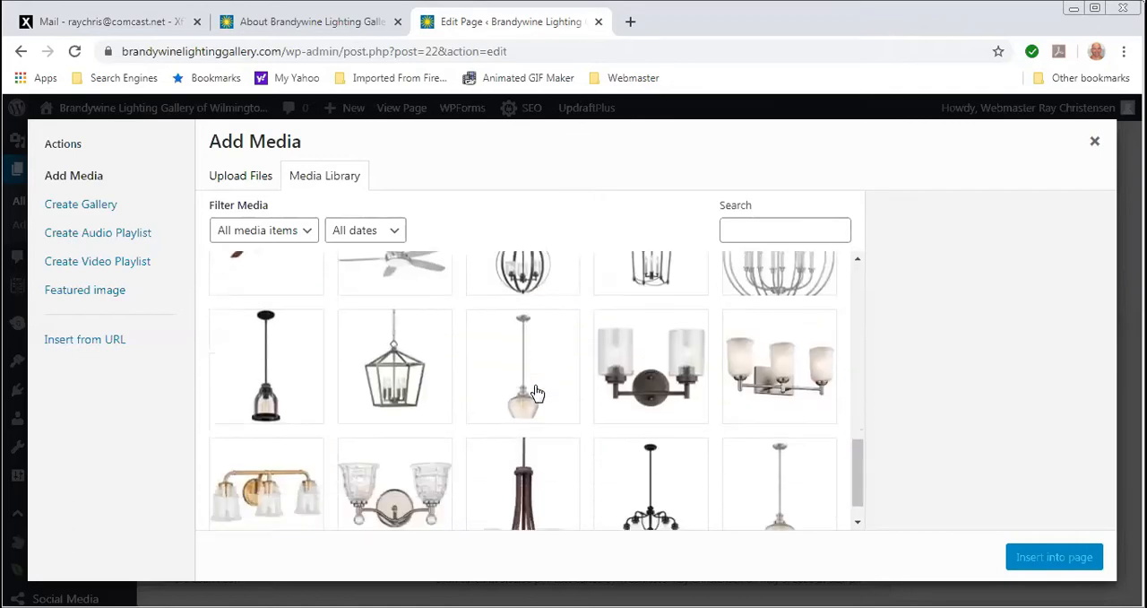
scroll(524, 395, up, 10)
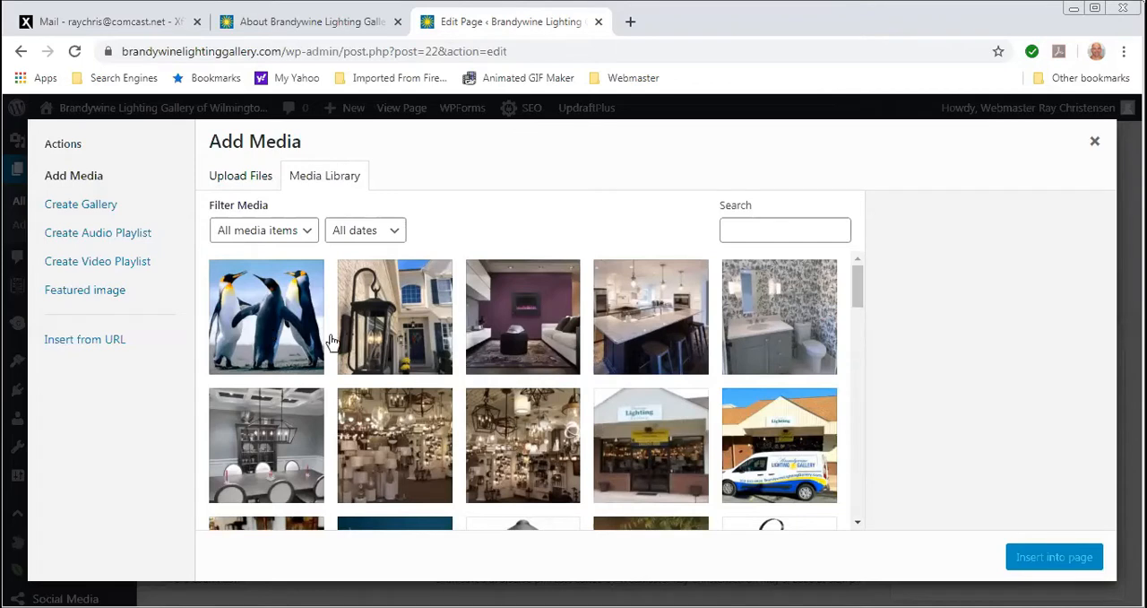
click(267, 336)
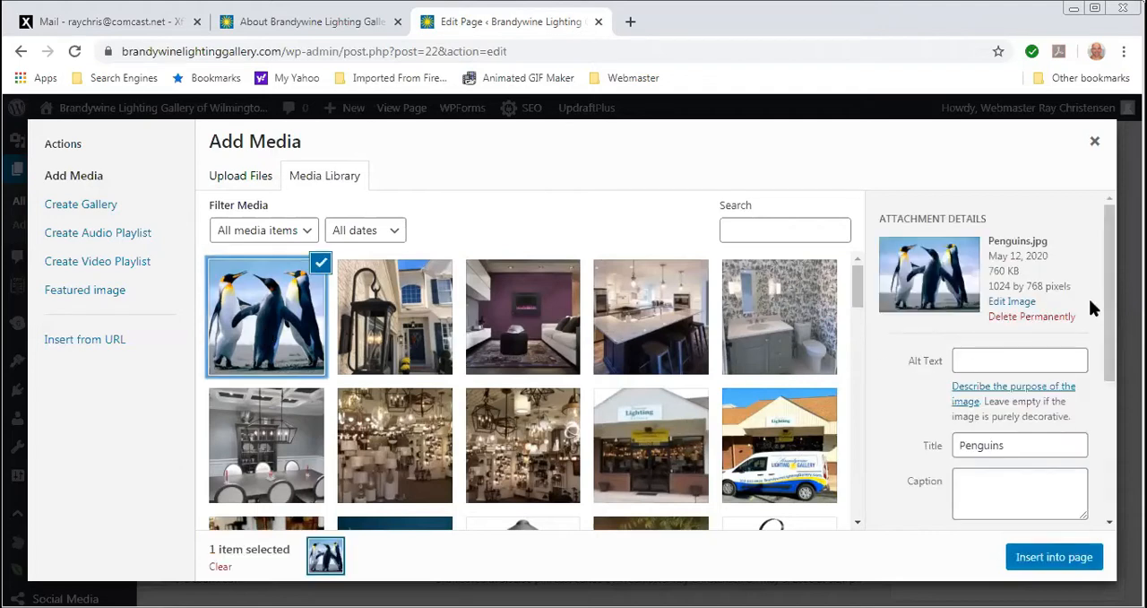
- Give the penguin image the alt text "lighting" and the caption "Some penguins"
scroll(1116, 295, down, 1)
scroll(1116, 296, down, 1)
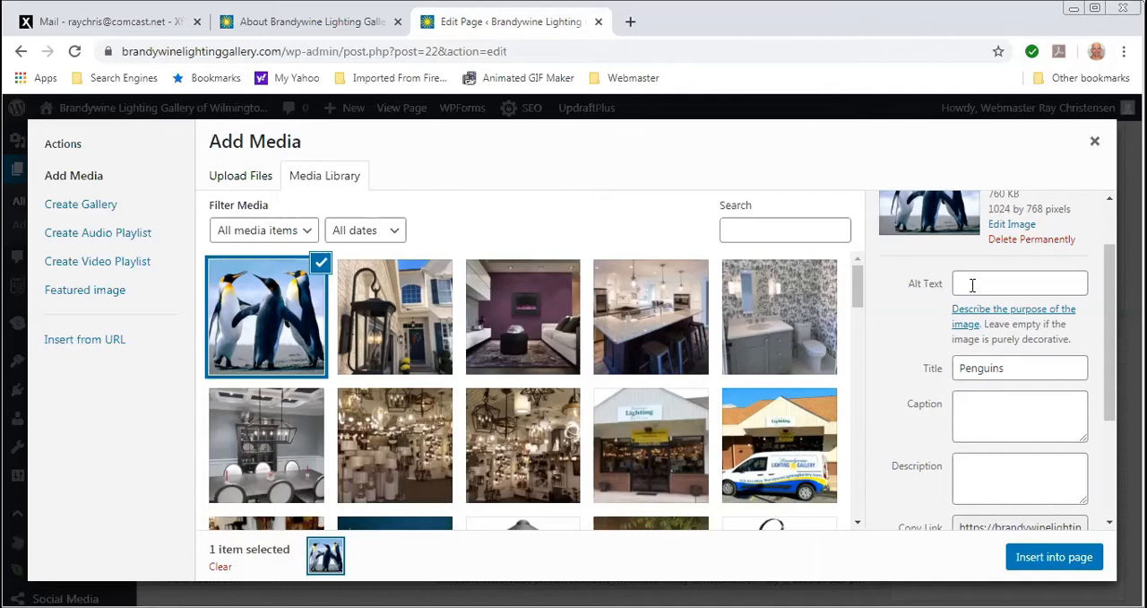
click(973, 284)
text(lighting)
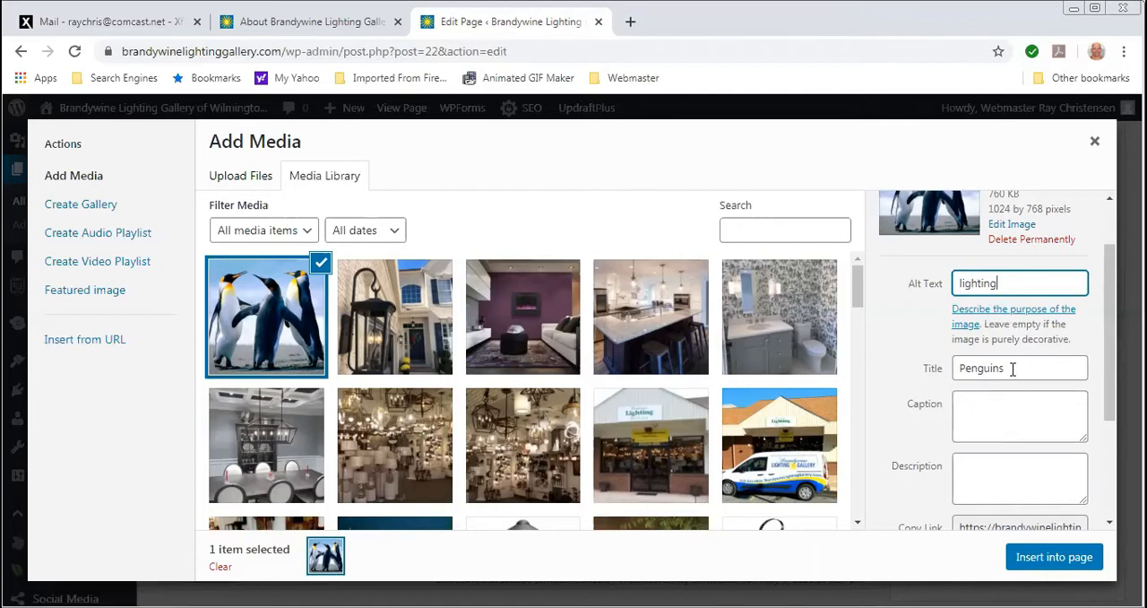
click(977, 405)
text(Some pengi)
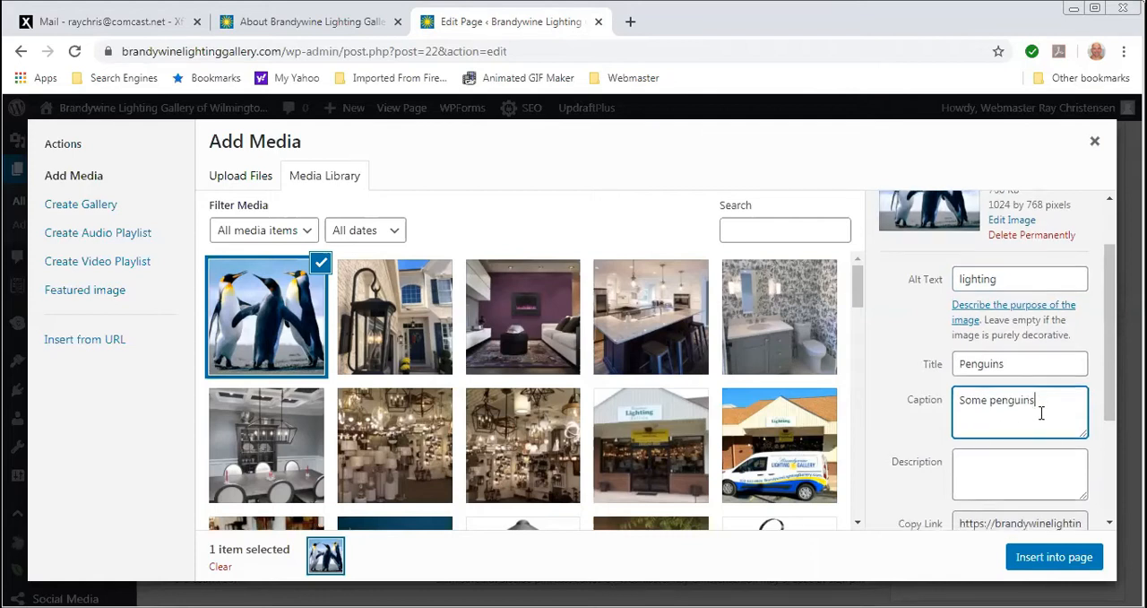
scroll(1040, 410, down, 2)
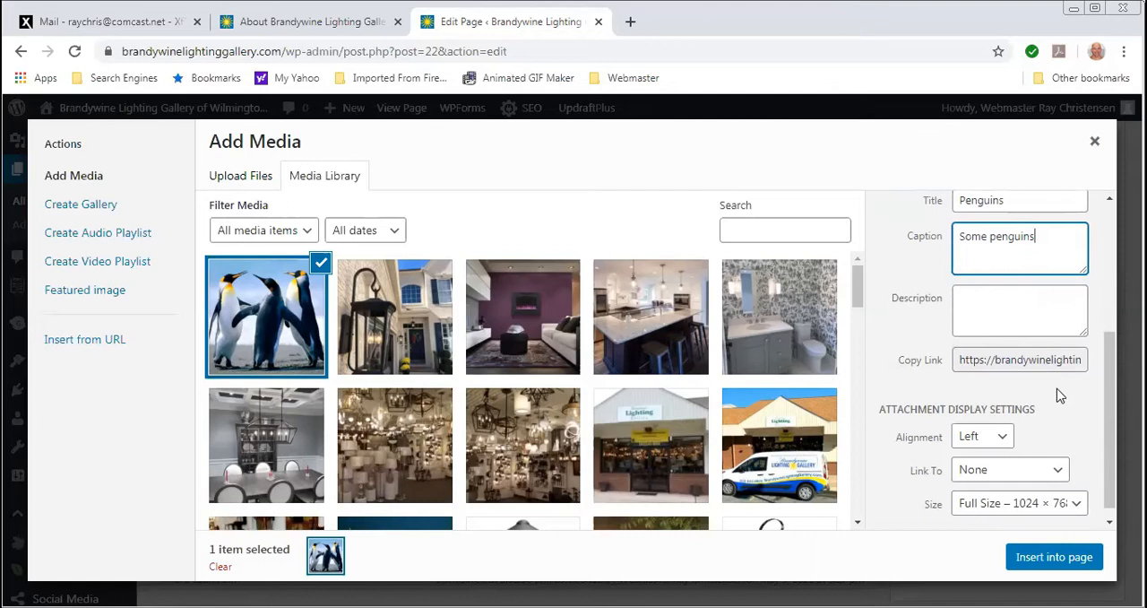
scroll(1055, 392, down, 1)
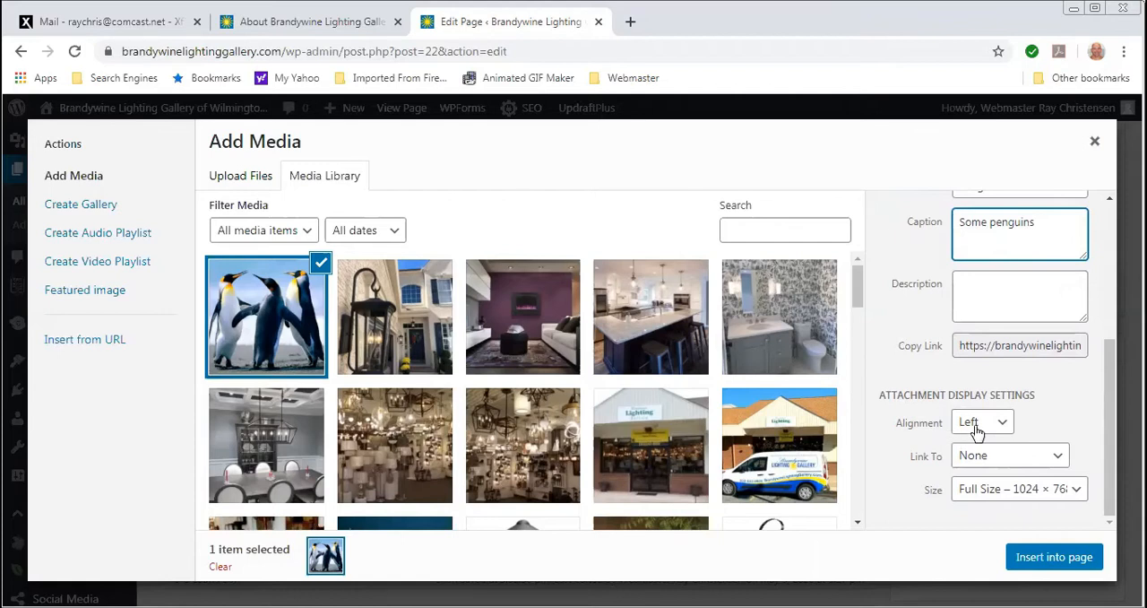
- Insert the penguin image into the page with Right alignment and the Medium – 300 × 225 size
click(1005, 428)
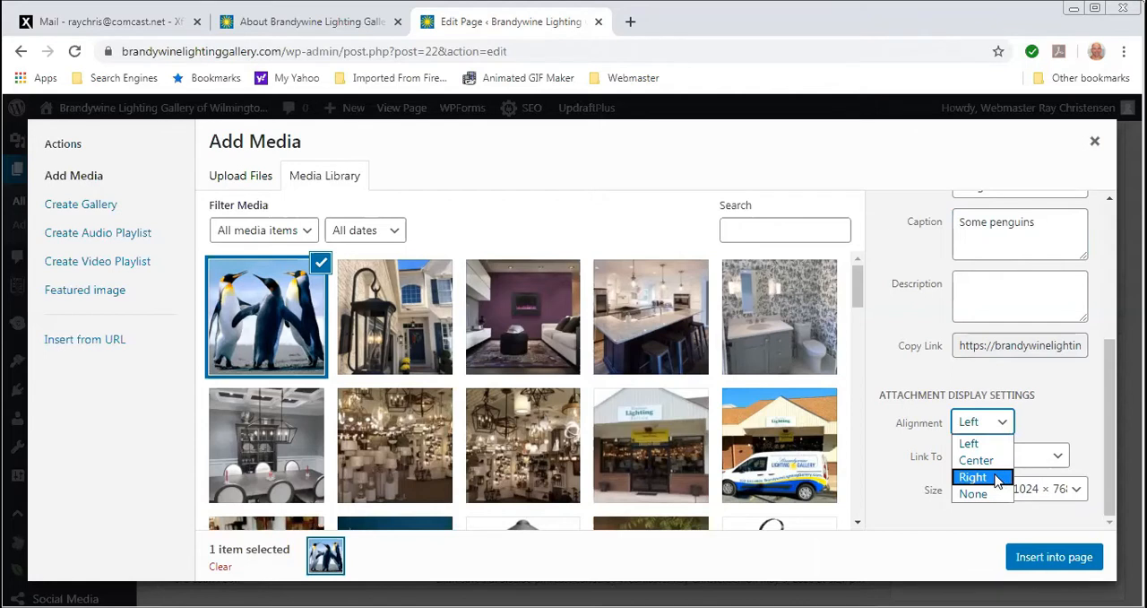
click(994, 482)
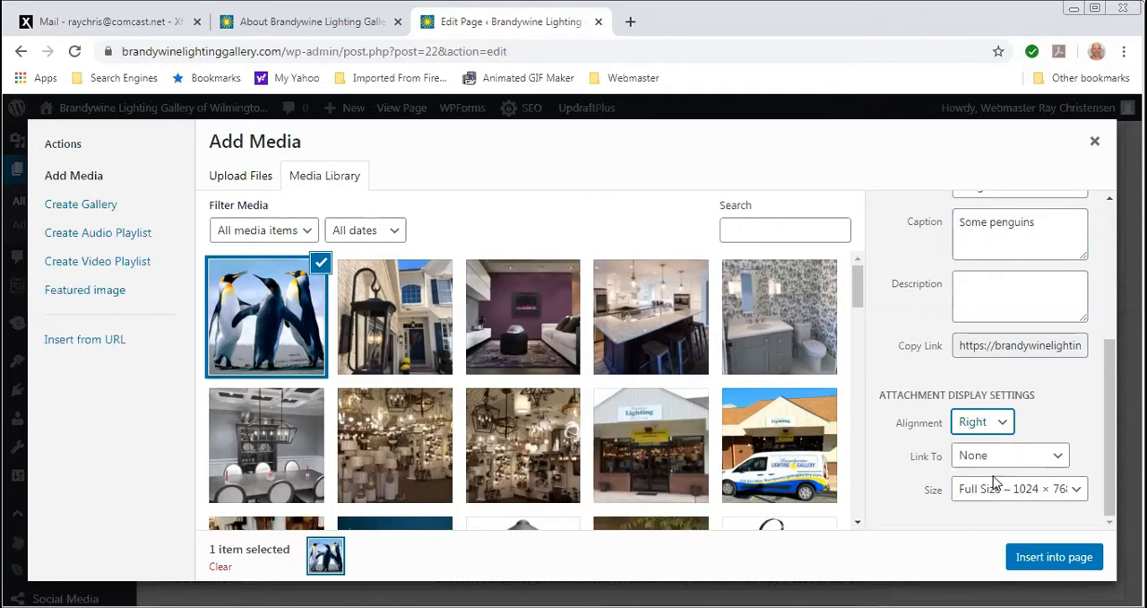
drag(1110, 400, 1111, 417)
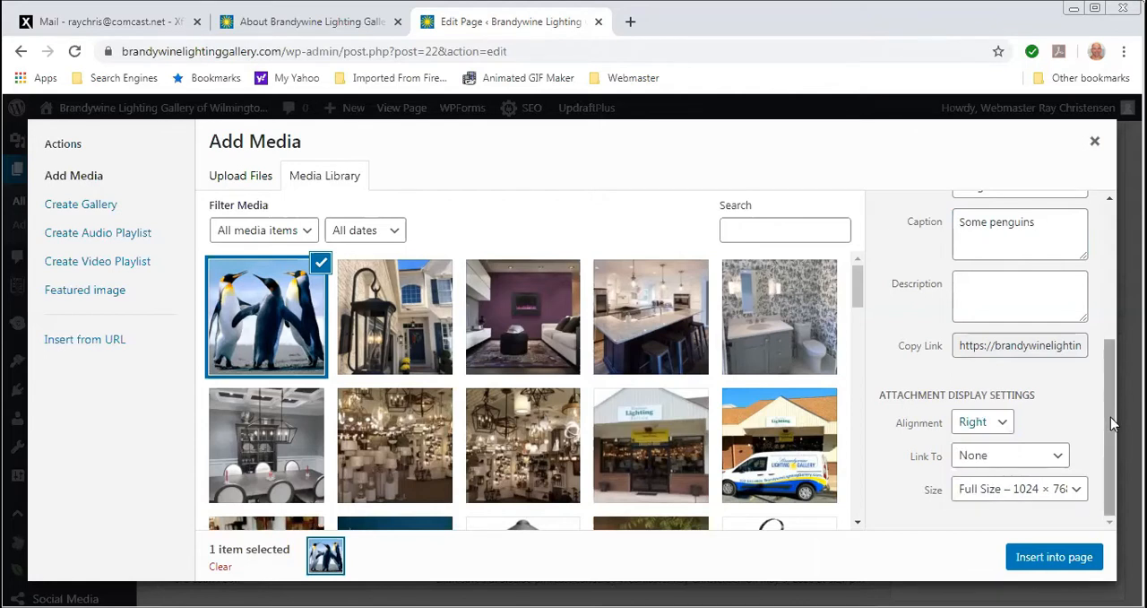
click(1079, 492)
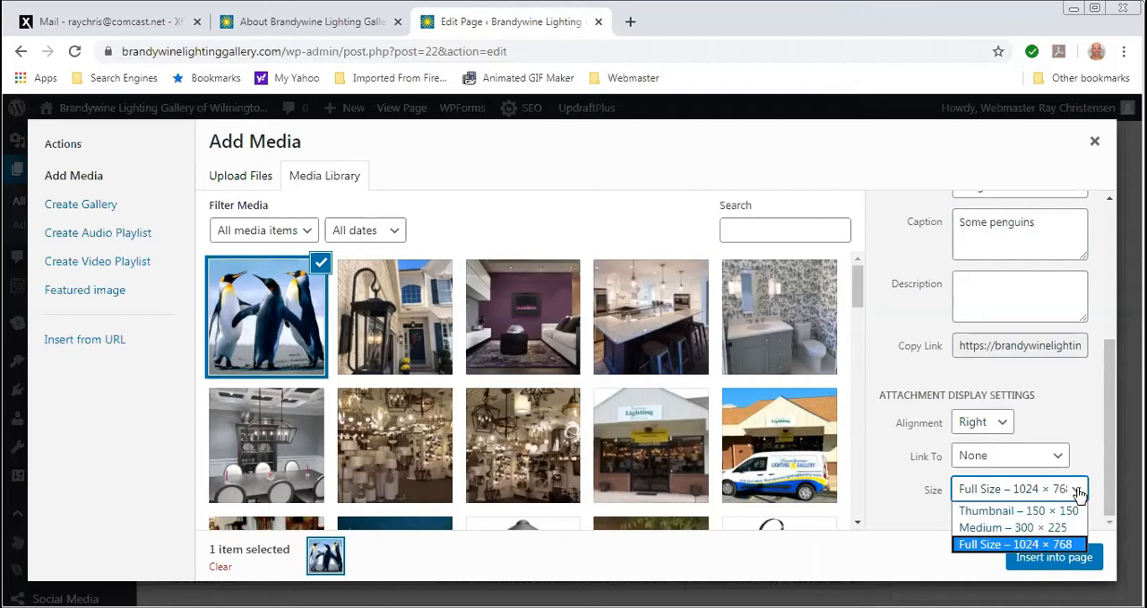
click(1032, 529)
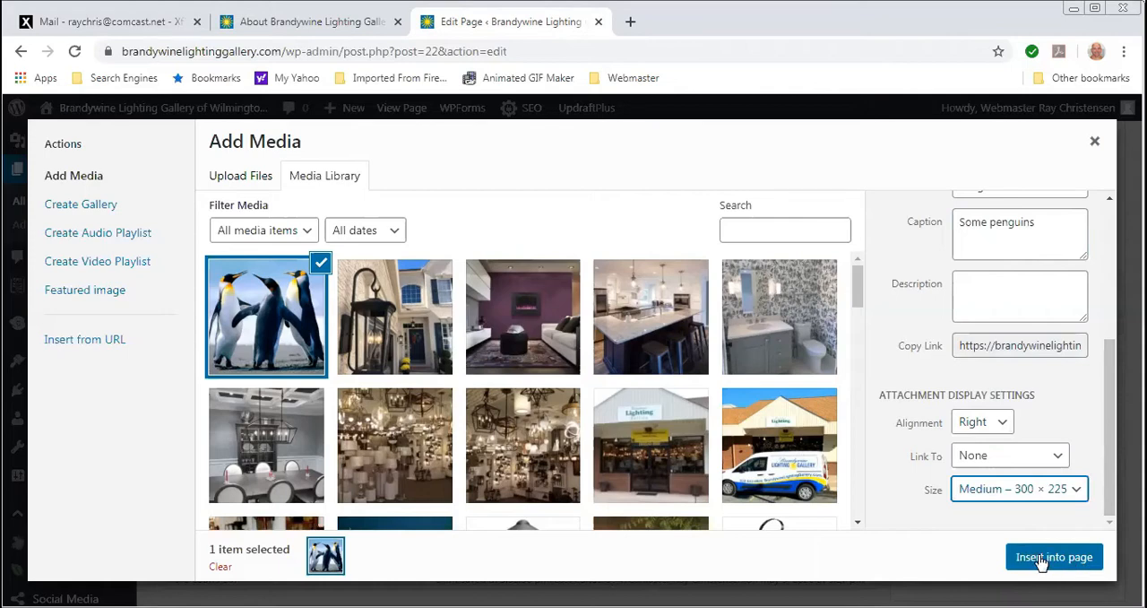
click(1036, 560)
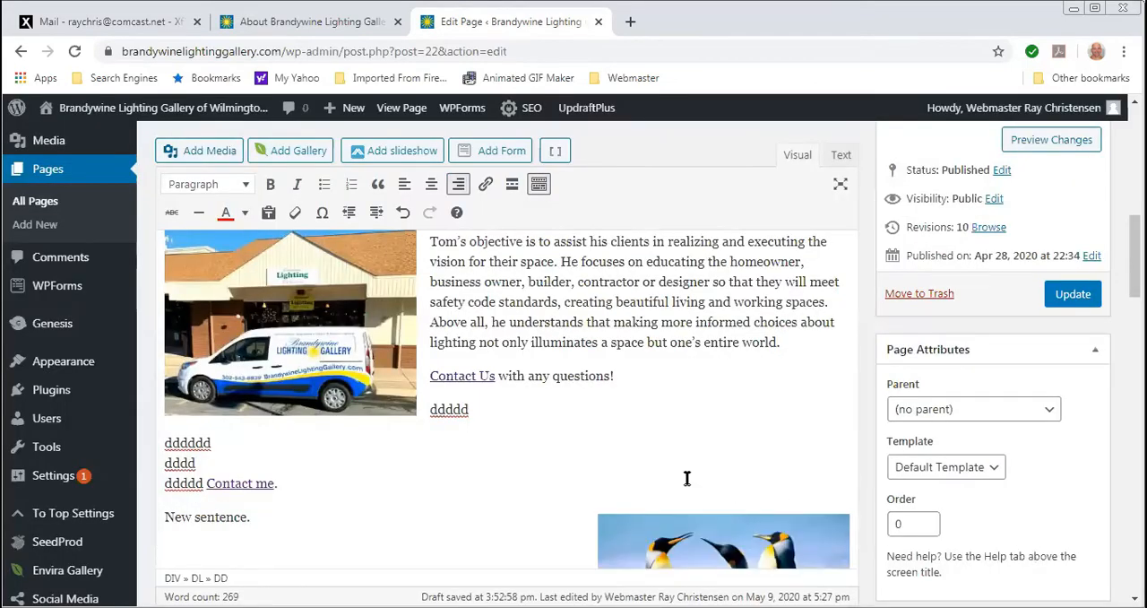
scroll(686, 476, down, 3)
mouse_move(107, 359)
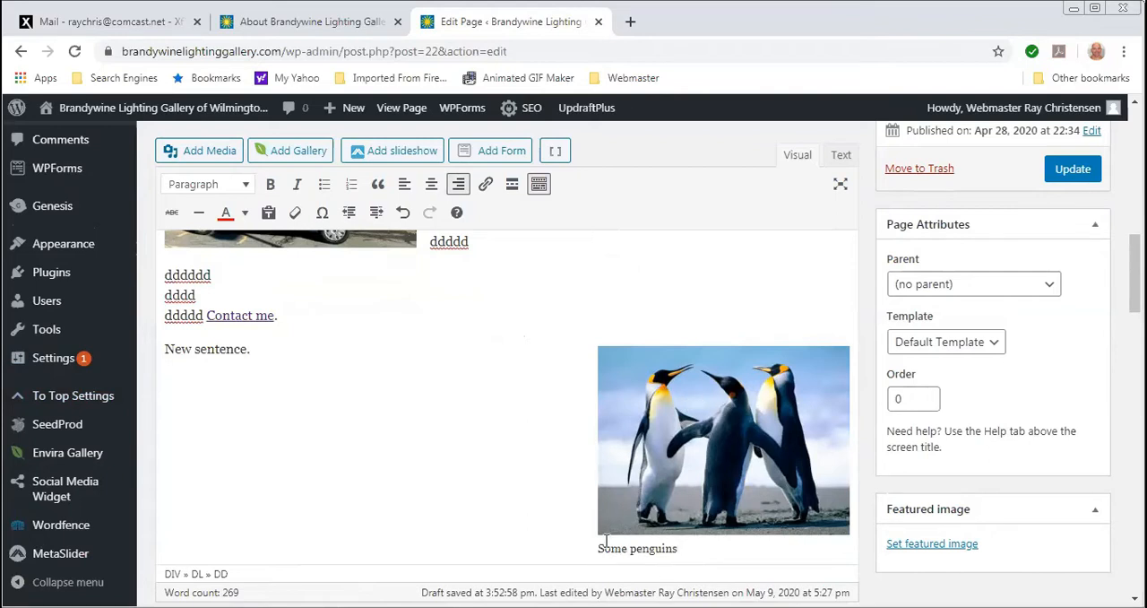
- Change the inserted penguin image's alignment to left so that "New sentence." sits beside it
click(681, 560)
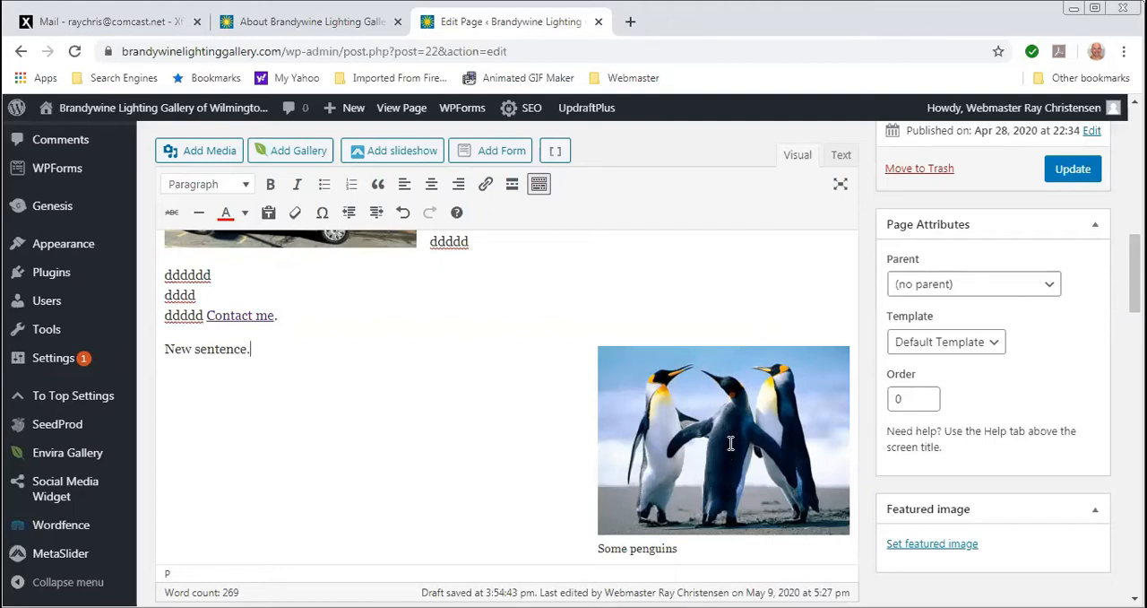
click(730, 443)
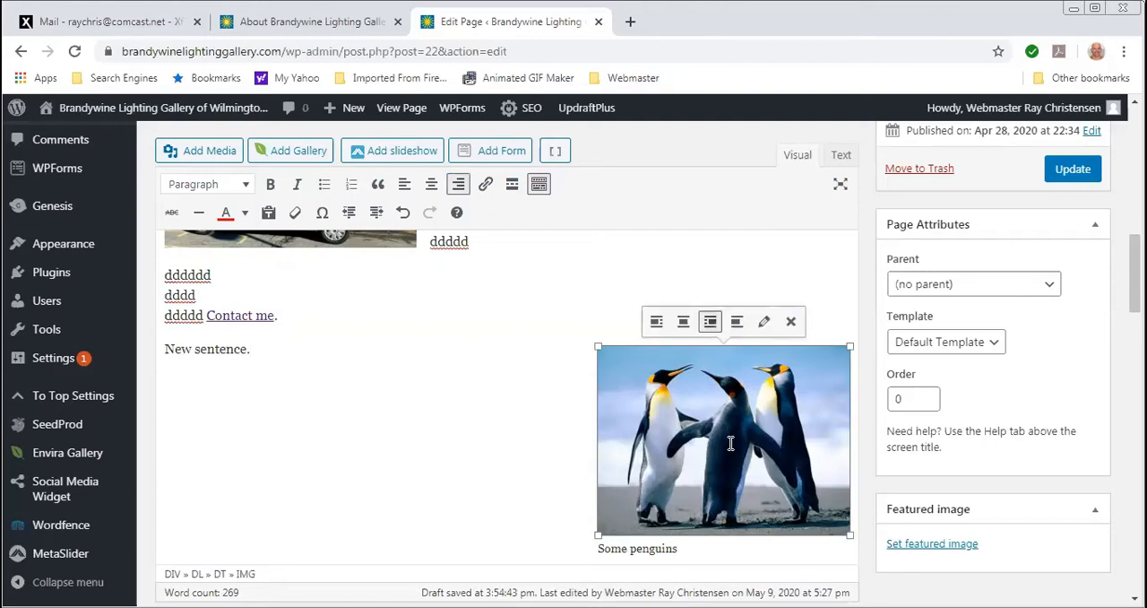
click(656, 321)
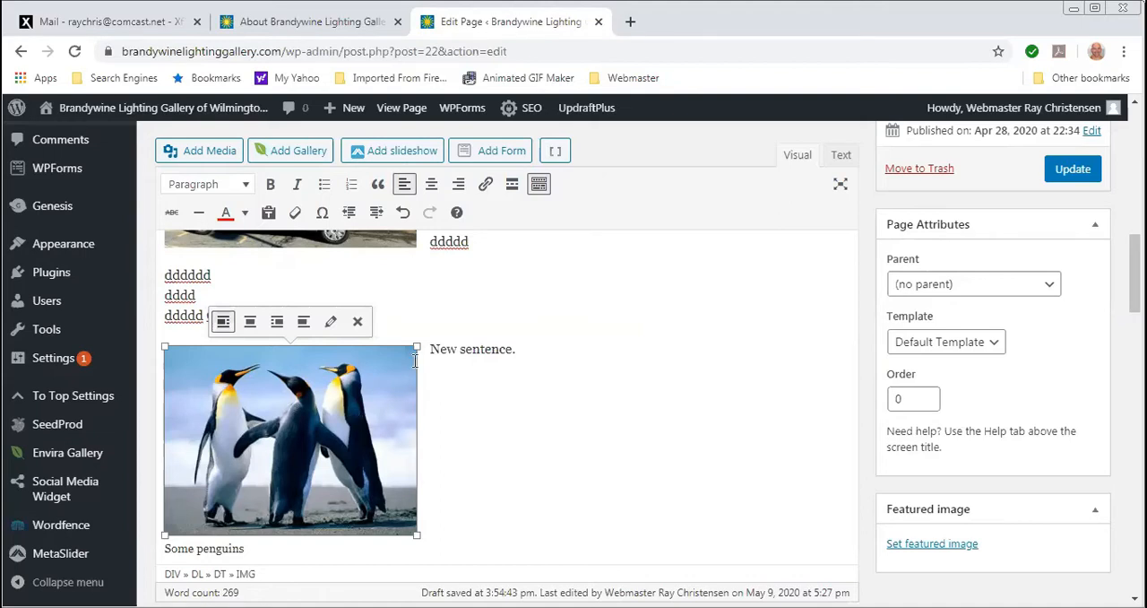
click(515, 414)
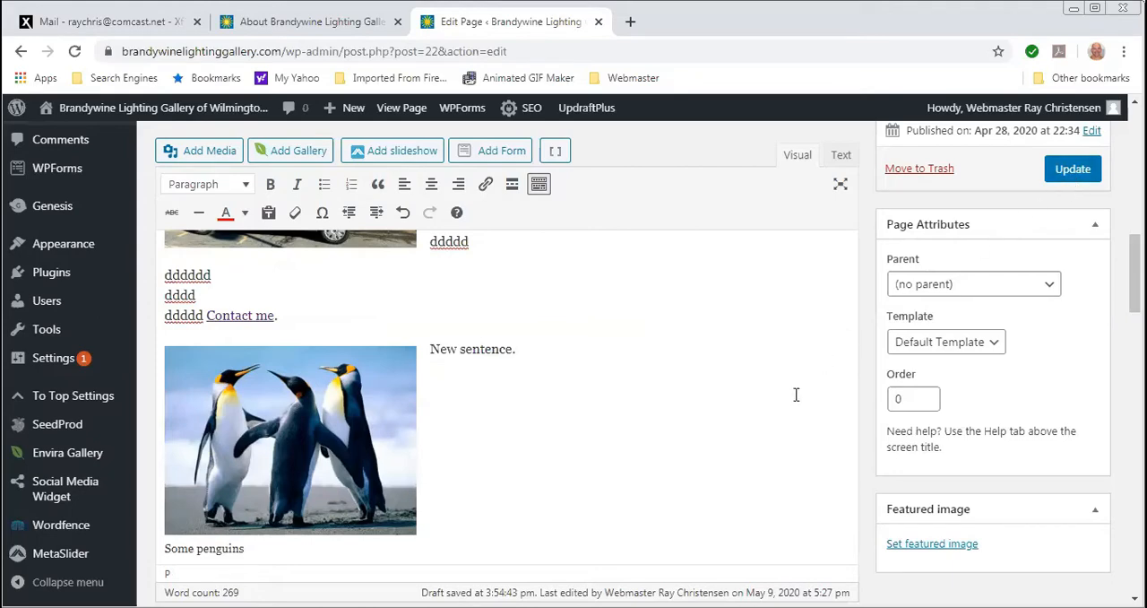
- Discard the unsaved changes by leaving for the list of all pages and reopen the About Us page for editing
scroll(787, 399, up, 5)
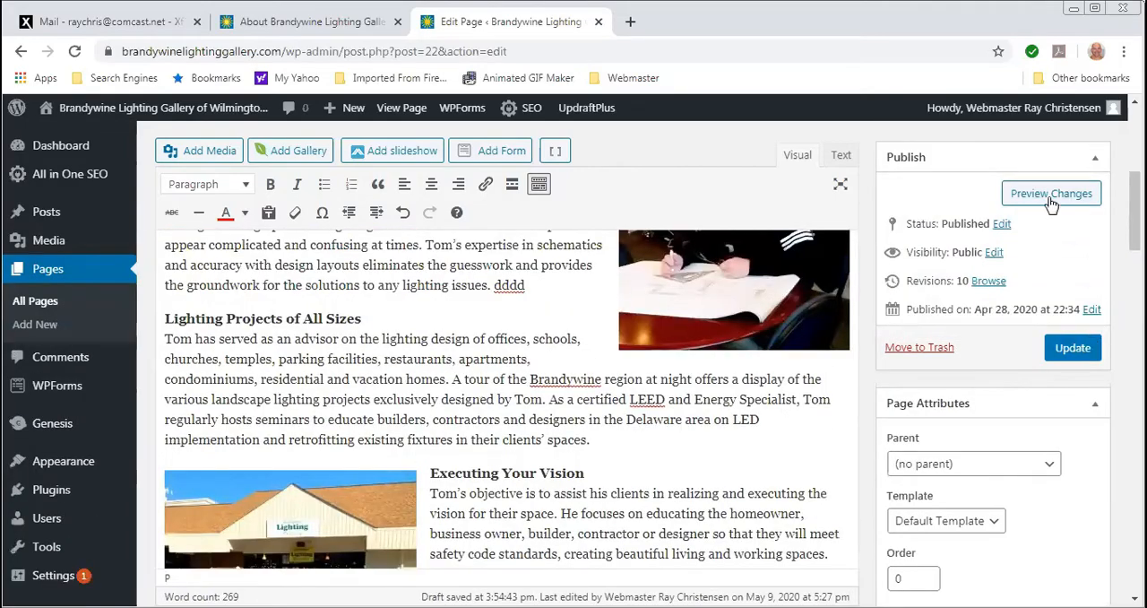
scroll(753, 385, down, 10)
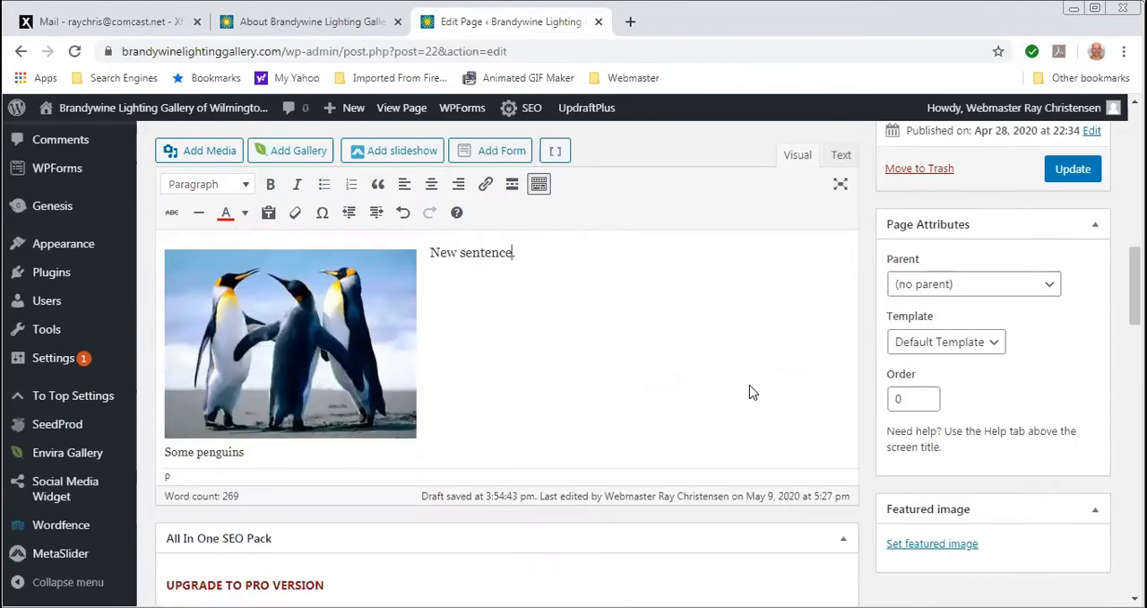
scroll(681, 322, down, 2)
scroll(618, 260, up, 5)
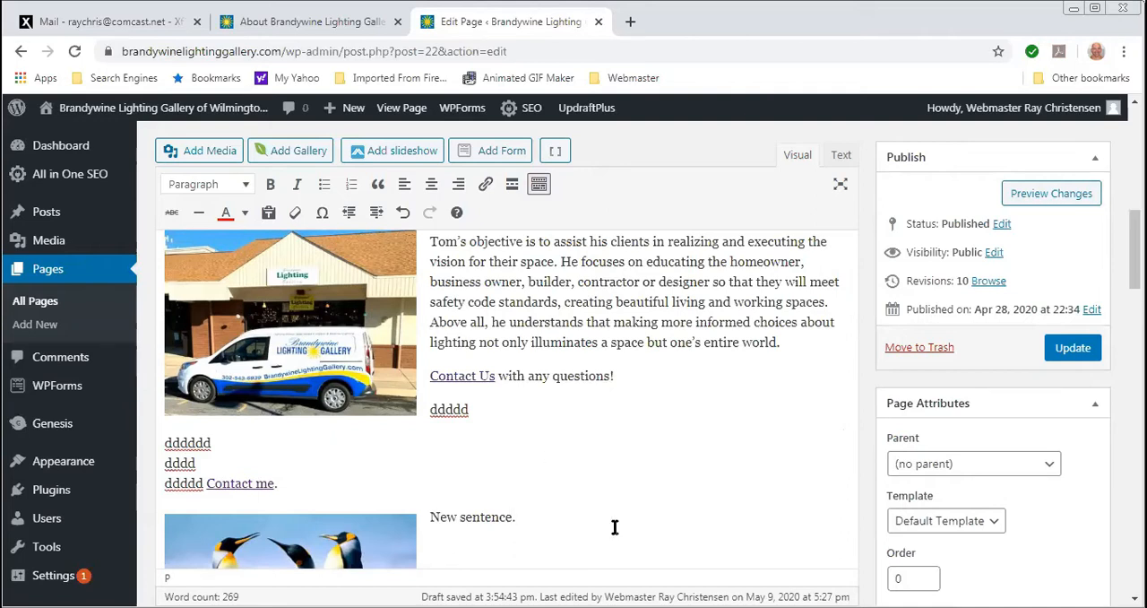
click(39, 304)
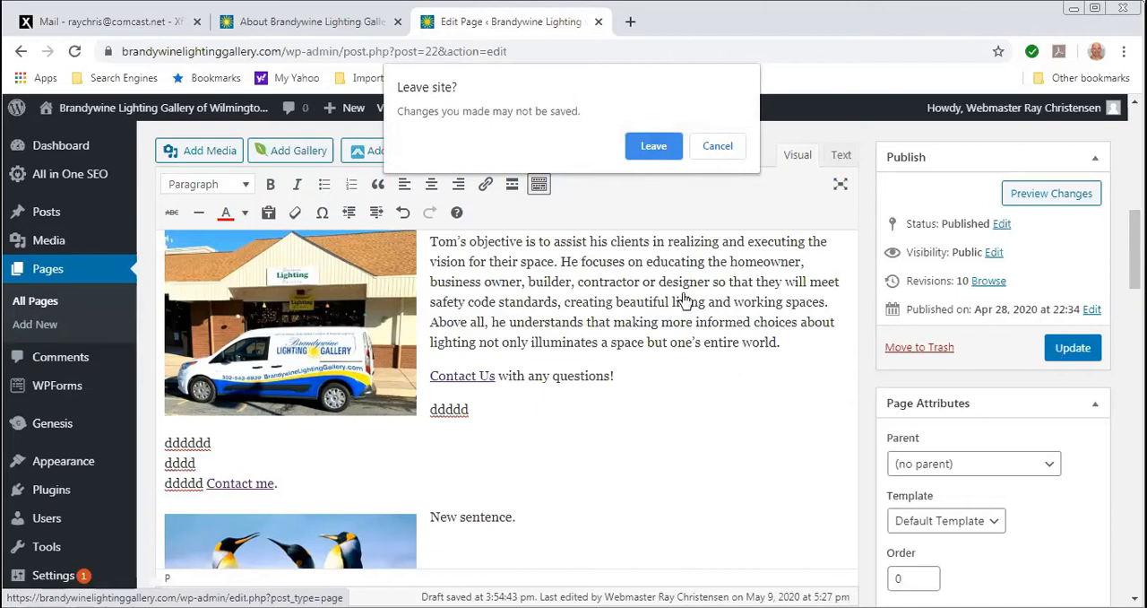
click(644, 154)
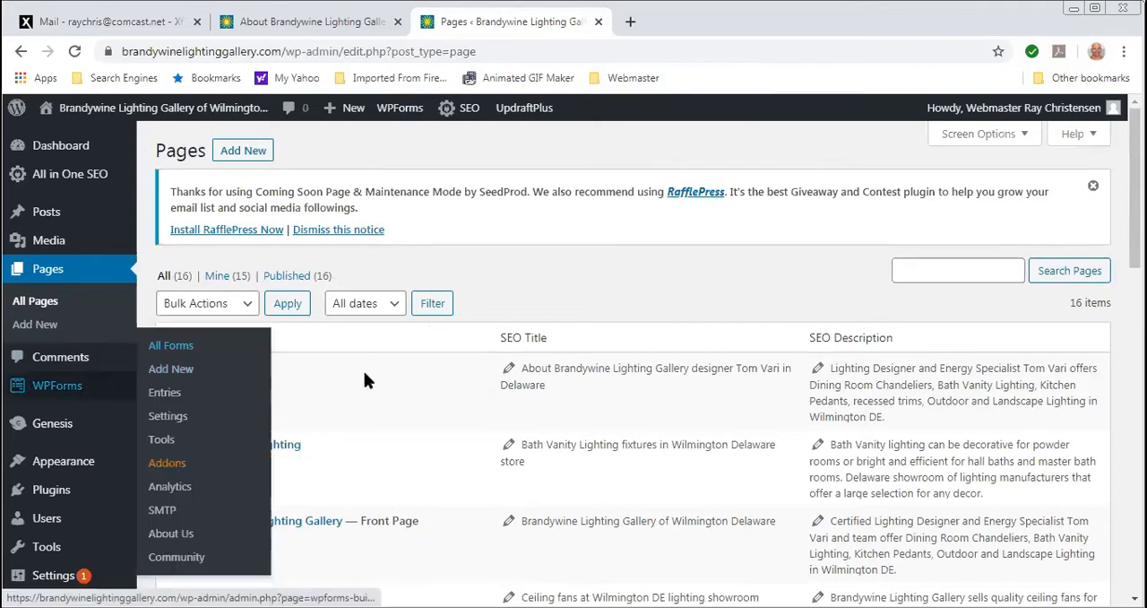
click(221, 374)
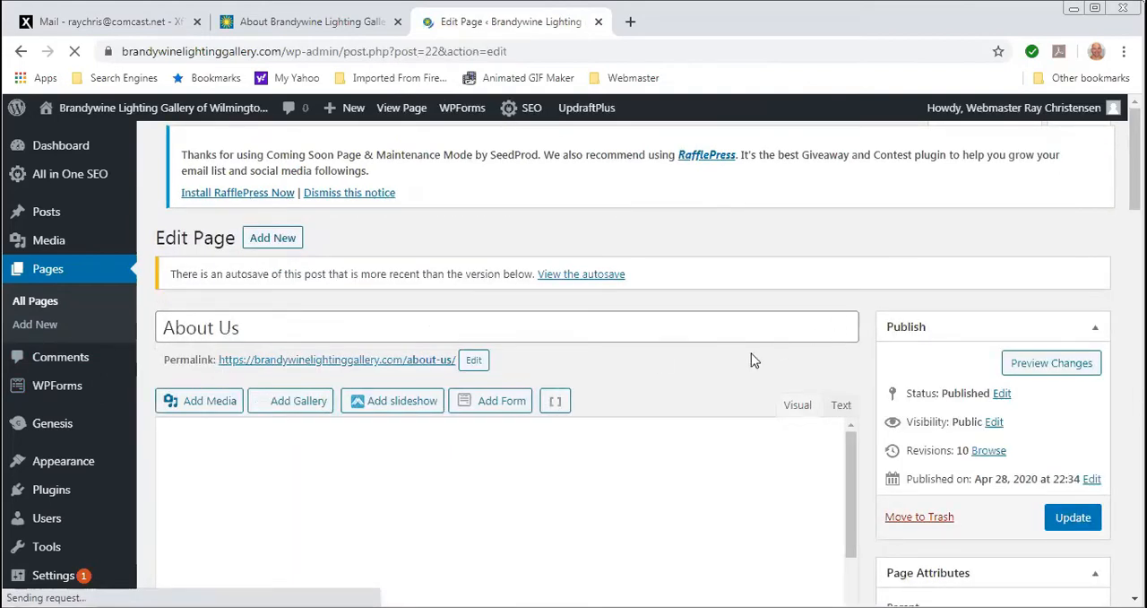
- Insert an "n" after the "a" in "Lighting a residential or commercial space" in the opening paragraph
scroll(660, 385, down, 2)
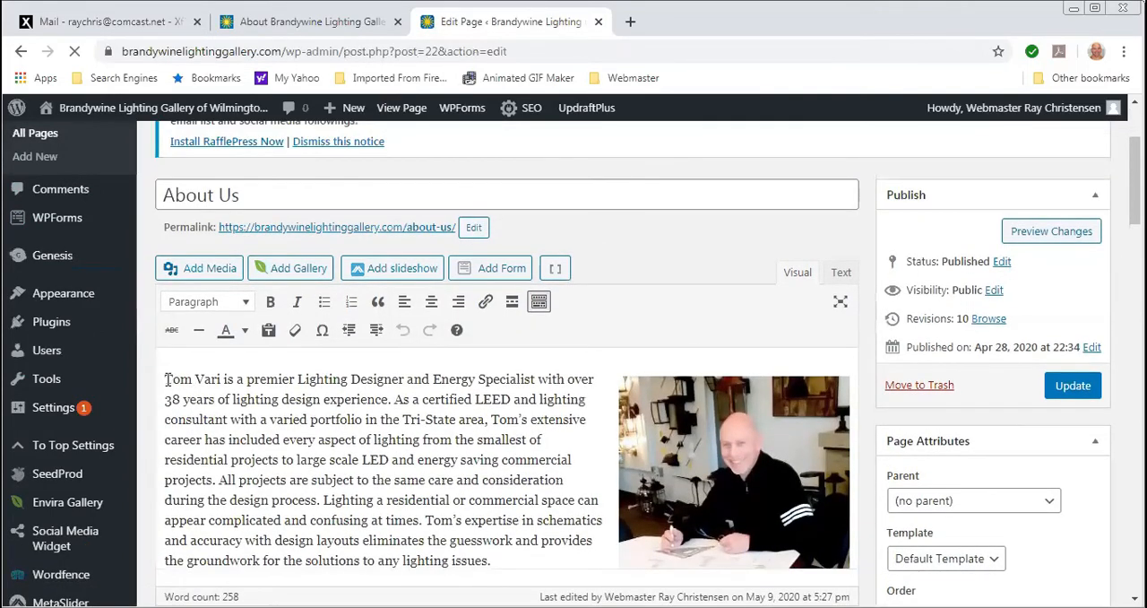
drag(167, 380, 228, 377)
click(228, 380)
scroll(353, 468, down, 3)
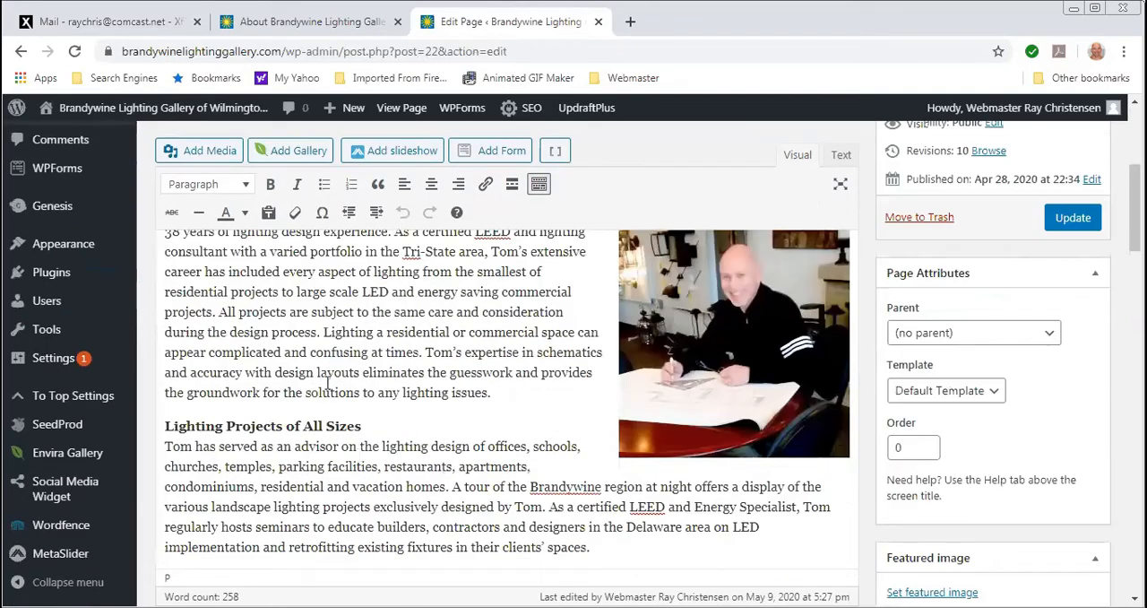
click(381, 333)
text(n)
- Remove the storefront and van image beside the "Executing Your Vision" section
scroll(416, 343, down, 5)
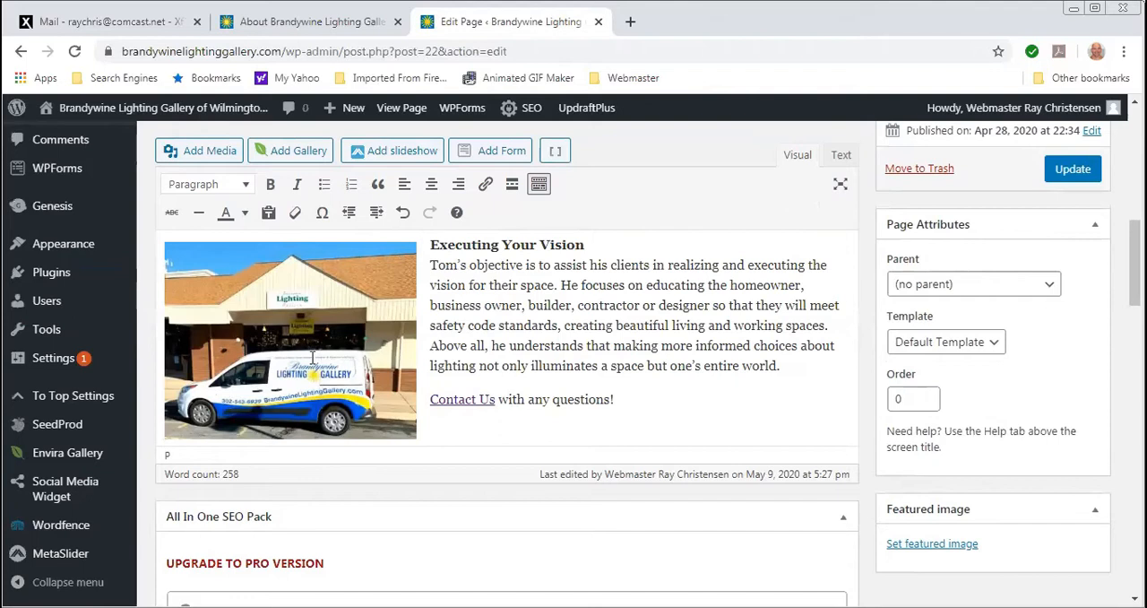
click(305, 345)
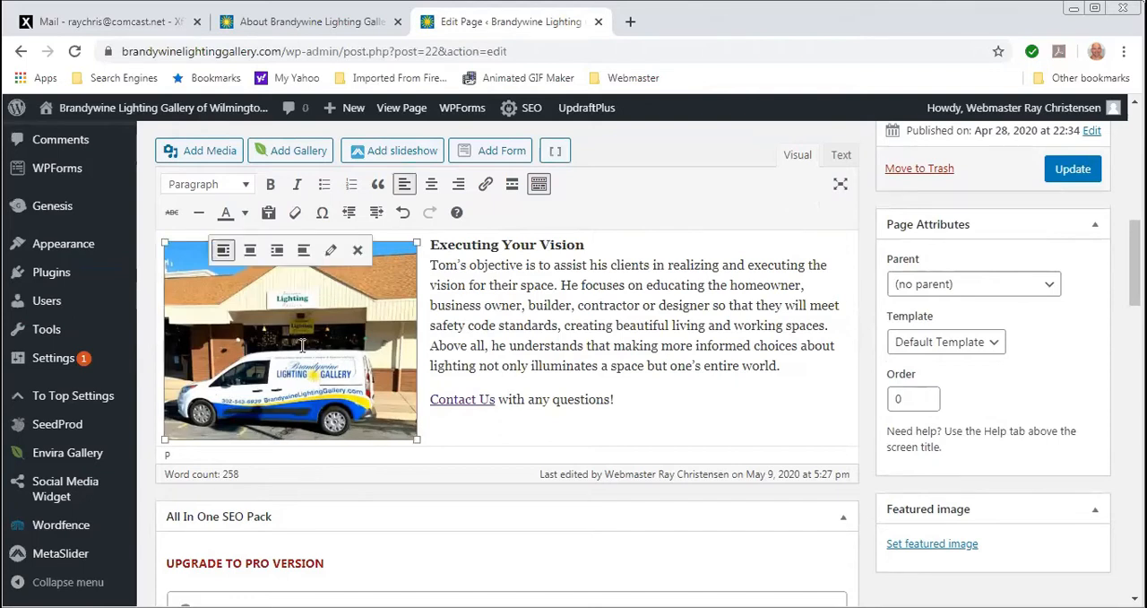
click(356, 252)
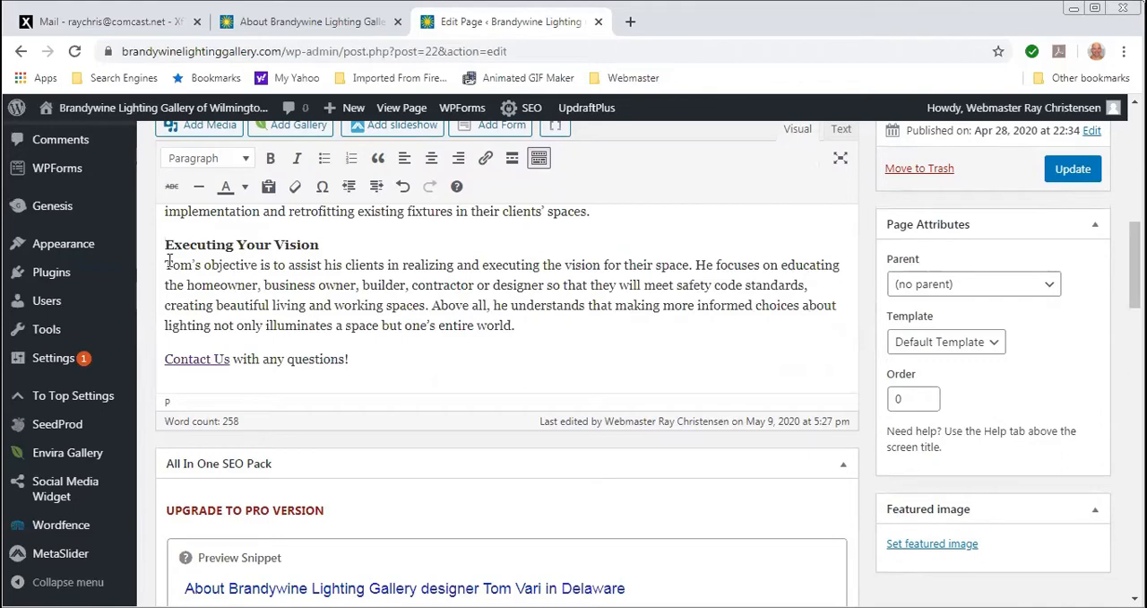
- Open the media library to add an image and browse it for a replacement picture
scroll(272, 302, up, 1)
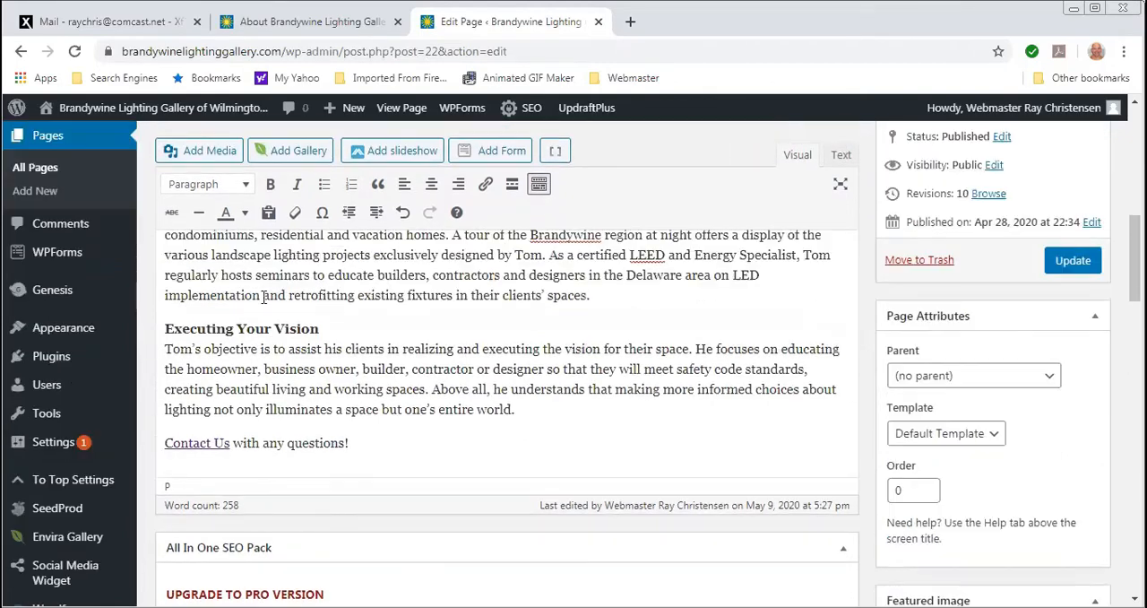
click(206, 156)
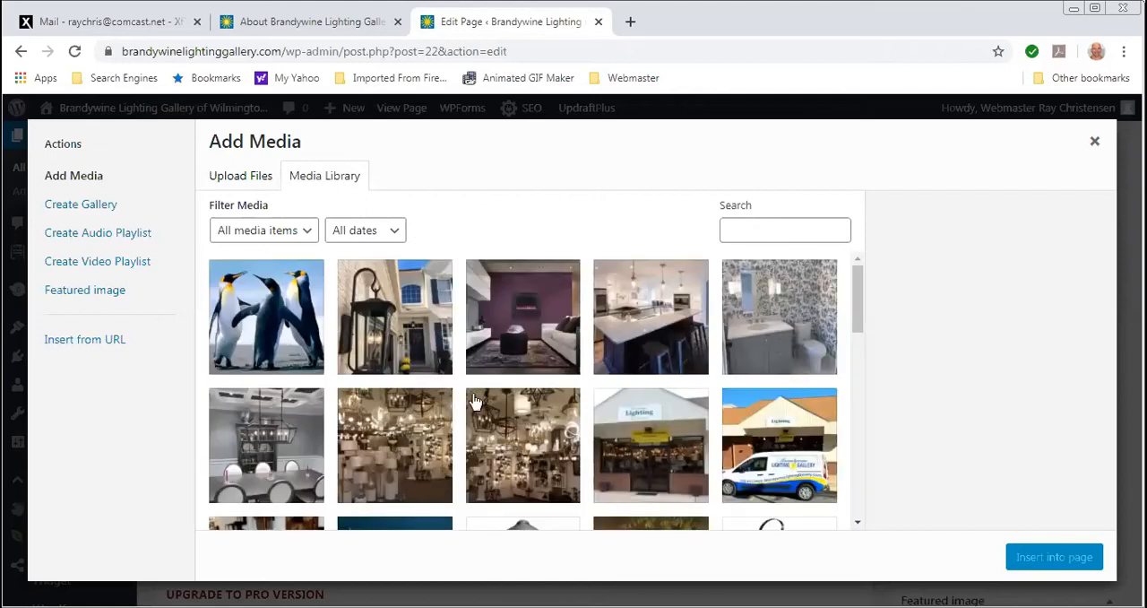
scroll(546, 426, down, 2)
scroll(546, 427, down, 1)
scroll(545, 426, up, 3)
- Upload the picture 18matteson-colonna1 from the computer's Pictures library to the media library
click(235, 177)
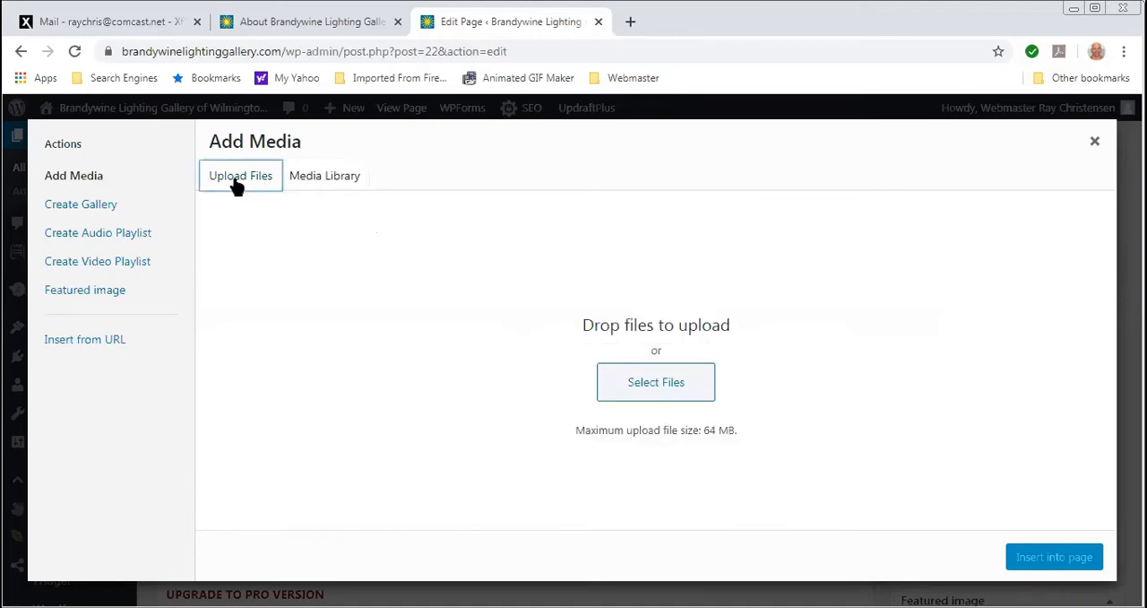
click(666, 385)
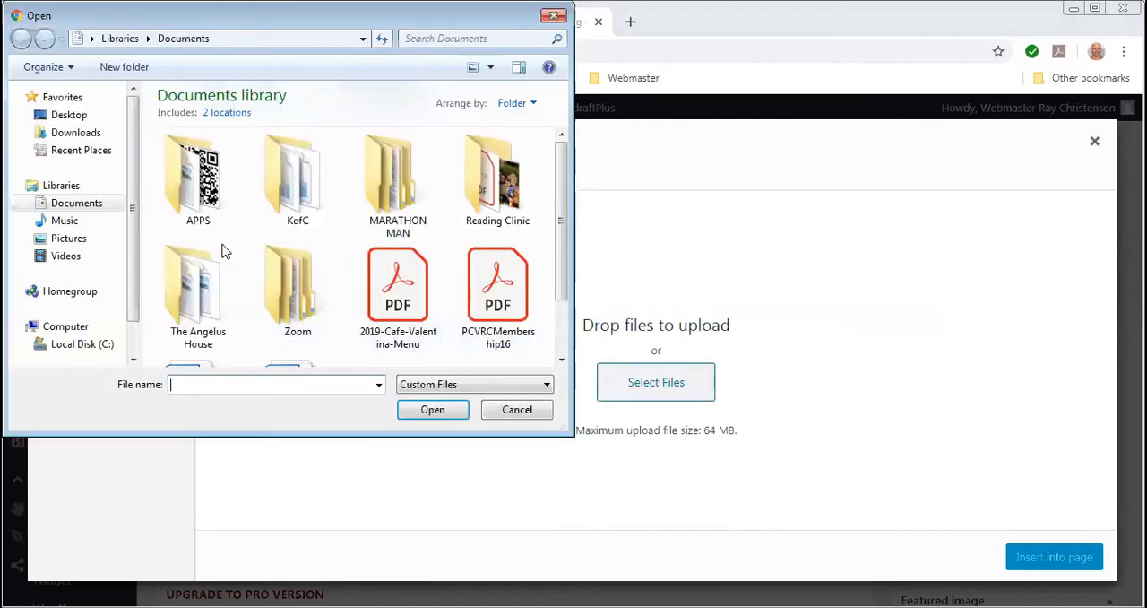
click(68, 241)
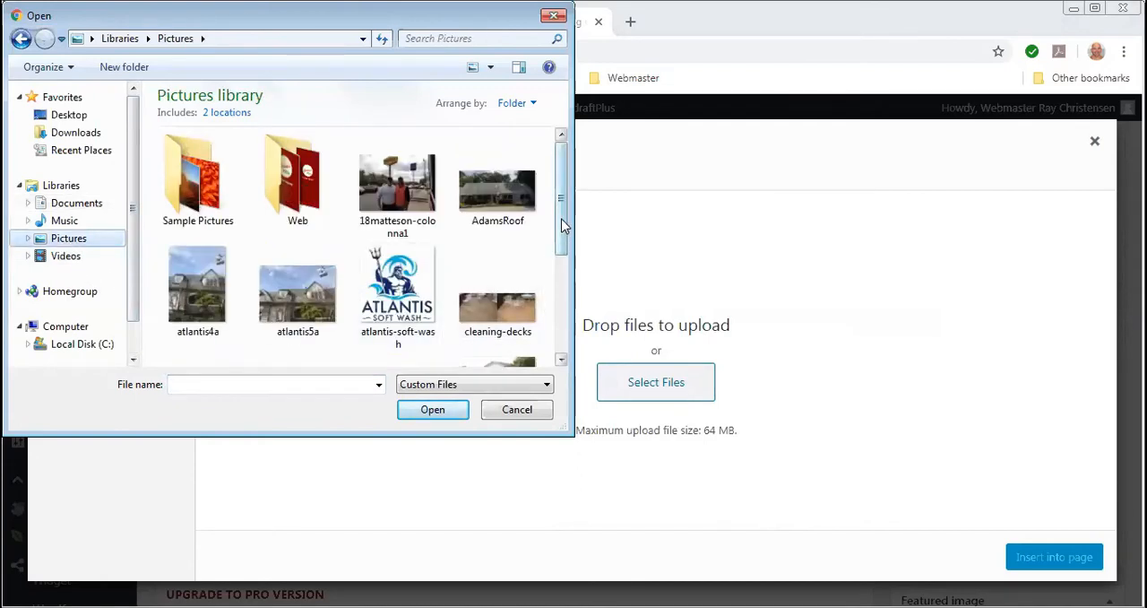
scroll(563, 225, down, 3)
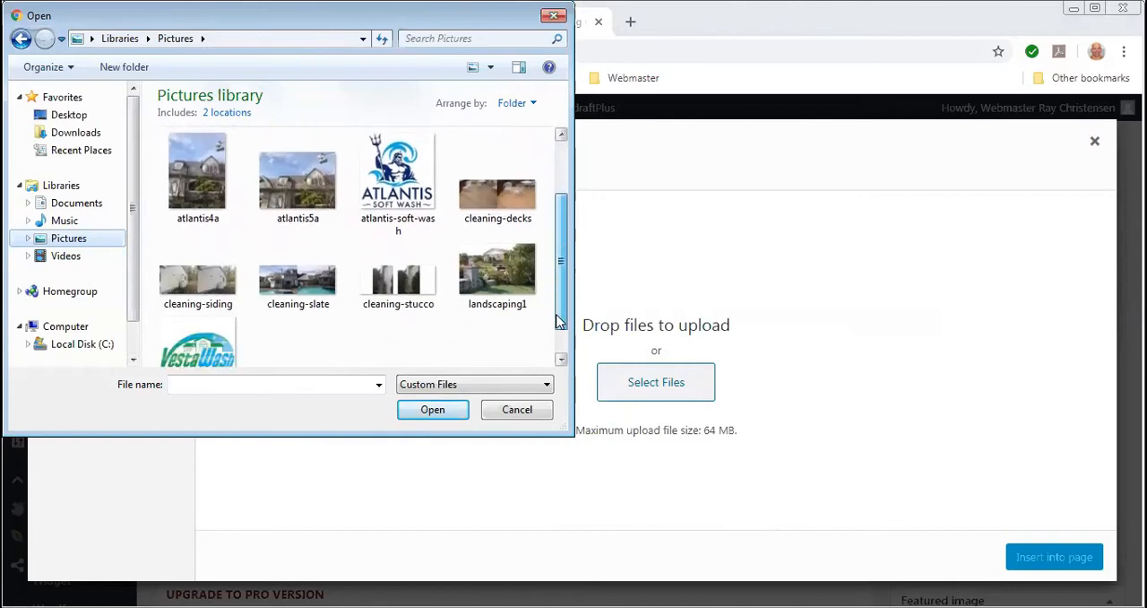
scroll(563, 273, up, 3)
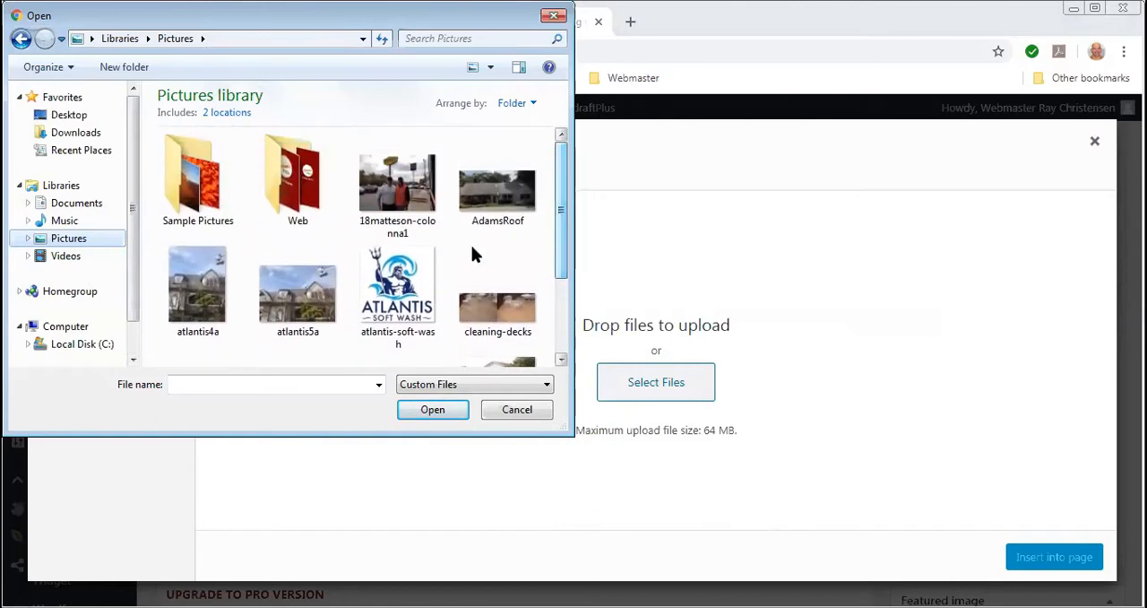
click(400, 195)
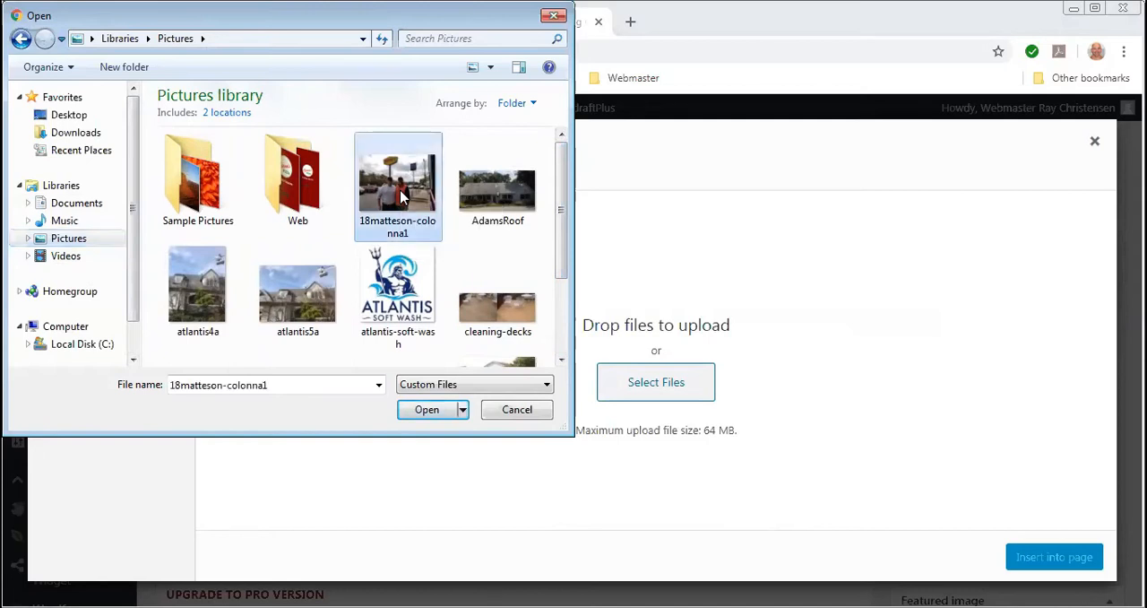
click(428, 410)
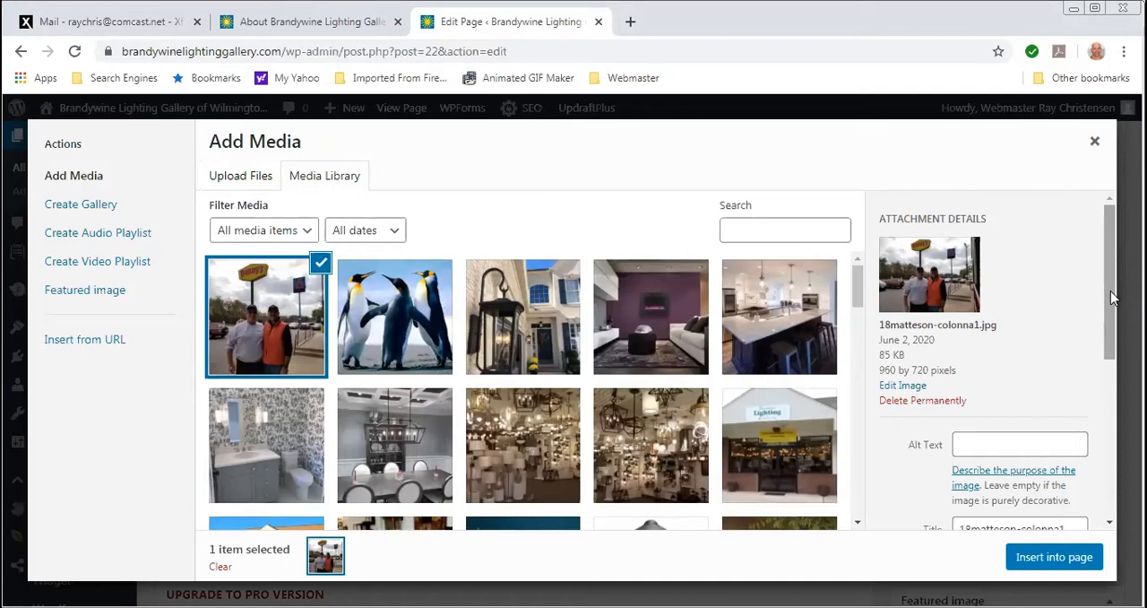
- Insert the uploaded picture of the two men into the page with left alignment and Medium – 300 × 225 size
scroll(1112, 297, down, 2)
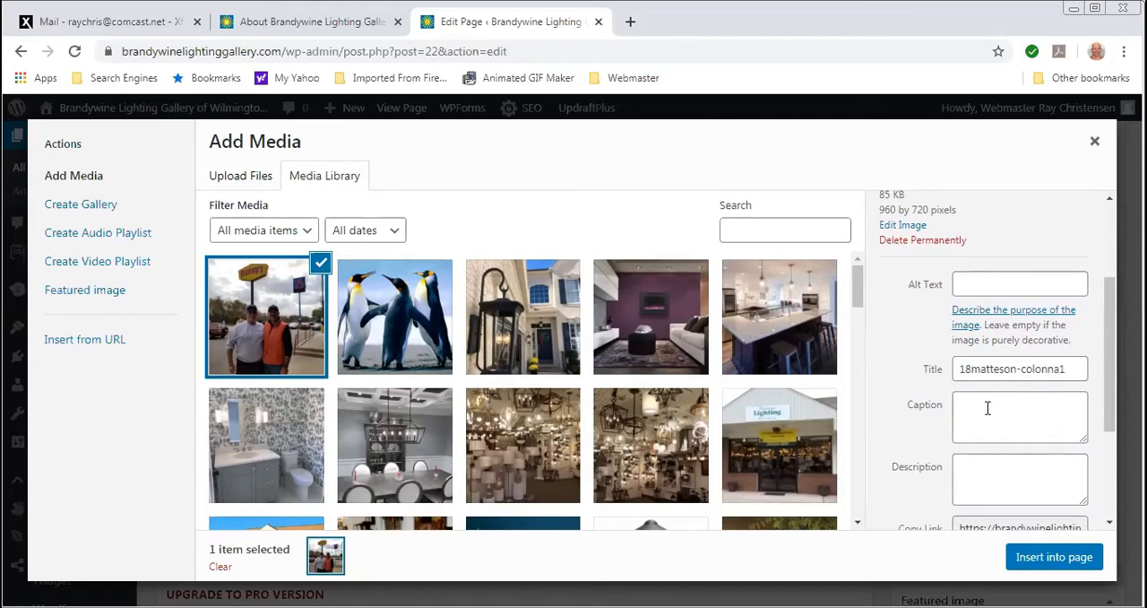
scroll(992, 408, down, 2)
scroll(984, 414, down, 1)
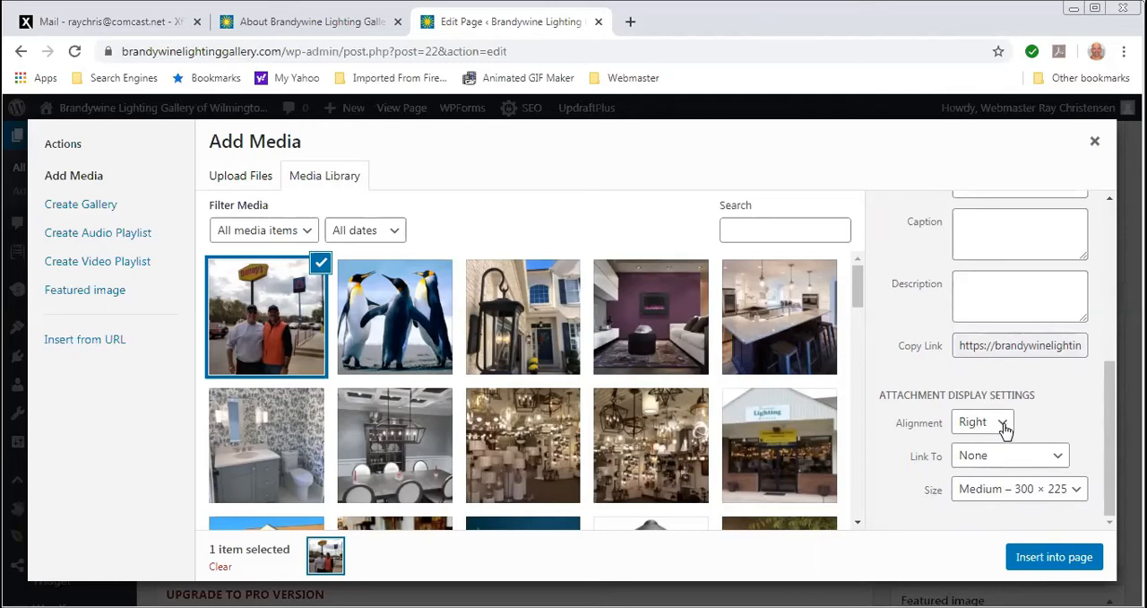
click(1004, 428)
click(977, 441)
click(1078, 489)
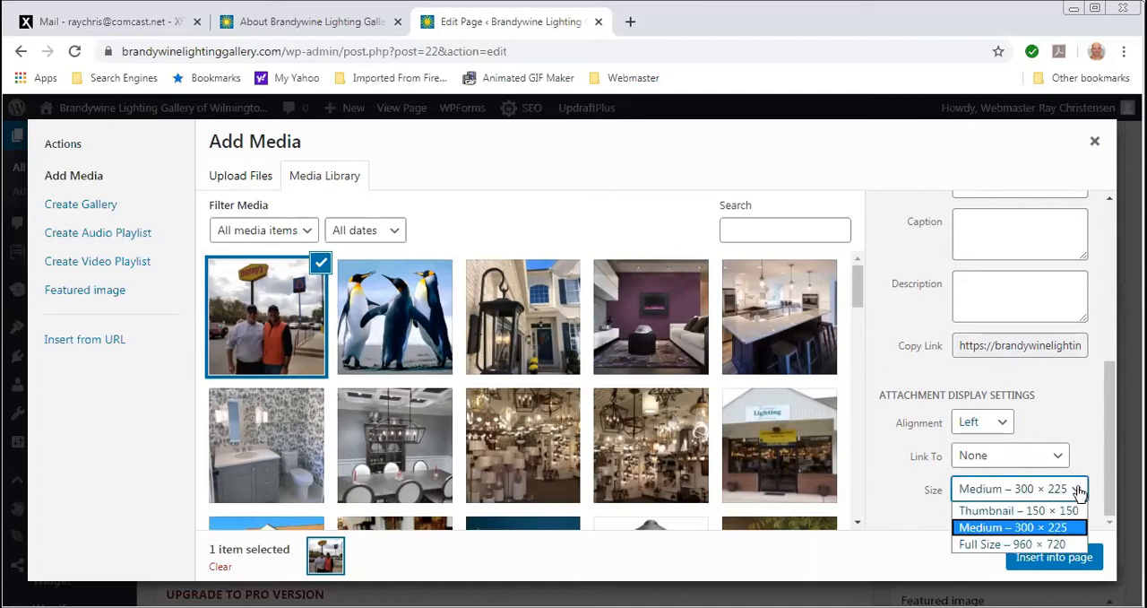
click(1050, 528)
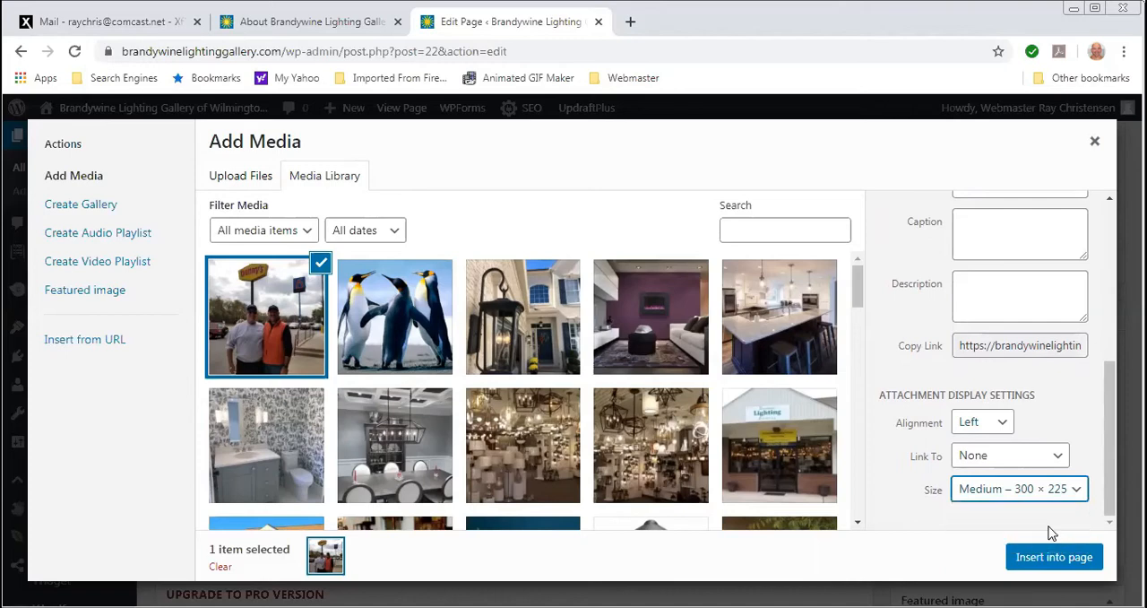
click(1055, 557)
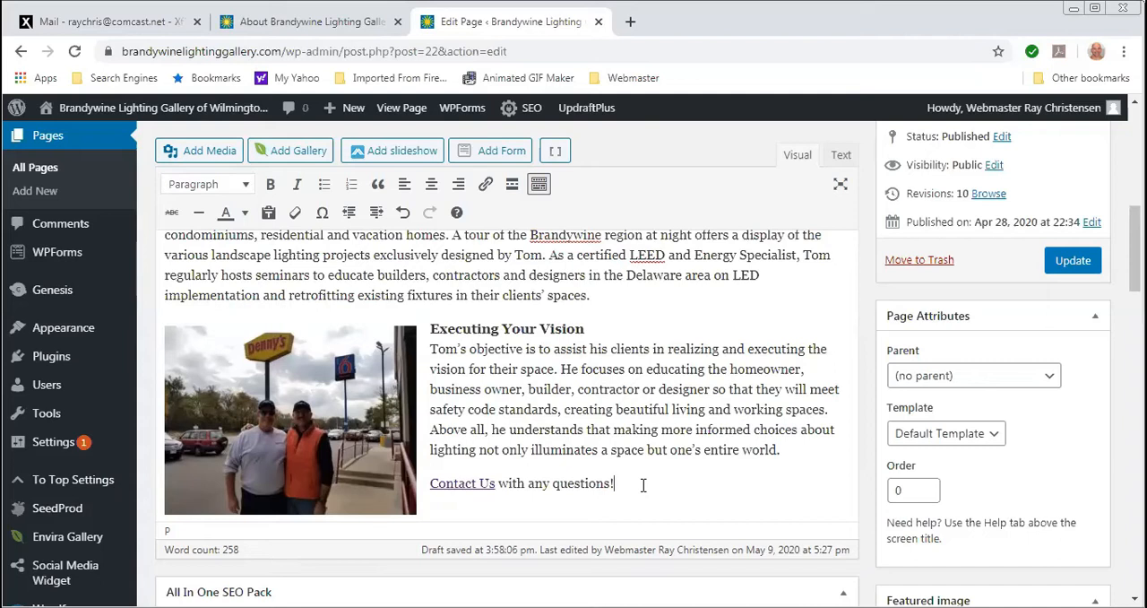
- Add the word "Instructions" at the end of the "Contact Us with any questions!" line
text(Instructions)
- Clear the trial word "Instructions" from the contact line and end "questions" with a period followed by spacing
drag(622, 484, 631, 483)
key(BackSpace)
key(BackSpace)
key(BackSpace)
key(BackSpace)
key(BackSpace)
key(BackSpace)
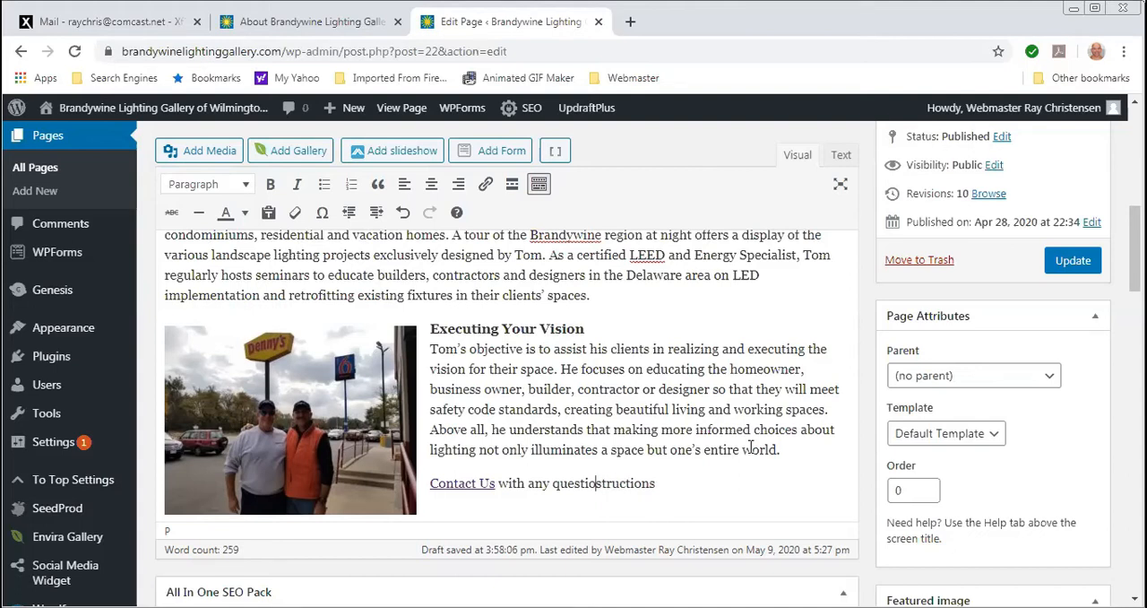
text(ns.)
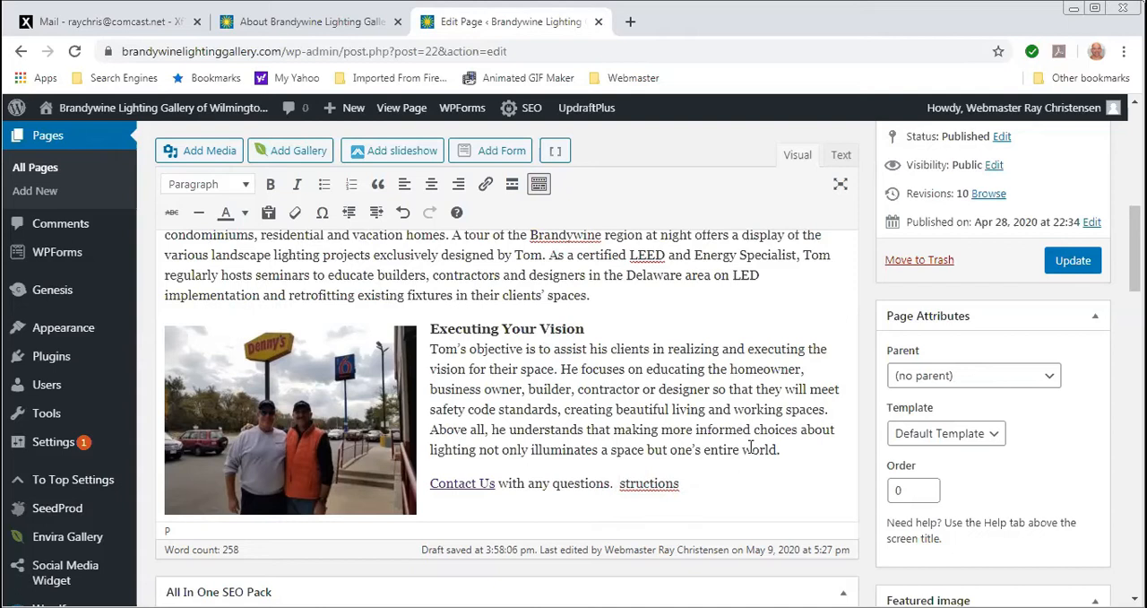
key(Delete)
key(Delete)
key(Delete)
key(Delete)
key(Delete)
key(Delete)
key(Delete)
key(Delete)
key(Delete)
key(Delete)
- Upload the PDF PCVRCMembership16 from the computer's Documents library to the media library
click(211, 154)
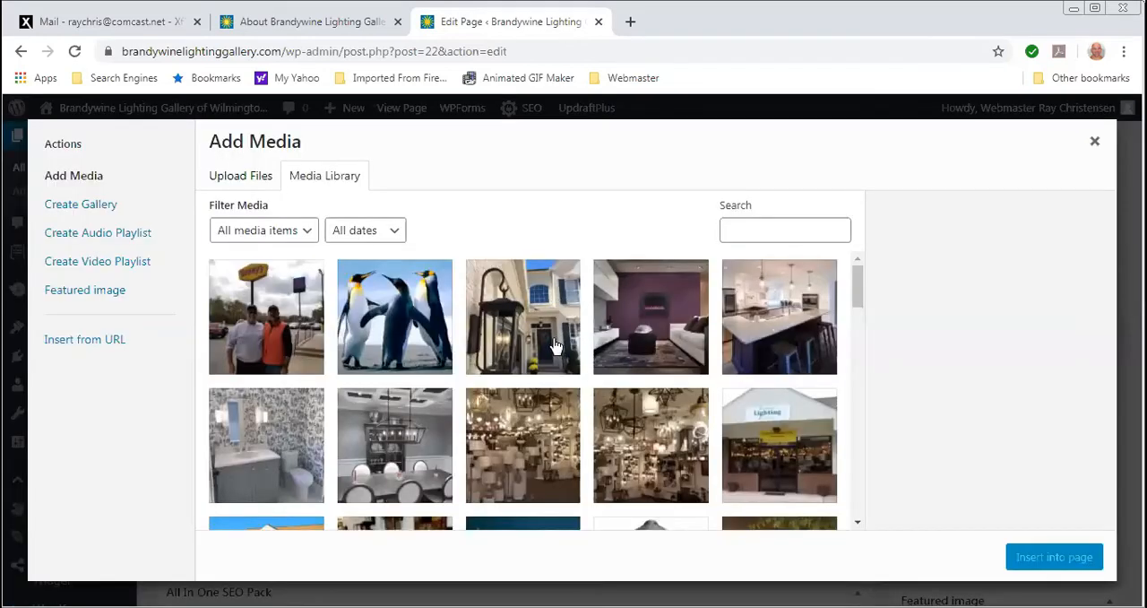
scroll(556, 345, down, 5)
scroll(555, 345, up, 4)
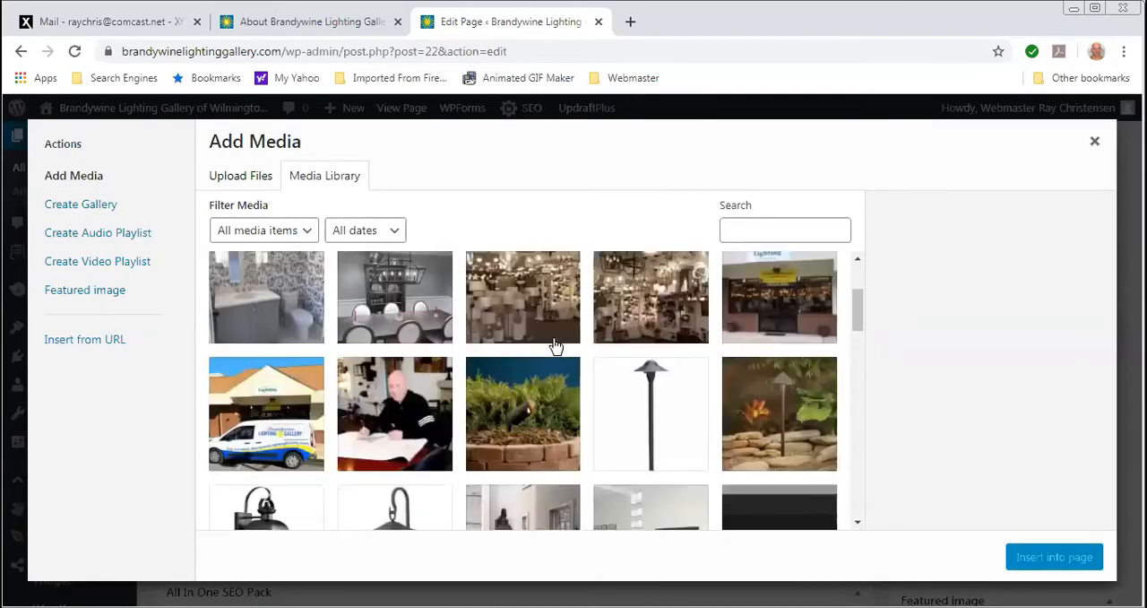
scroll(556, 345, up, 2)
click(223, 181)
click(656, 381)
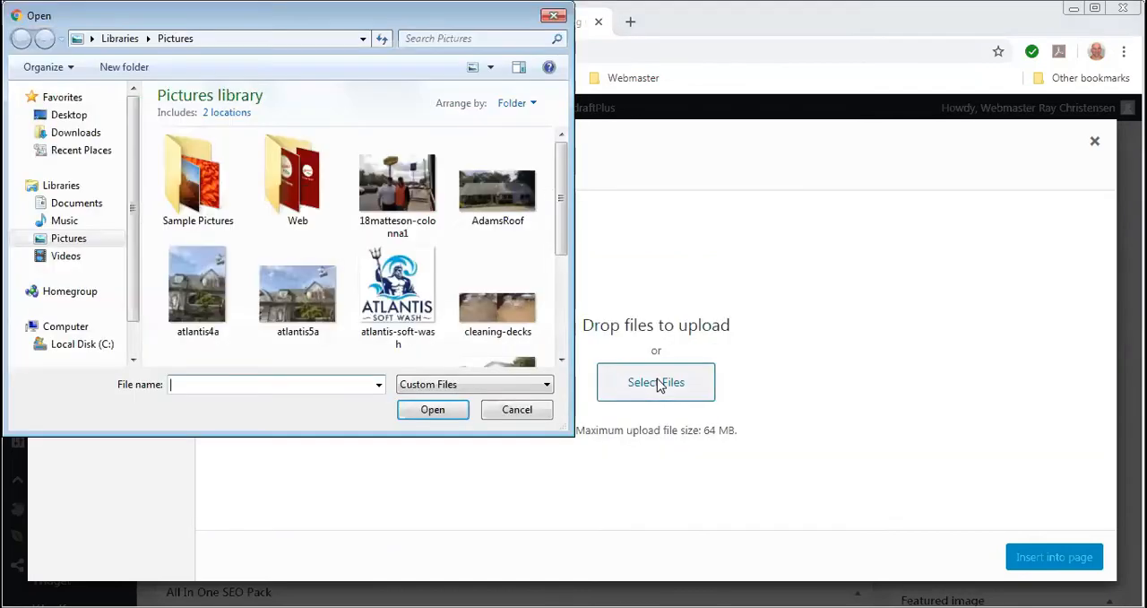
click(76, 205)
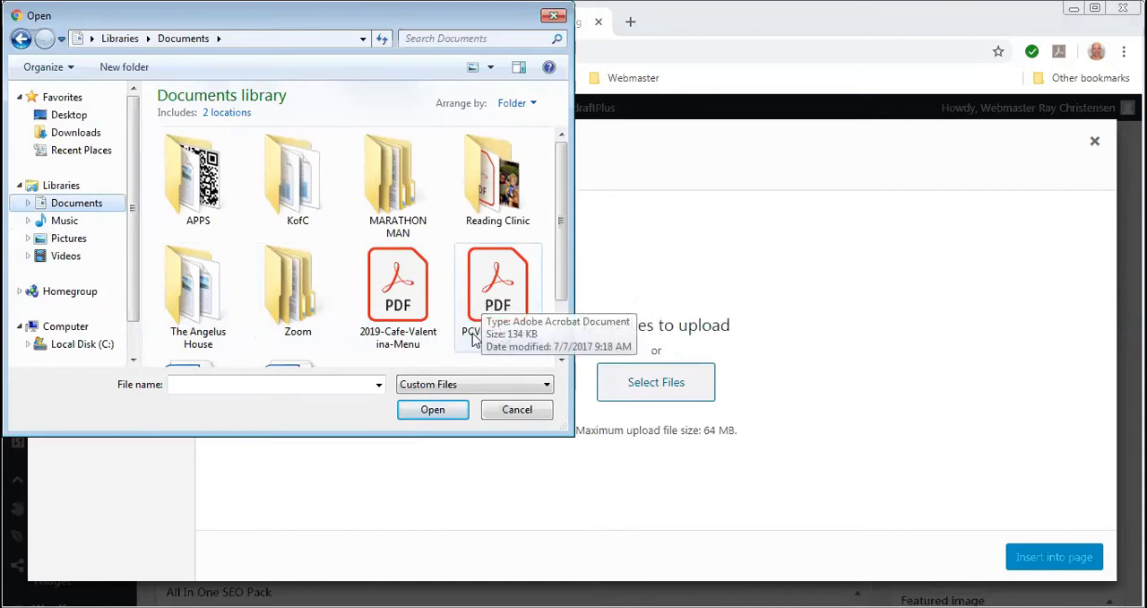
click(491, 296)
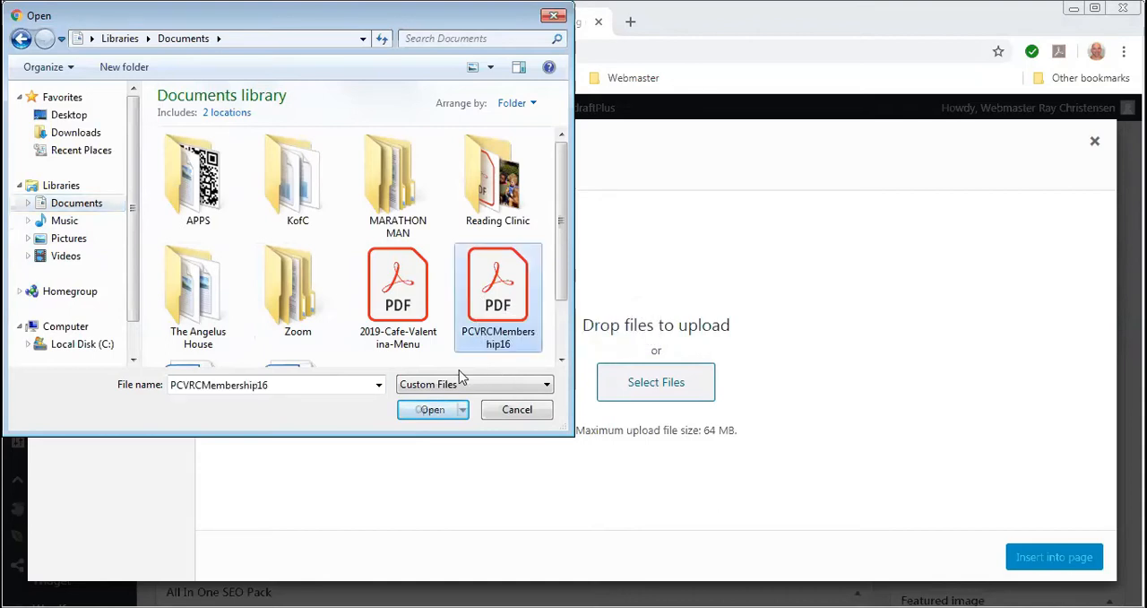
click(434, 409)
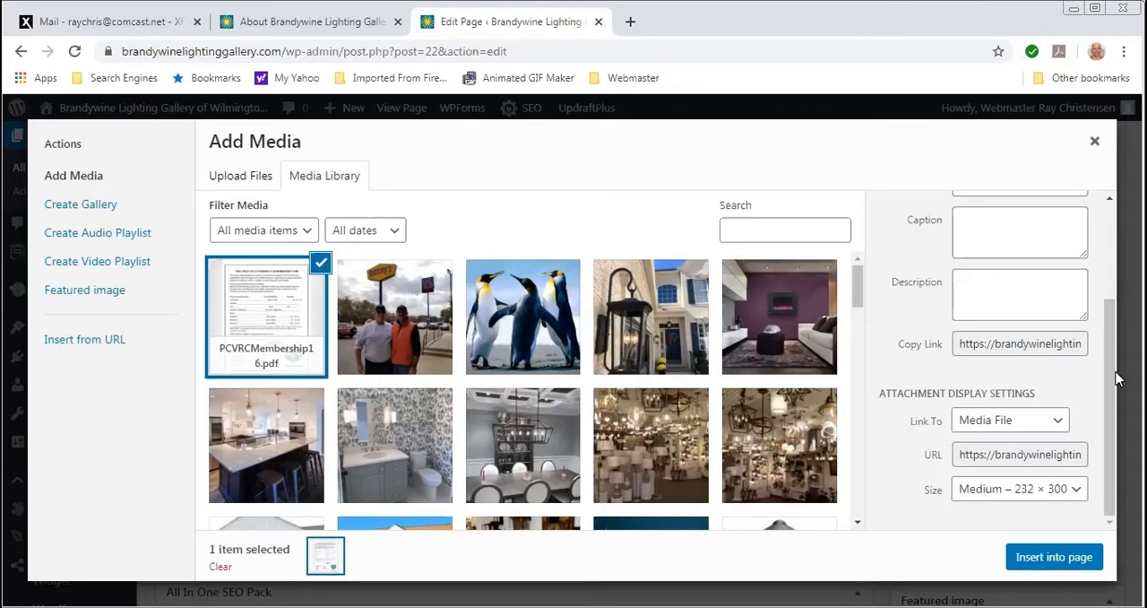
- Set the PDF's title to "Download instructions" and insert it as a link after the contact sentence
scroll(1091, 256, up, 3)
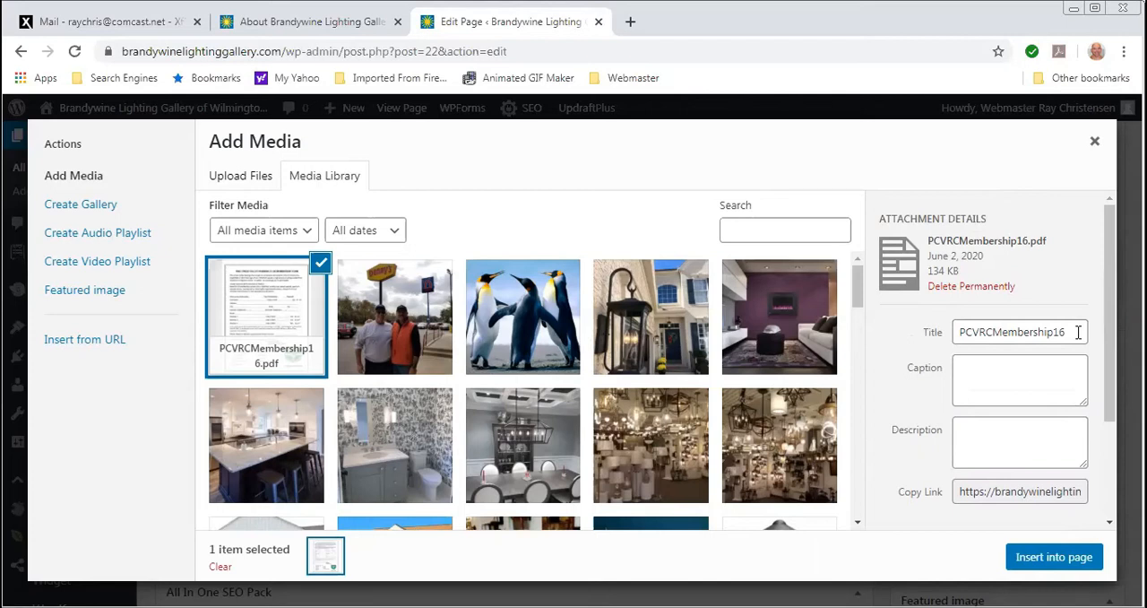
drag(1078, 332, 946, 333)
click(946, 333)
click(1076, 335)
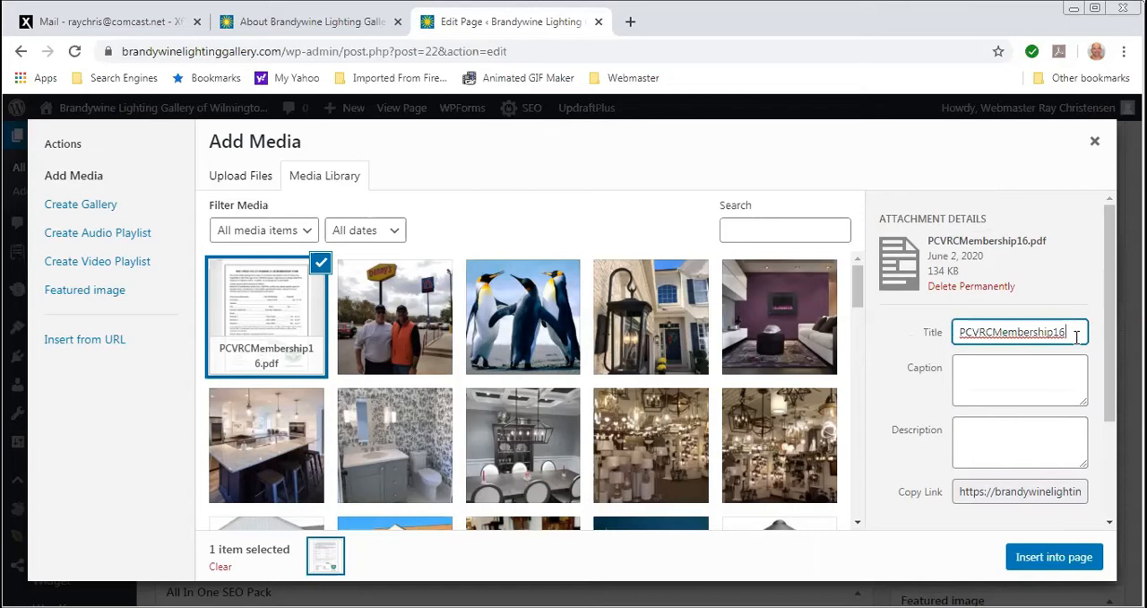
key(BackSpace)
key(BackSpace)
key(BackSpace)
key(BackSpace)
key(BackSpace)
key(BackSpace)
key(BackSpace)
key(BackSpace)
key(BackSpace)
key(BackSpace)
key(BackSpace)
key(BackSpace)
key(BackSpace)
key(BackSpace)
key(BackSpace)
key(BackSpace)
key(BackSpace)
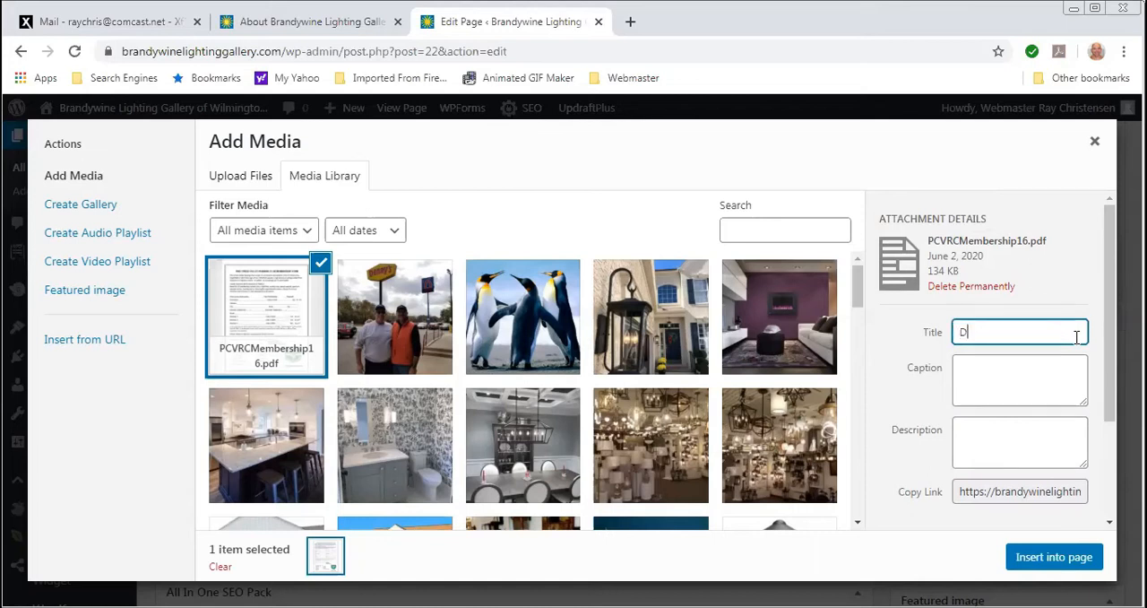
text(Download instructions)
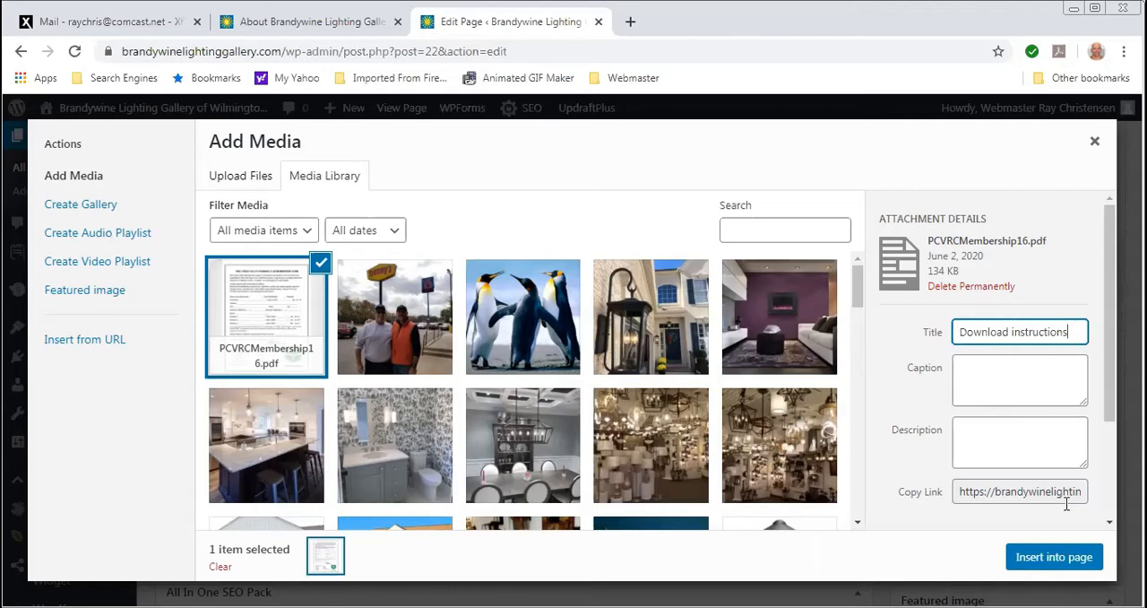
click(1061, 560)
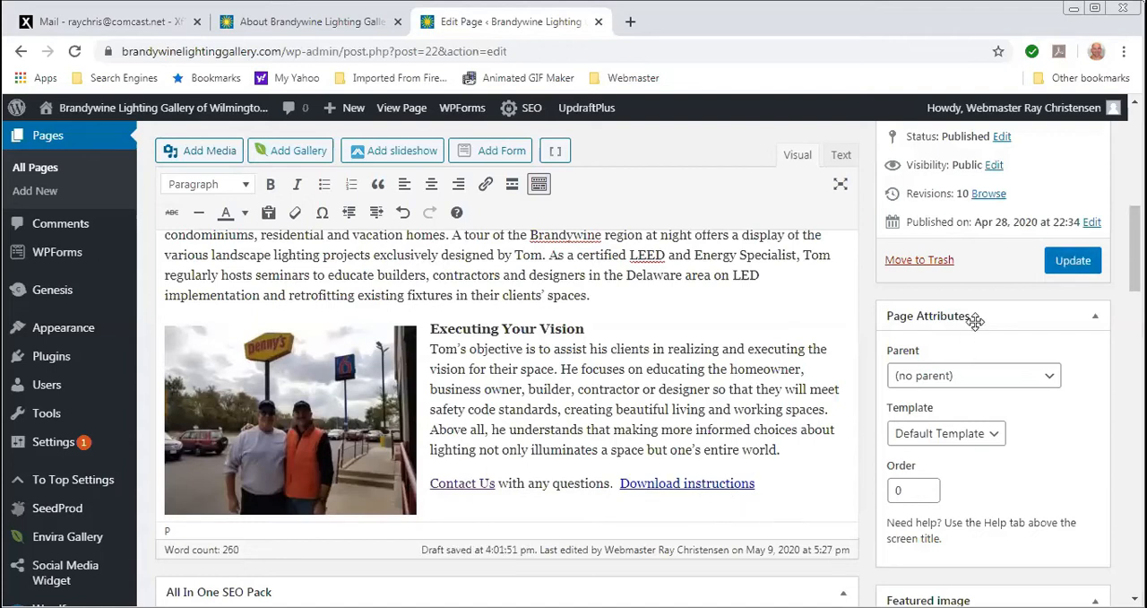
- Preview the page changes and check the picture and links in the "Executing Your Vision" section
scroll(981, 345, up, 2)
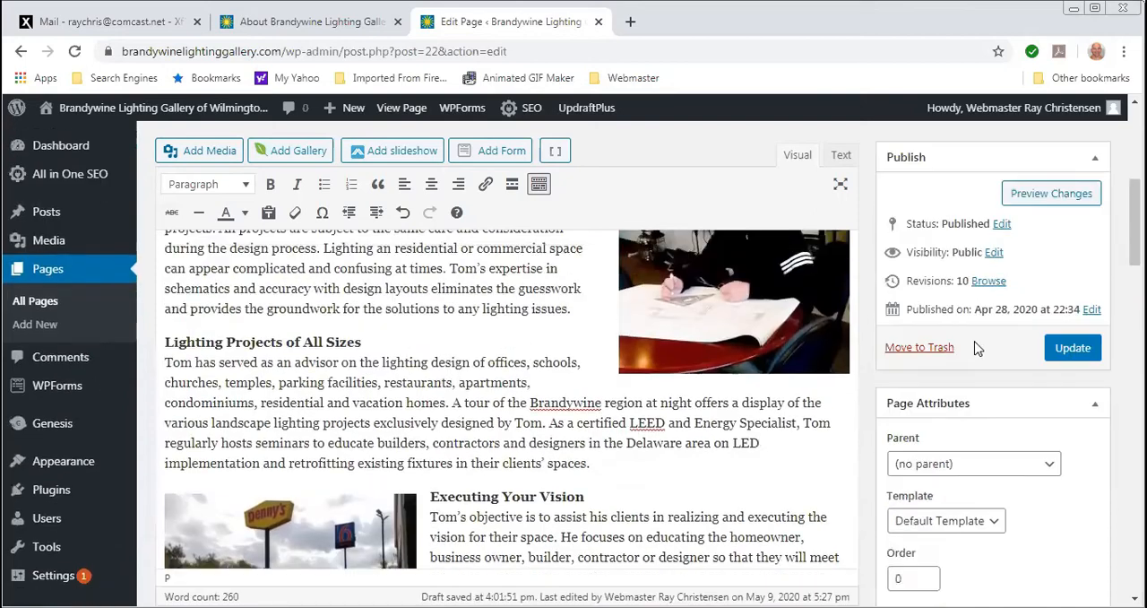
click(1033, 197)
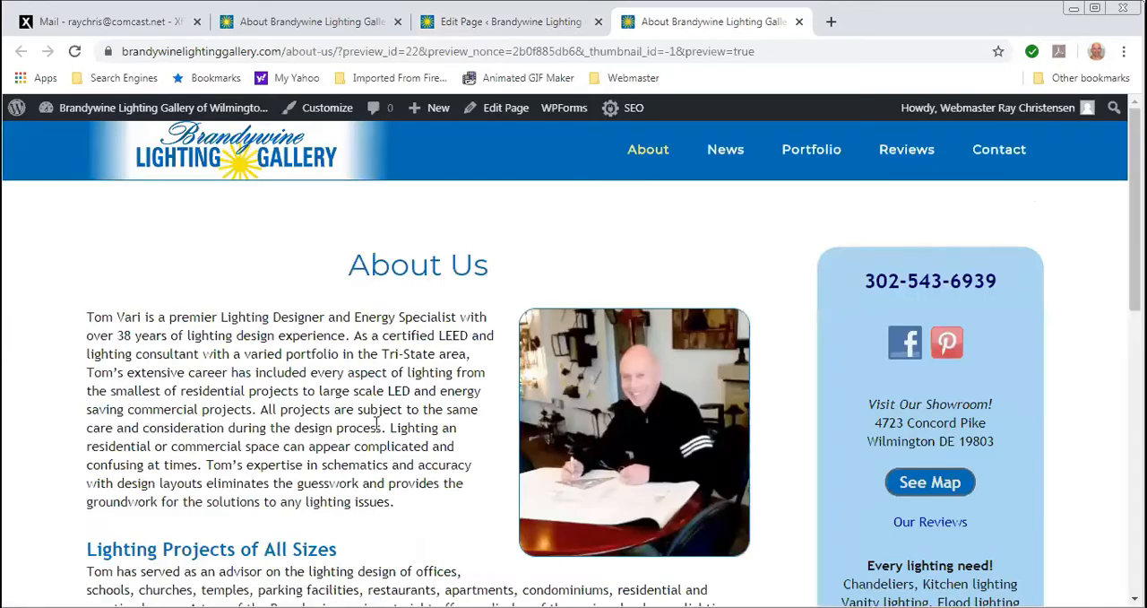
scroll(352, 426, down, 4)
scroll(351, 429, down, 2)
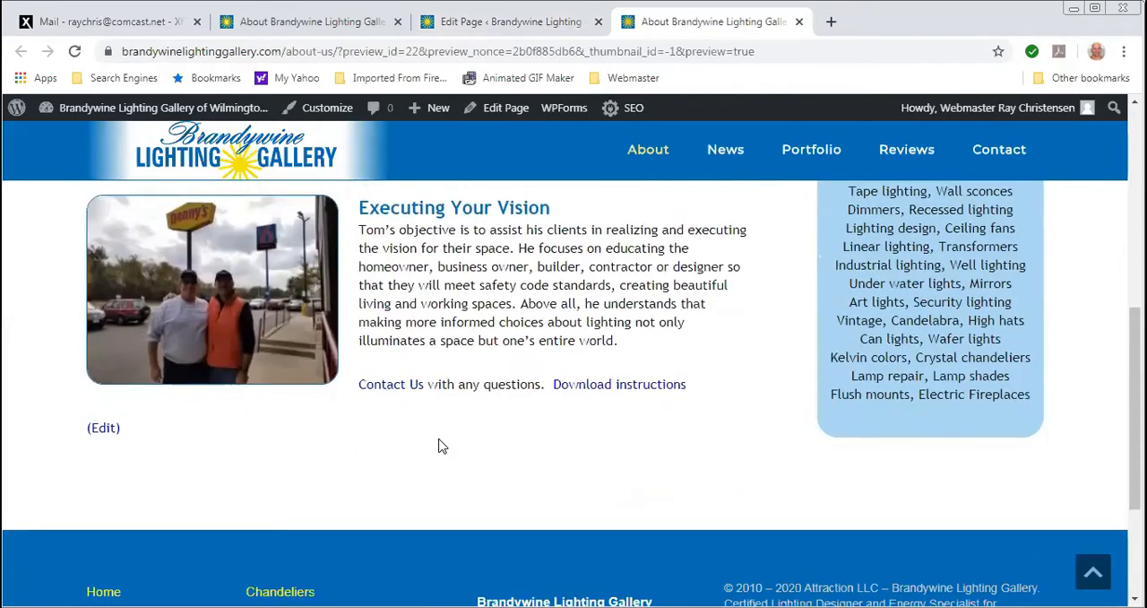
- Open the "Download instructions" link in the preview, look over the PDF, and close the preview to return to the page editor
click(598, 387)
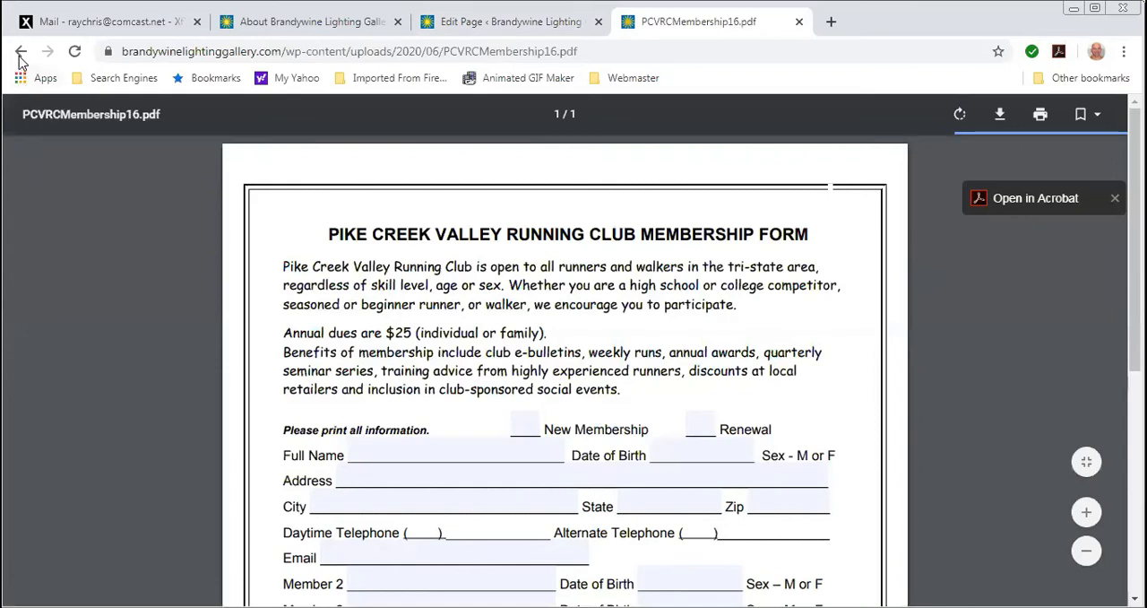
scroll(538, 367, down, 5)
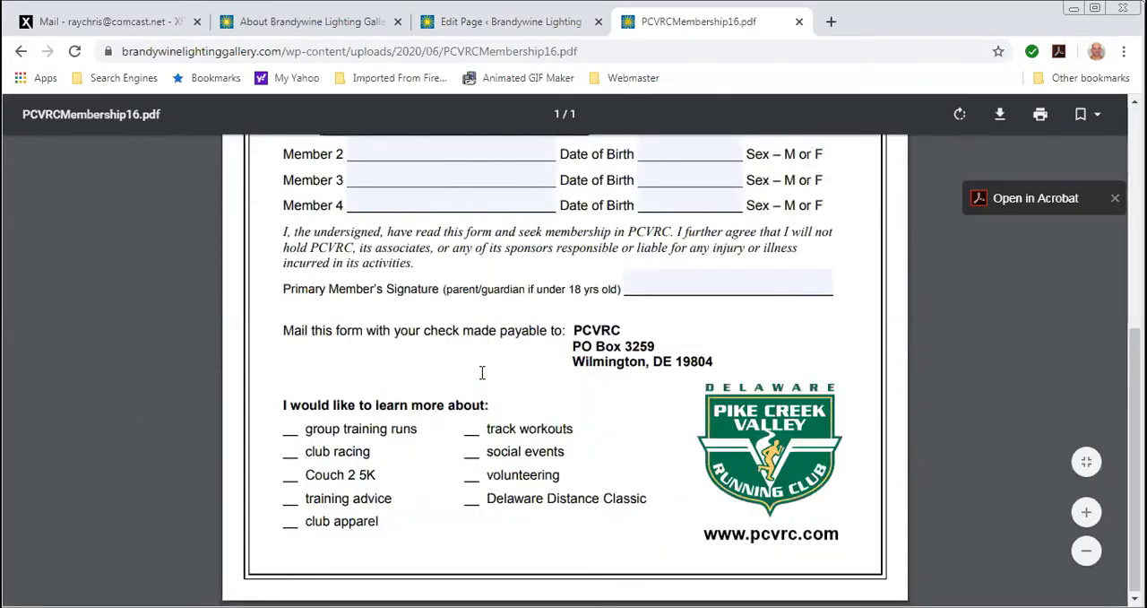
scroll(471, 376, up, 5)
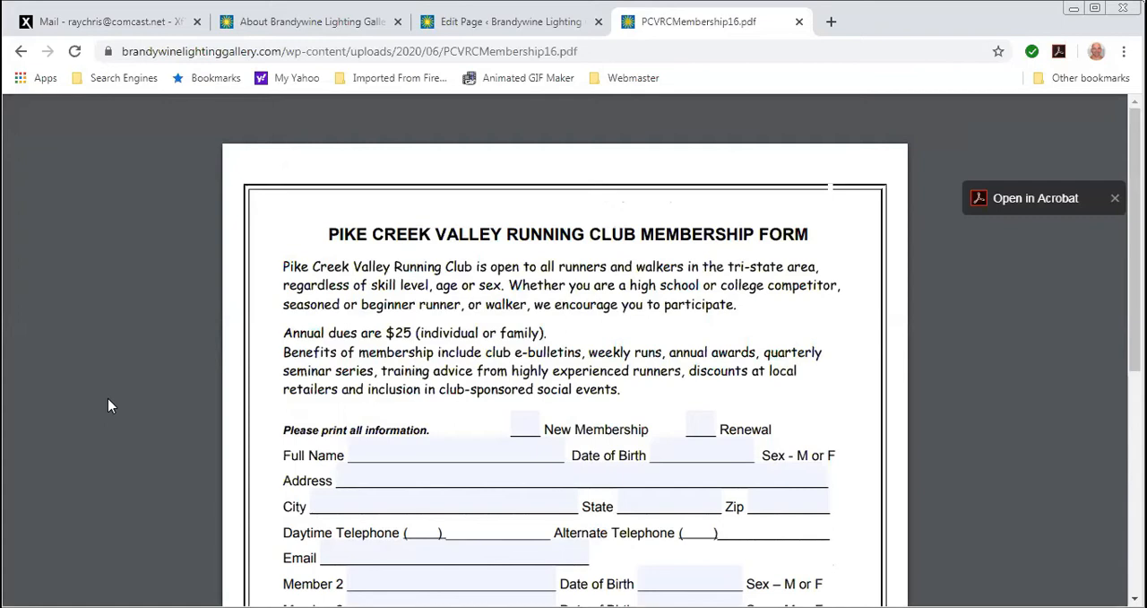
click(22, 55)
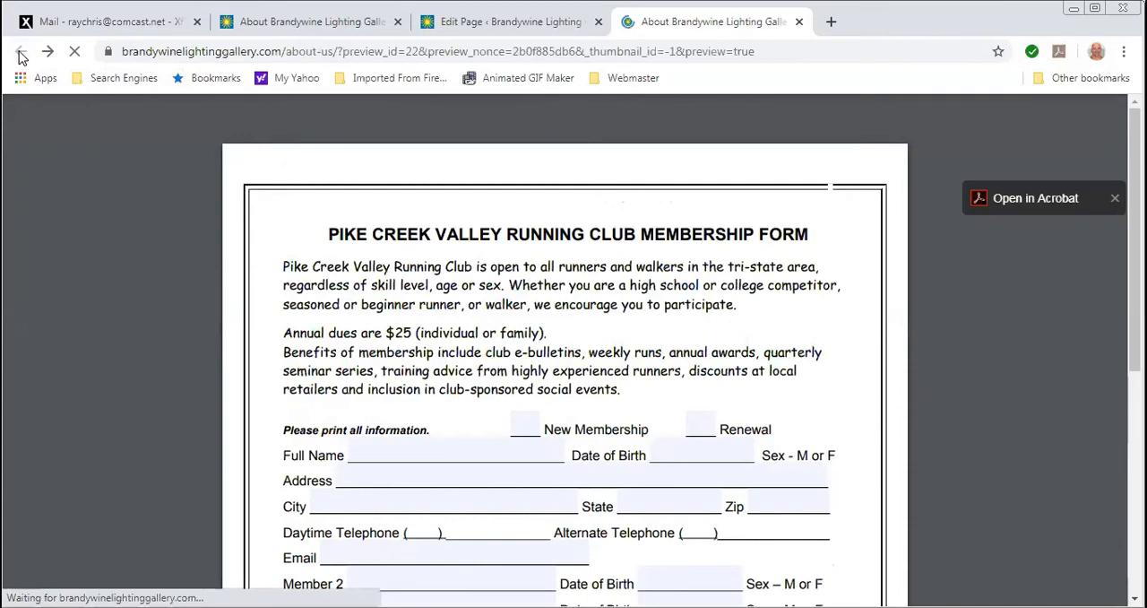
key(ctrl+w)
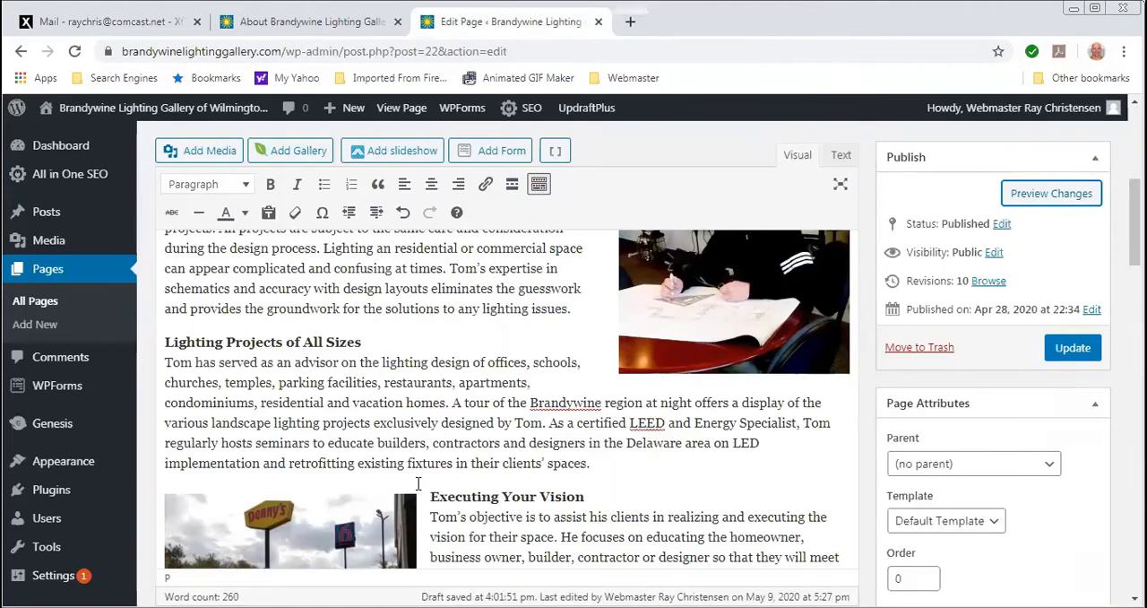
- Add "New something." and "ddddd" after "one's entire world." in the "Executing Your Vision" paragraph, with another "ddddd" on a new line
scroll(416, 482, down, 3)
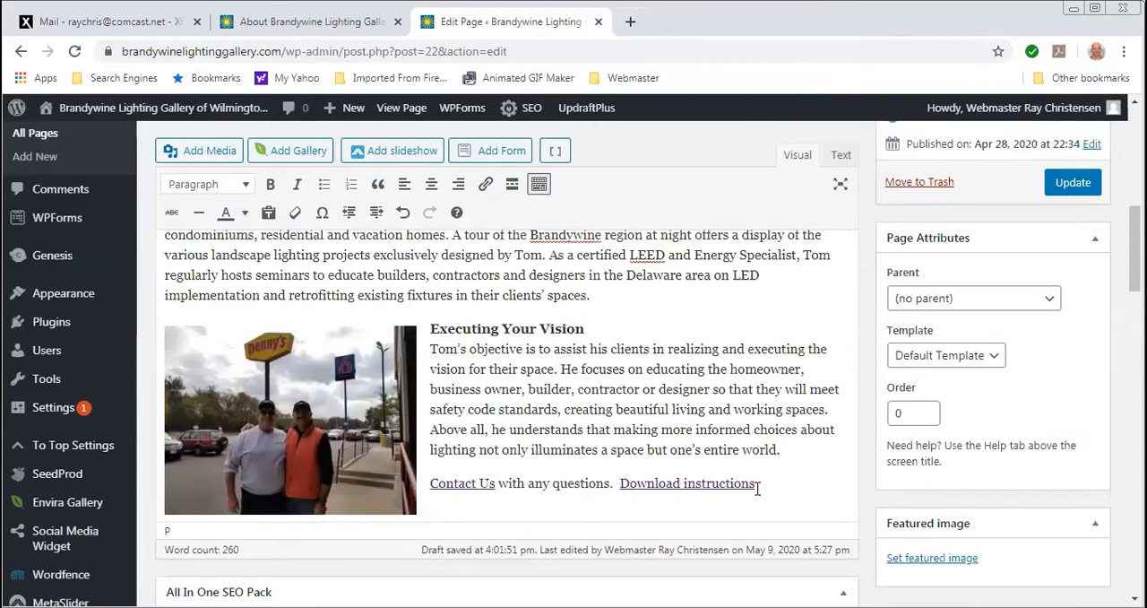
click(806, 449)
text(New something.)
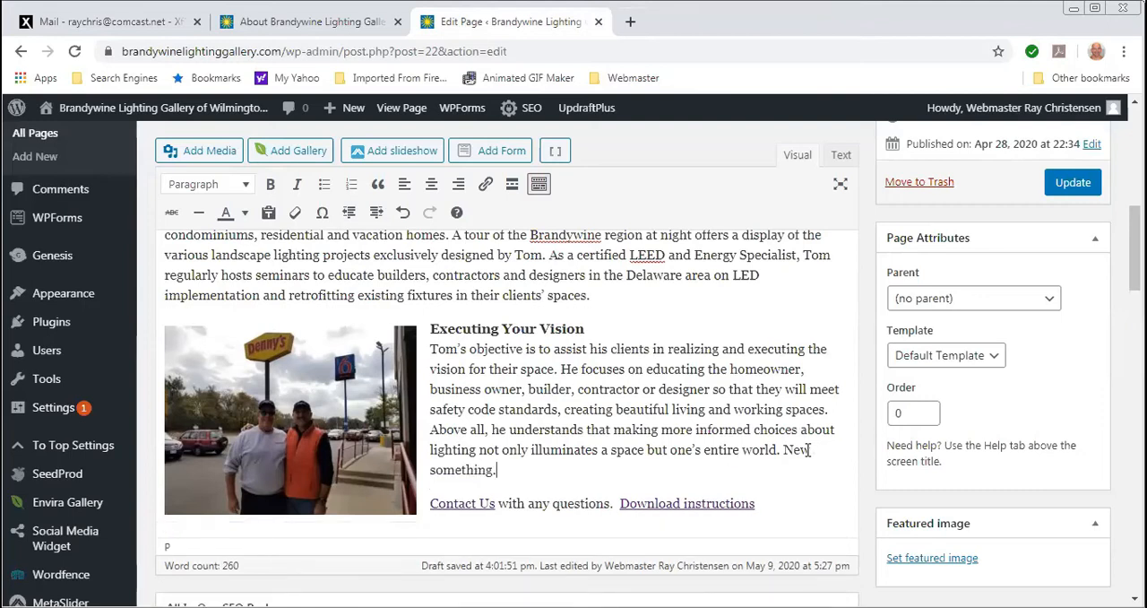
text(  ddddd)
key(Return)
text(dd)
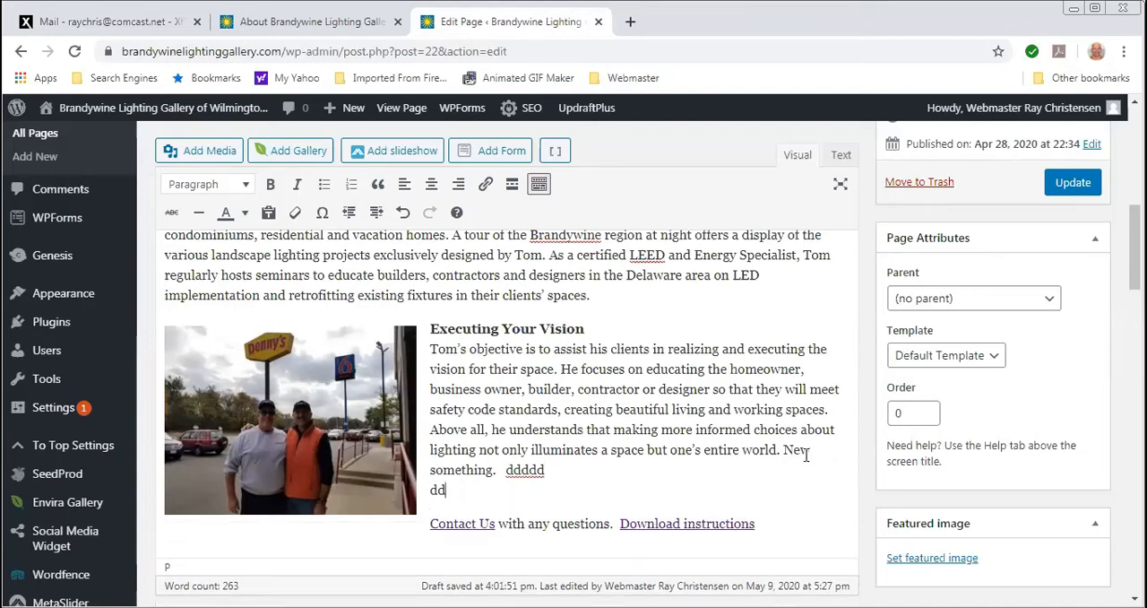
text(ddd)
- Look over the edited page content and bring up the Revisions list to examine the page's saved versions
scroll(518, 449, up, 5)
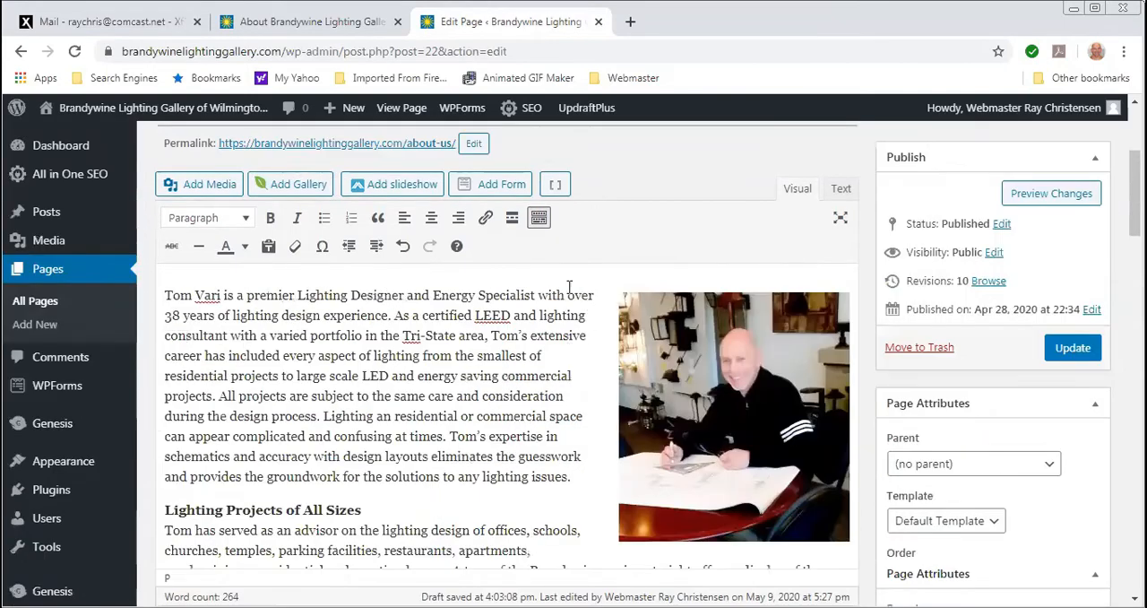
scroll(533, 456, down, 6)
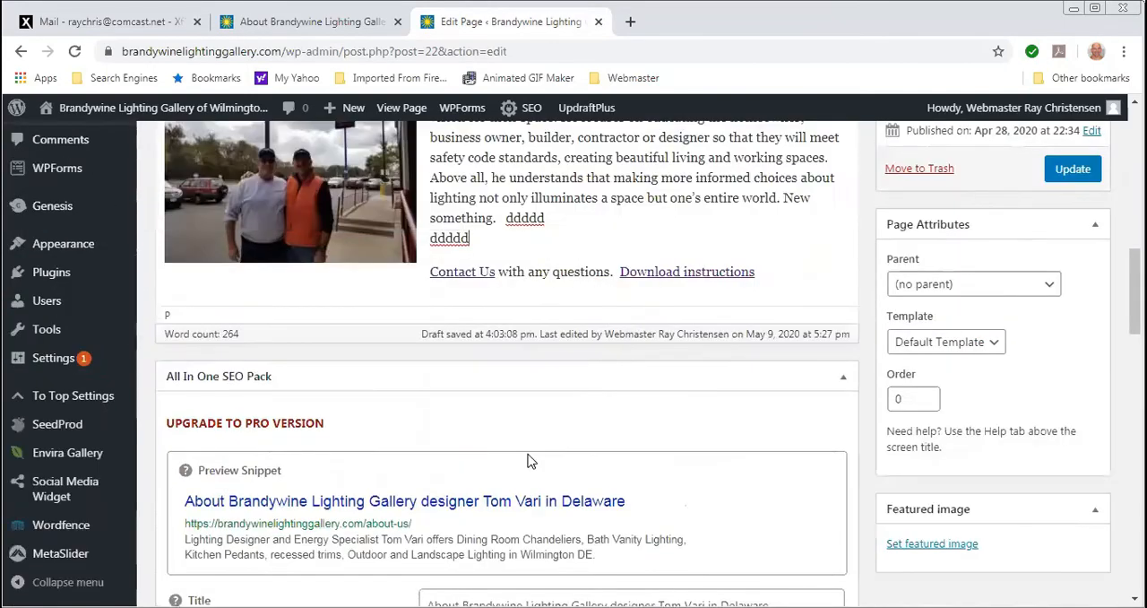
scroll(529, 456, up, 5)
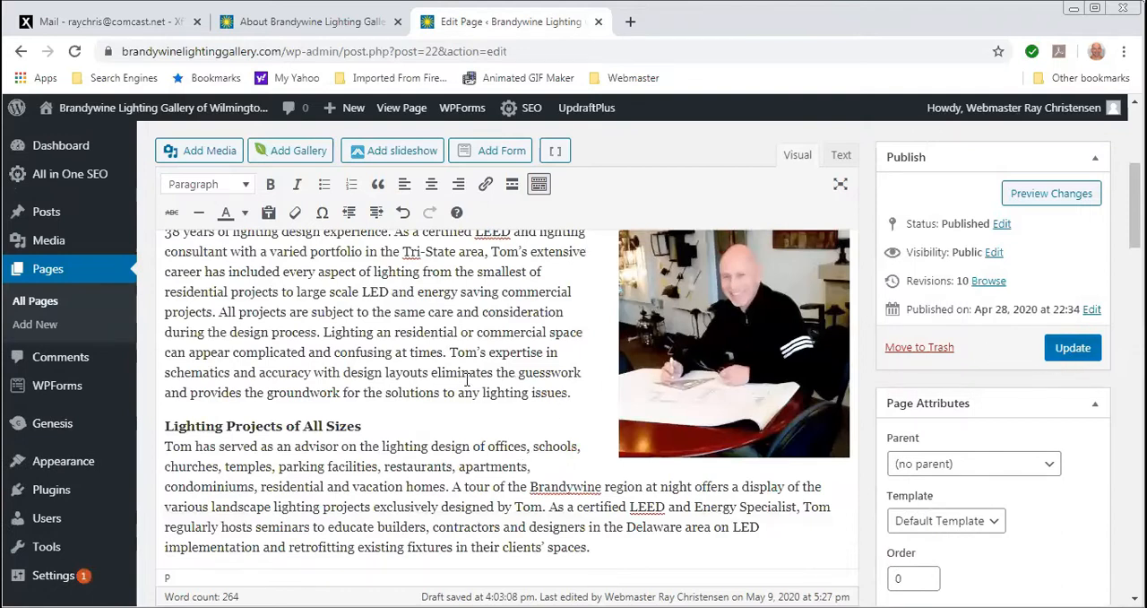
scroll(466, 394, down, 10)
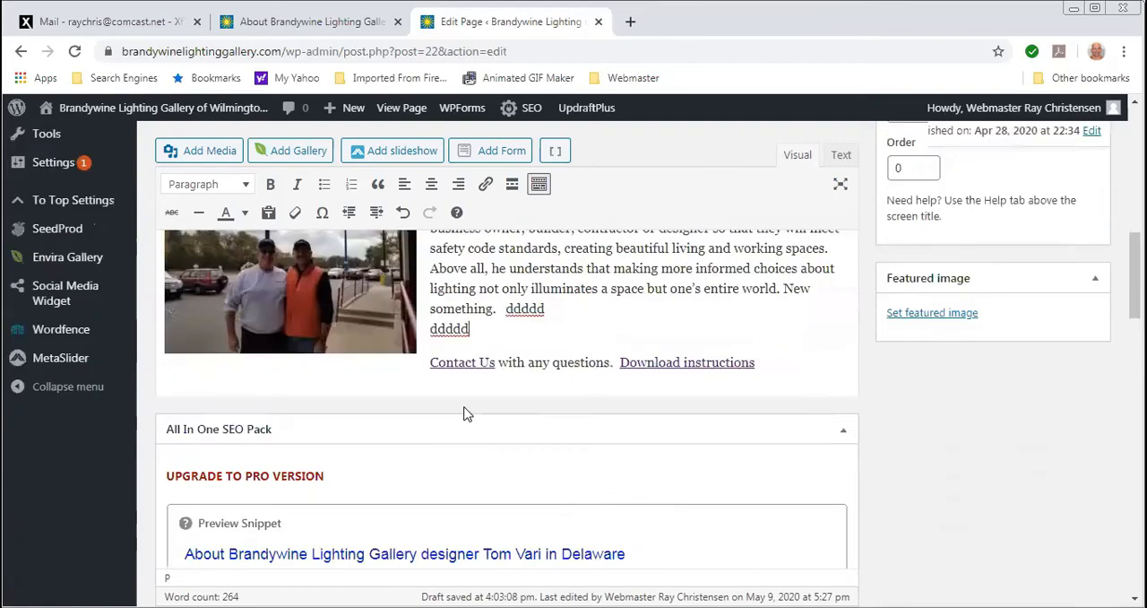
scroll(506, 358, down, 12)
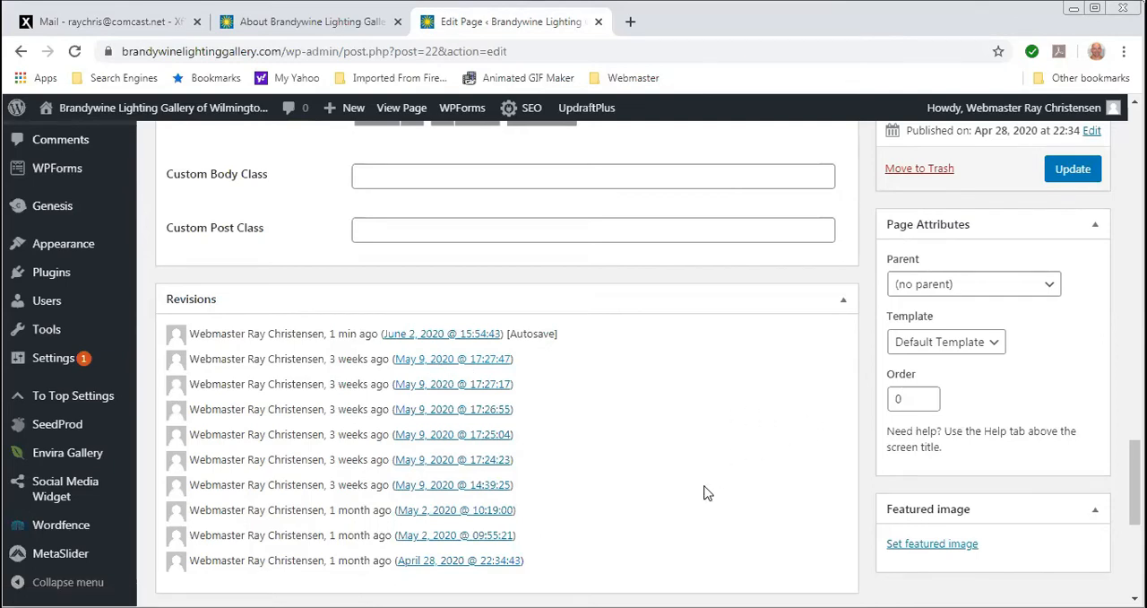
- Check the navigation menu on the live About Us page and return to the page editor
scroll(703, 492, up, 9)
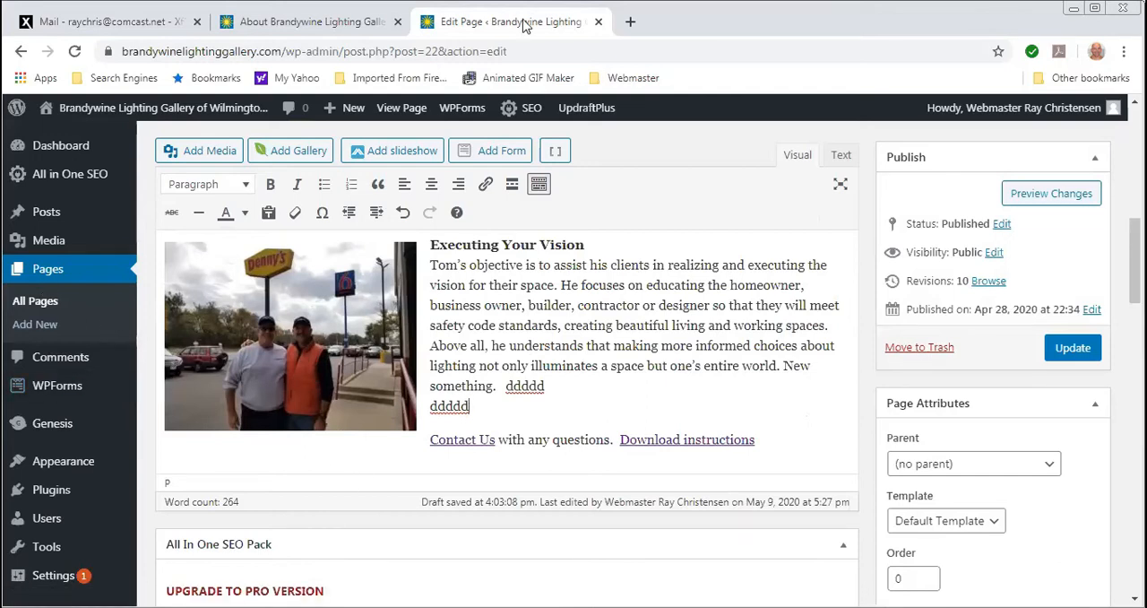
key(ctrl+shift+Tab)
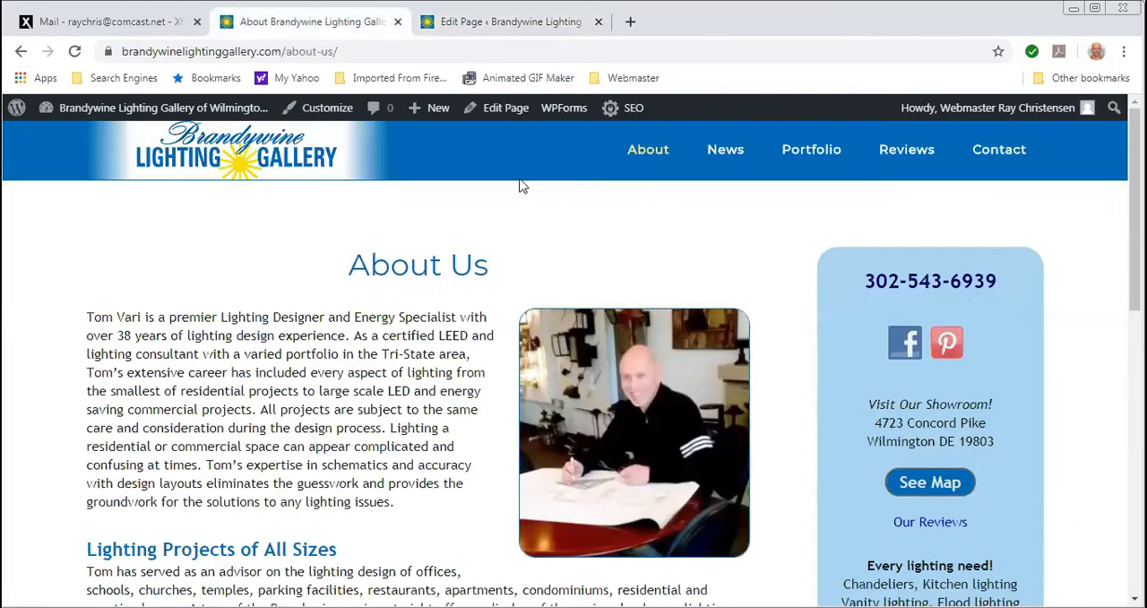
mouse_move(803, 156)
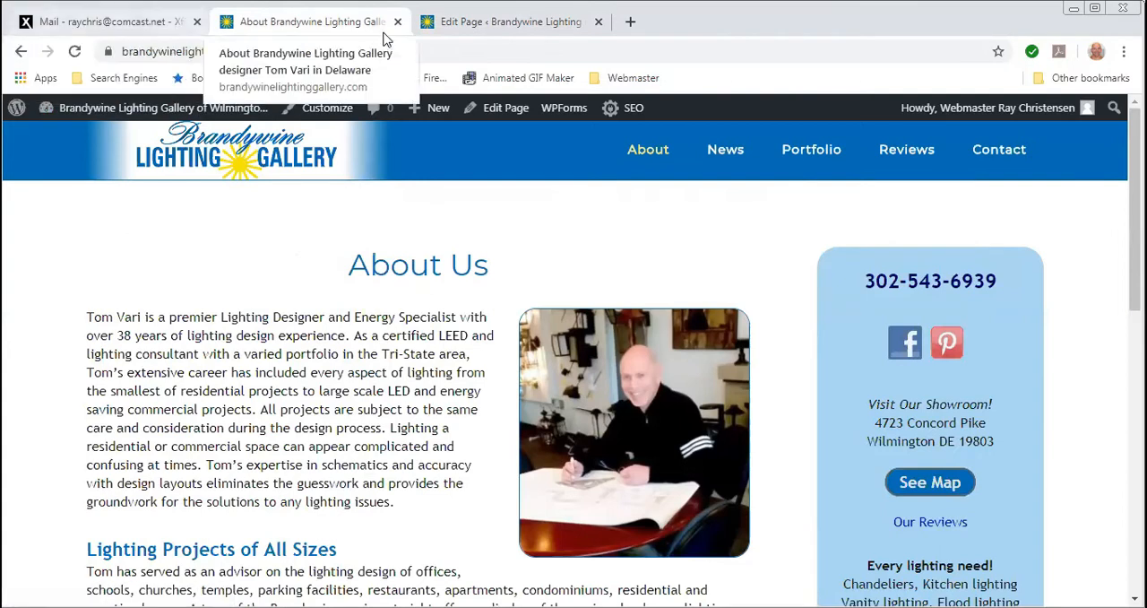
click(454, 25)
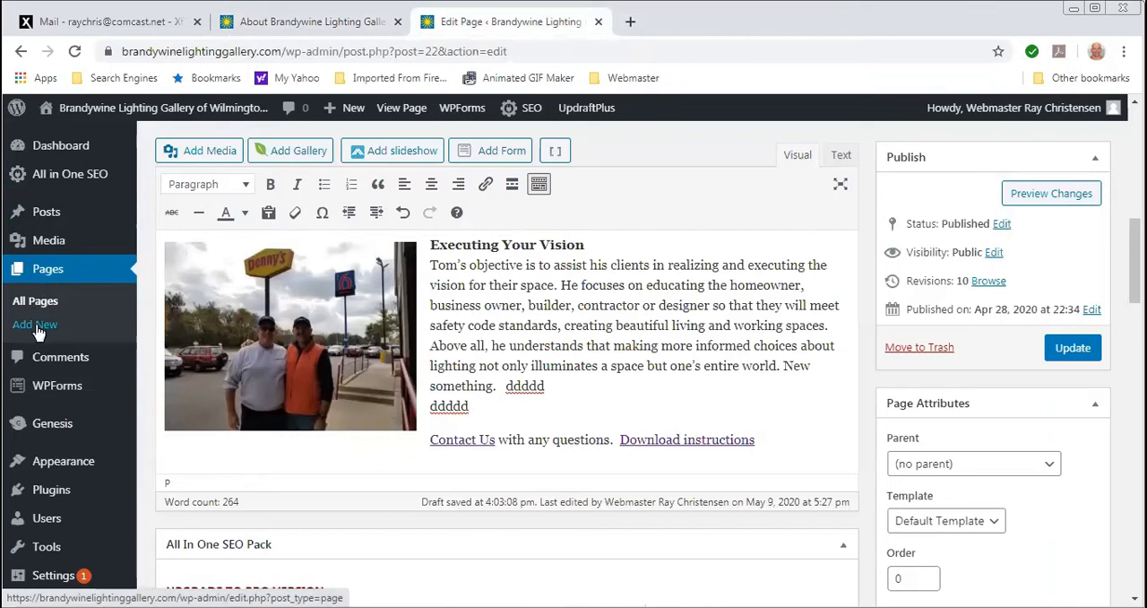
- Leave the About Us editor without saving the changes and look over the list of all pages
click(46, 280)
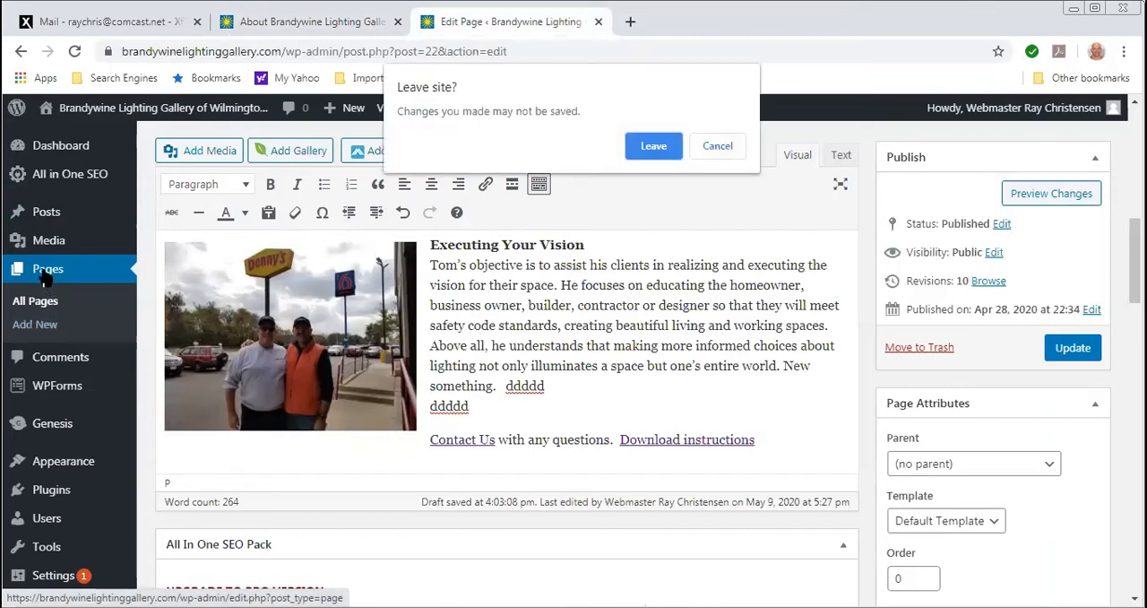
click(657, 152)
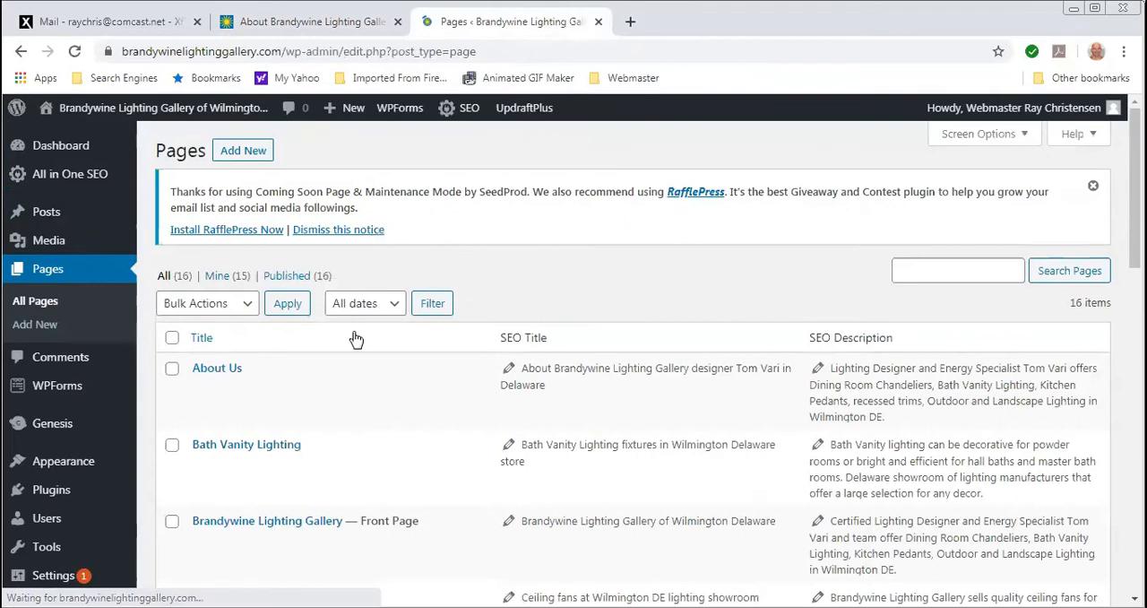
scroll(196, 482, down, 5)
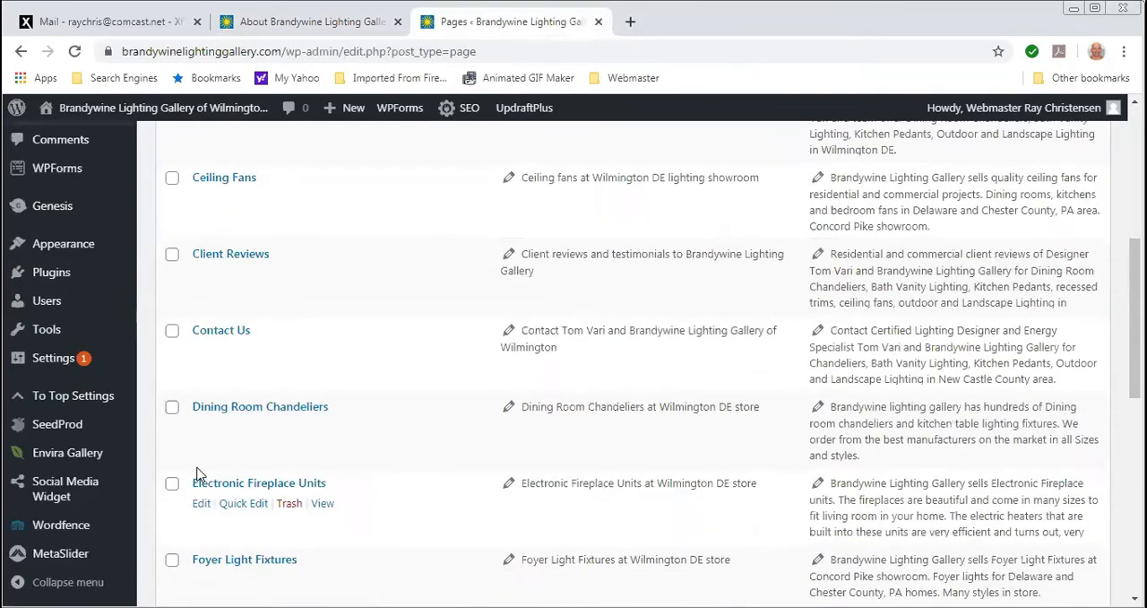
scroll(206, 466, up, 6)
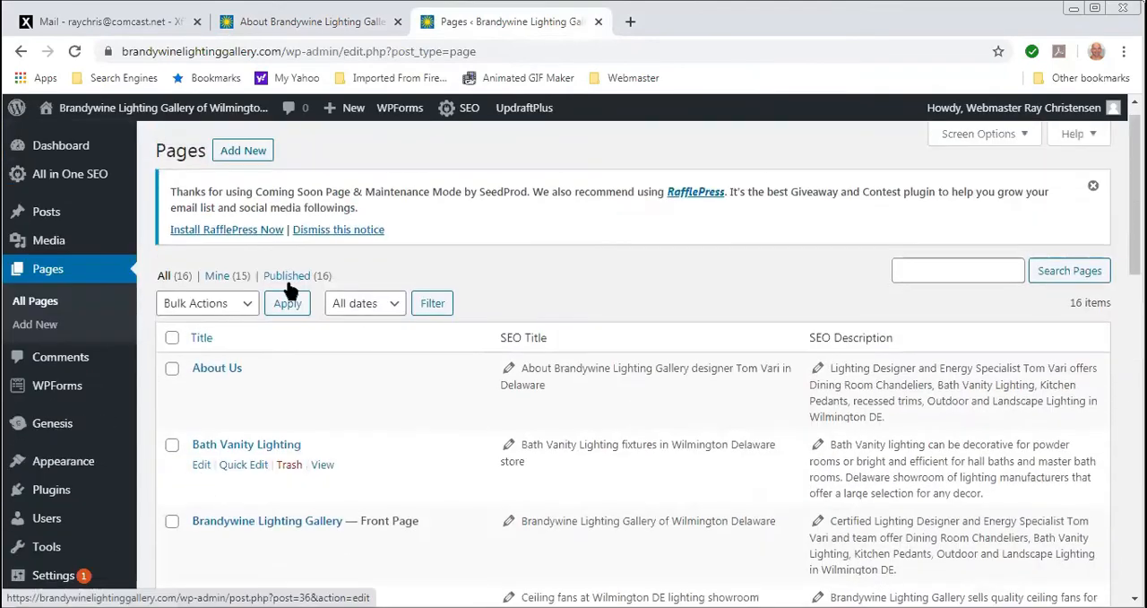
- Start a new page titled "New Light" and enter "ddddd" as its body text
click(235, 158)
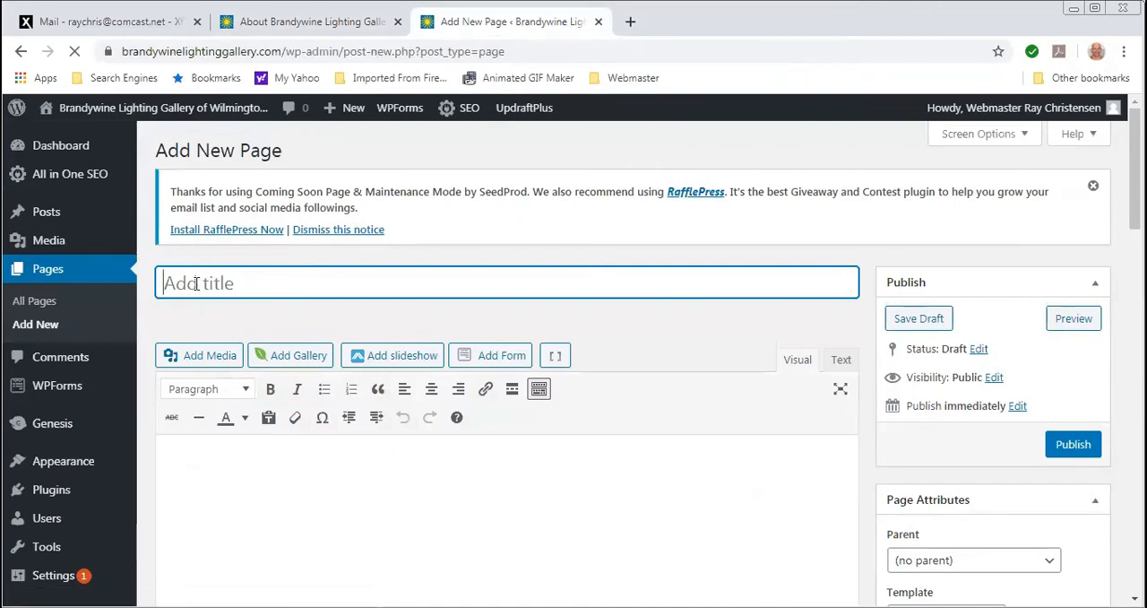
text(New Light)
click(234, 453)
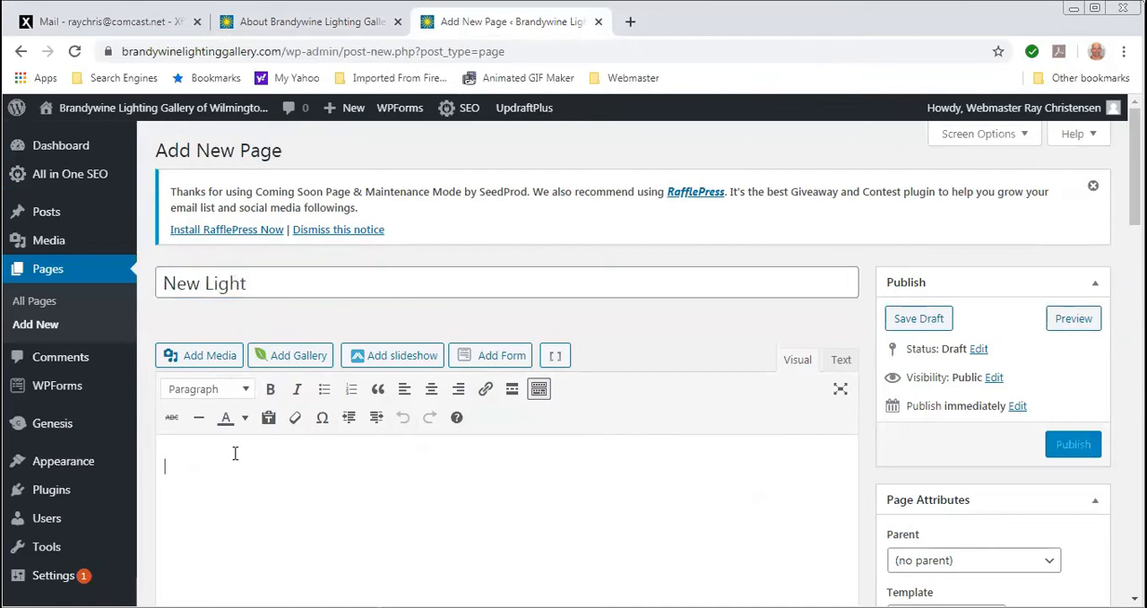
text(ddddd)
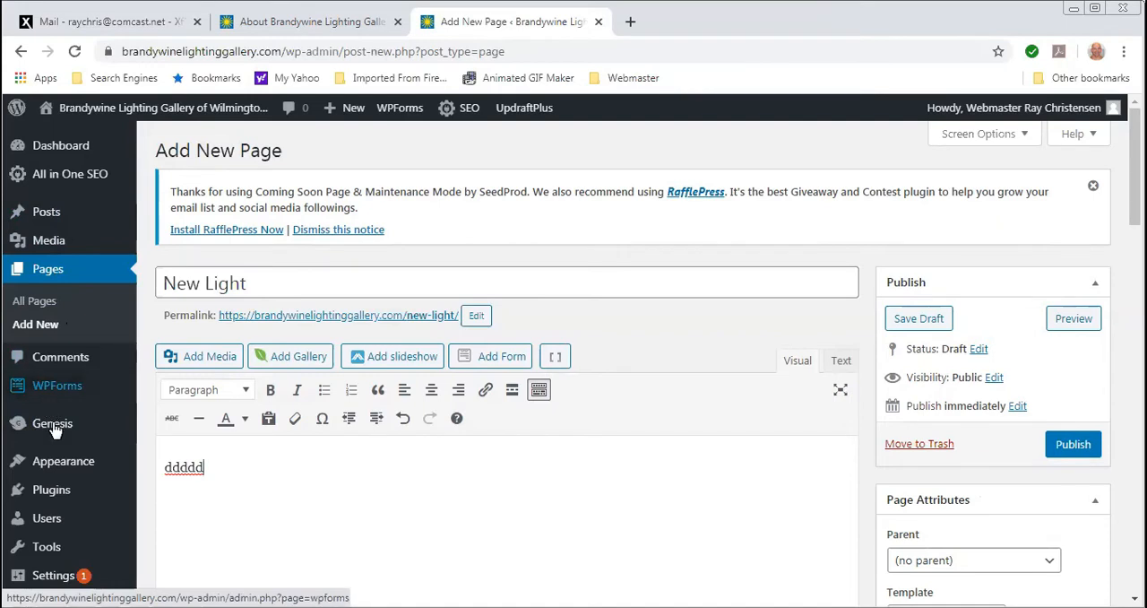
- Leave the new page without saving it and bring up the Main menu's structure and the pages available to add
mouse_move(64, 469)
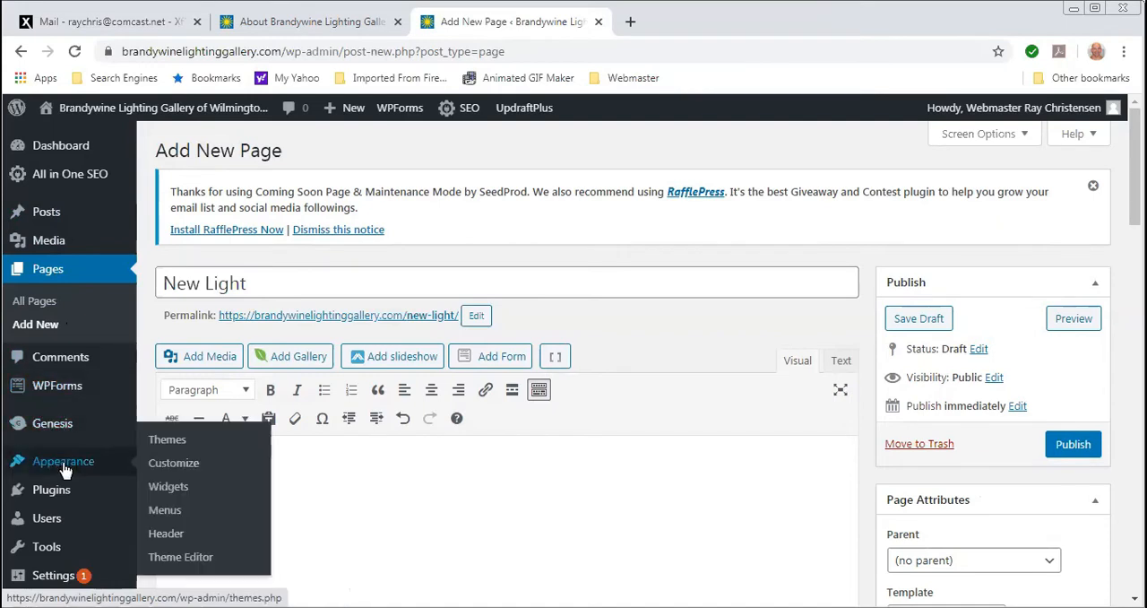
click(176, 518)
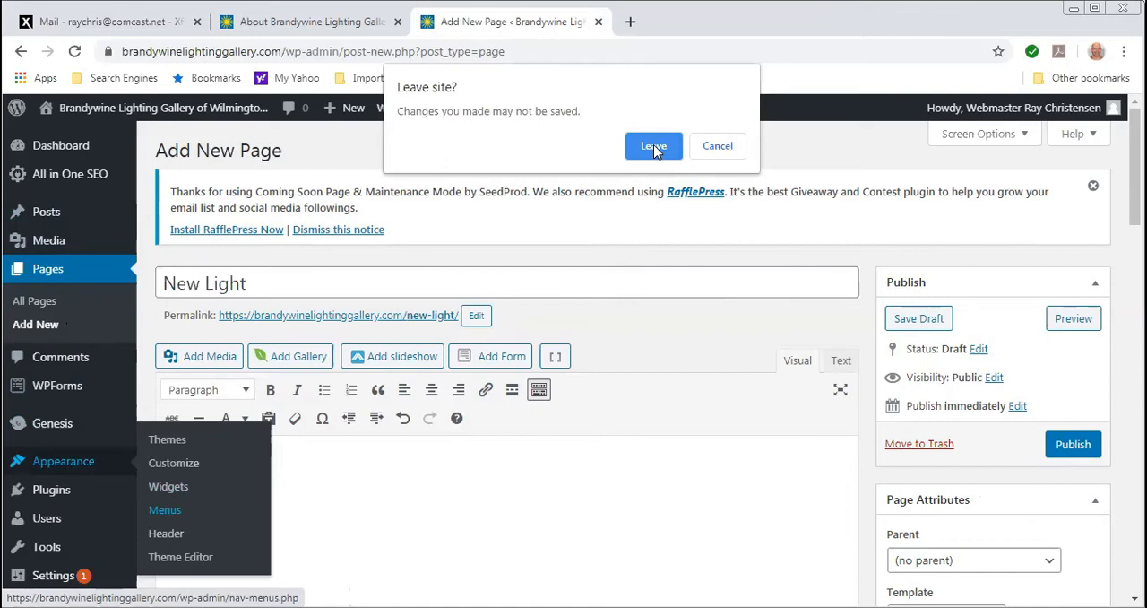
click(654, 147)
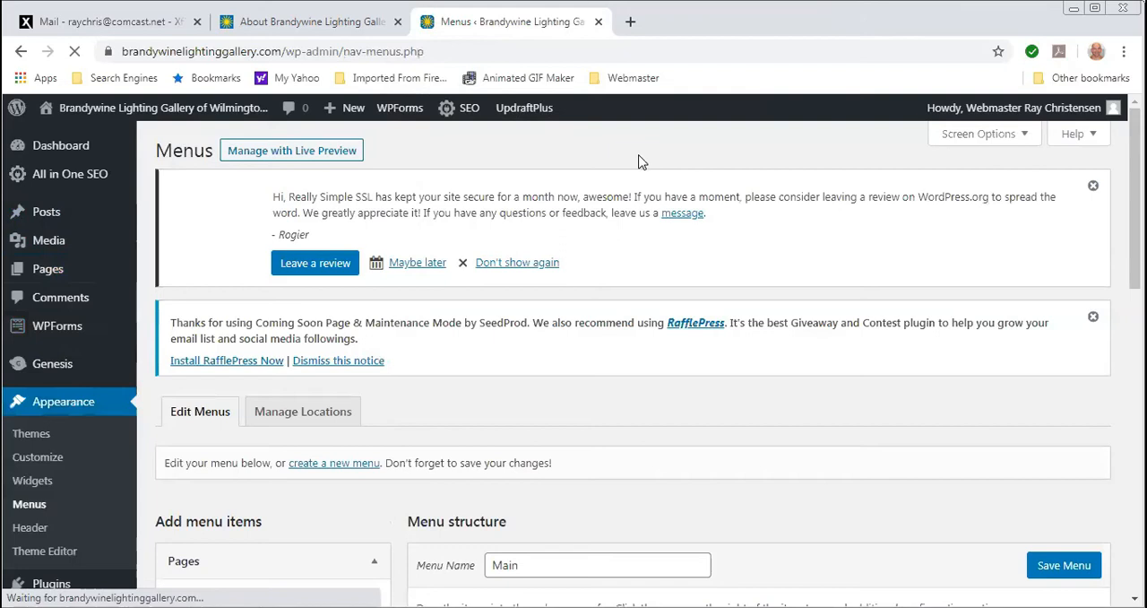
scroll(483, 271, down, 3)
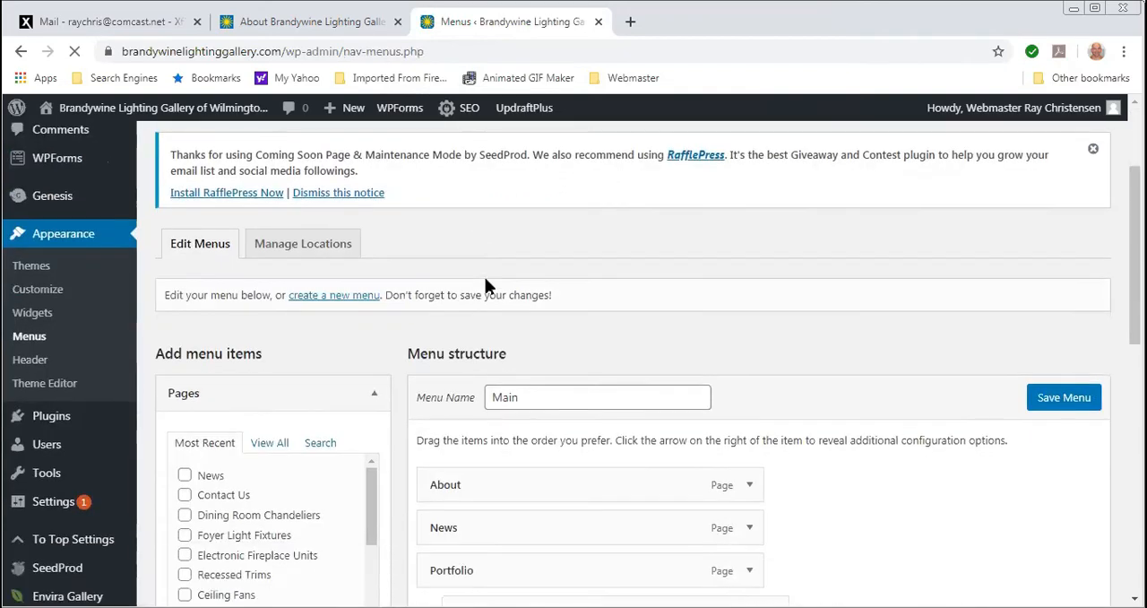
scroll(485, 285, down, 1)
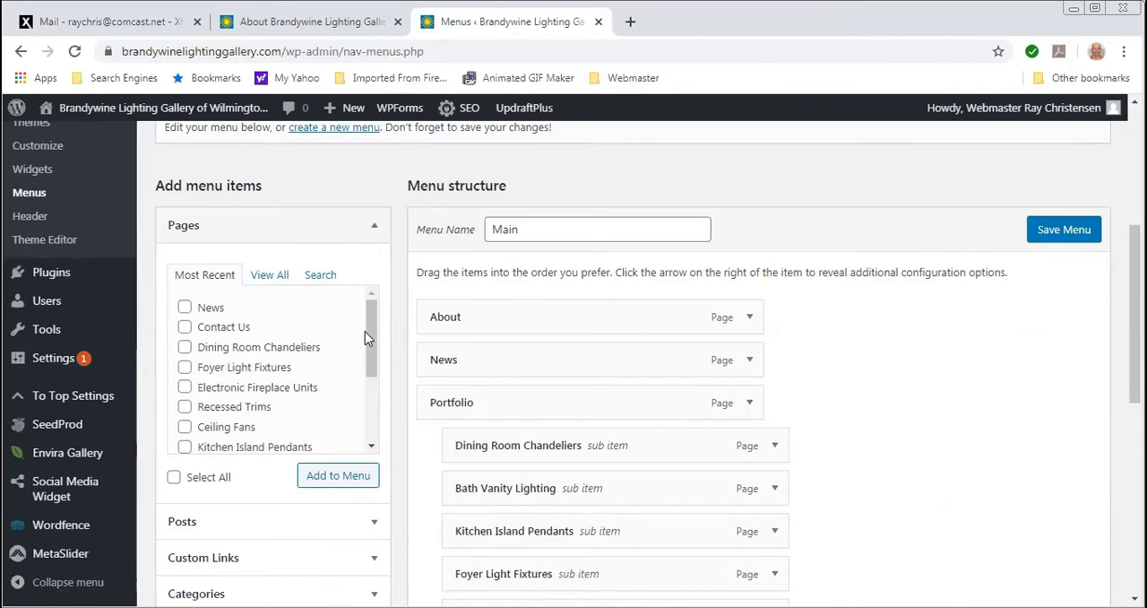
- Add the News page to the Main menu as a sub item under Reviews and save the menu
click(185, 308)
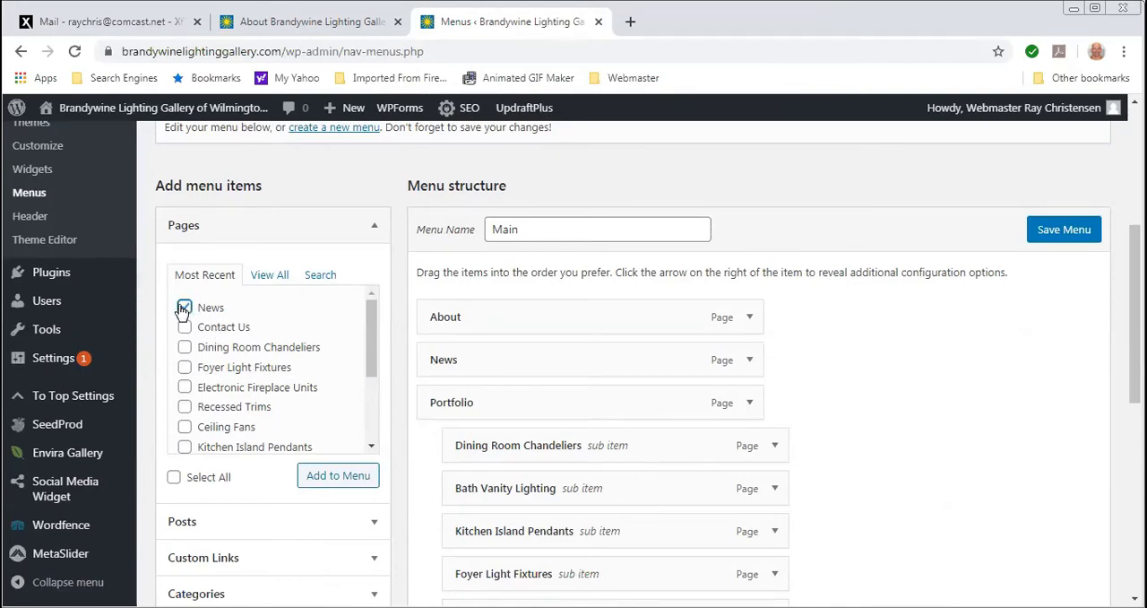
click(327, 482)
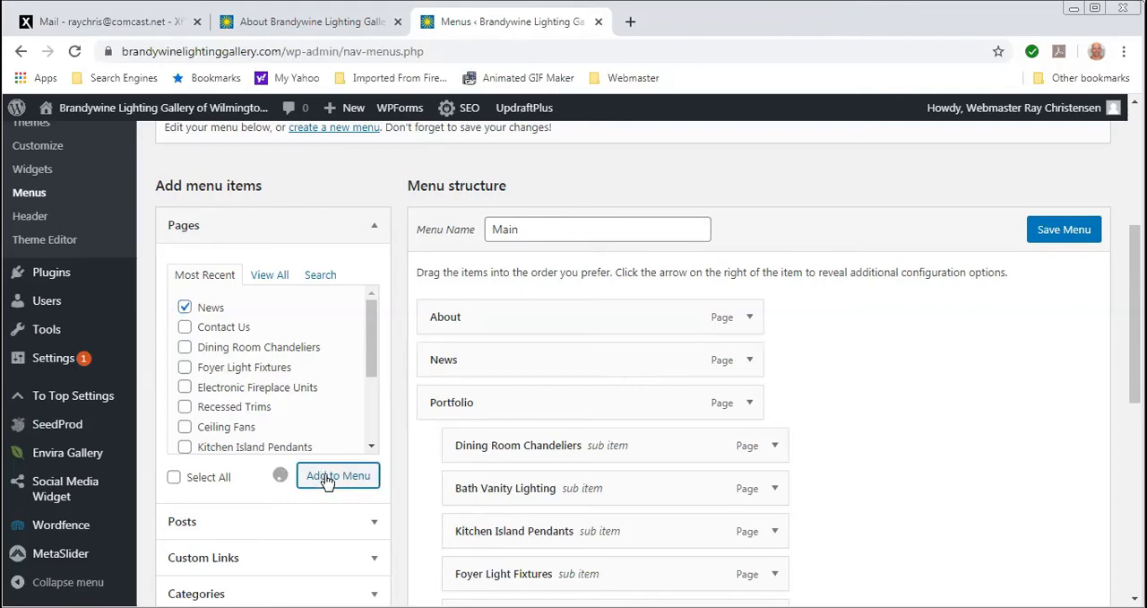
scroll(671, 469, down, 5)
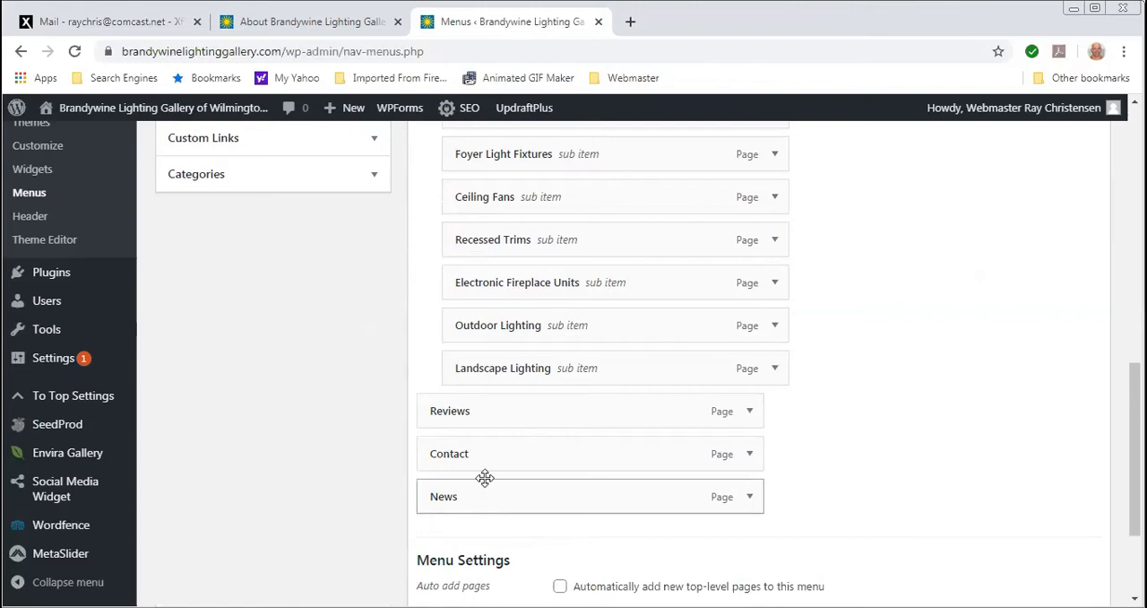
drag(472, 490, 493, 453)
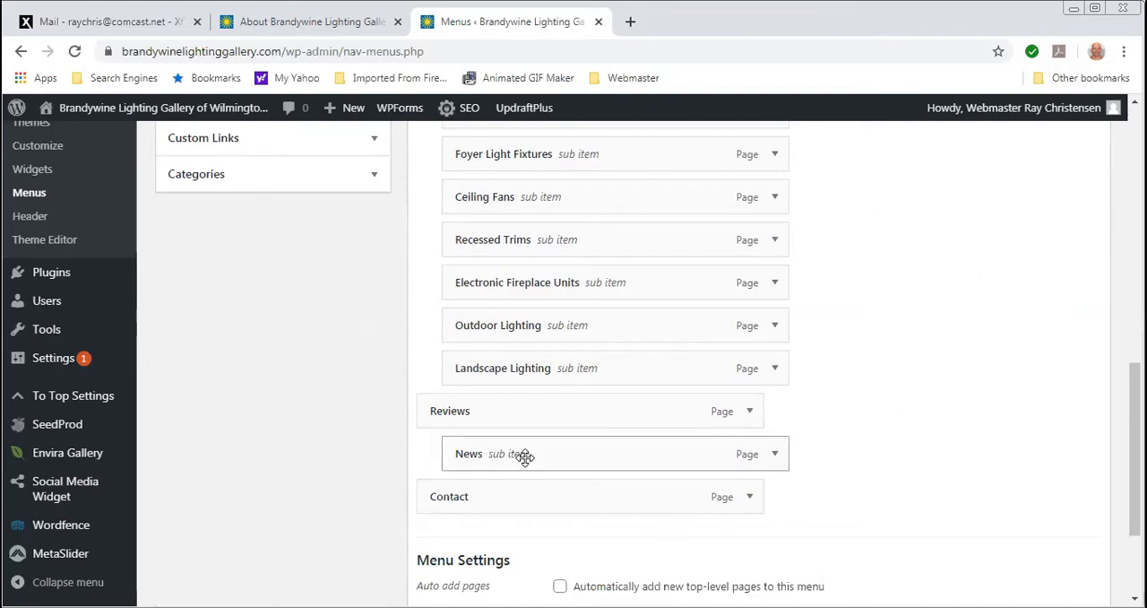
scroll(867, 427, up, 4)
scroll(867, 426, up, 3)
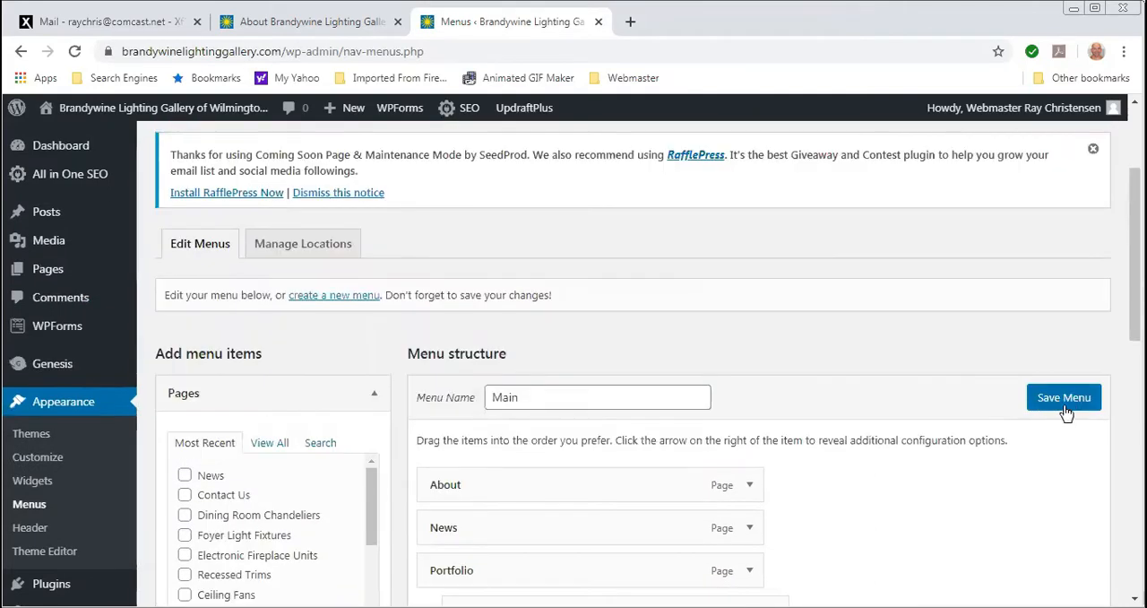
click(1062, 400)
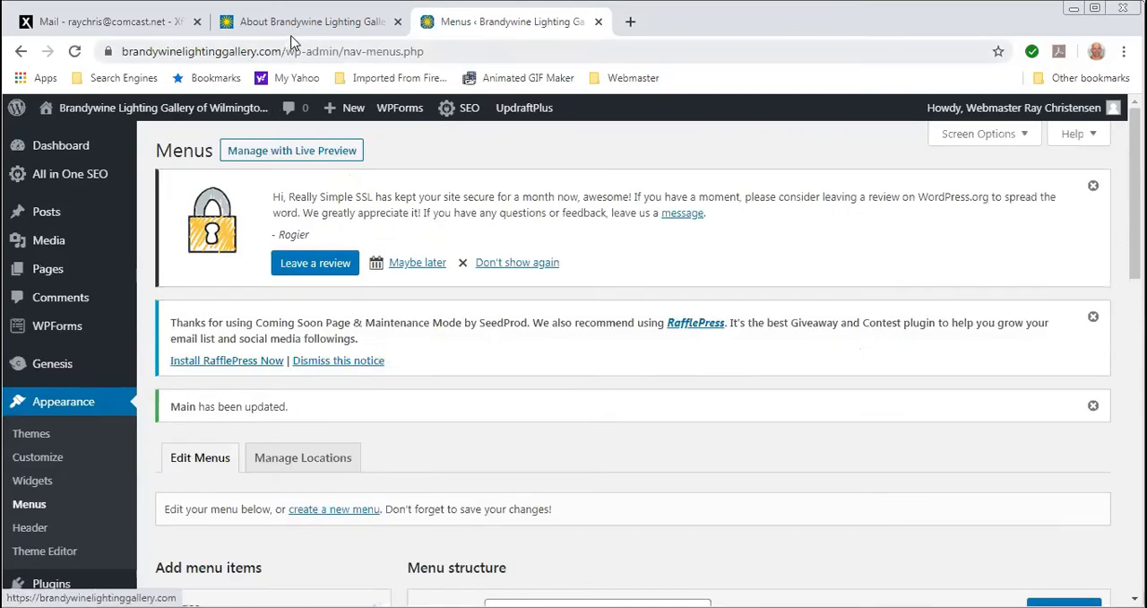
- Reload the live About Us page, check the Reviews entry for a sub item, and return to the menu editor
click(296, 23)
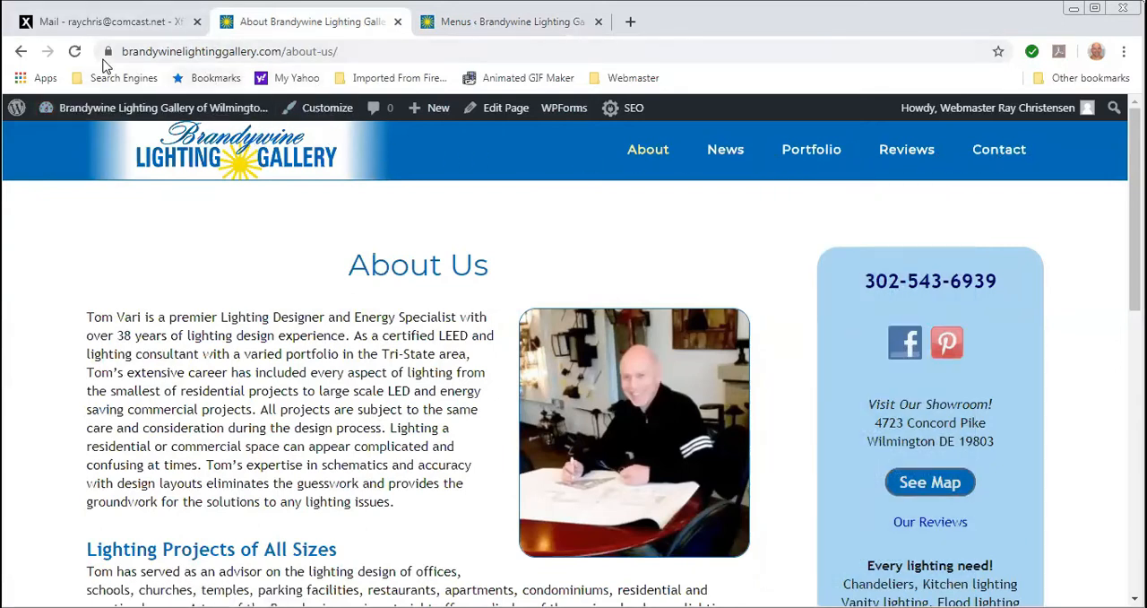
click(76, 52)
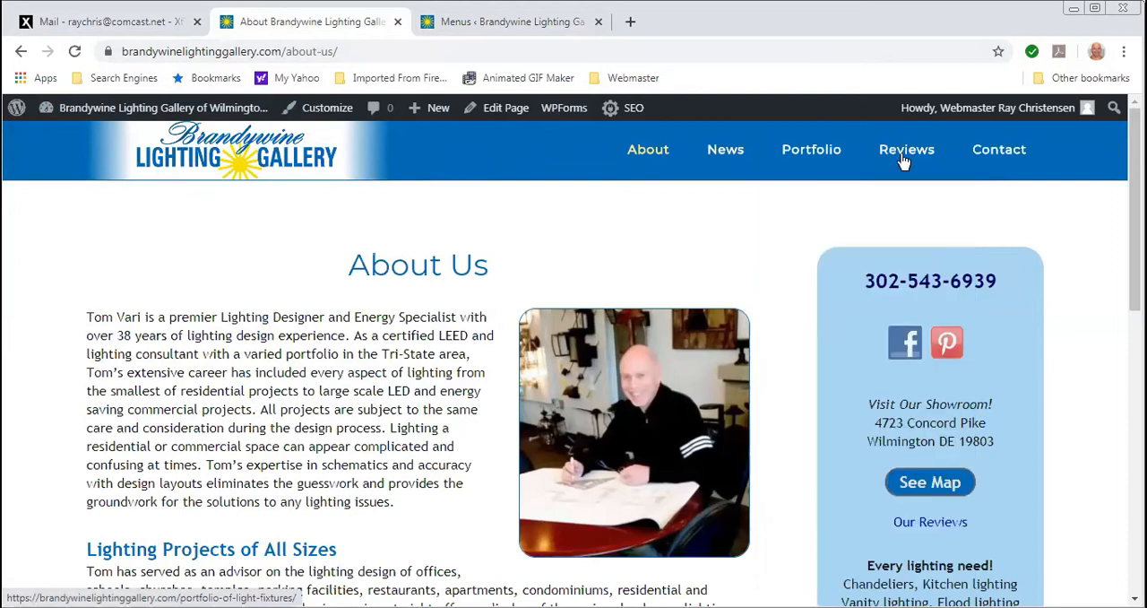
mouse_move(905, 164)
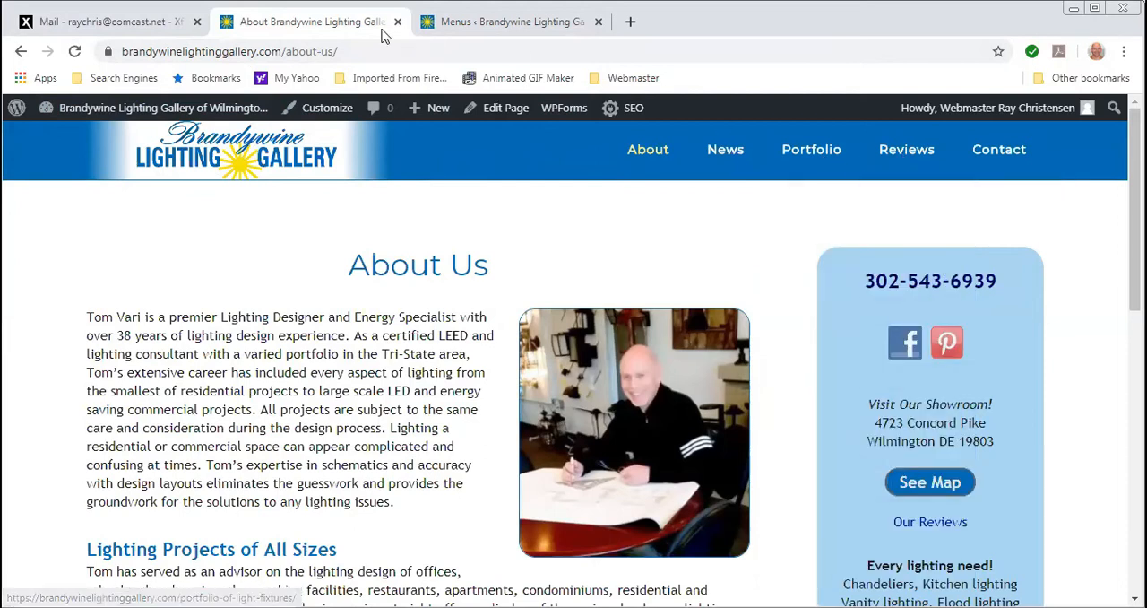
click(482, 27)
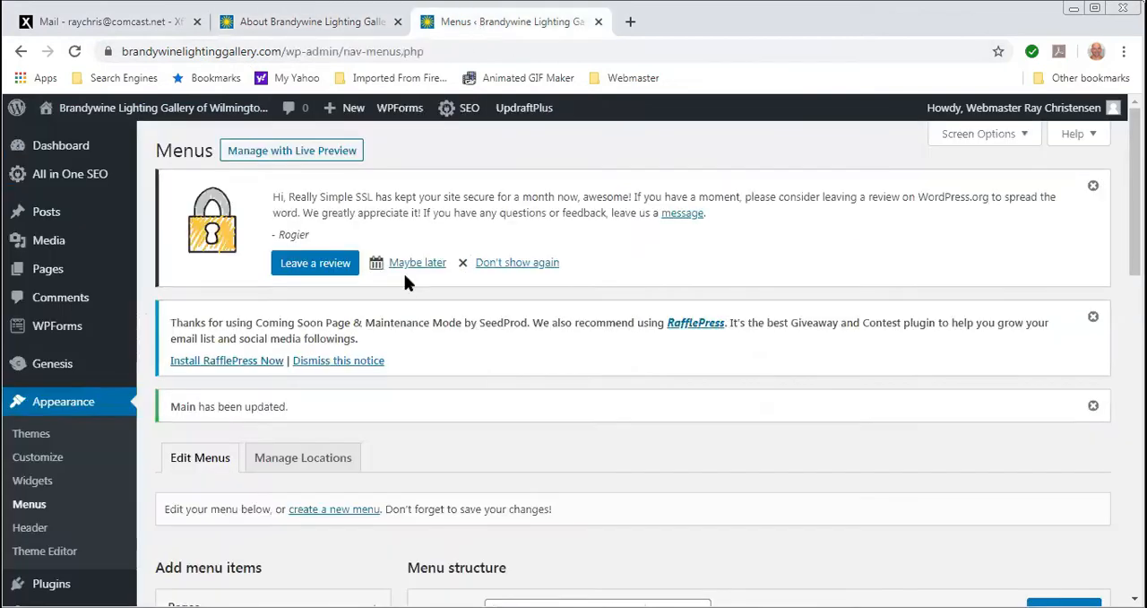
- Remove the News sub item under Reviews from the Main menu and save the menu
scroll(405, 283, down, 5)
scroll(400, 283, up, 1)
scroll(400, 283, down, 1)
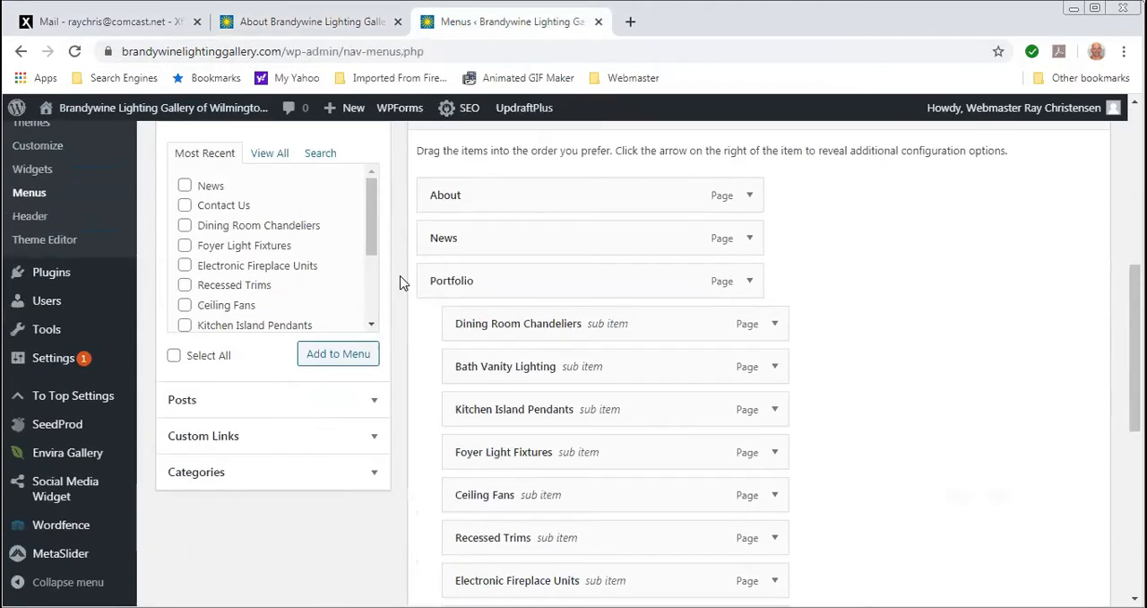
scroll(401, 282, down, 3)
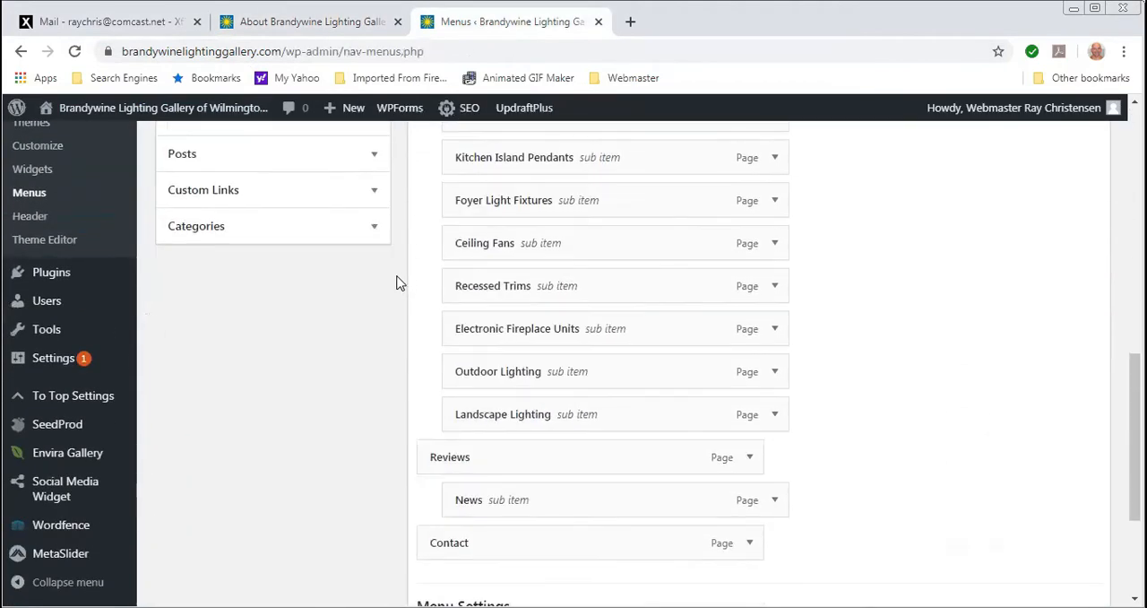
click(775, 502)
scroll(758, 504, down, 2)
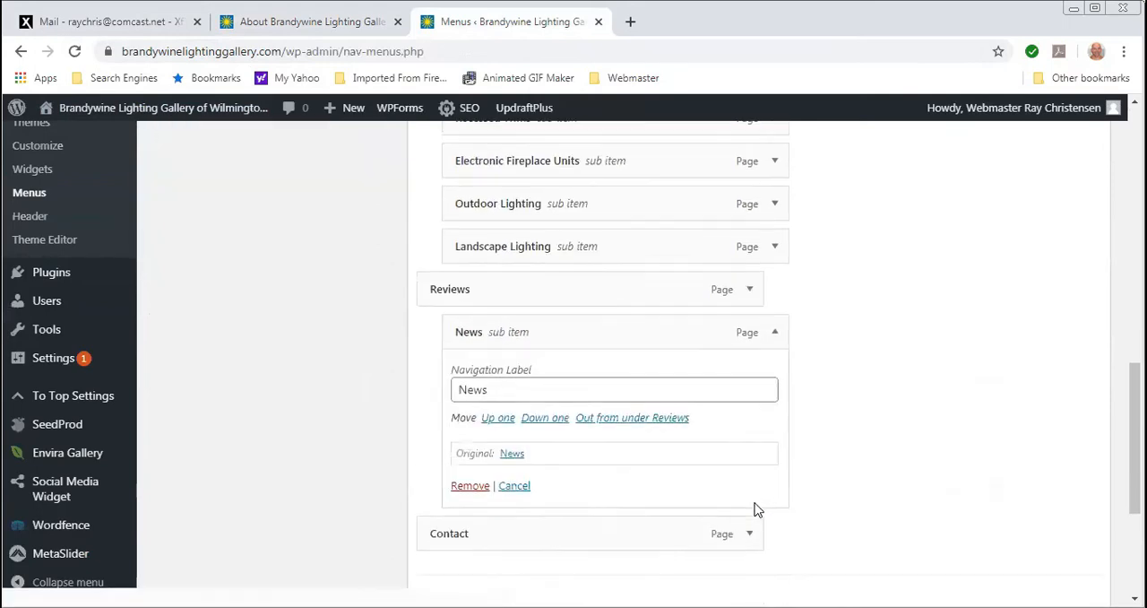
click(478, 484)
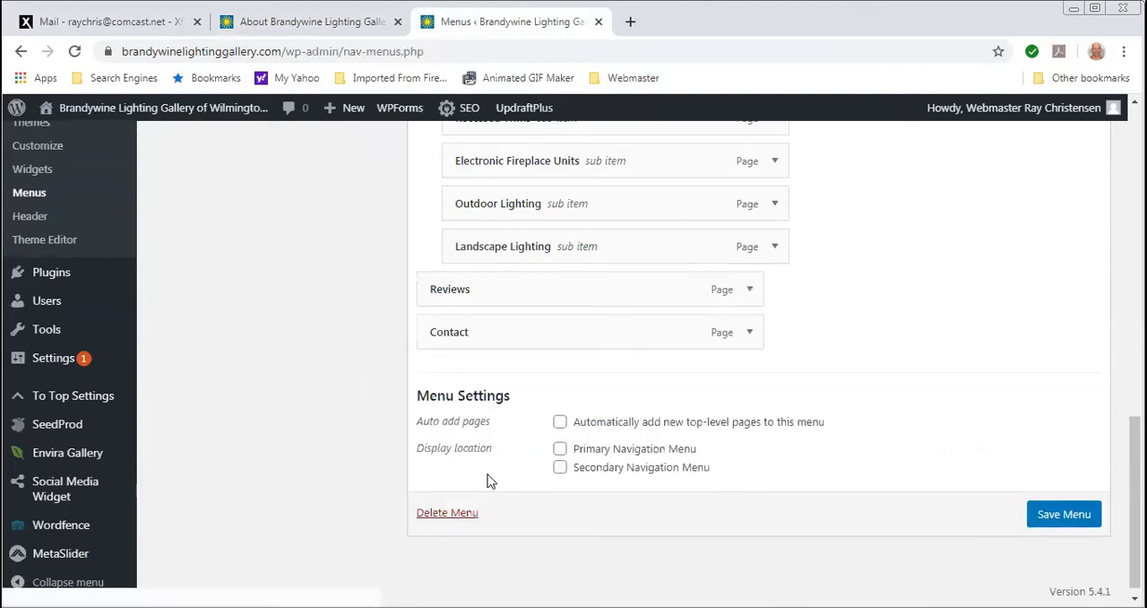
click(1064, 516)
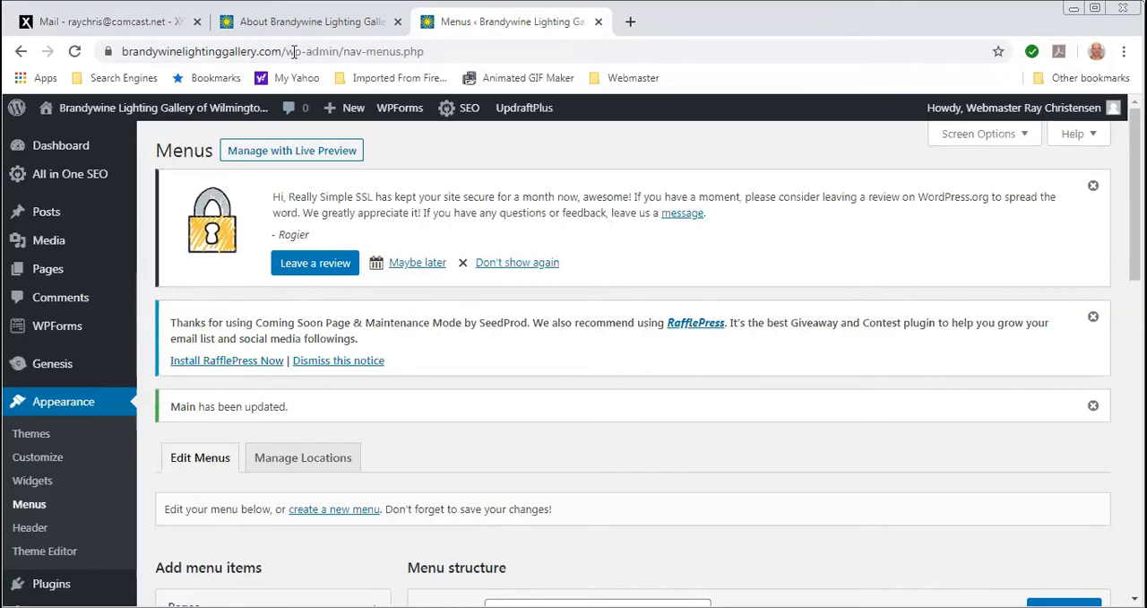
- Look over the live About Us page, examining its text, pictures and the sidebar's contact details and lighting list
click(285, 25)
scroll(484, 417, down, 6)
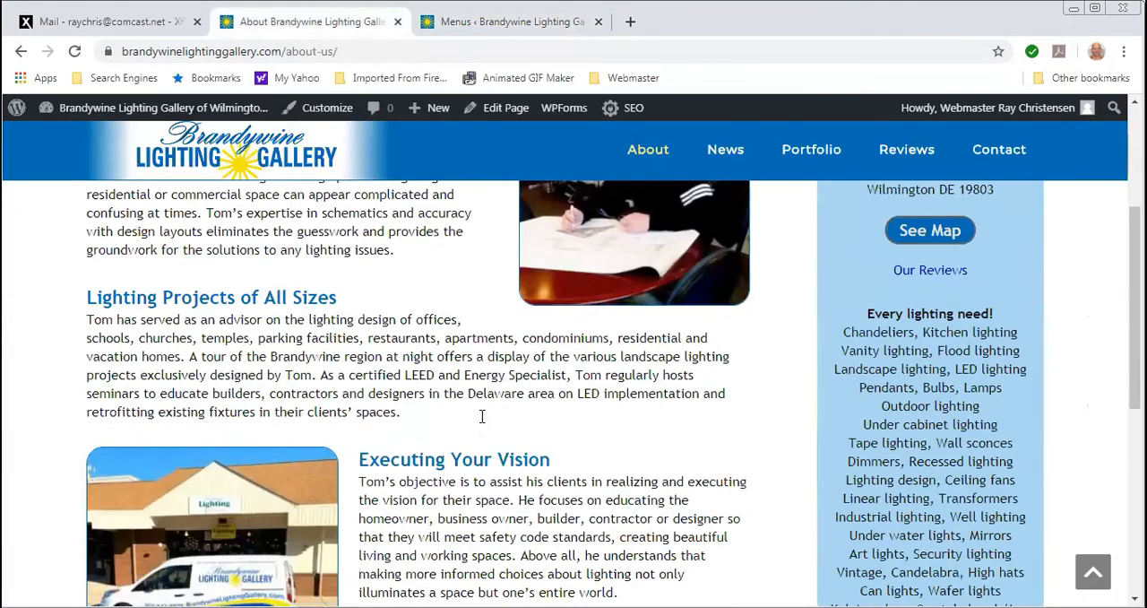
scroll(466, 412, up, 4)
scroll(463, 406, up, 2)
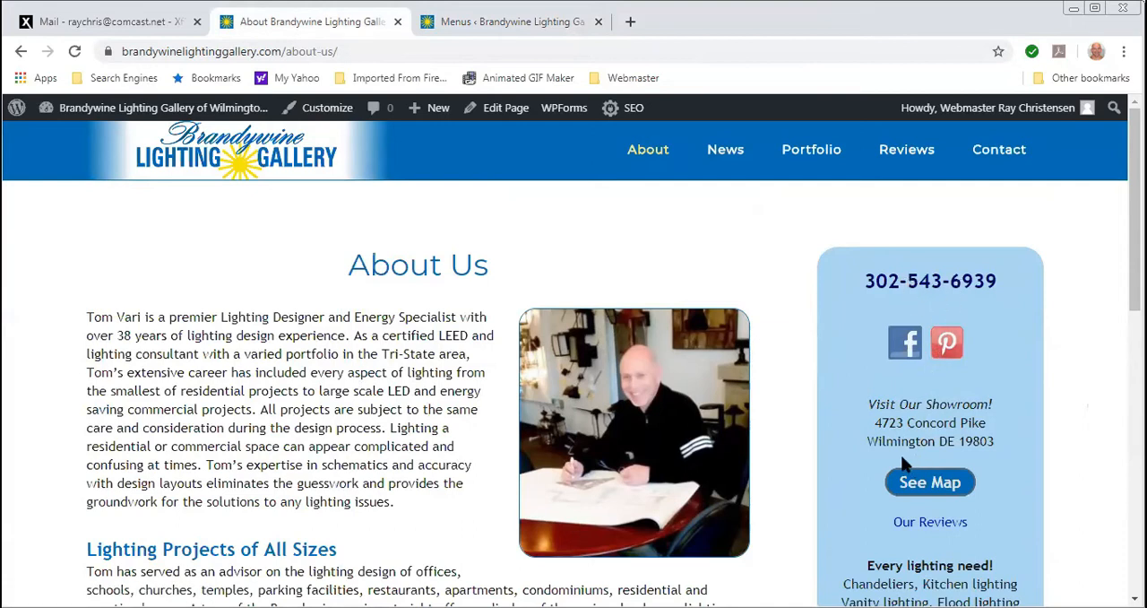
scroll(901, 454, down, 3)
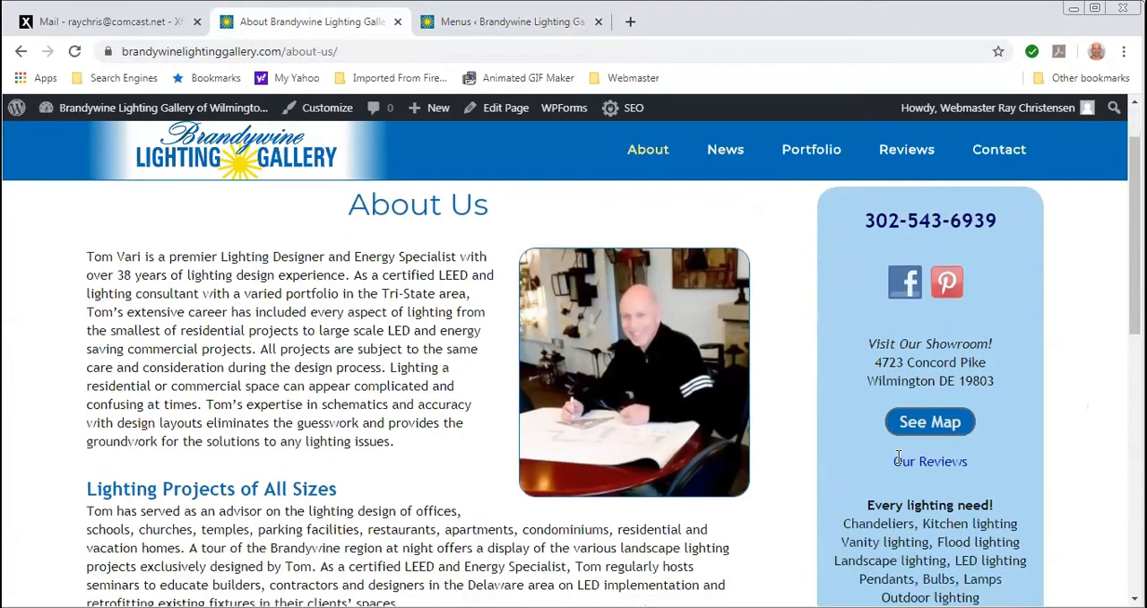
scroll(887, 439, up, 3)
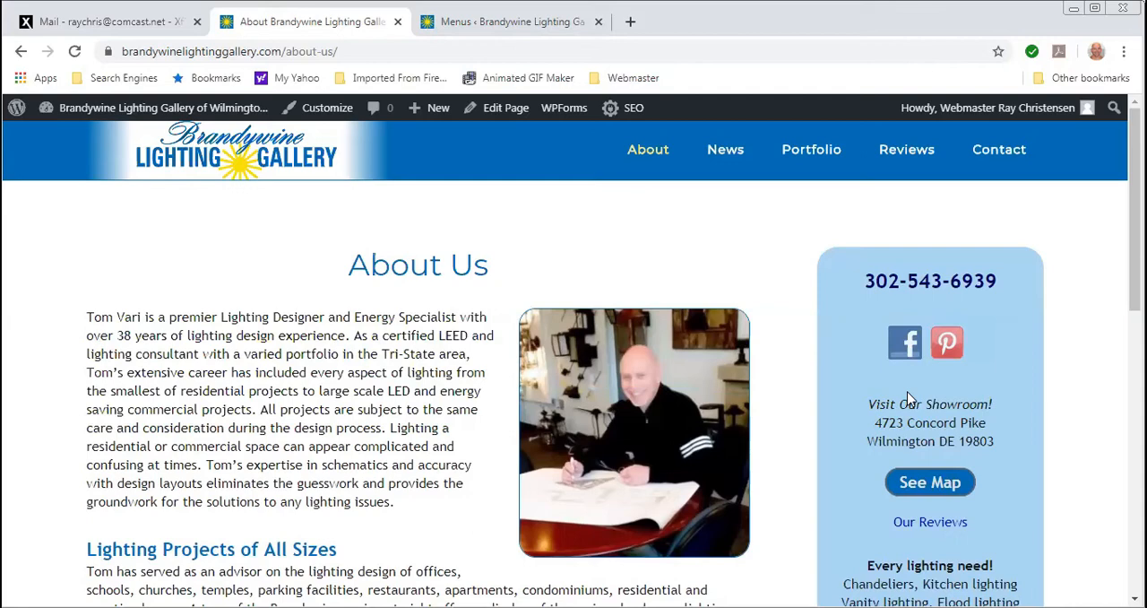
scroll(914, 461, down, 3)
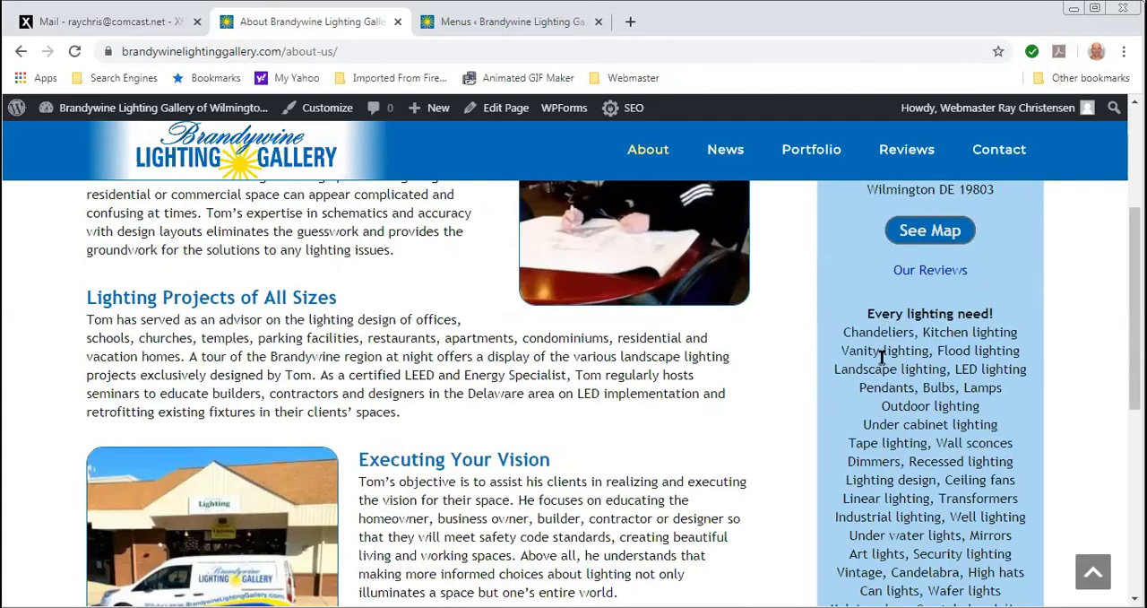
- Review the sidebar's lighting list and contact details on the live About Us page
scroll(899, 442, down, 2)
scroll(894, 436, up, 3)
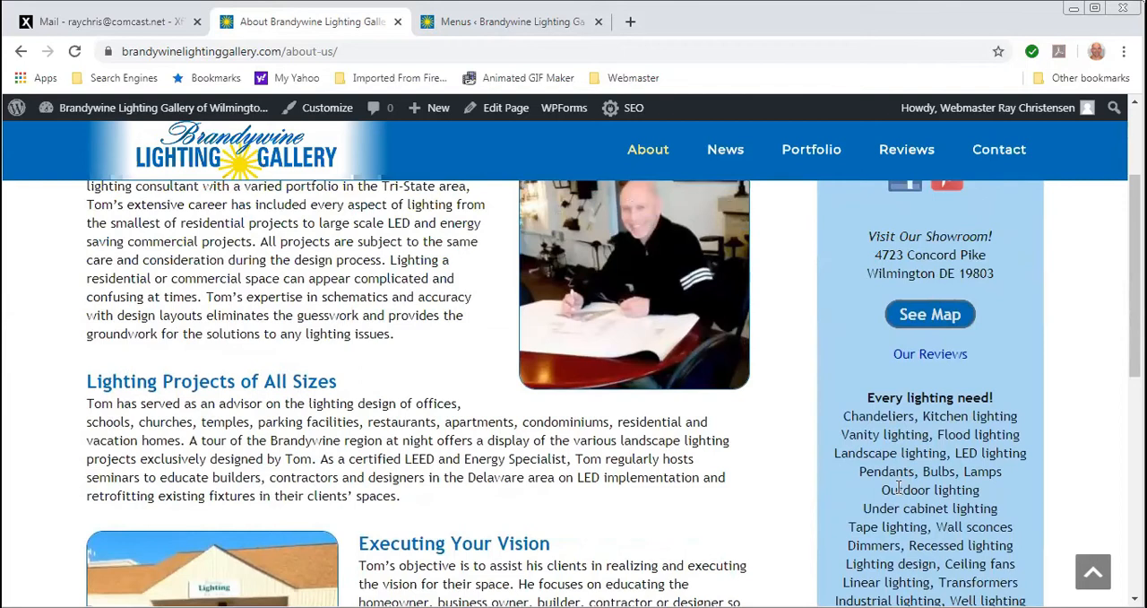
drag(899, 488, 968, 531)
click(990, 378)
scroll(843, 386, up, 3)
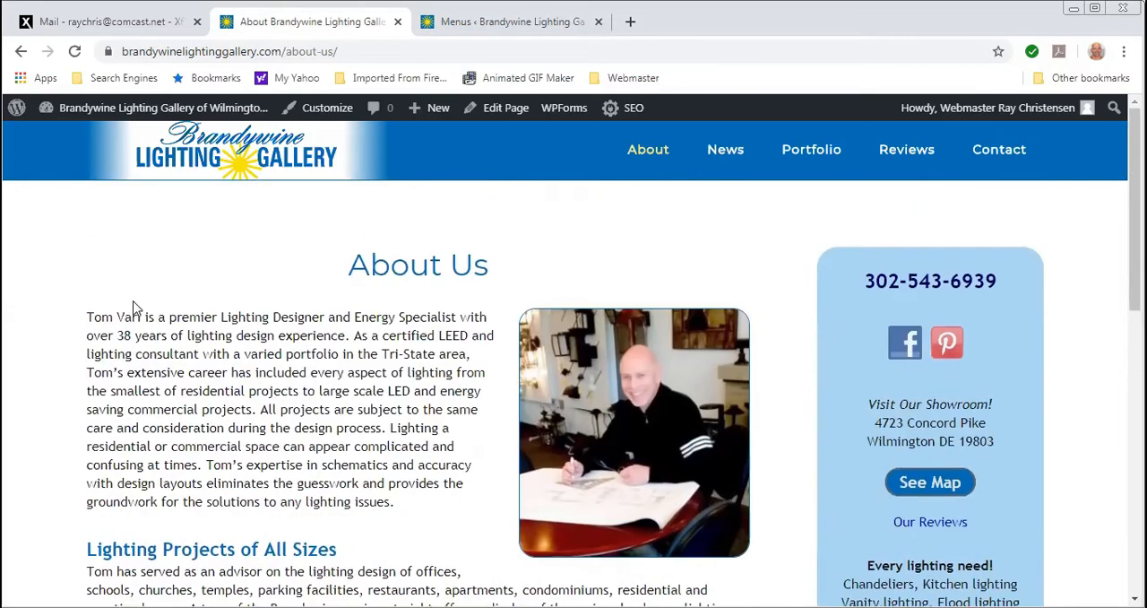
- Open the live homepage and examine its sections: introduction, Residential & Commercial Lighting, Our Lighting Products, Business References and Client Reviews
click(169, 170)
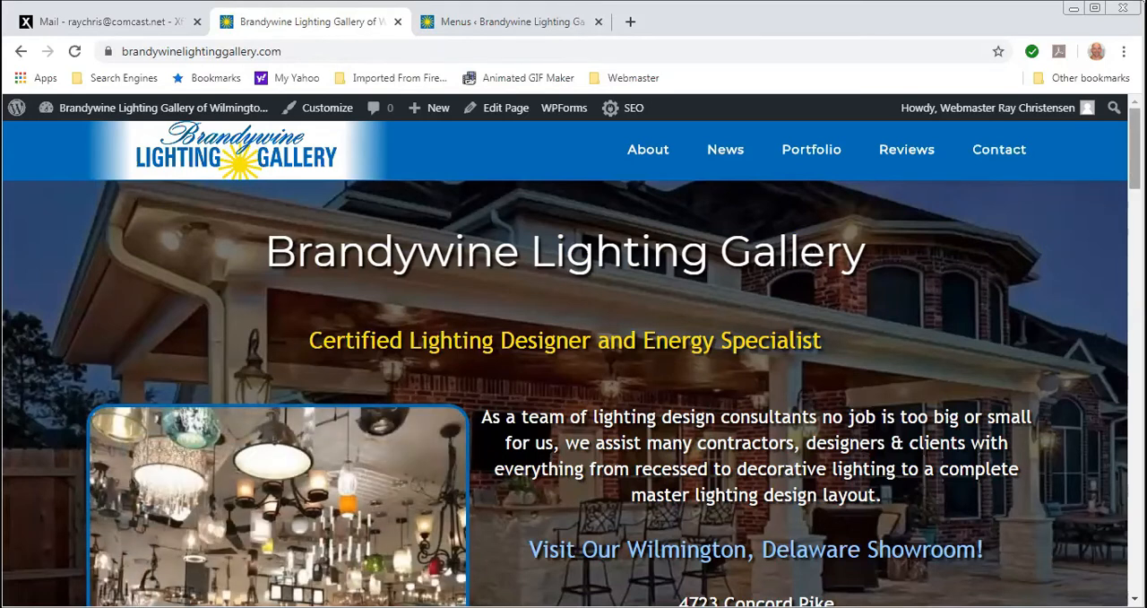
scroll(573, 395, down, 1)
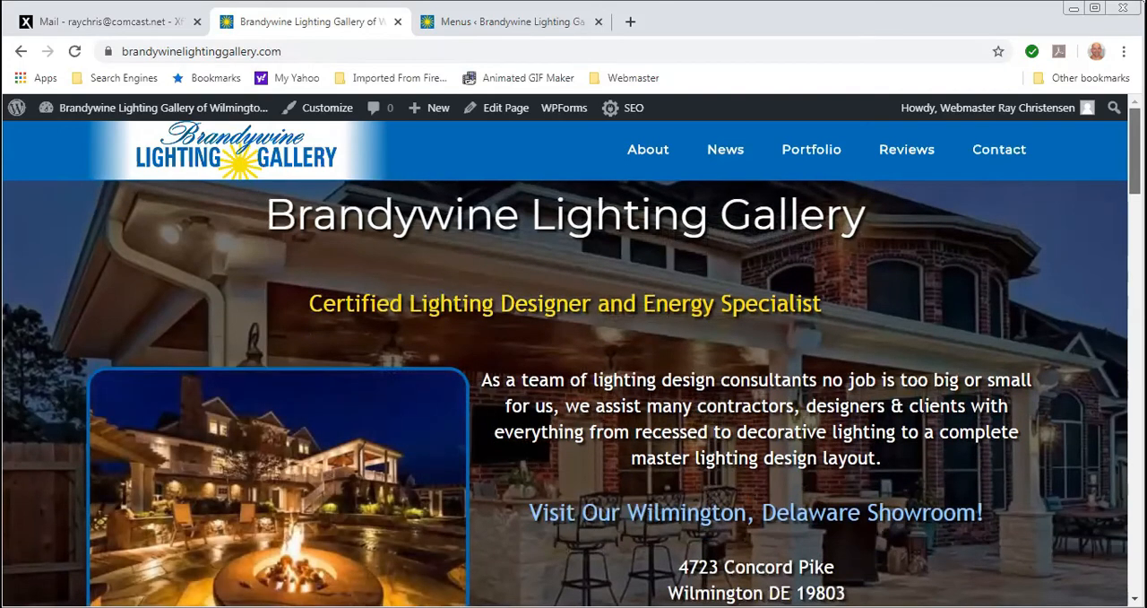
scroll(573, 395, down, 5)
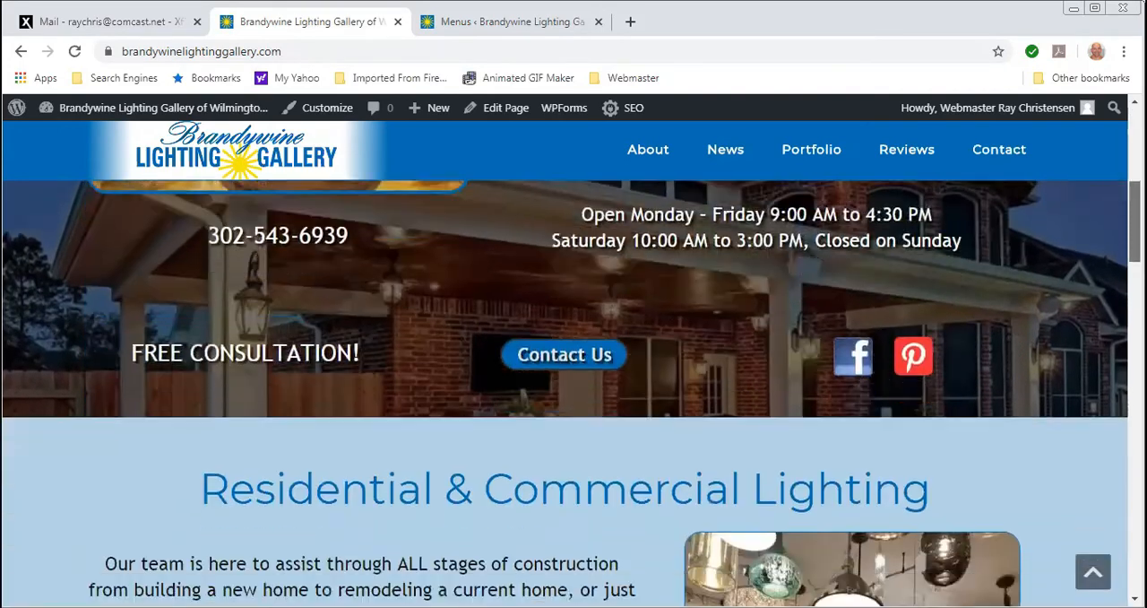
scroll(551, 395, down, 3)
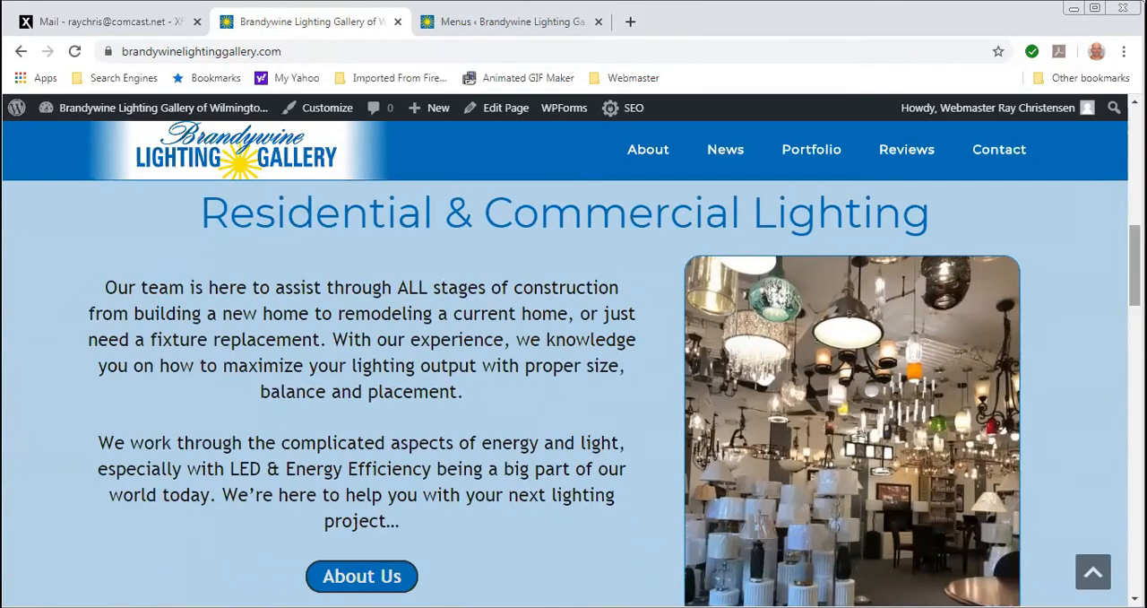
scroll(574, 394, down, 5)
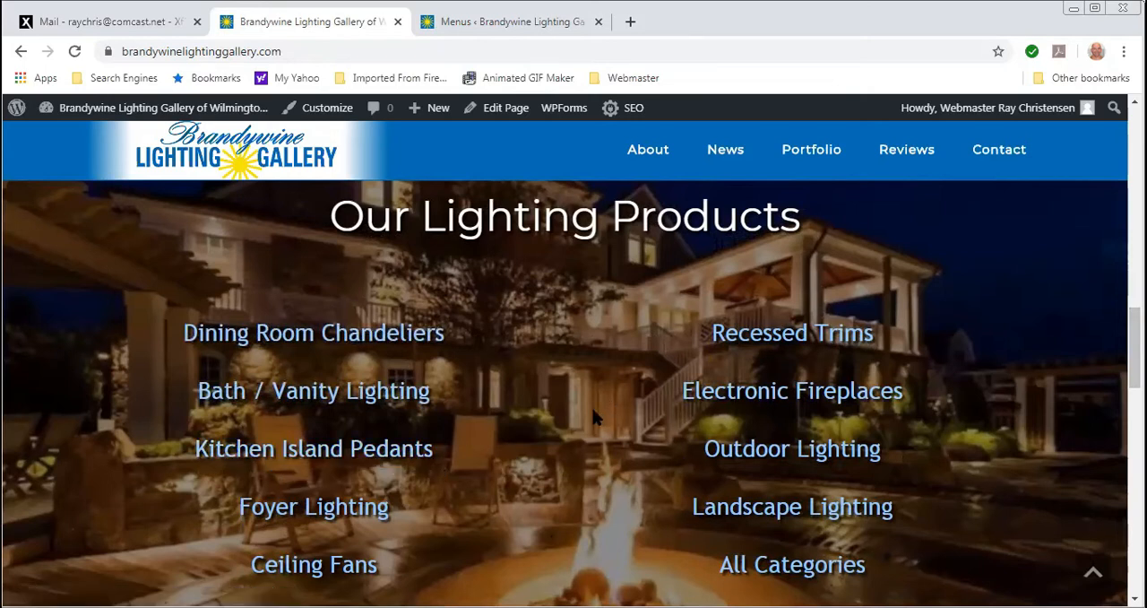
scroll(592, 416, down, 5)
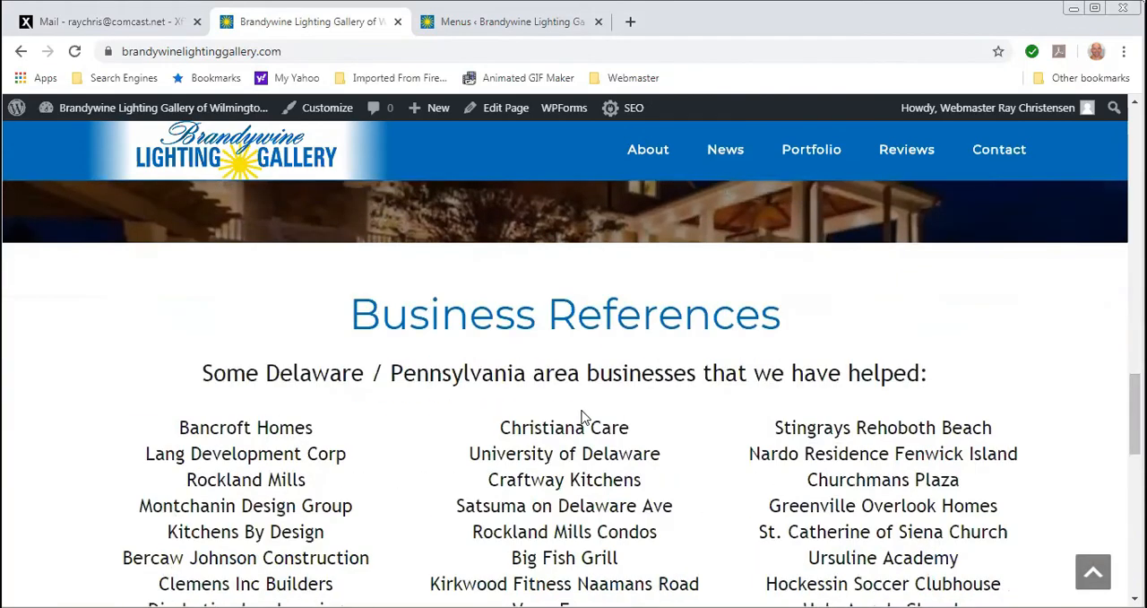
scroll(580, 418, down, 6)
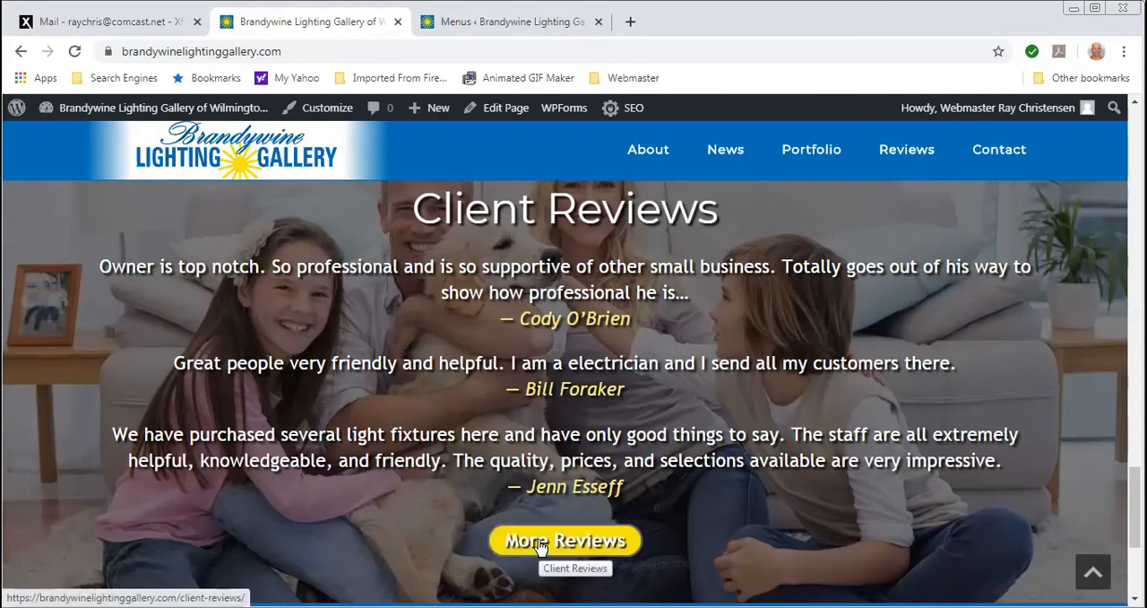
scroll(537, 547, up, 7)
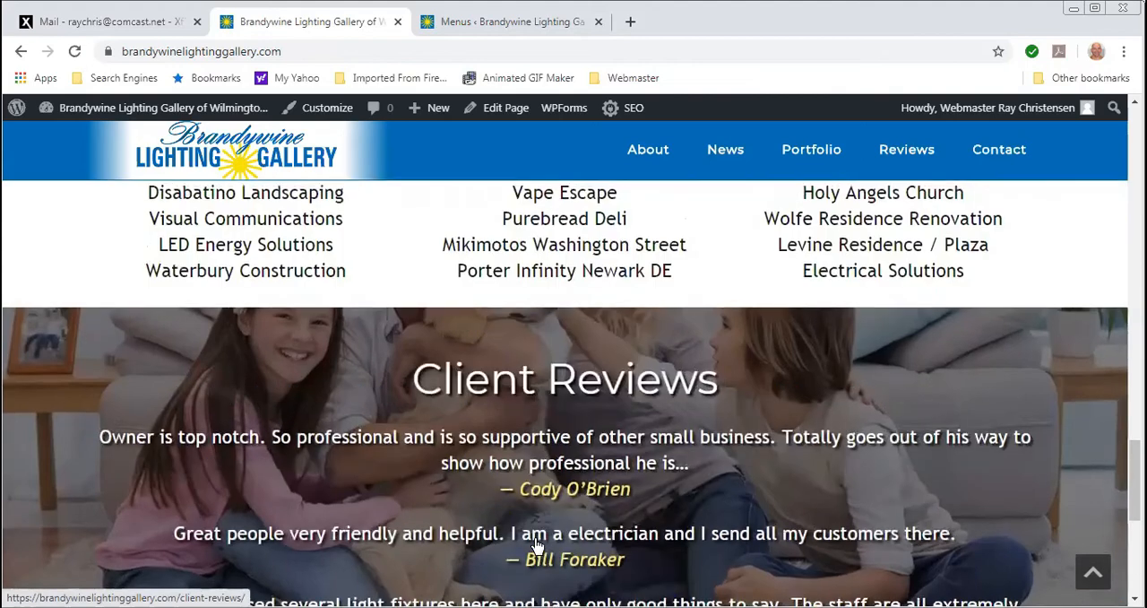
scroll(532, 536, up, 6)
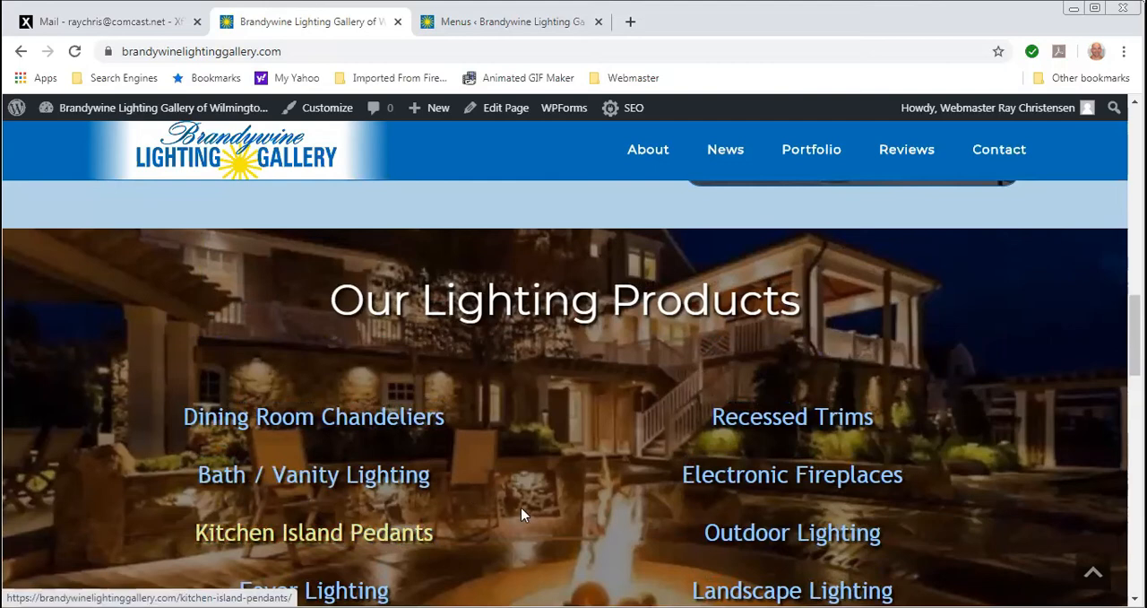
scroll(522, 512, up, 6)
scroll(525, 509, up, 5)
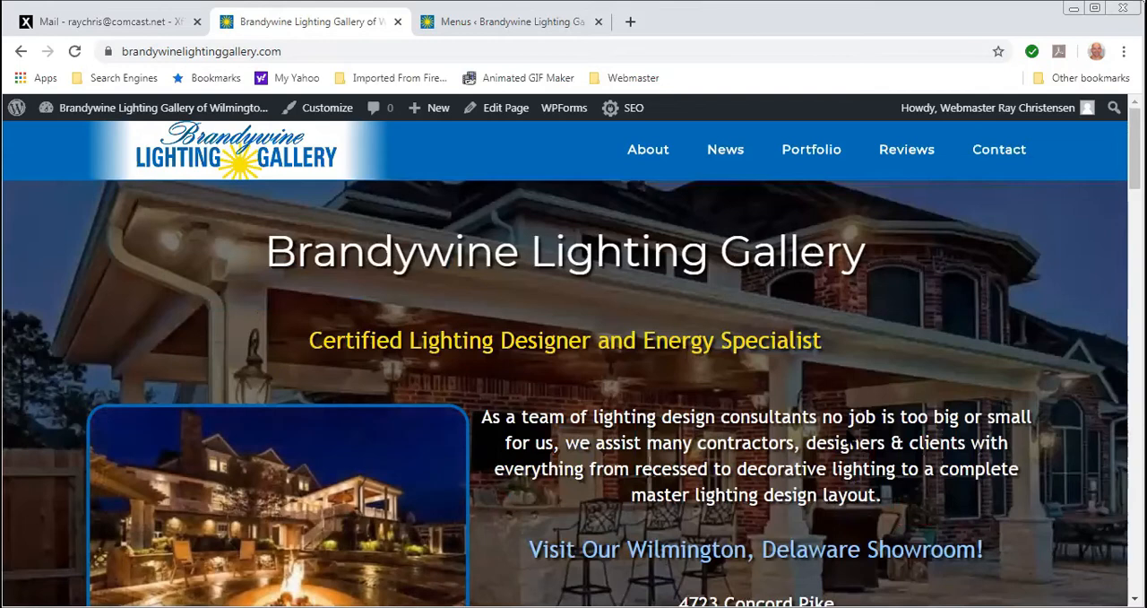
- Open the list of all pages in the WordPress dashboard and find the Brandywine Lighting Gallery front page entry
click(451, 31)
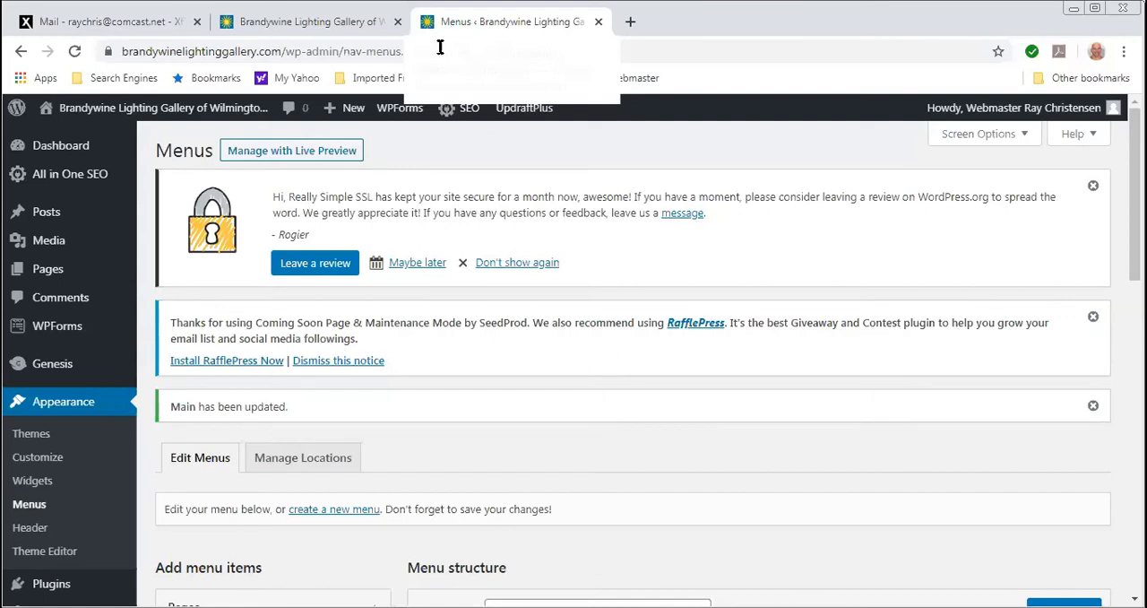
mouse_move(51, 277)
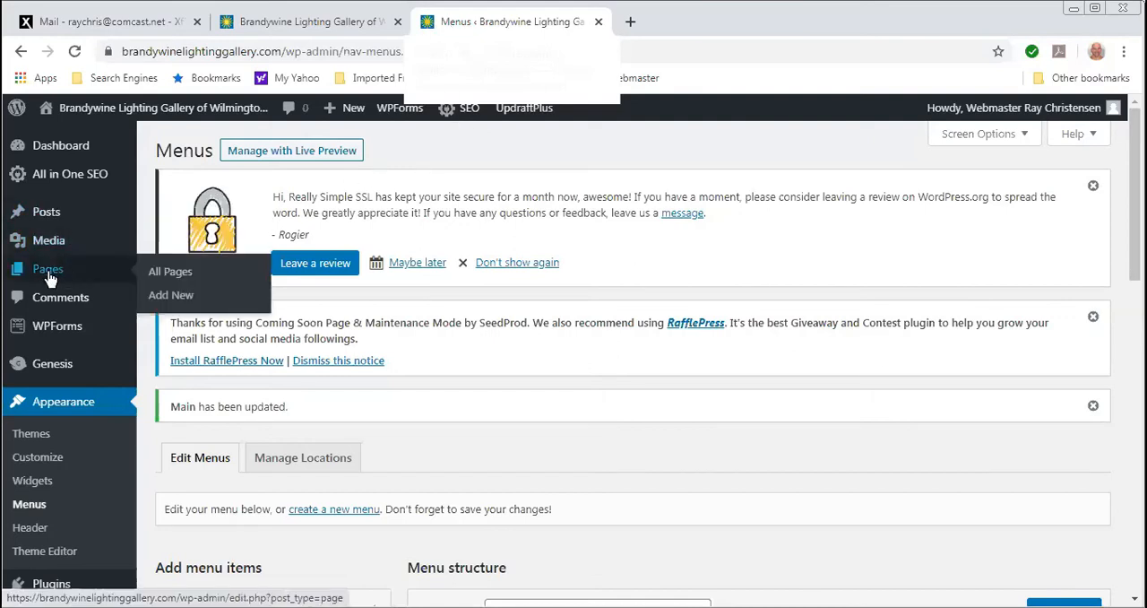
click(50, 272)
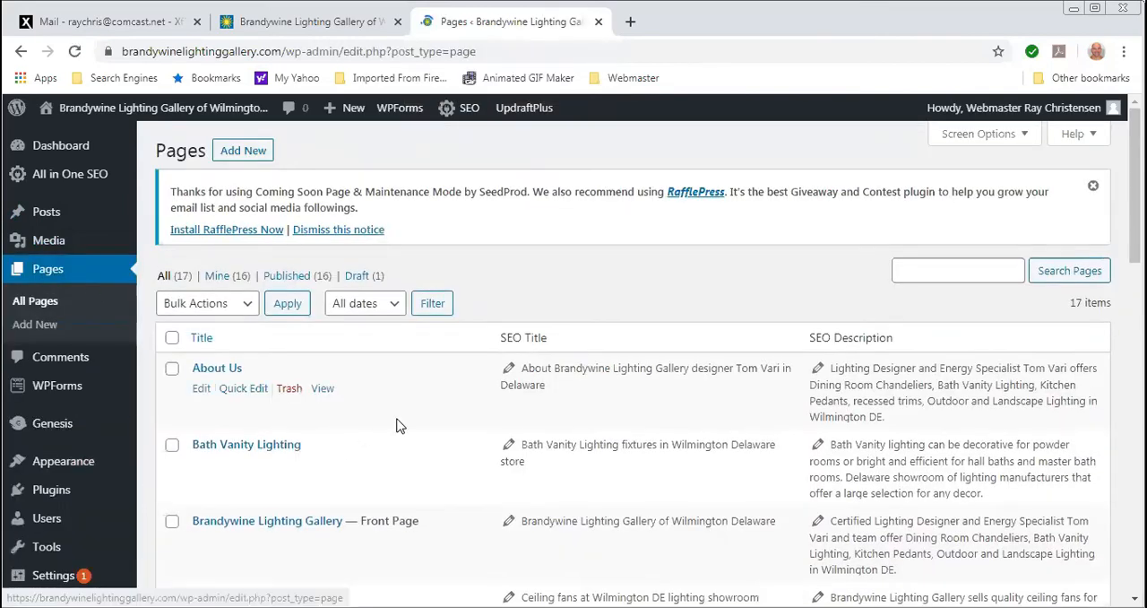
scroll(397, 422, down, 2)
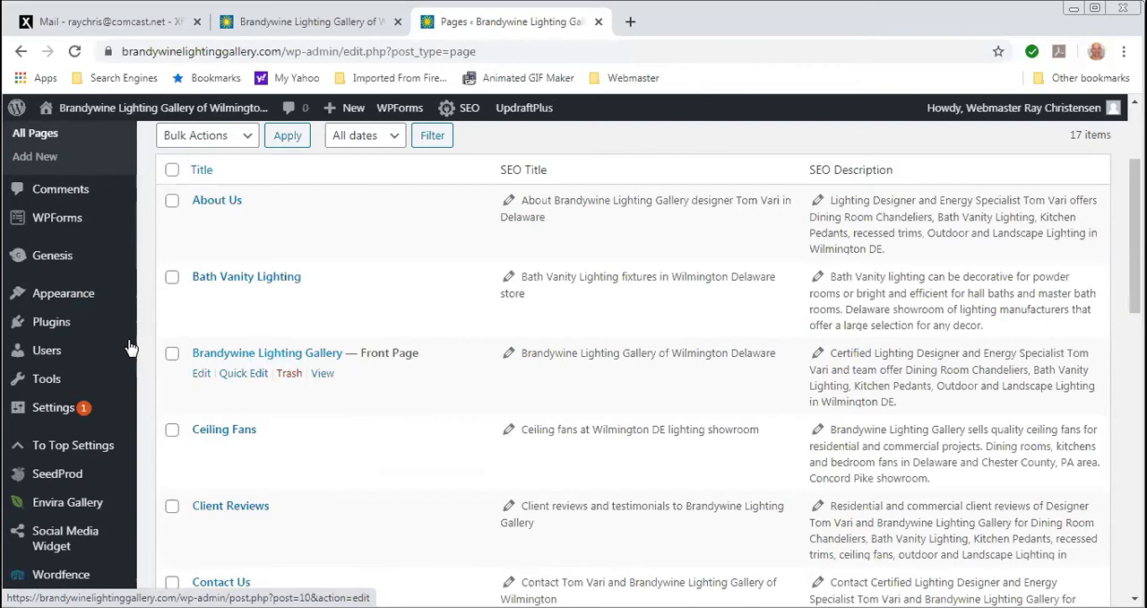
- Open the theme Customizer and look over the homepage preview down to the Residential & Commercial Lighting section
mouse_move(63, 296)
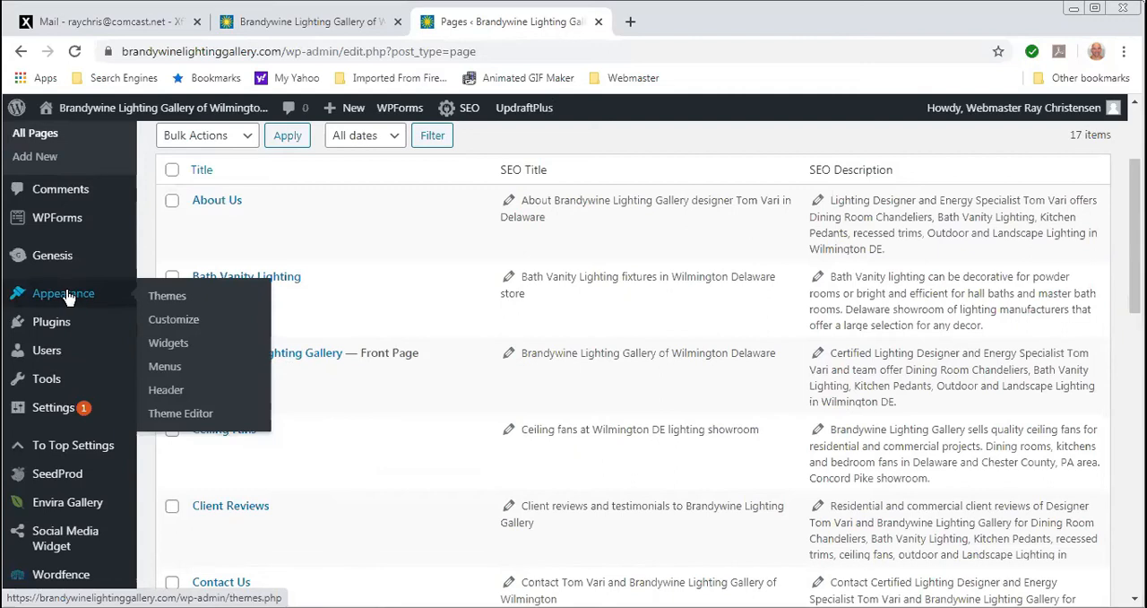
click(179, 329)
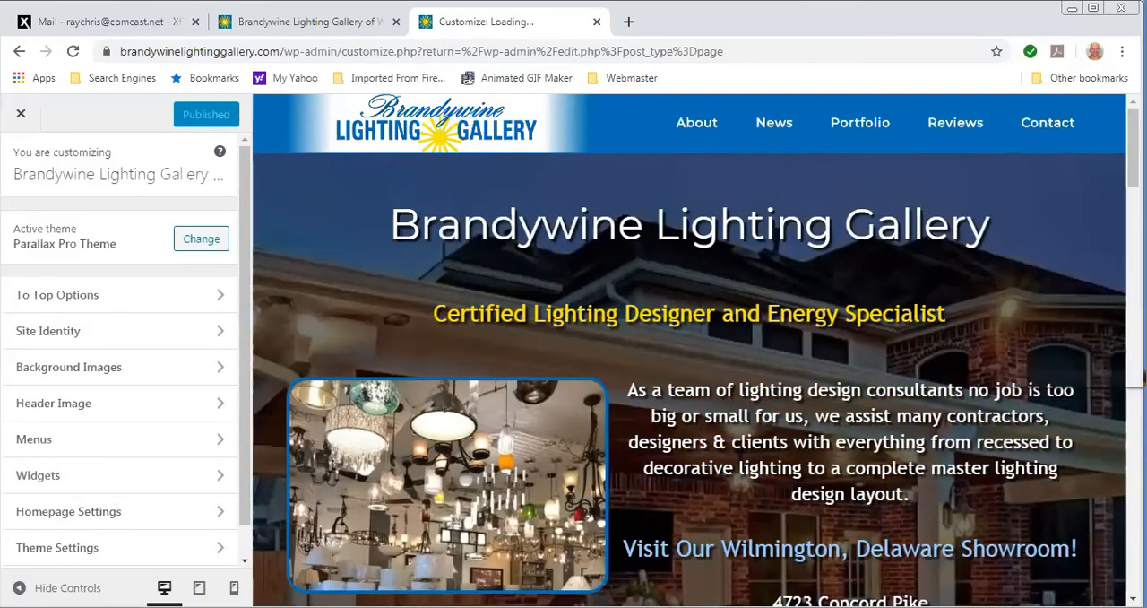
scroll(600, 376, down, 1)
scroll(690, 376, down, 10)
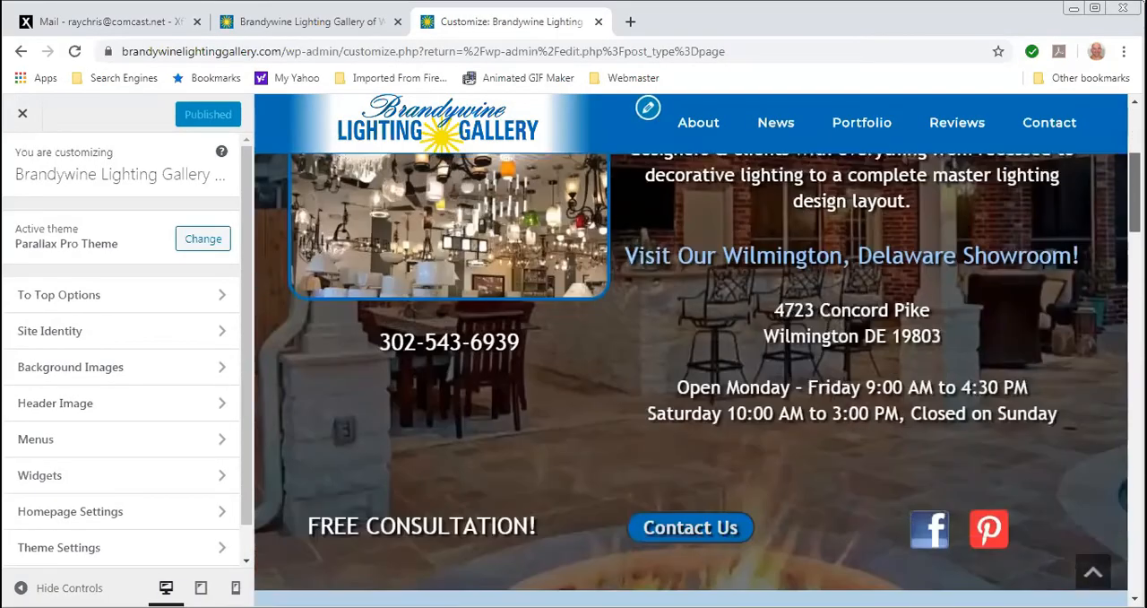
scroll(690, 376, down, 5)
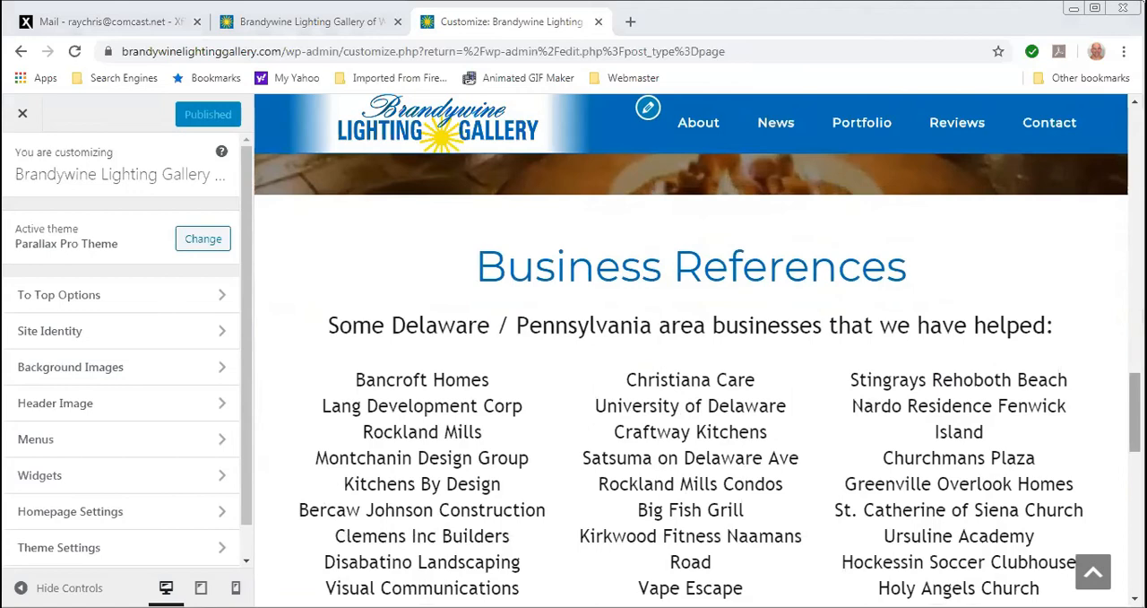
drag(1135, 413, 1135, 148)
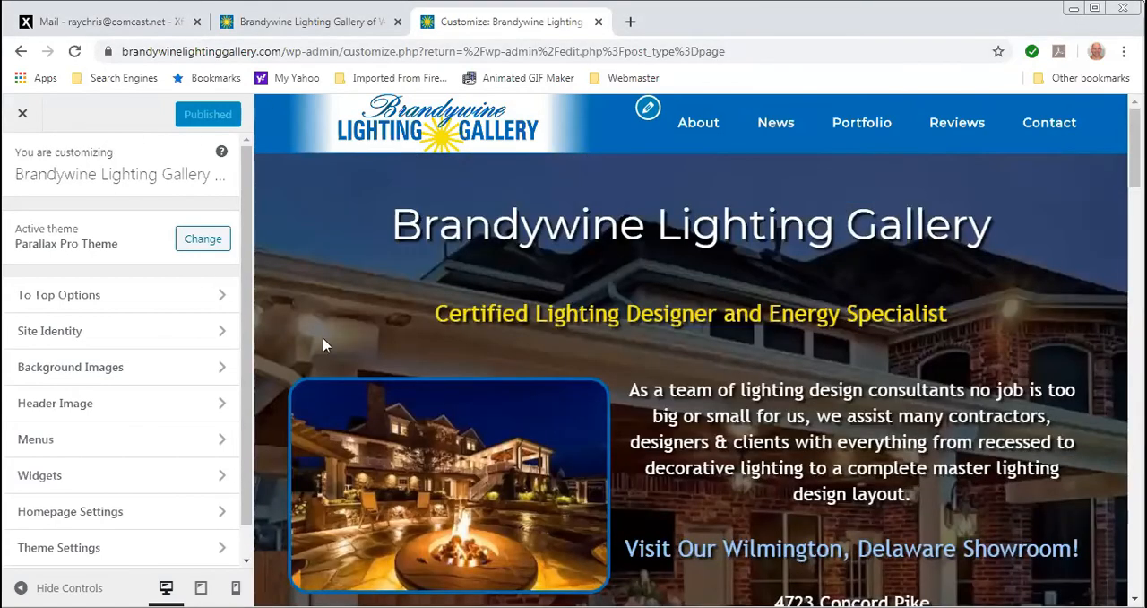
scroll(453, 378, down, 10)
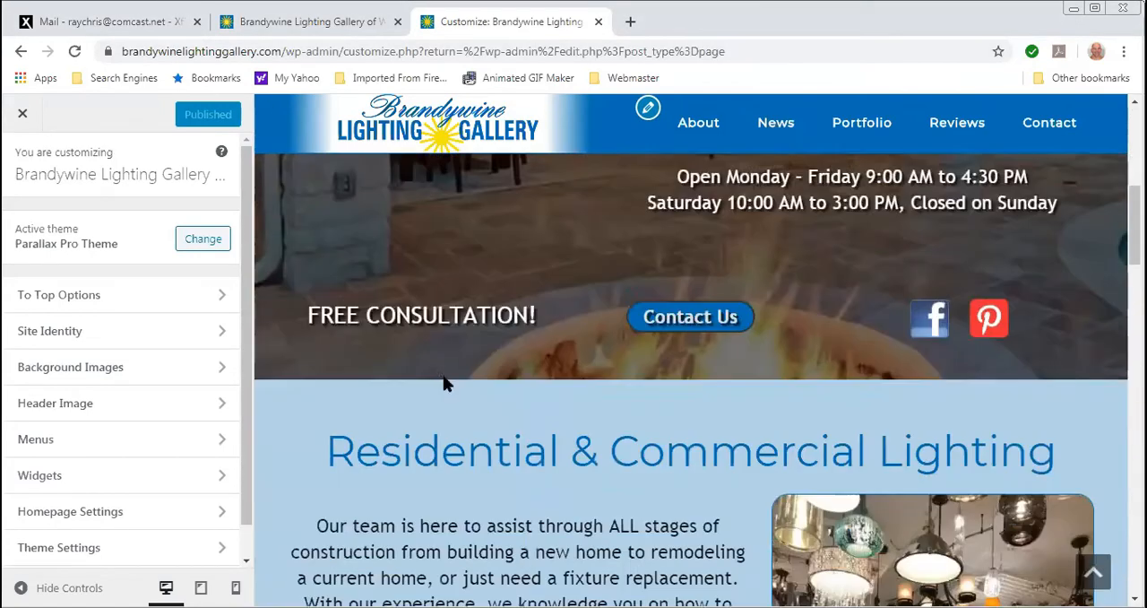
scroll(440, 377, down, 2)
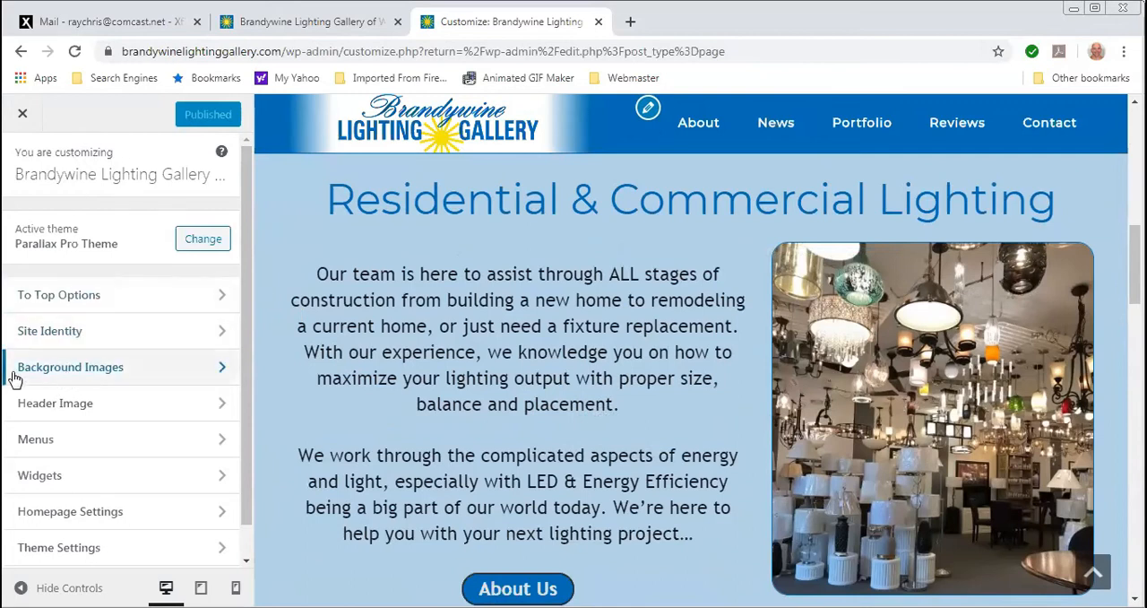
- Open the Residential & Commercial Lighting text widget in Home Section 2 for editing
click(32, 482)
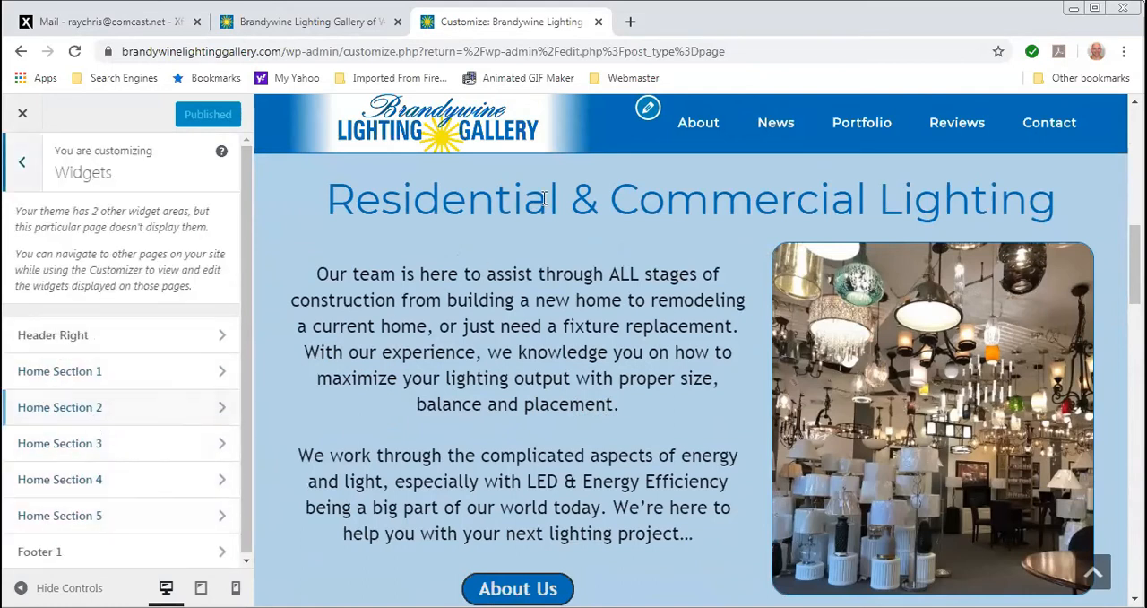
click(79, 414)
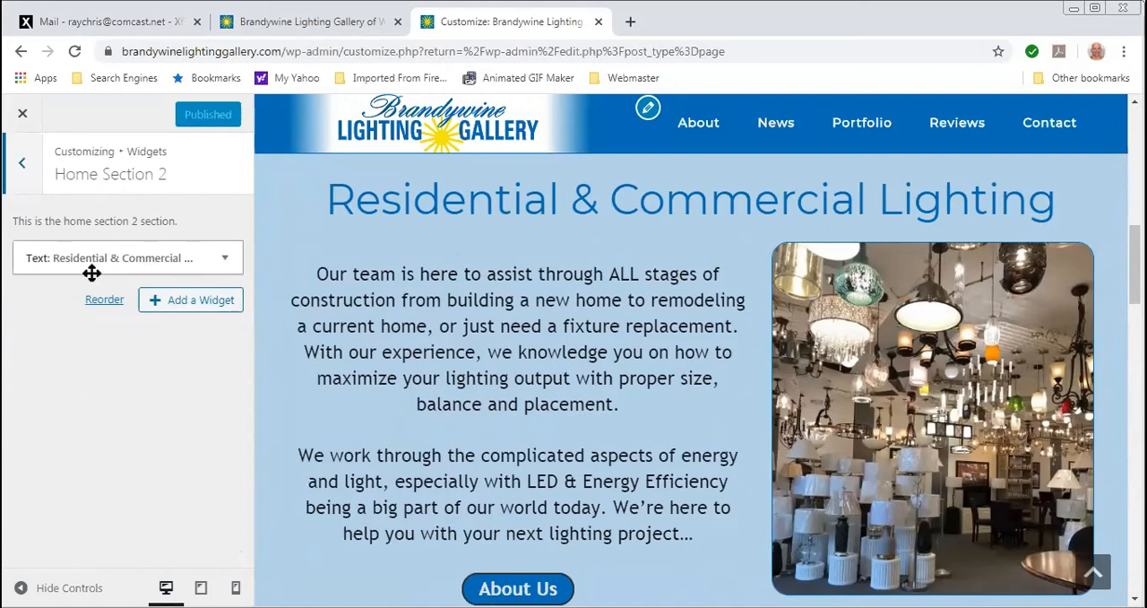
click(223, 258)
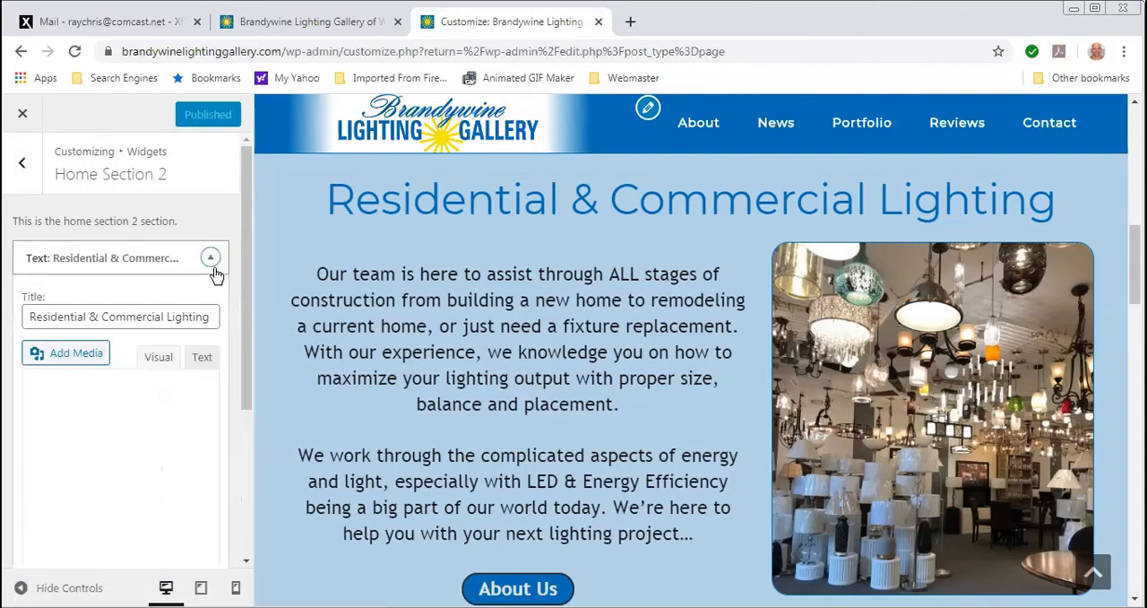
scroll(244, 349, down, 1)
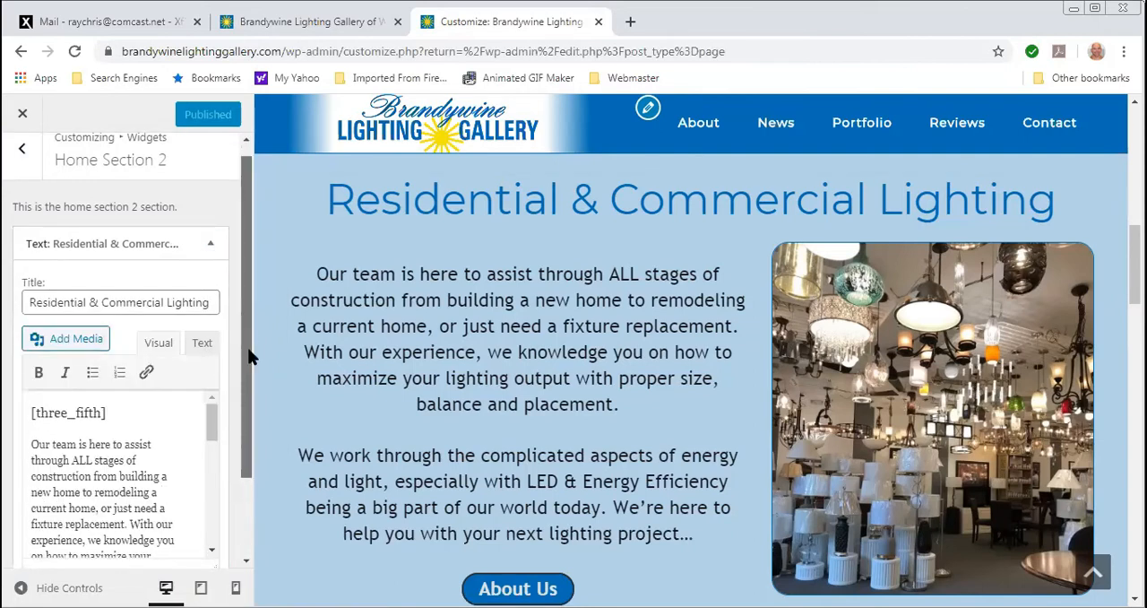
scroll(252, 409, down, 1)
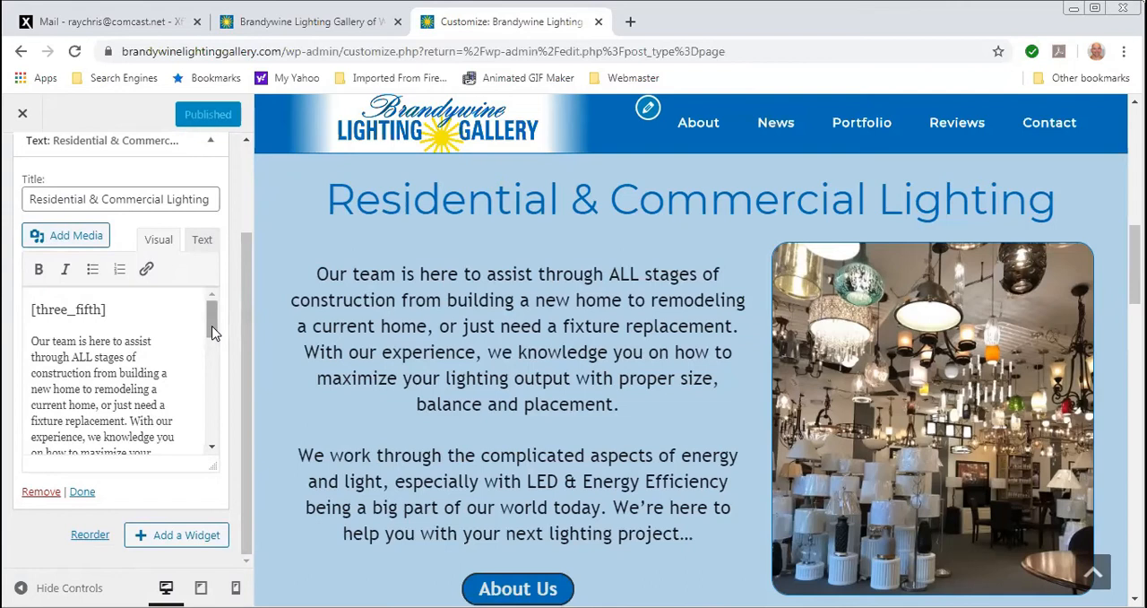
- Add "Hello" after "balance and placement." and insert "dddd" inside the word "knowledge" in the widget's first paragraph
drag(213, 331, 212, 352)
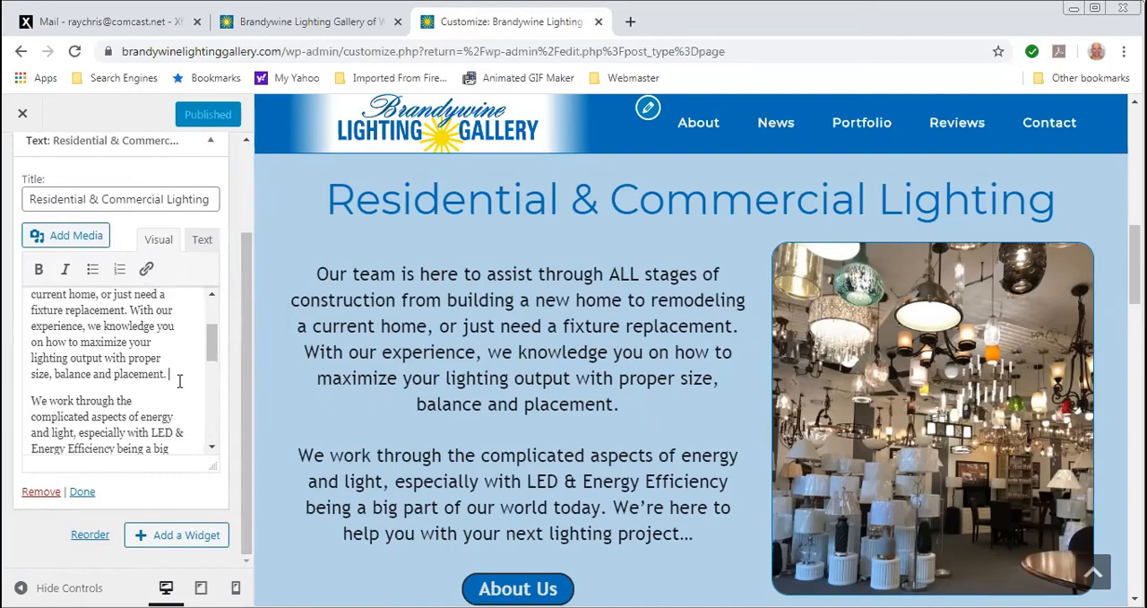
text(llo)
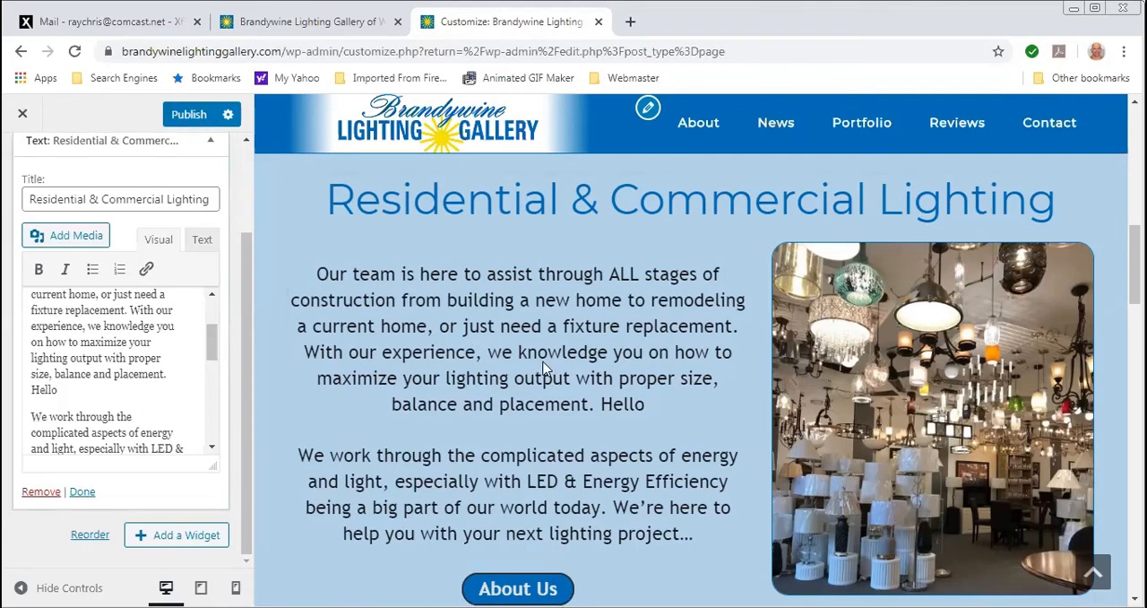
drag(547, 352, 584, 351)
click(584, 352)
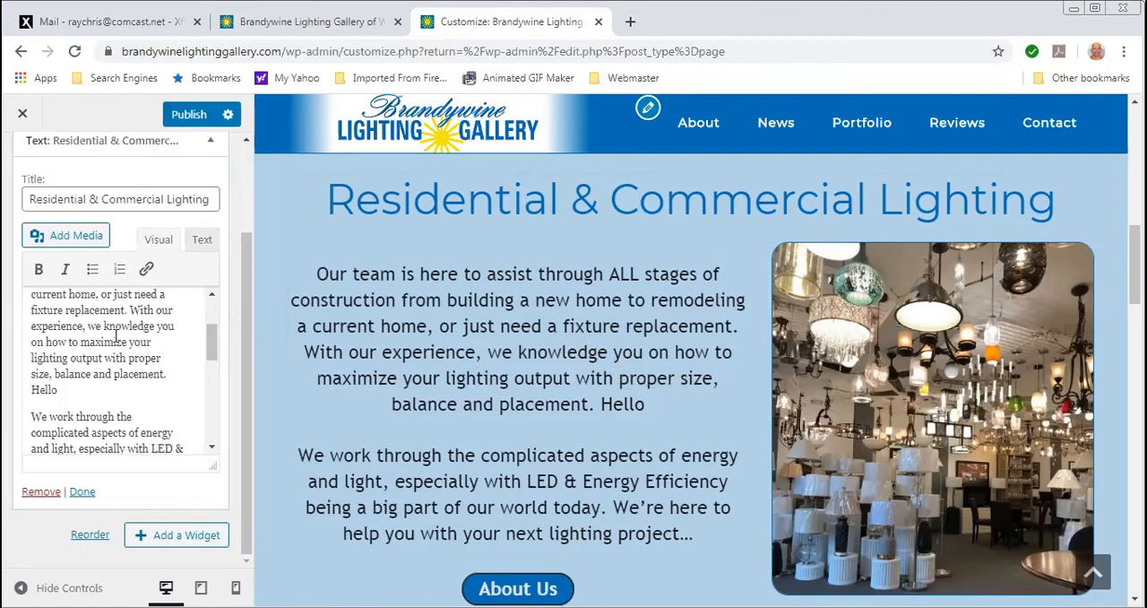
text(dddd)
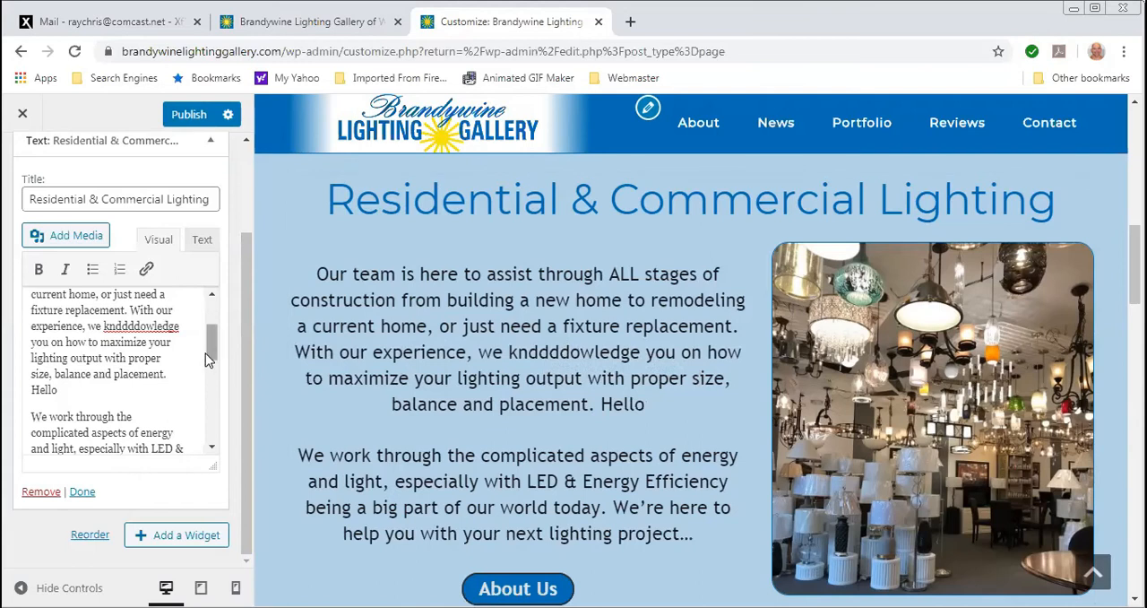
- Look through the rest of the widget's text and image, and leave the Customizer, discarding the unpublished changes
drag(206, 353, 219, 413)
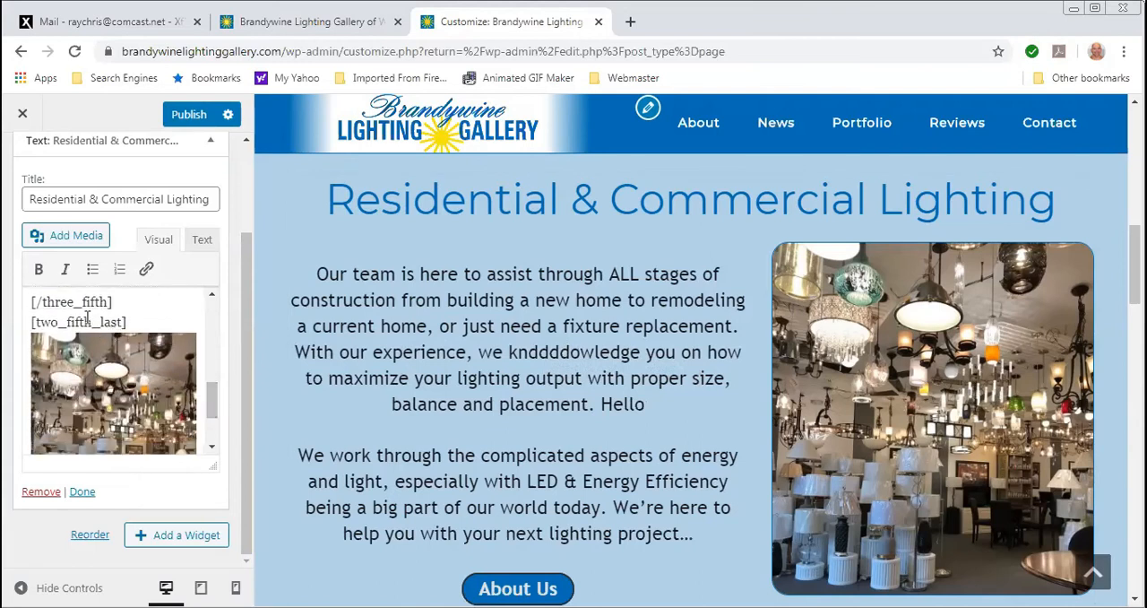
drag(212, 394, 205, 326)
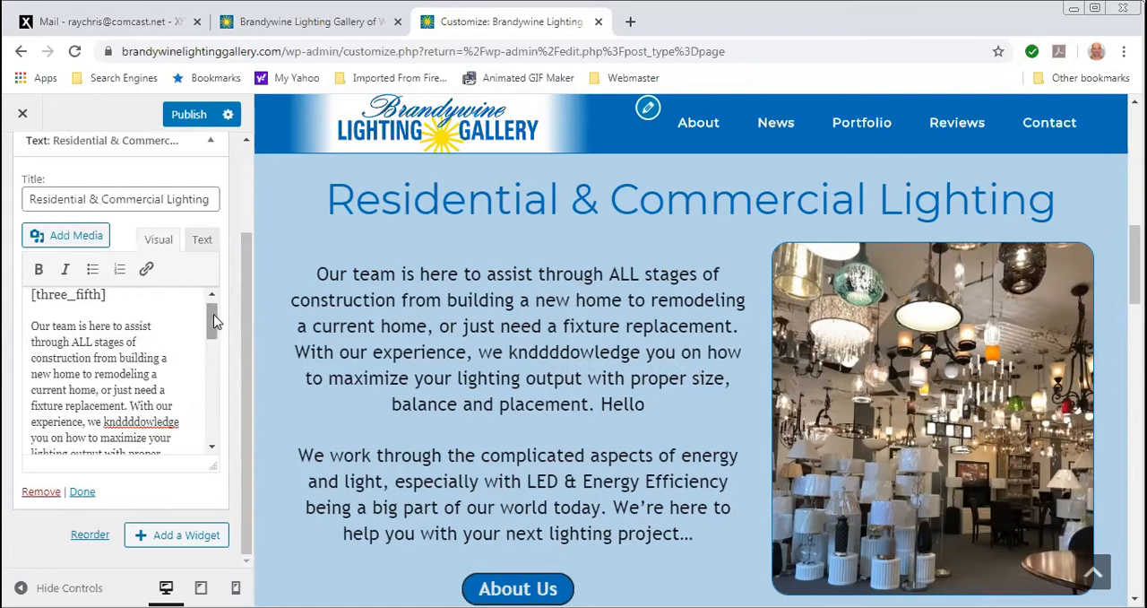
click(23, 116)
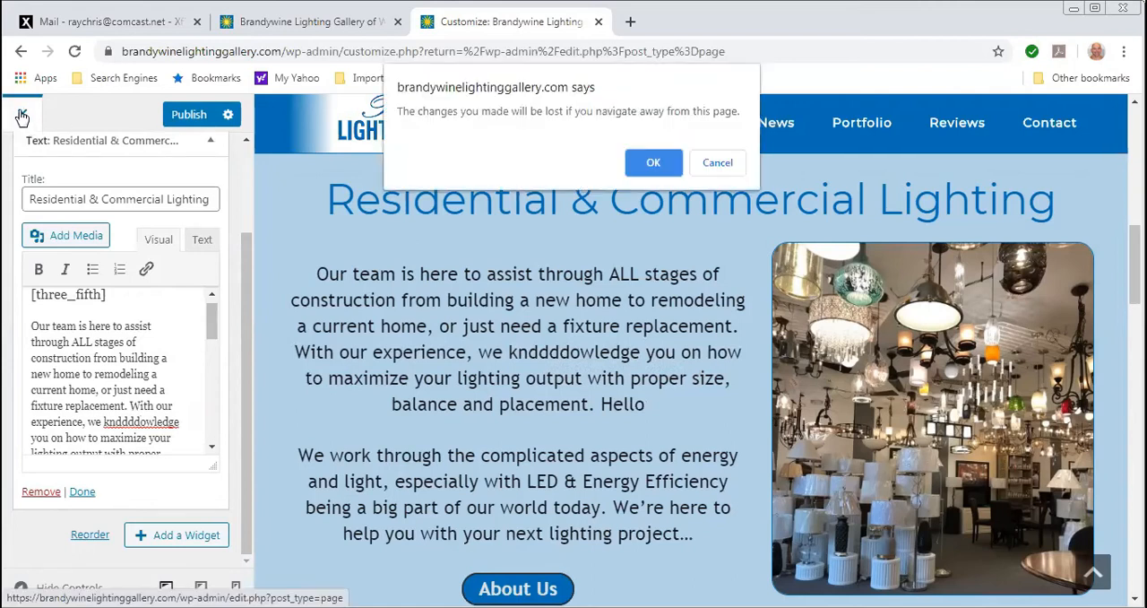
click(651, 164)
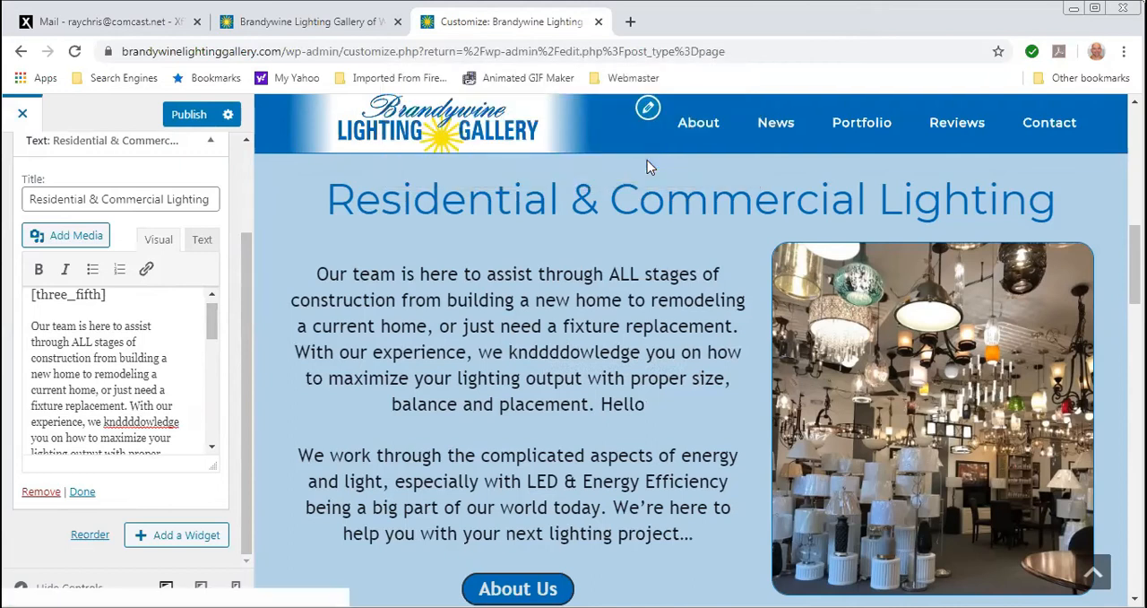
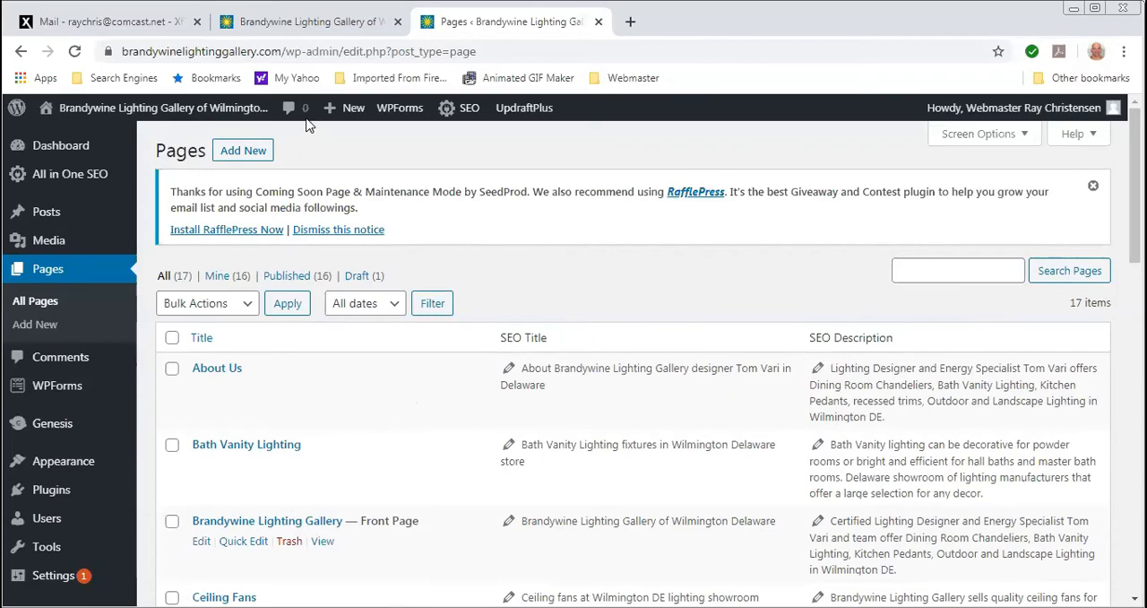
- Look over the live homepage down to Our Lighting Products and open the Portfolio page
click(313, 23)
scroll(697, 405, down, 20)
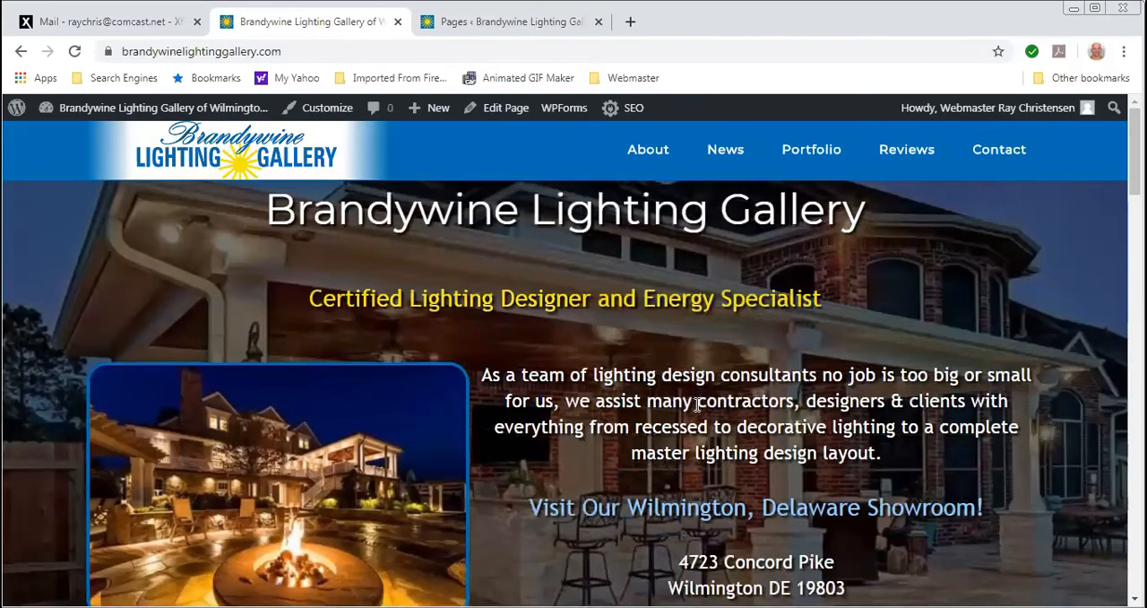
scroll(688, 414, up, 8)
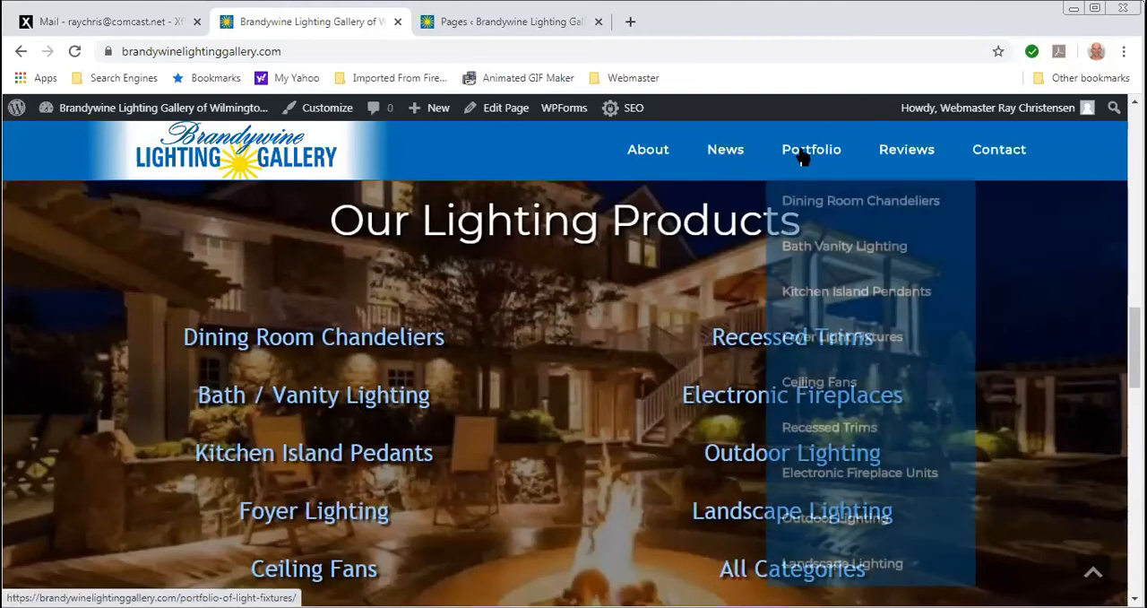
click(814, 157)
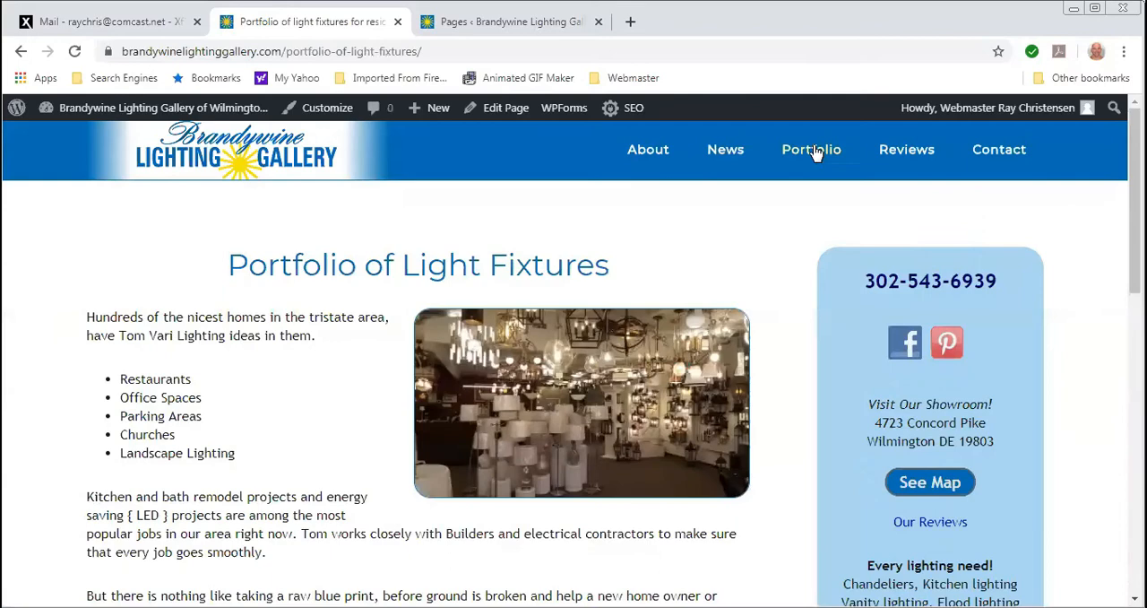
- Review the Portfolio page's category links, its sidebar with contact details and lighting list, and the site footer
scroll(287, 356, down, 5)
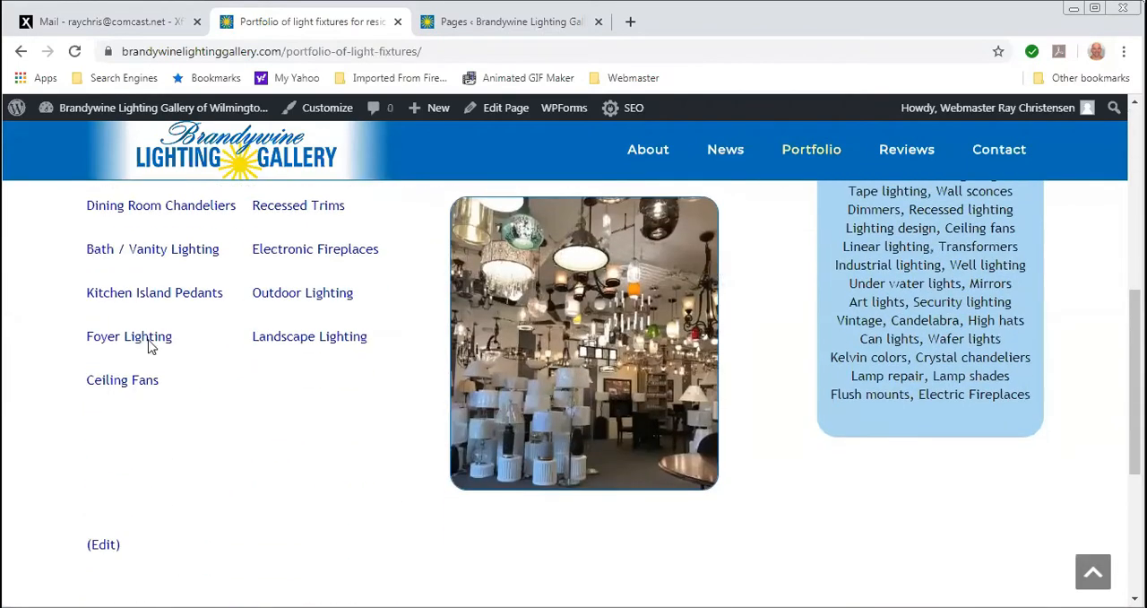
scroll(254, 356, up, 5)
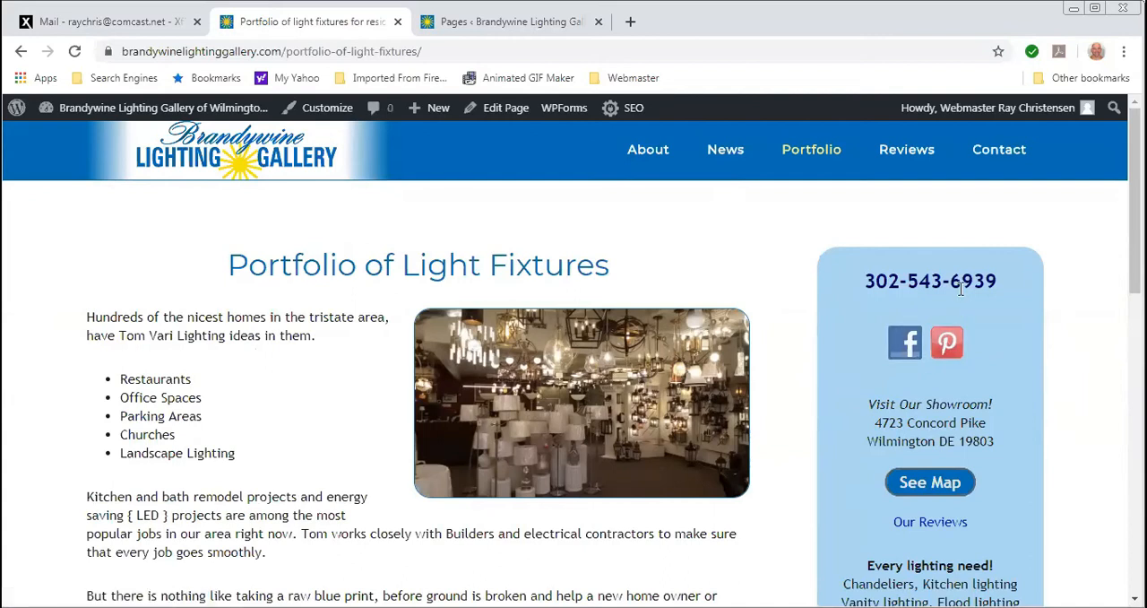
scroll(910, 473, down, 3)
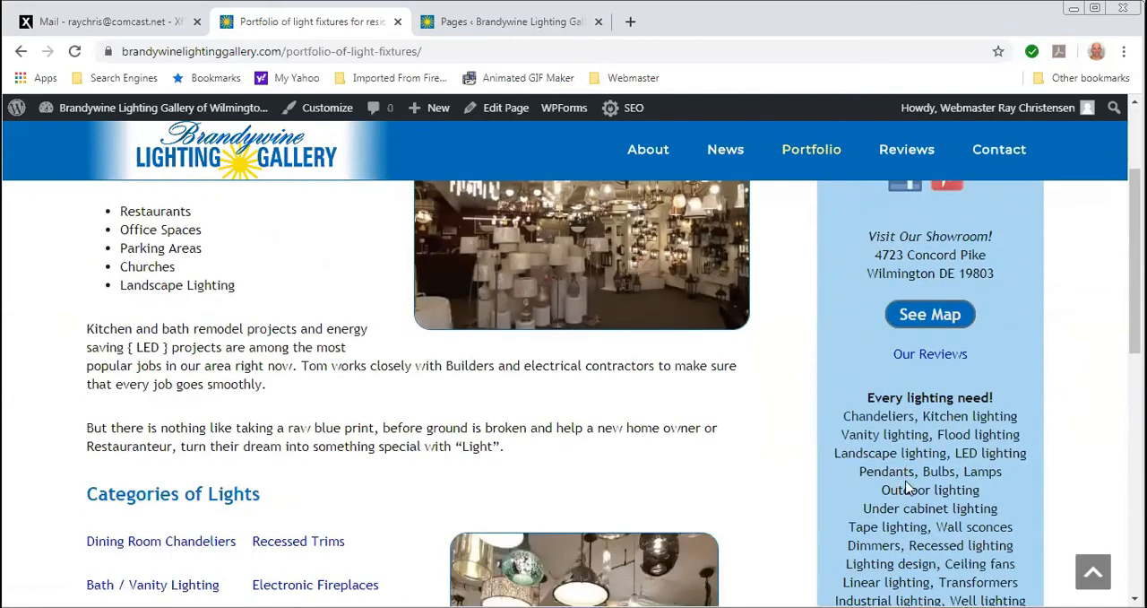
scroll(922, 381, up, 3)
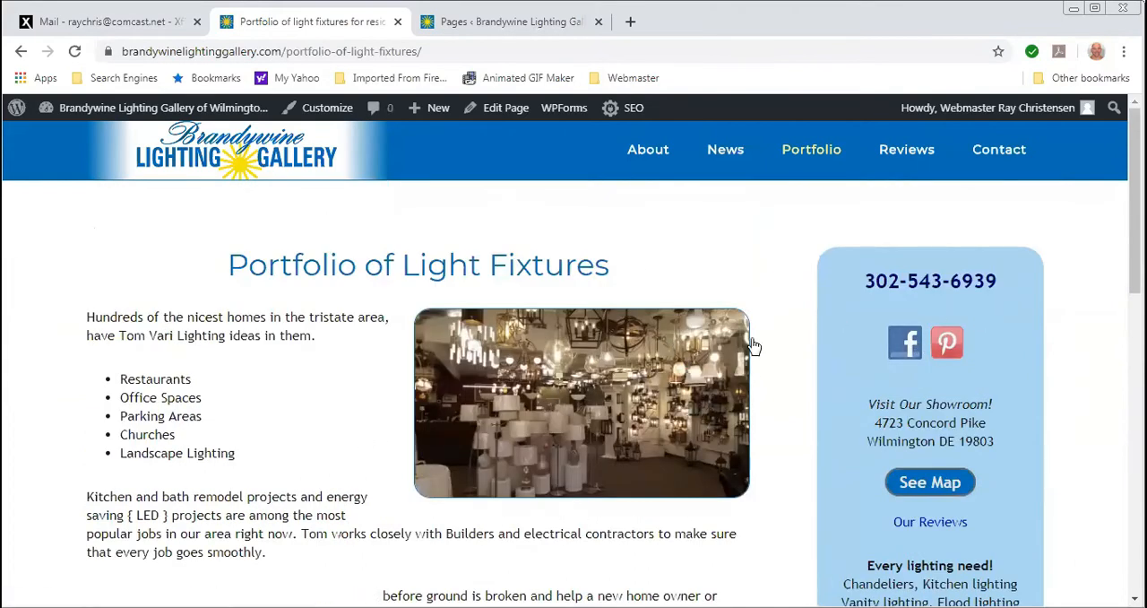
scroll(768, 320, down, 1)
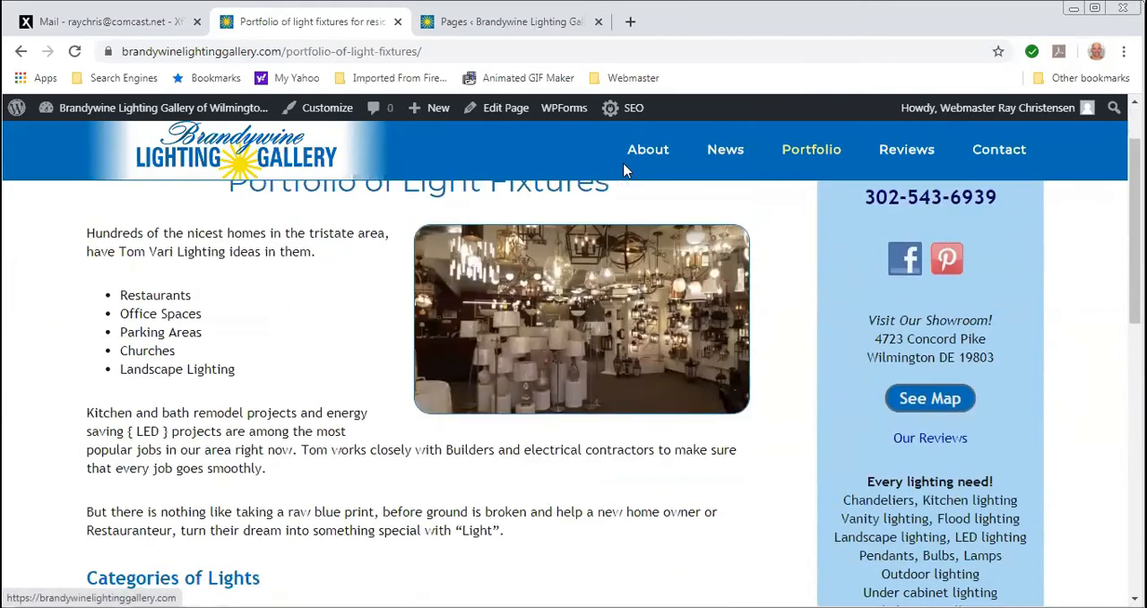
scroll(903, 305, down, 9)
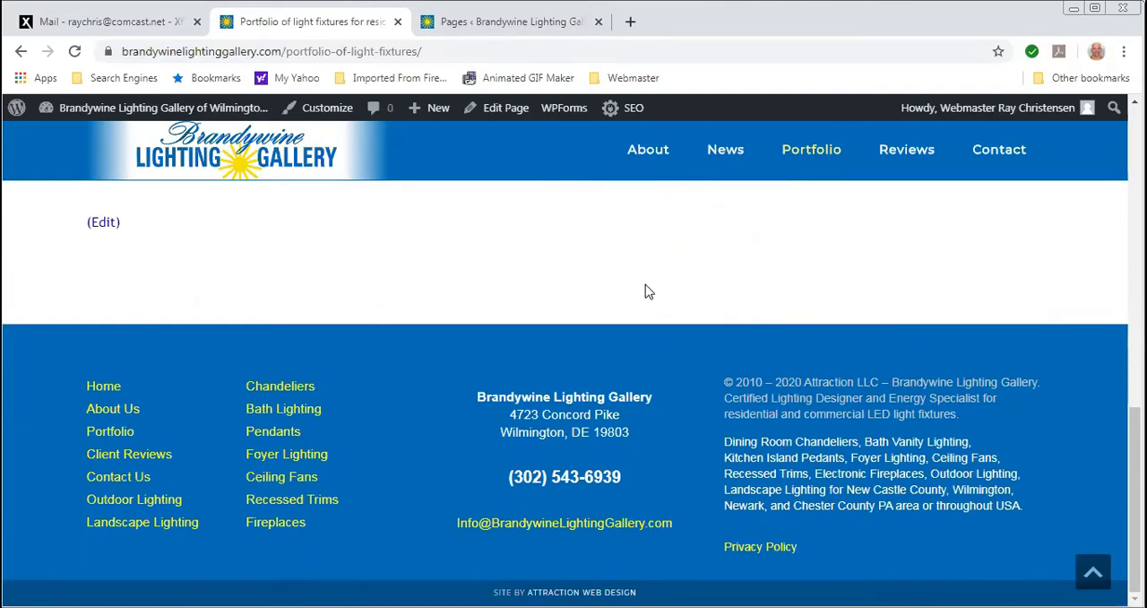
scroll(645, 291, up, 5)
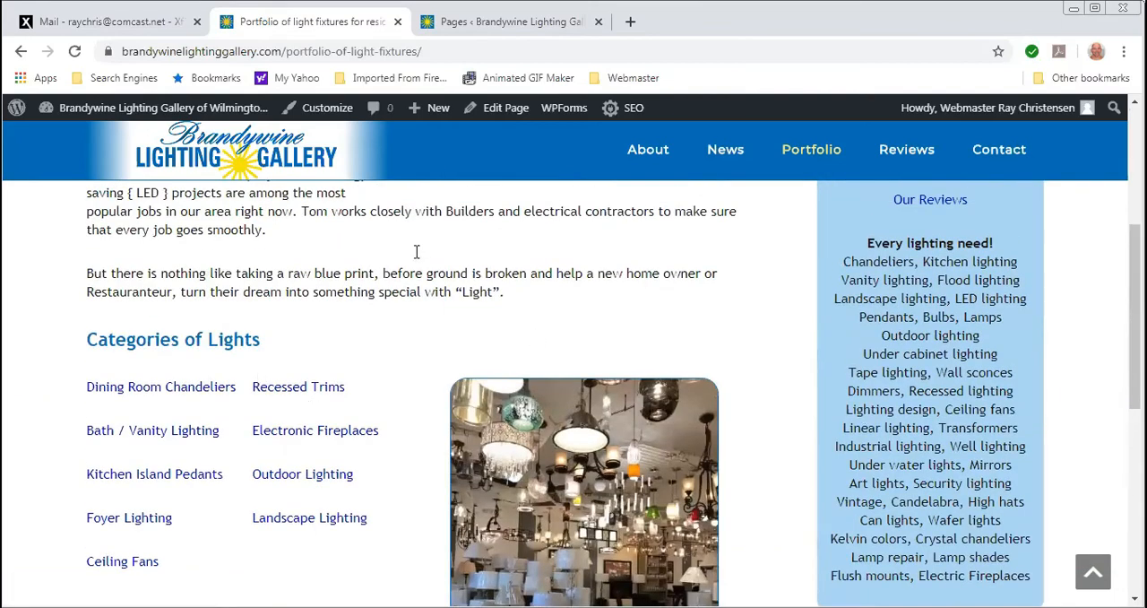
- Go to the site's Widgets administration and open the second text widget in the Primary Sidebar, showing its "Every lighting need!" list
click(494, 31)
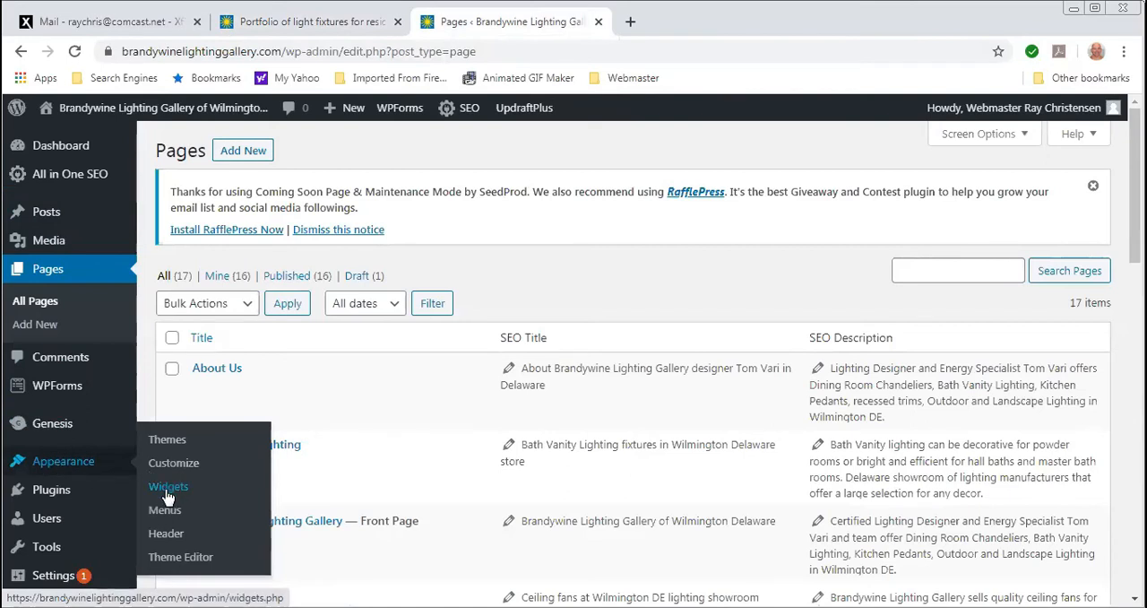
click(168, 489)
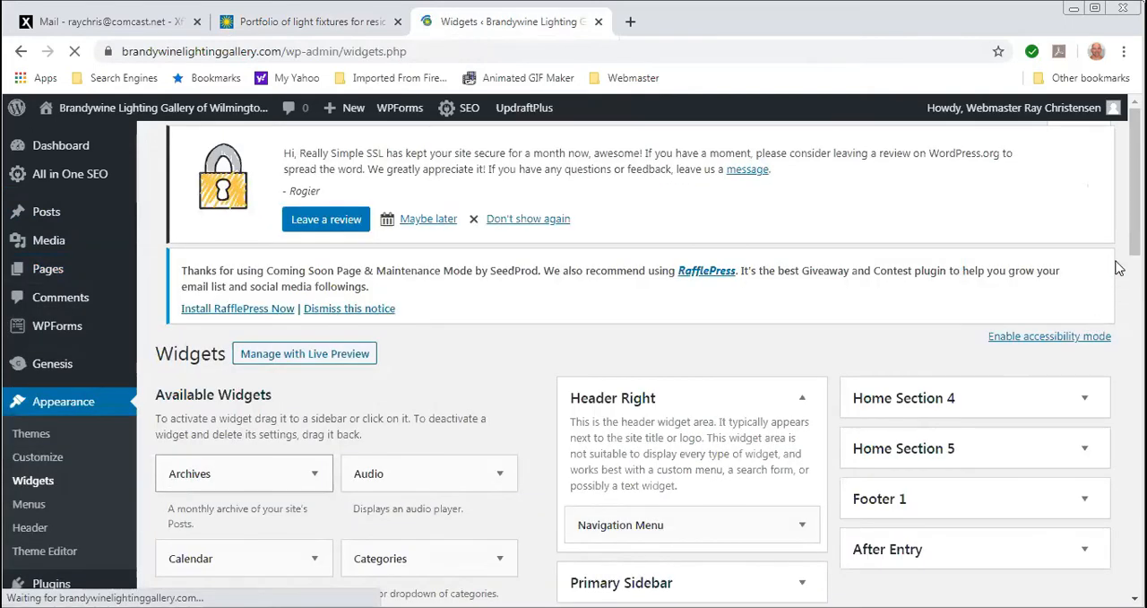
scroll(1119, 267, down, 3)
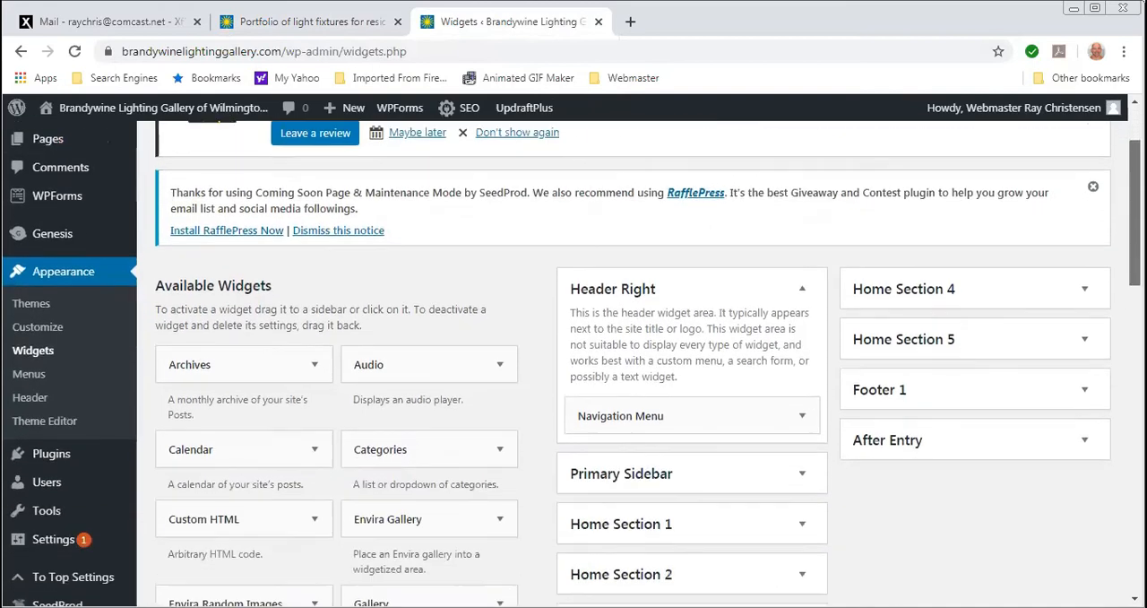
scroll(728, 234, down, 3)
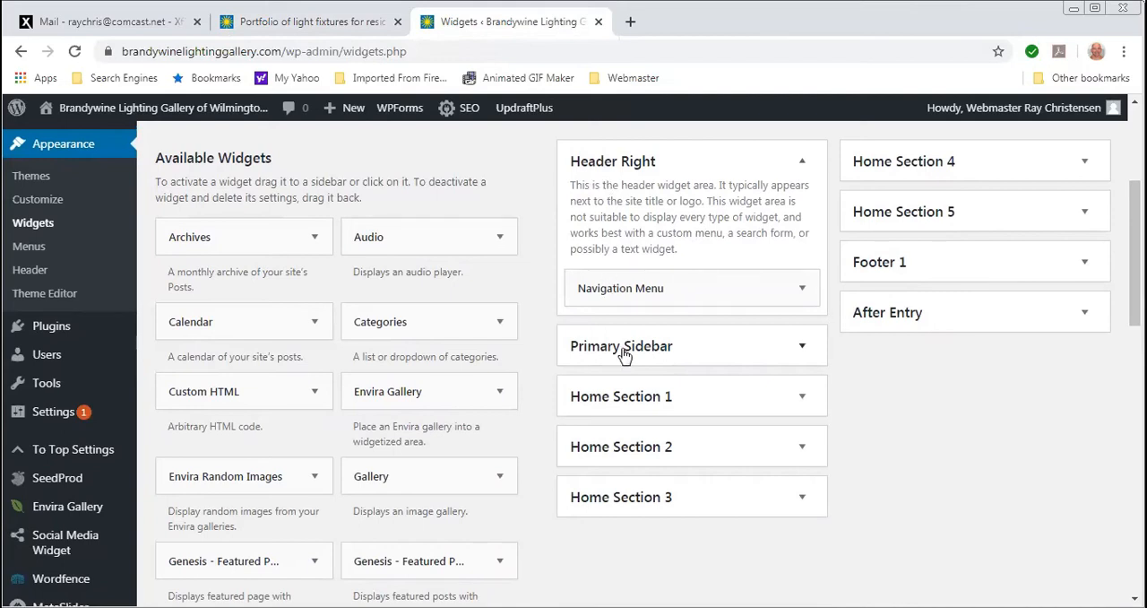
click(801, 350)
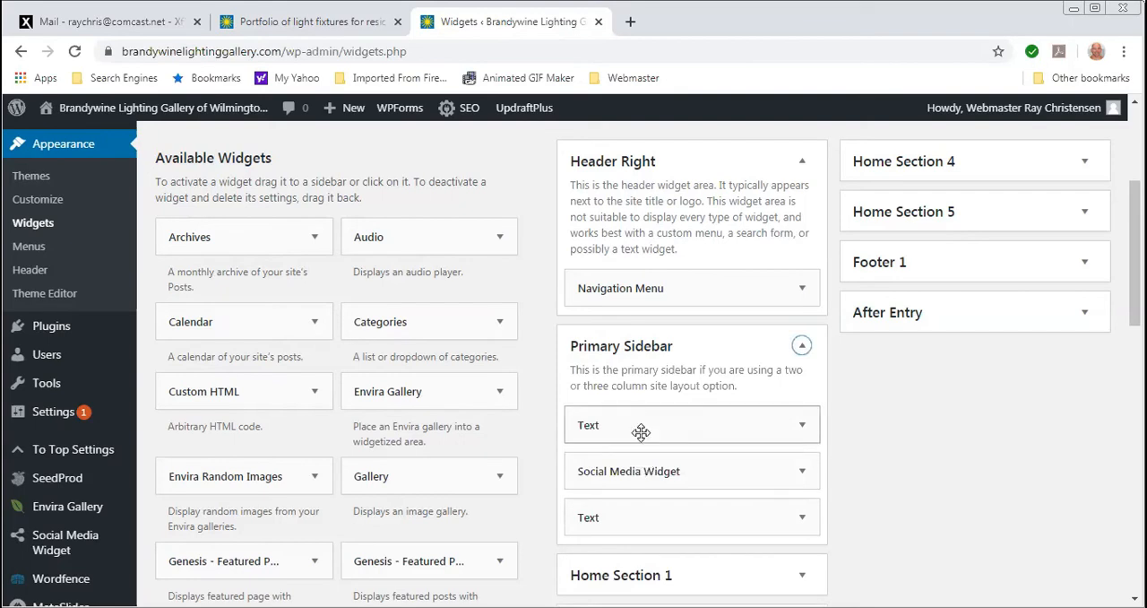
click(802, 519)
scroll(804, 524, down, 4)
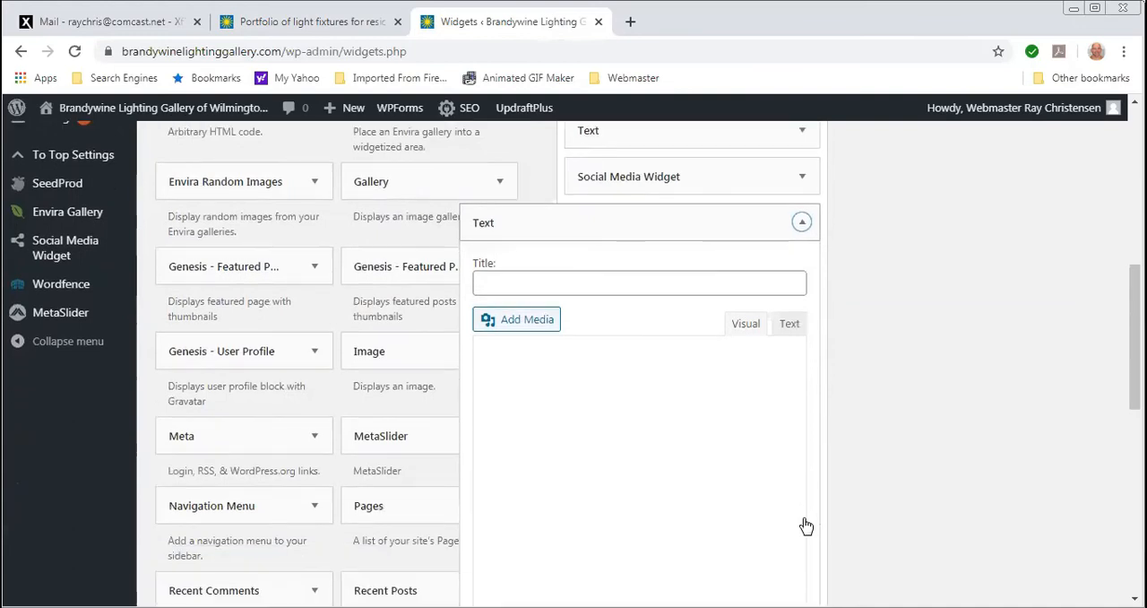
scroll(663, 436, down, 2)
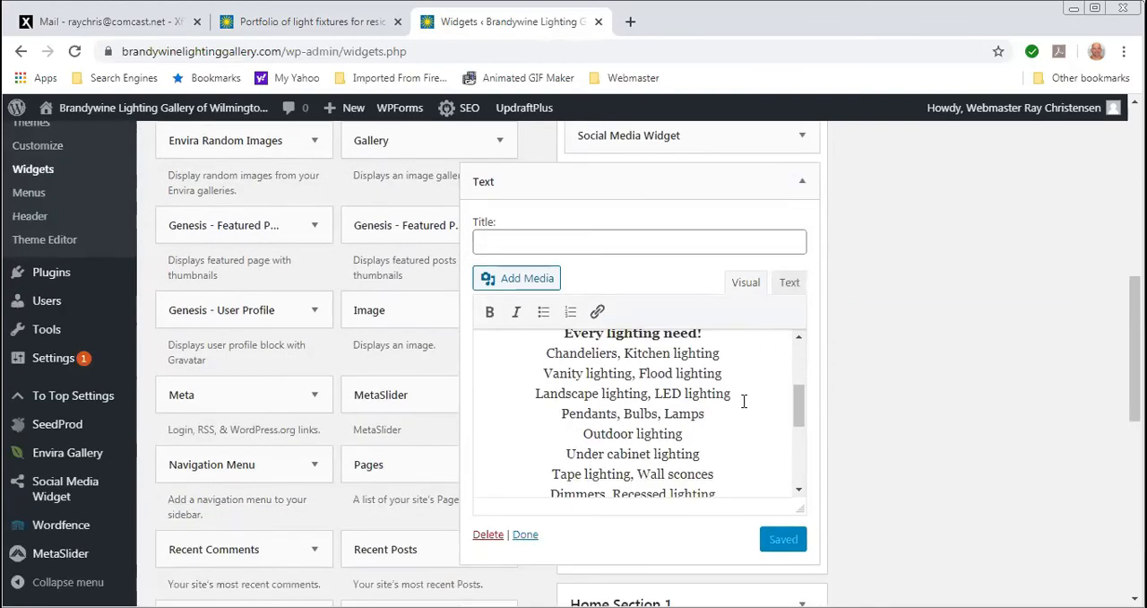
- Add ", Headlight," after "Pendants, Bulbs, Lamps" in the sidebar text widget and collapse the widget without saving
text(,)
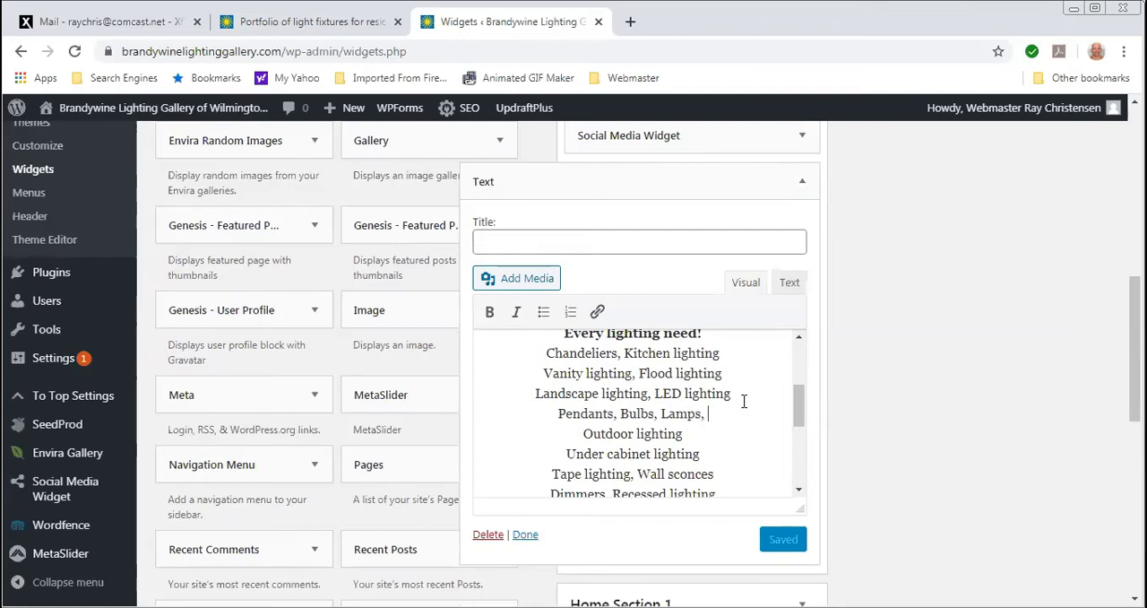
text( Hea)
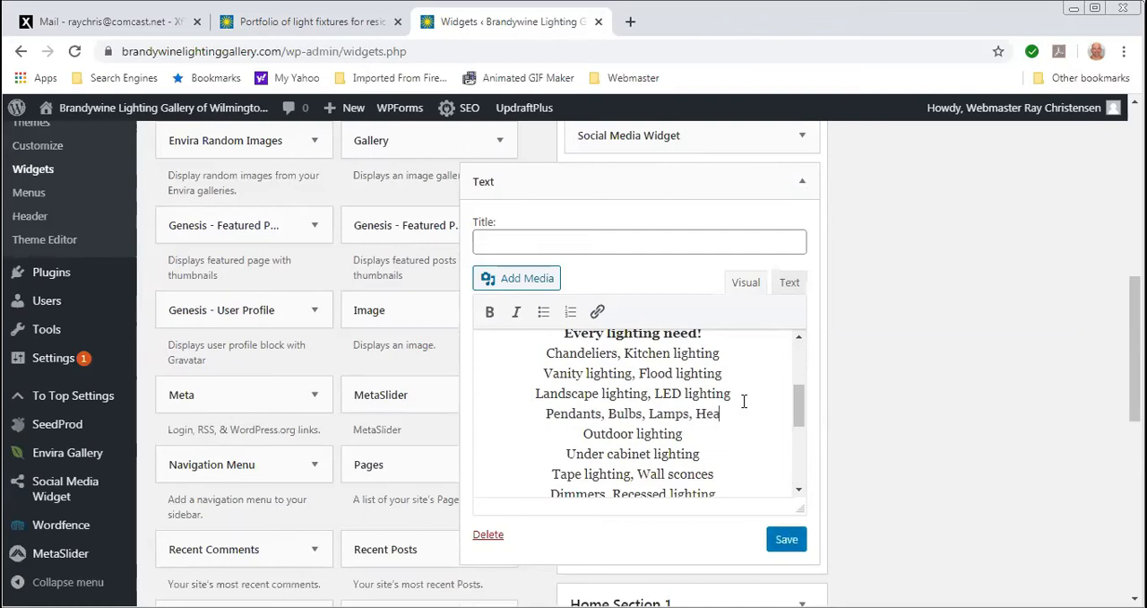
text(dlight,)
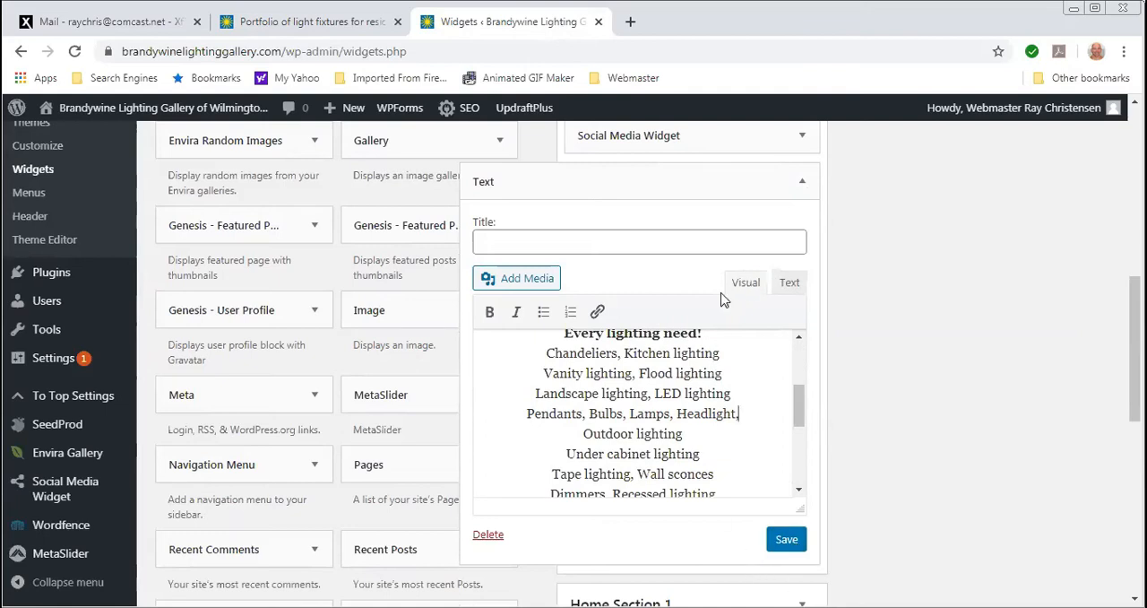
click(802, 181)
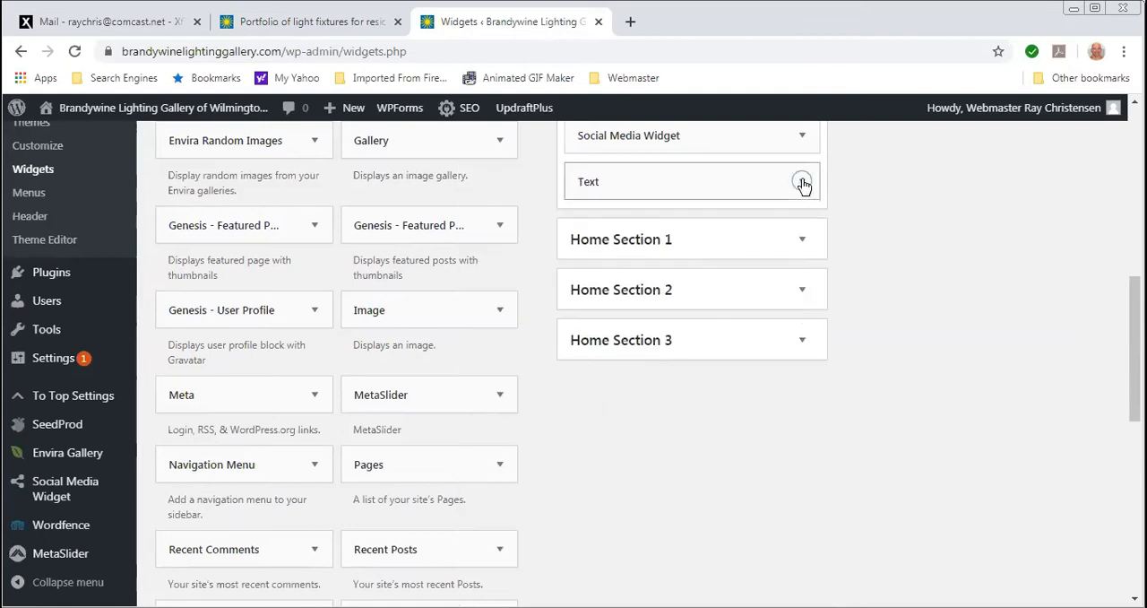
- Open the Footer 1 text widget and look through its links, contact details and copyright text
scroll(760, 446, up, 6)
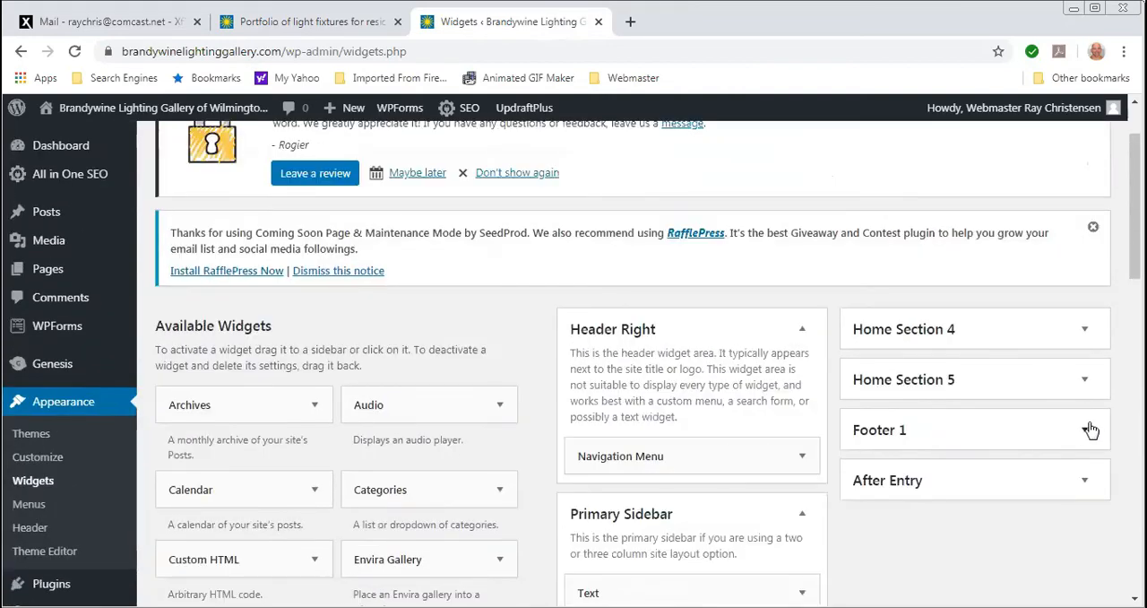
click(1087, 432)
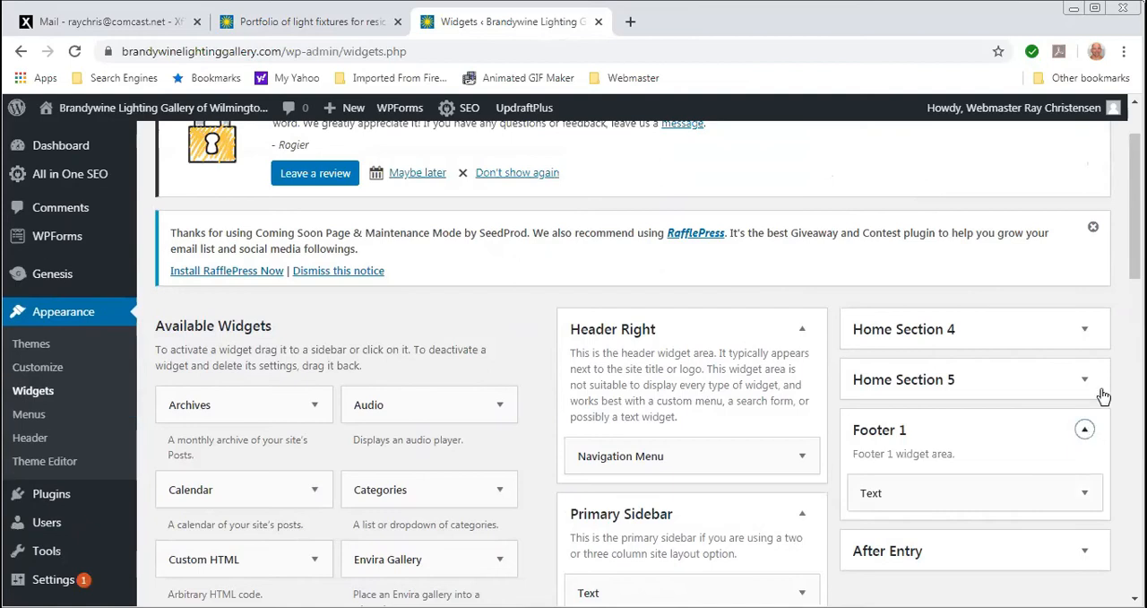
scroll(1116, 318, down, 2)
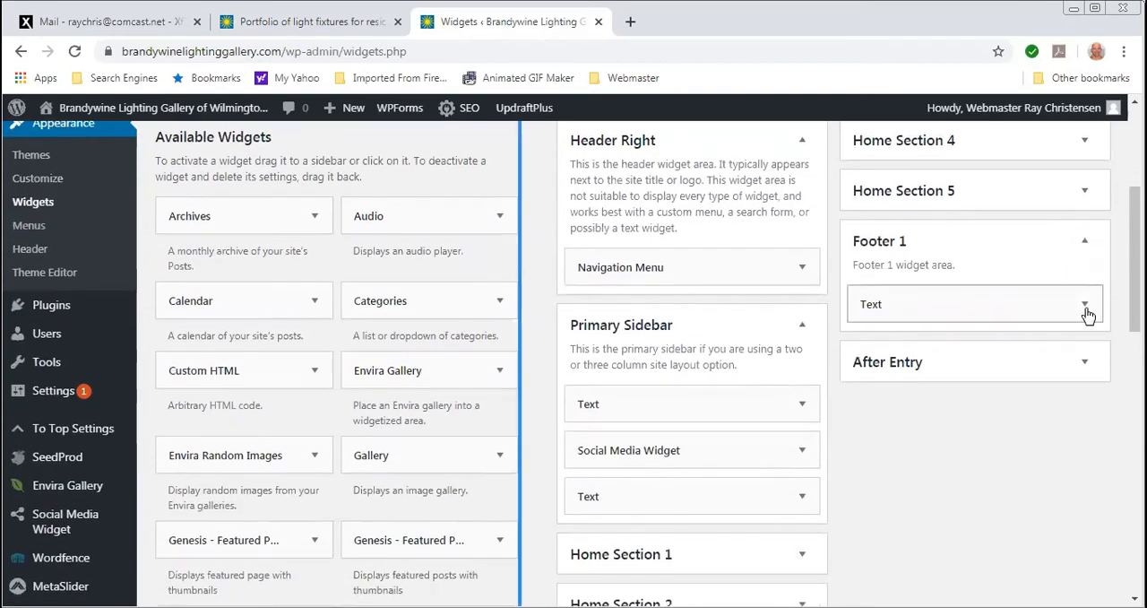
click(1086, 307)
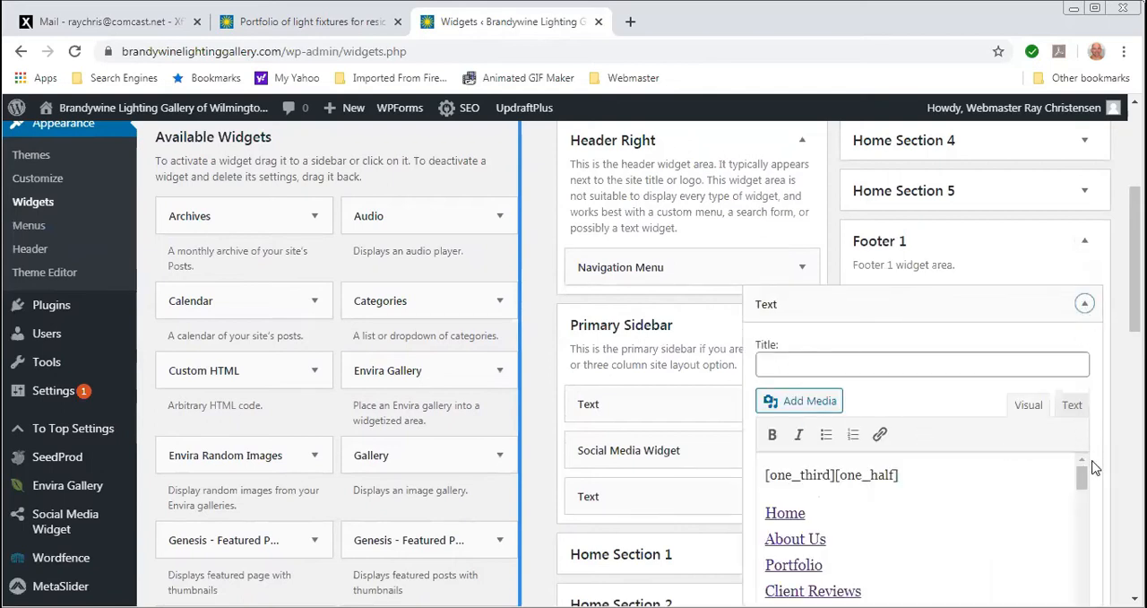
drag(1082, 476, 1074, 558)
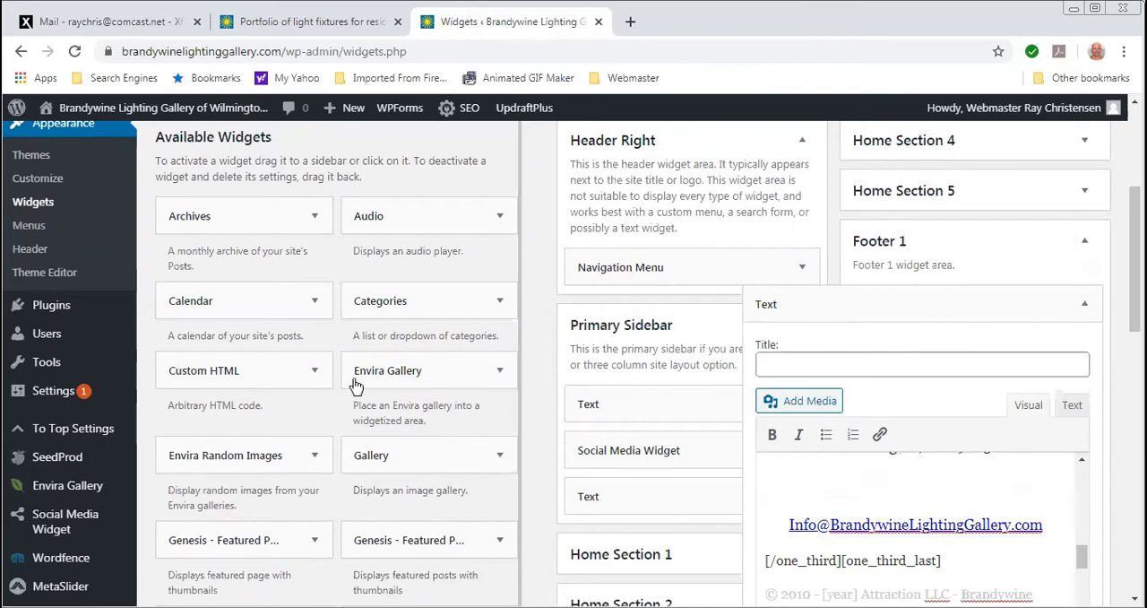
- Leave the Widgets page, discarding the unsaved changes, and look through the list of installed plugins
mouse_move(85, 540)
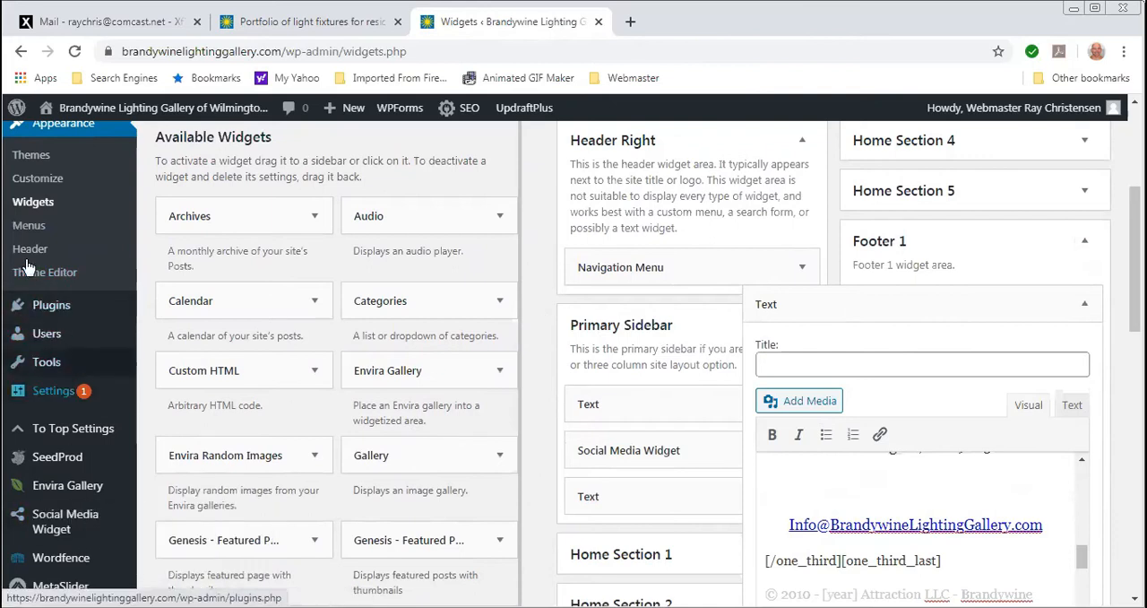
click(40, 310)
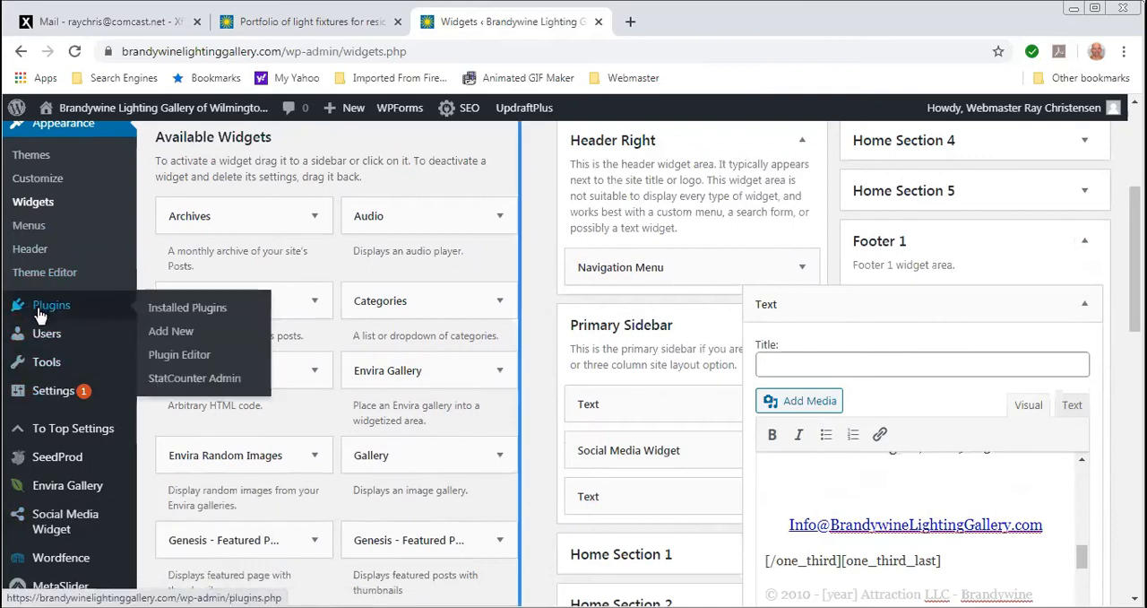
click(656, 148)
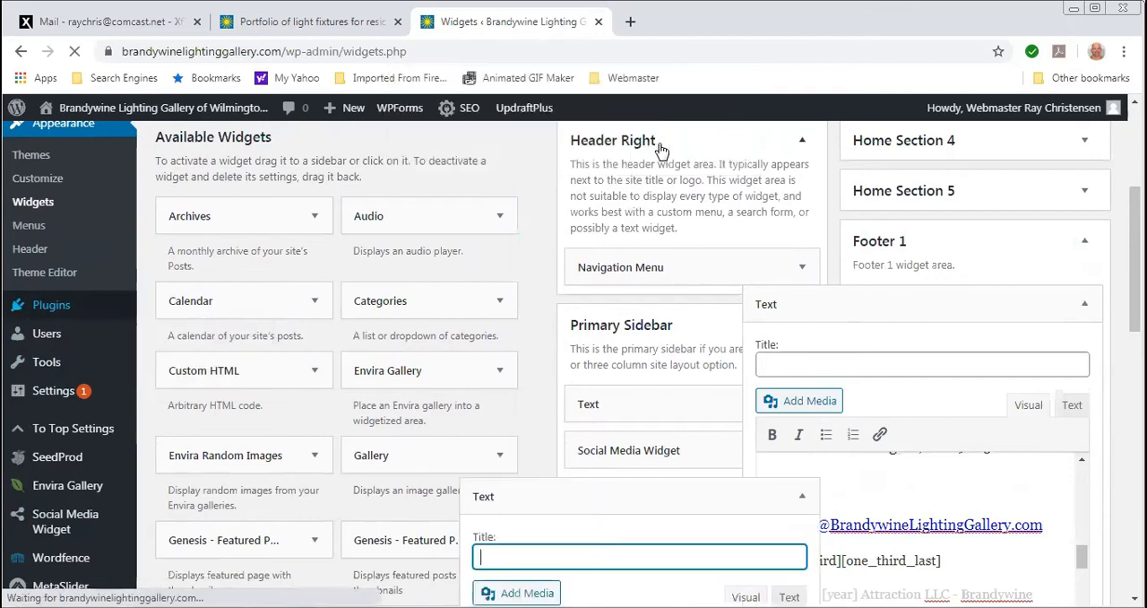
mouse_move(54, 311)
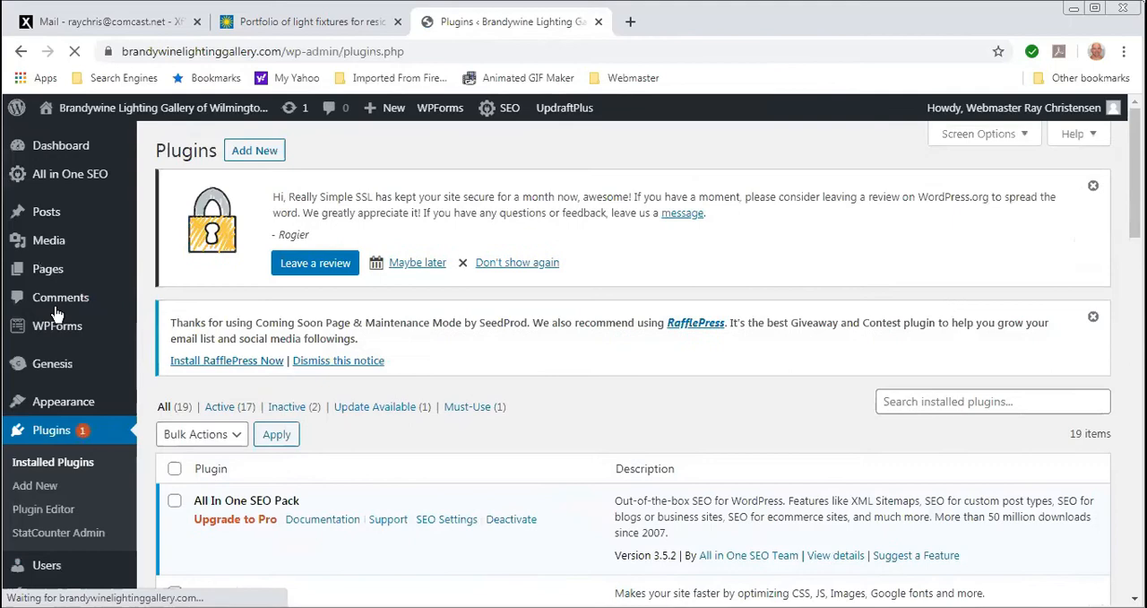
scroll(349, 462, down, 3)
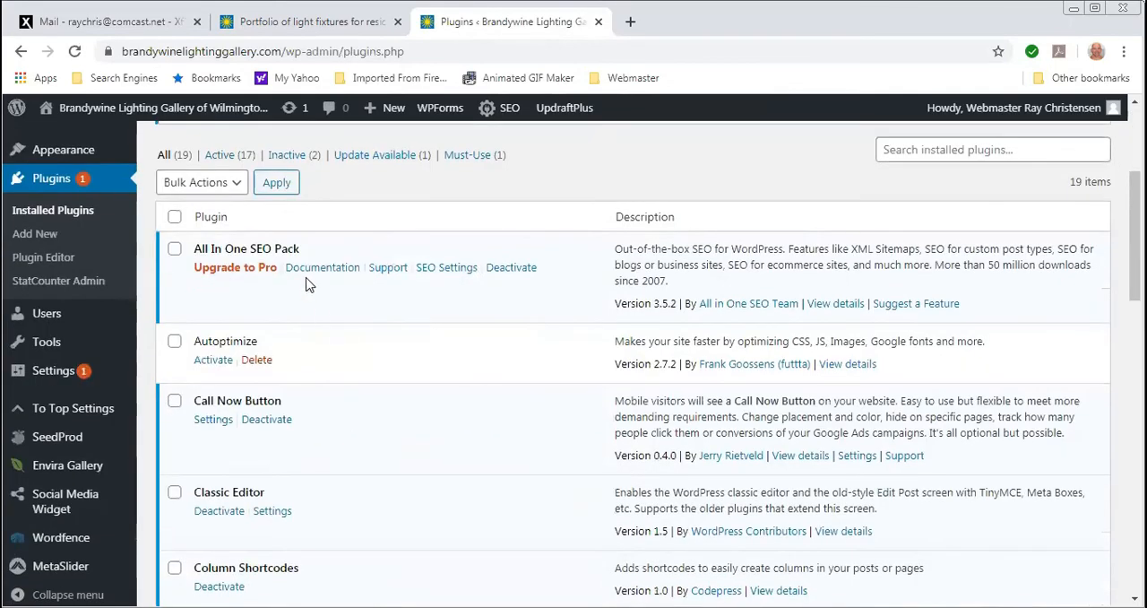
scroll(305, 285, down, 2)
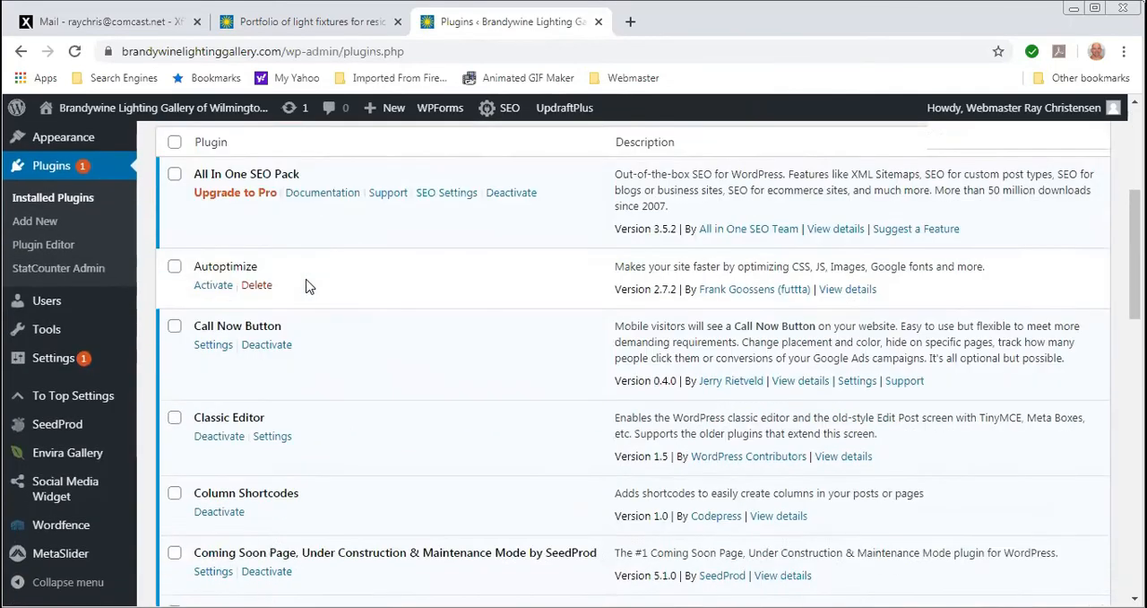
- View the Portfolio page in a narrow, phone-width window to check its call button, closing the showroom6a.jpg image tab
click(349, 24)
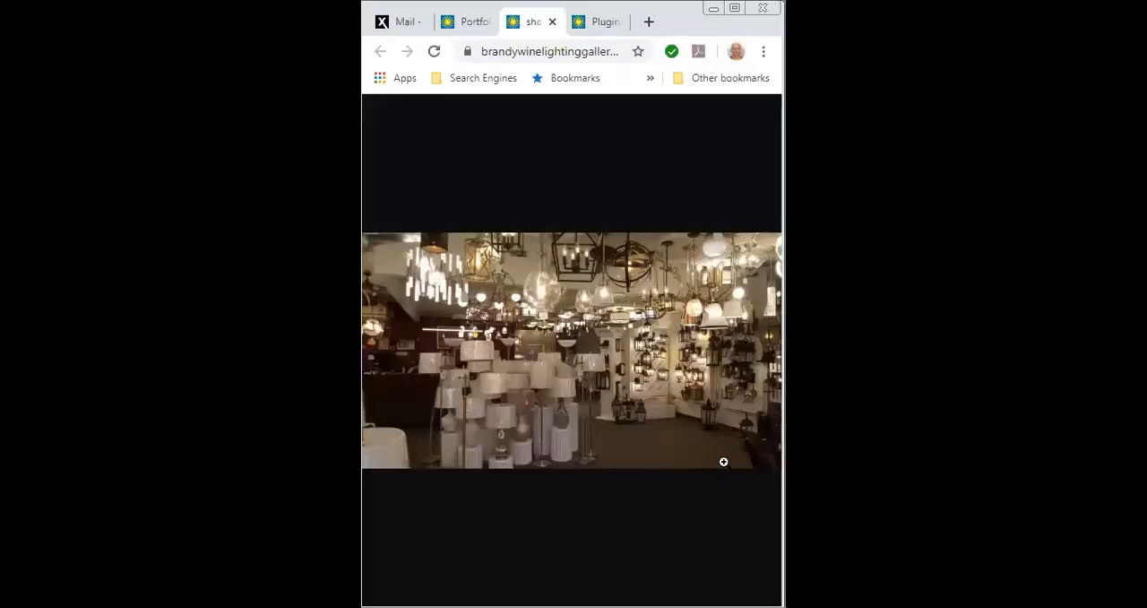
click(552, 23)
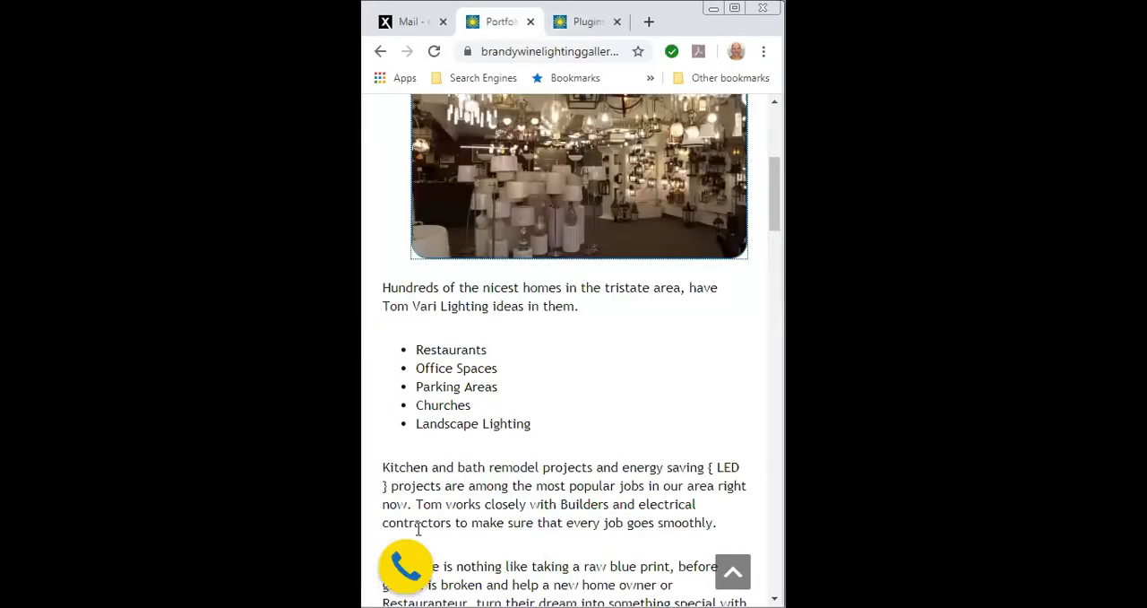
scroll(549, 497, up, 1)
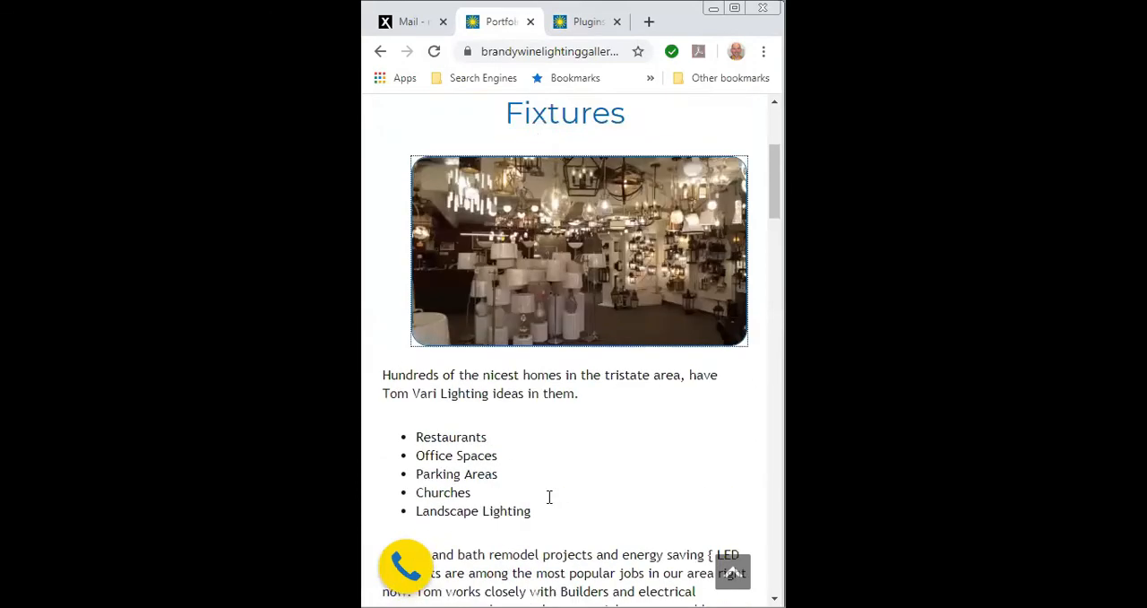
- Look through the phone-width Portfolio page down to its footer, and widen the browser window back to desktop size
scroll(549, 497, up, 3)
scroll(535, 494, down, 10)
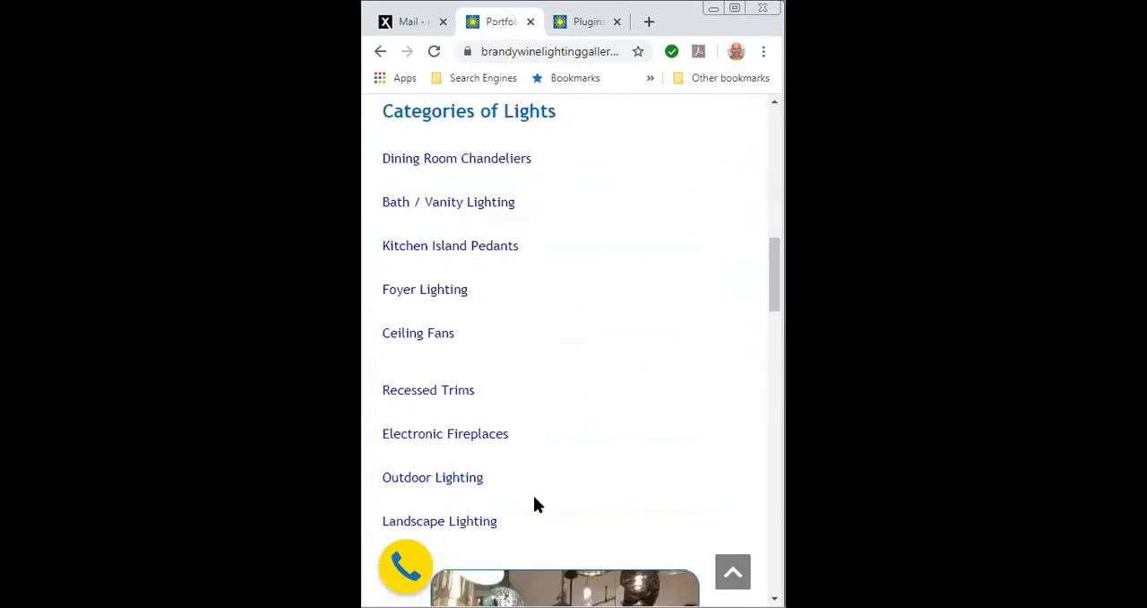
scroll(535, 504, down, 15)
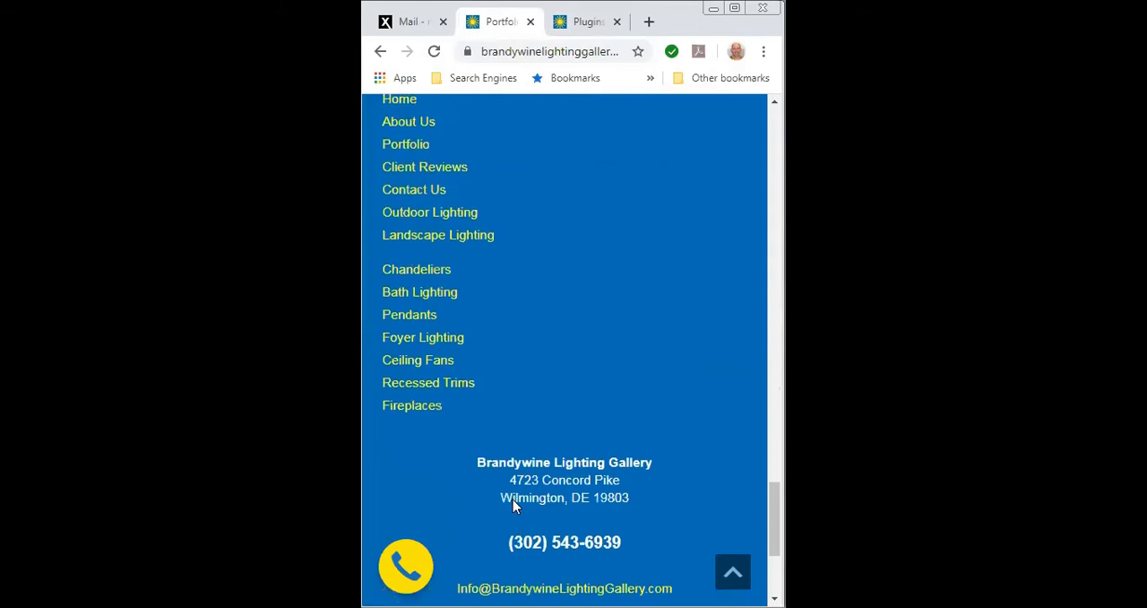
scroll(512, 500, up, 15)
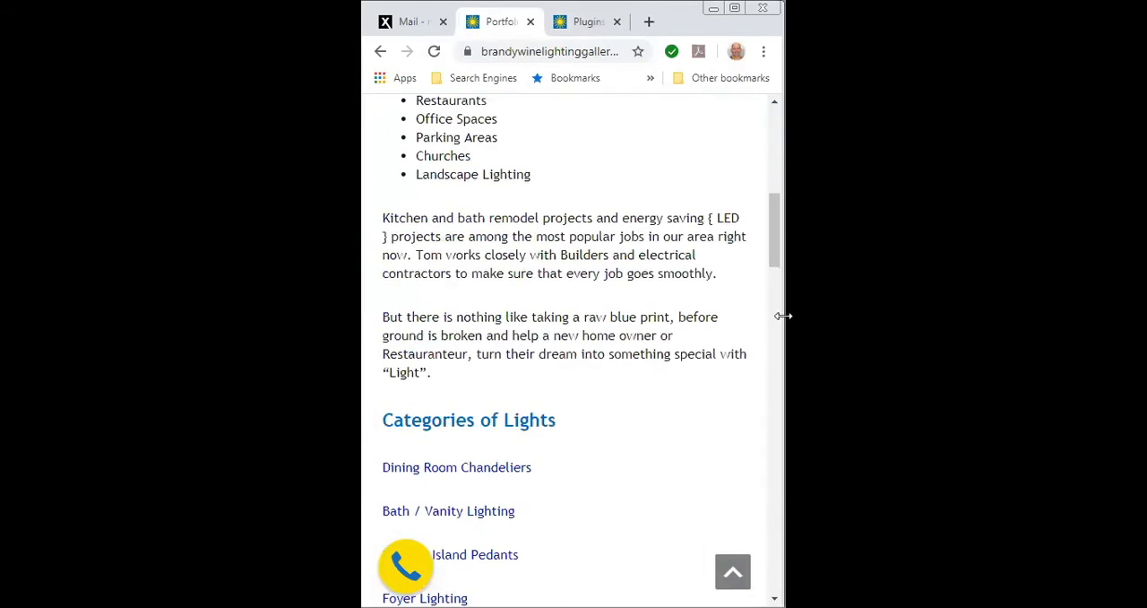
drag(784, 315, 1121, 315)
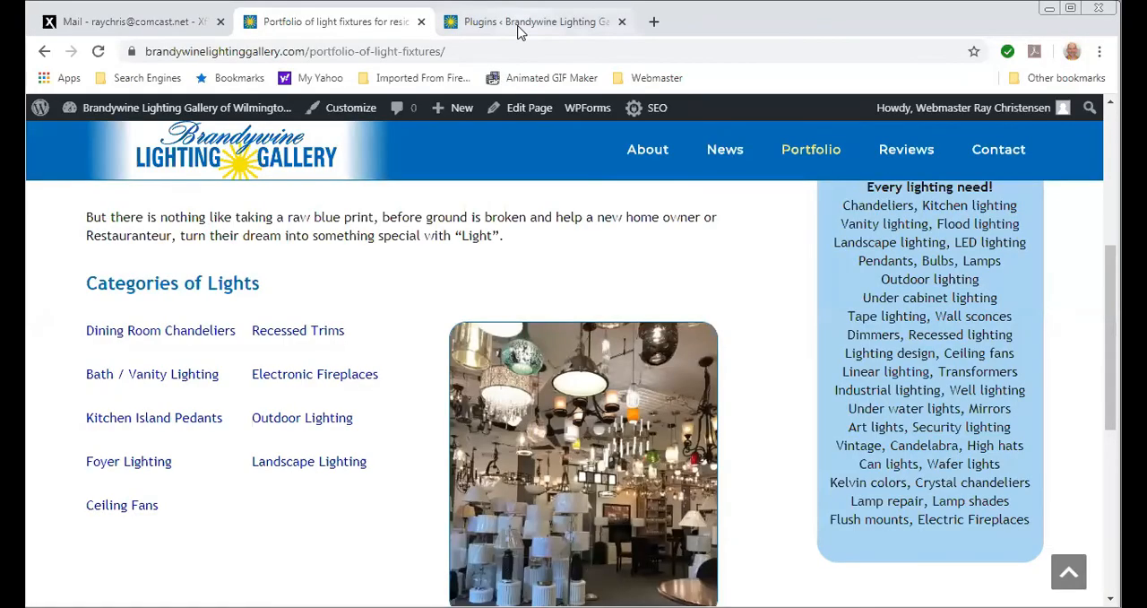
- Return to the installed plugins list and look through the plugins from Classic Editor to Social Media Widget
click(519, 29)
scroll(280, 393, down, 2)
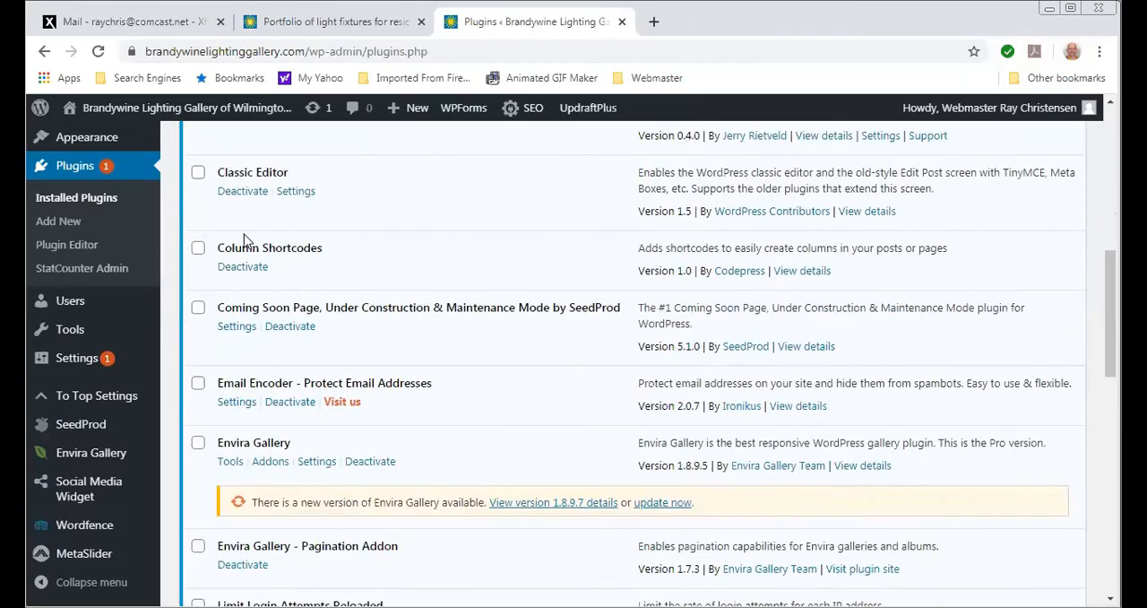
scroll(257, 264, down, 3)
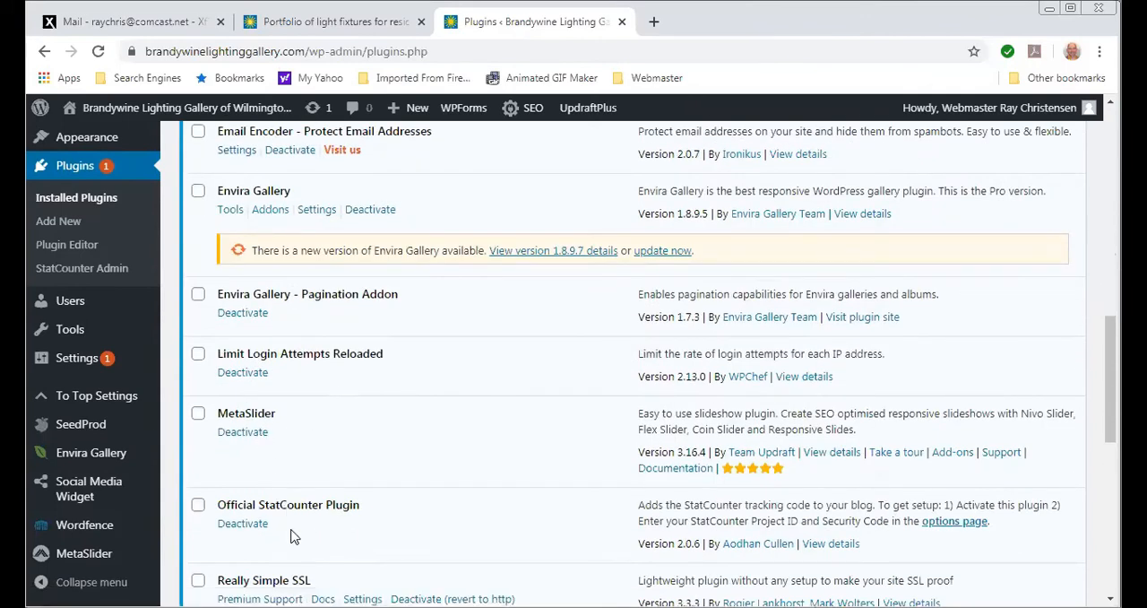
scroll(292, 536, down, 1)
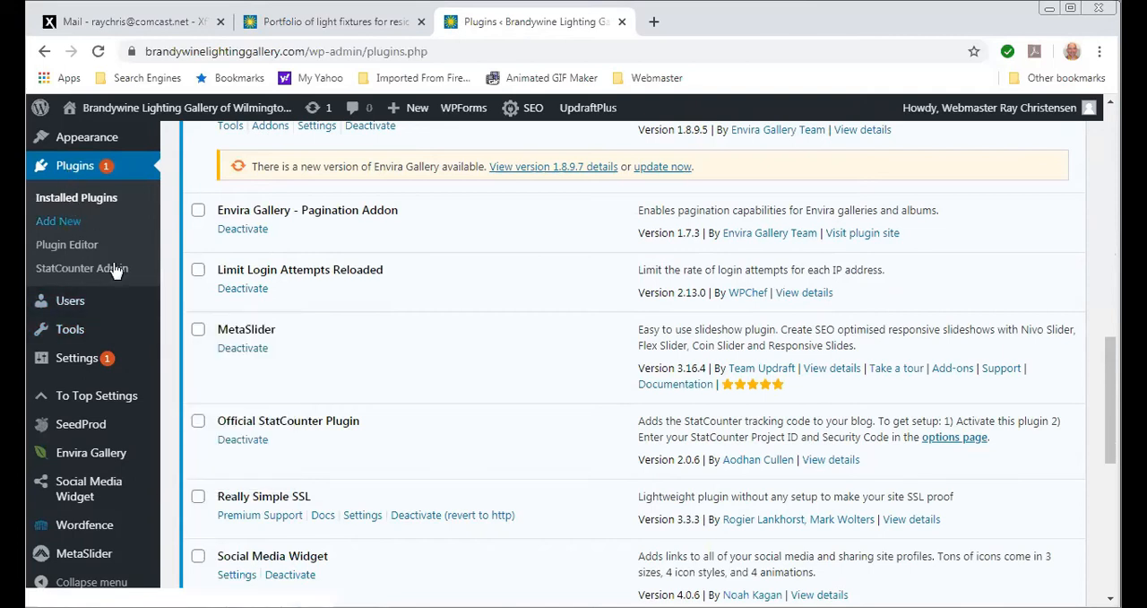
scroll(289, 485, up, 10)
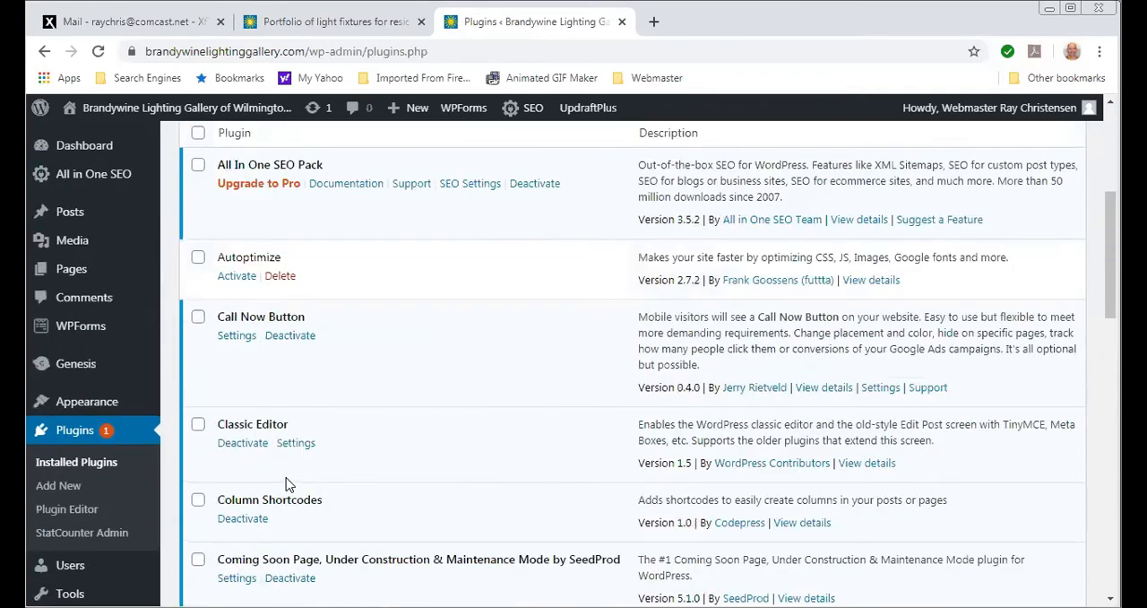
mouse_move(85, 209)
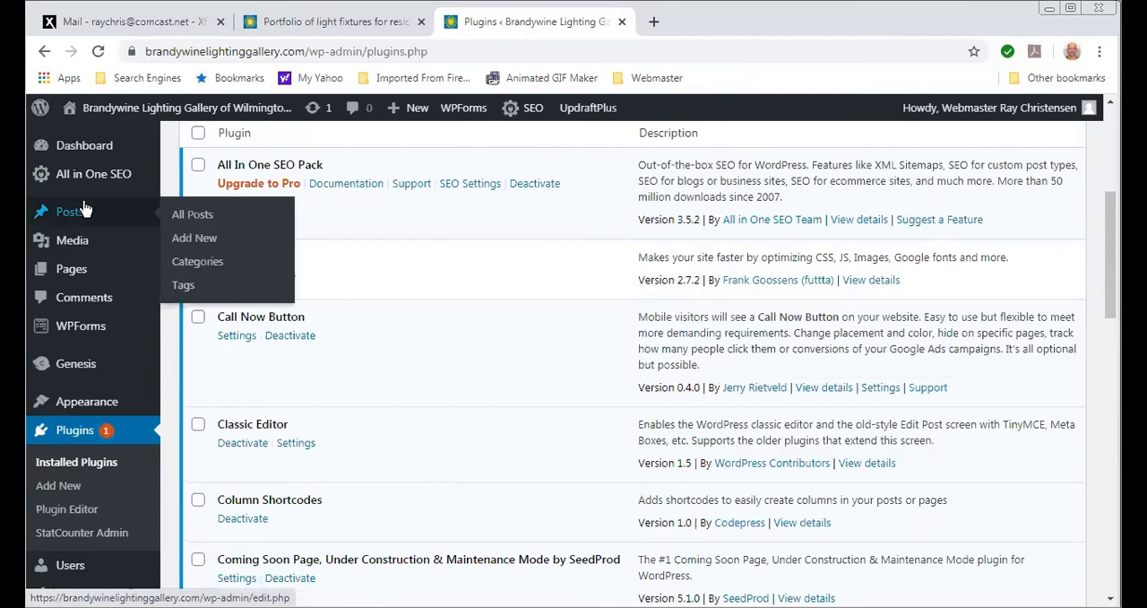
mouse_move(76, 170)
scroll(76, 169, up, 1)
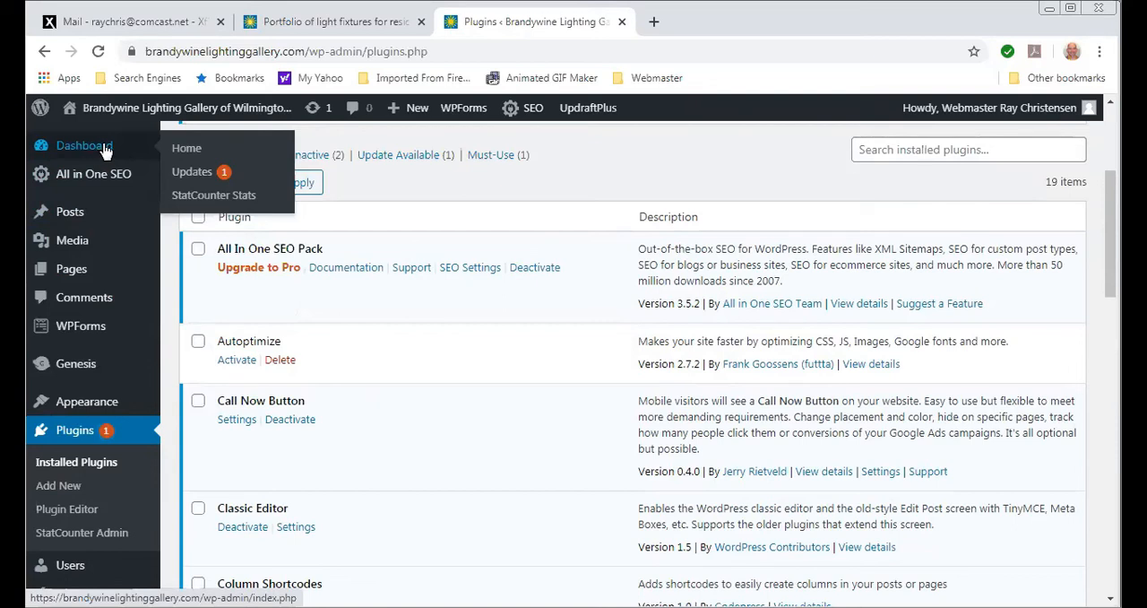
- Open the StatCounter Stats page in WordPress and log in with the account username and password
click(208, 203)
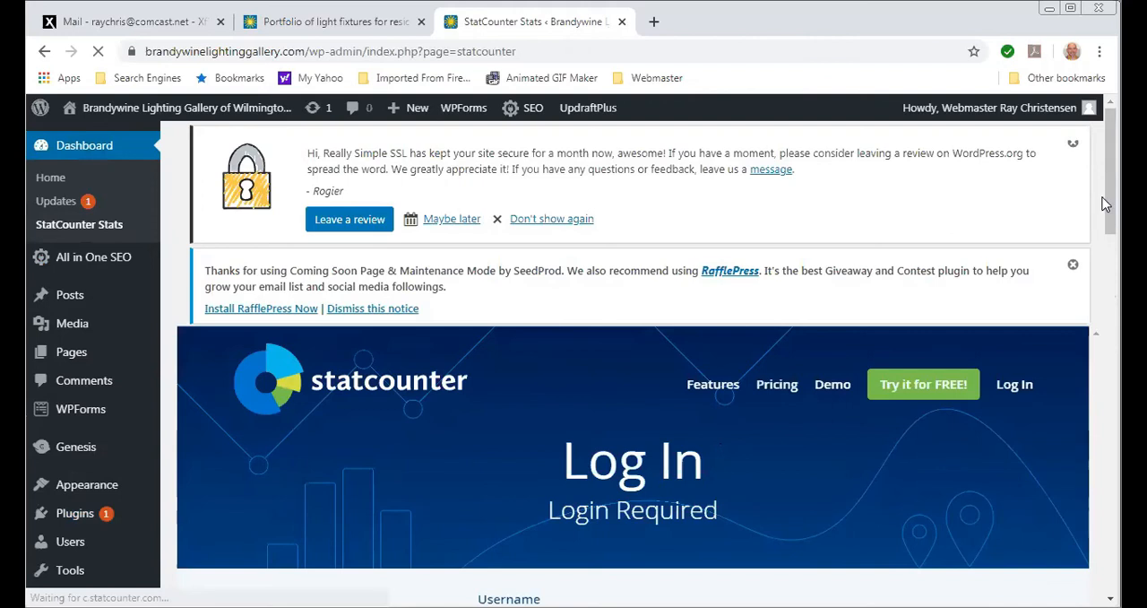
scroll(1107, 199, down, 3)
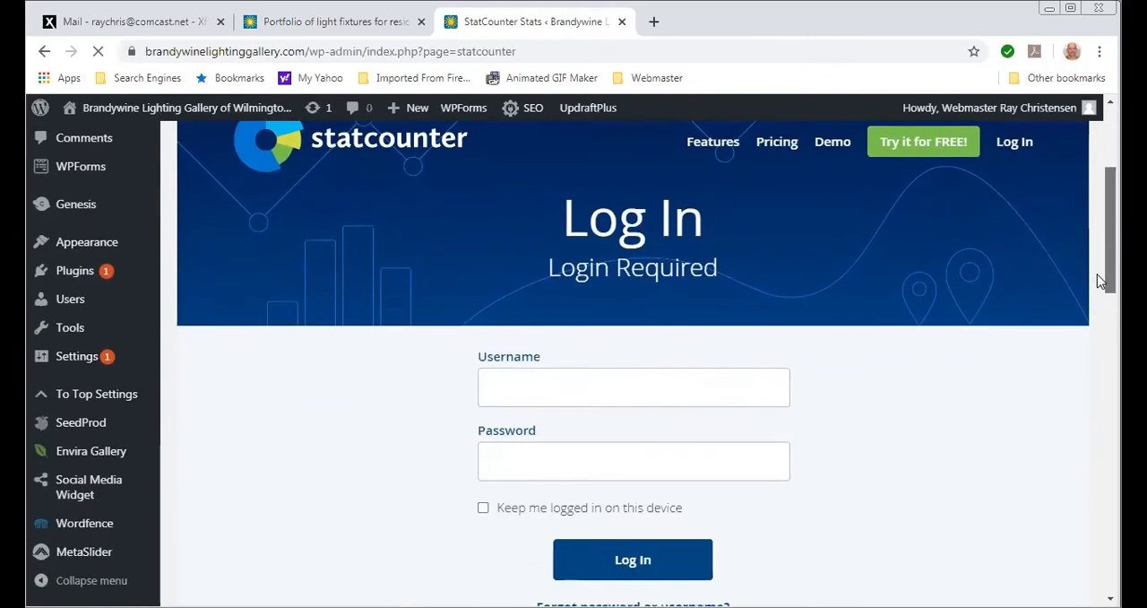
scroll(1101, 280, down, 2)
click(529, 253)
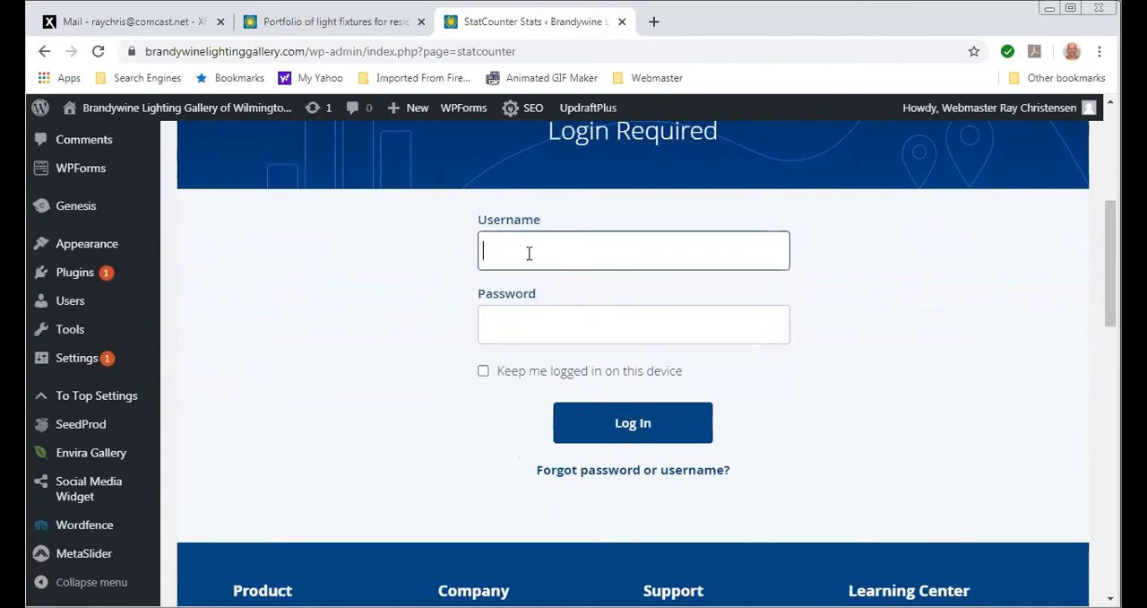
text(brandy3)
key(Tab)
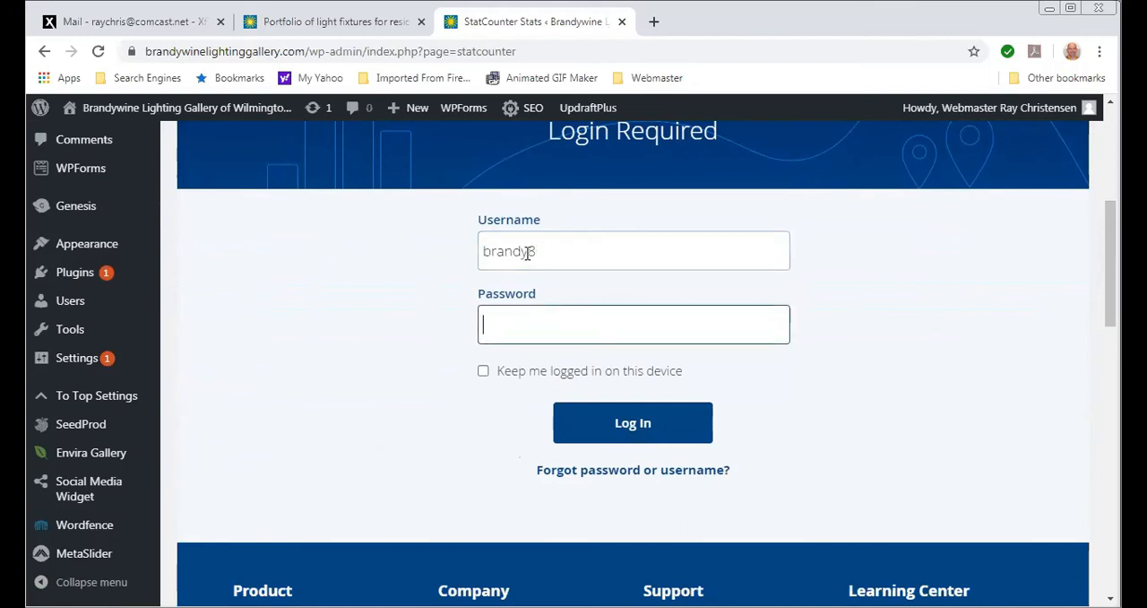
text(••••••)
click(625, 428)
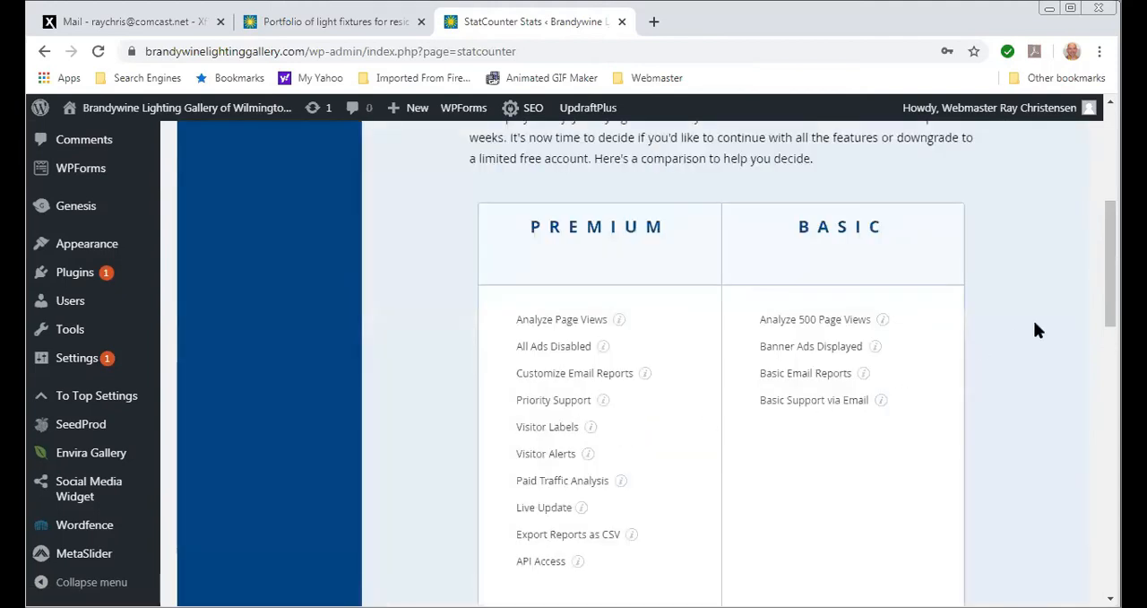
- Compare the StatCounter Premium and Basic plans and downgrade the account to Basic
drag(1109, 258, 1094, 350)
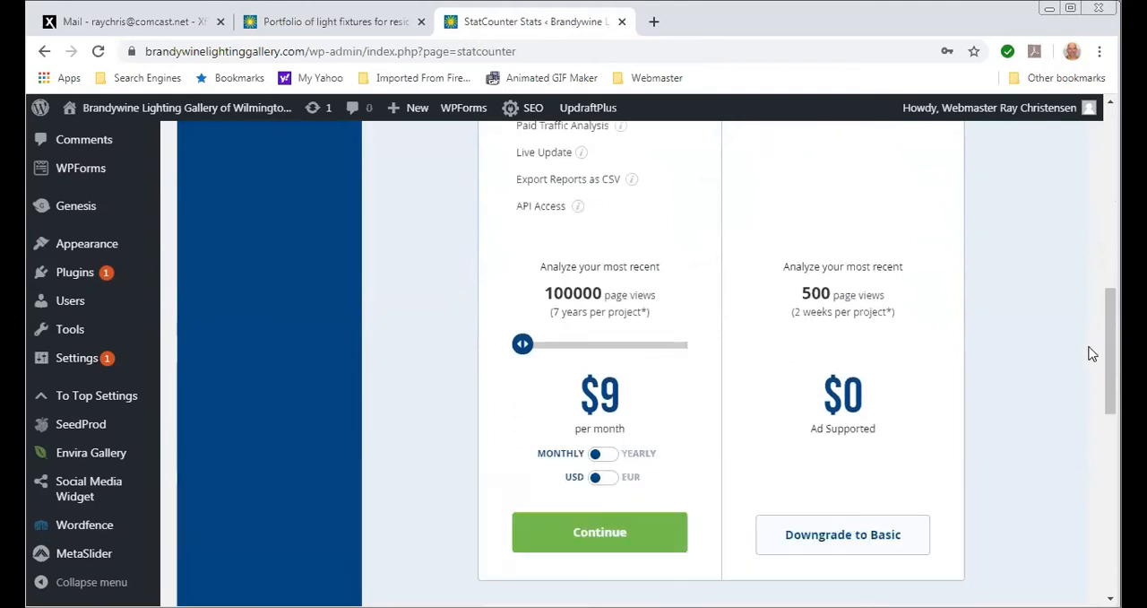
click(835, 545)
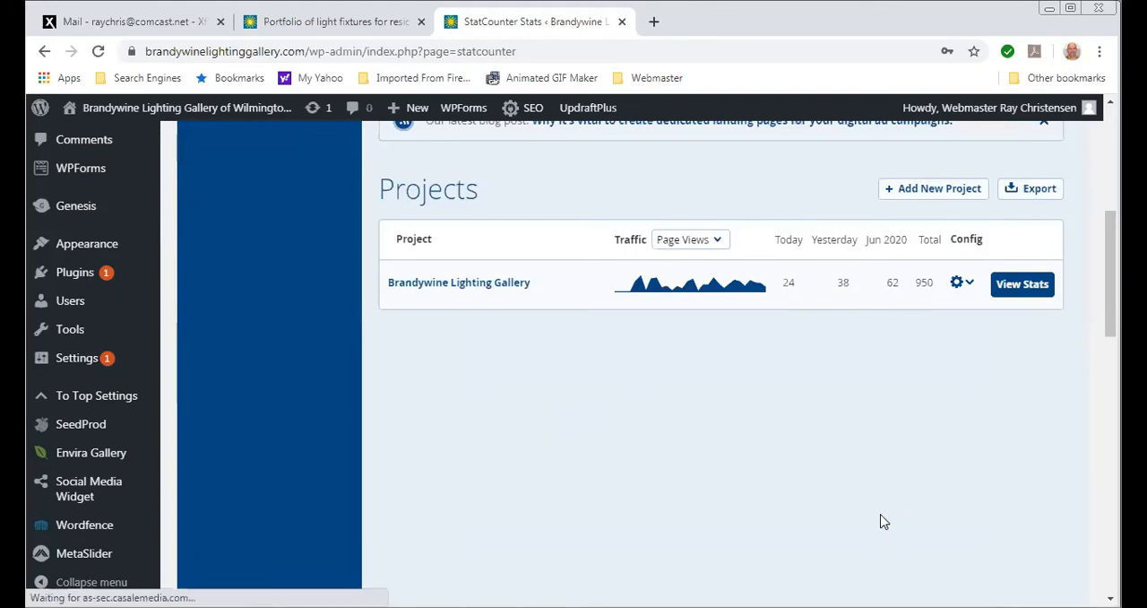
scroll(883, 520, up, 3)
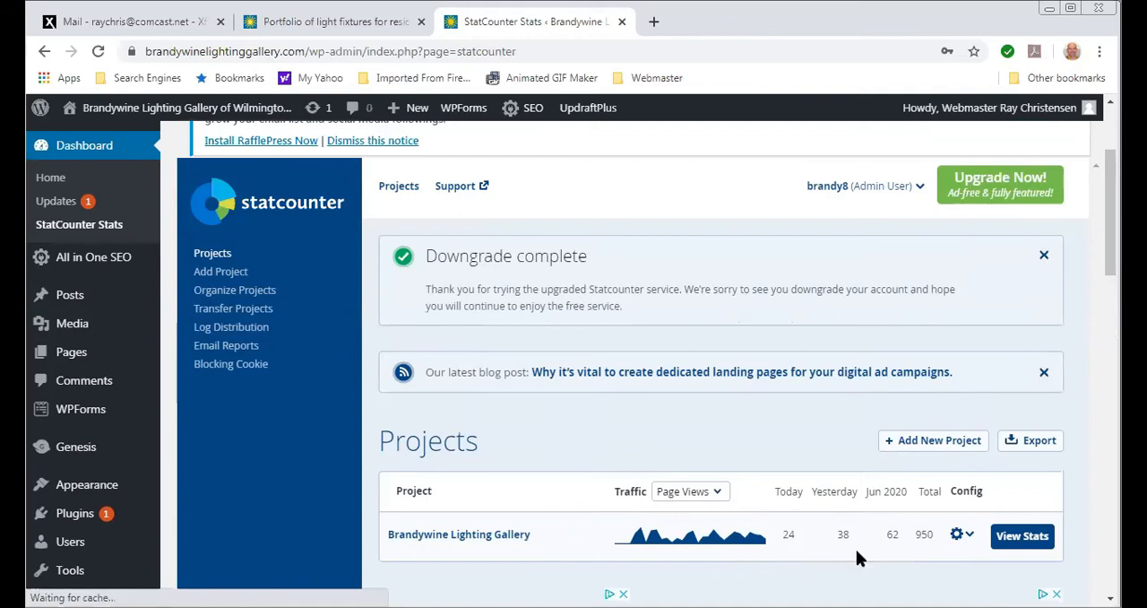
- View the Brandywine Lighting Gallery project's summary stats and hide Page Views and New Visitors in the chart
click(1026, 544)
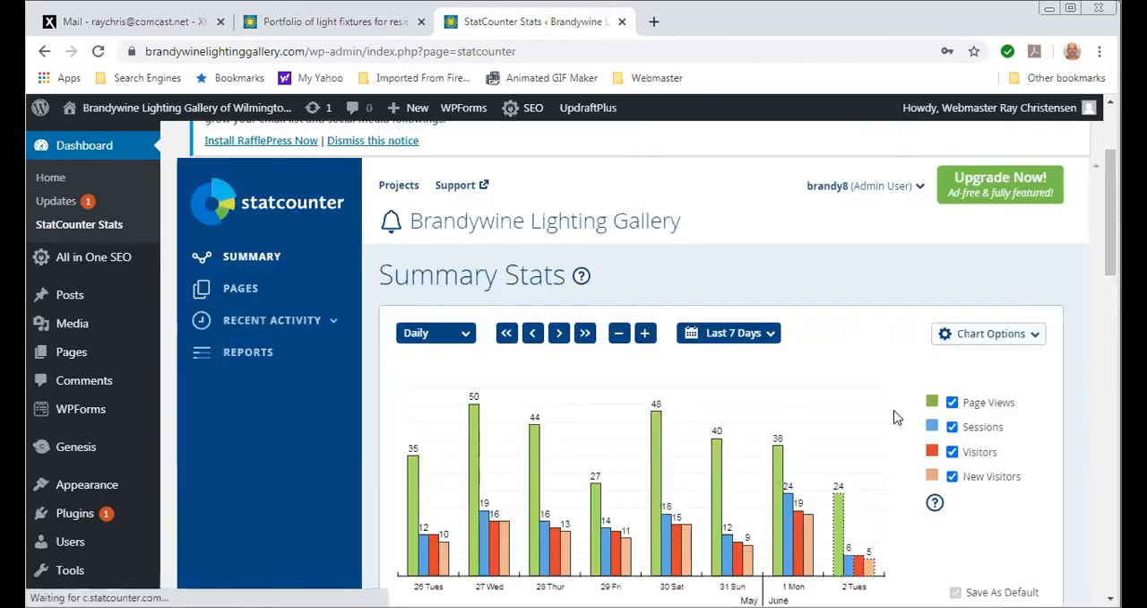
scroll(897, 417, down, 2)
scroll(898, 418, up, 1)
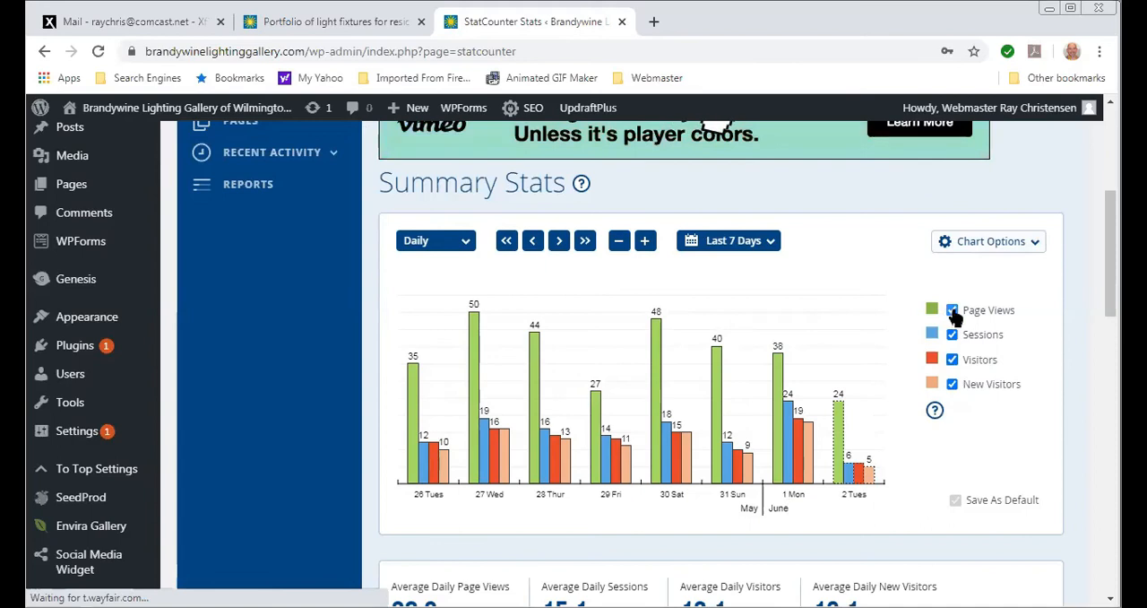
click(951, 311)
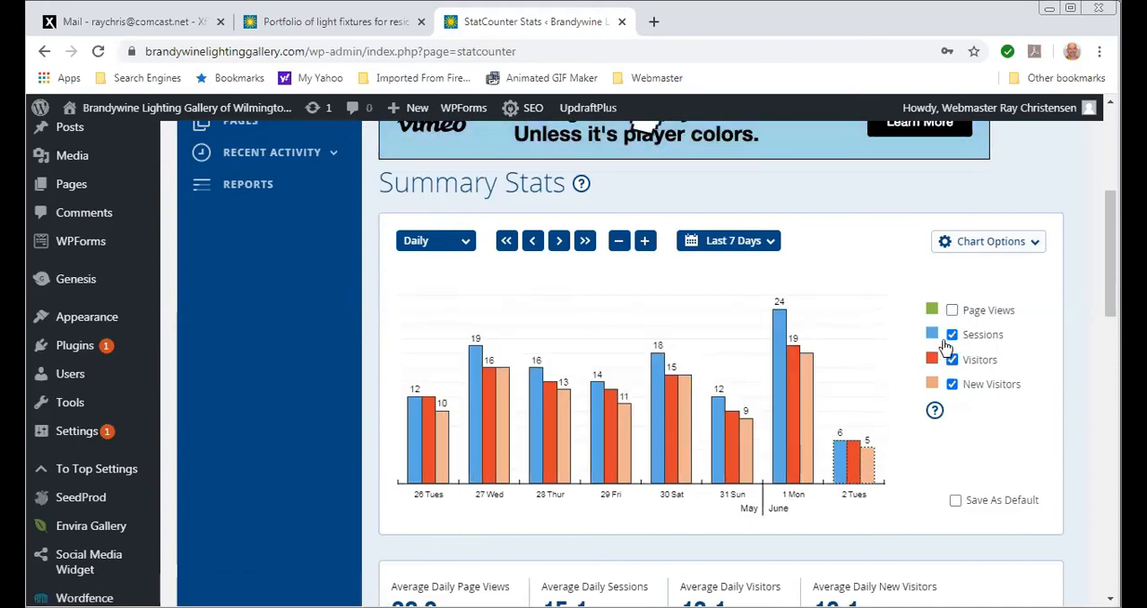
click(952, 310)
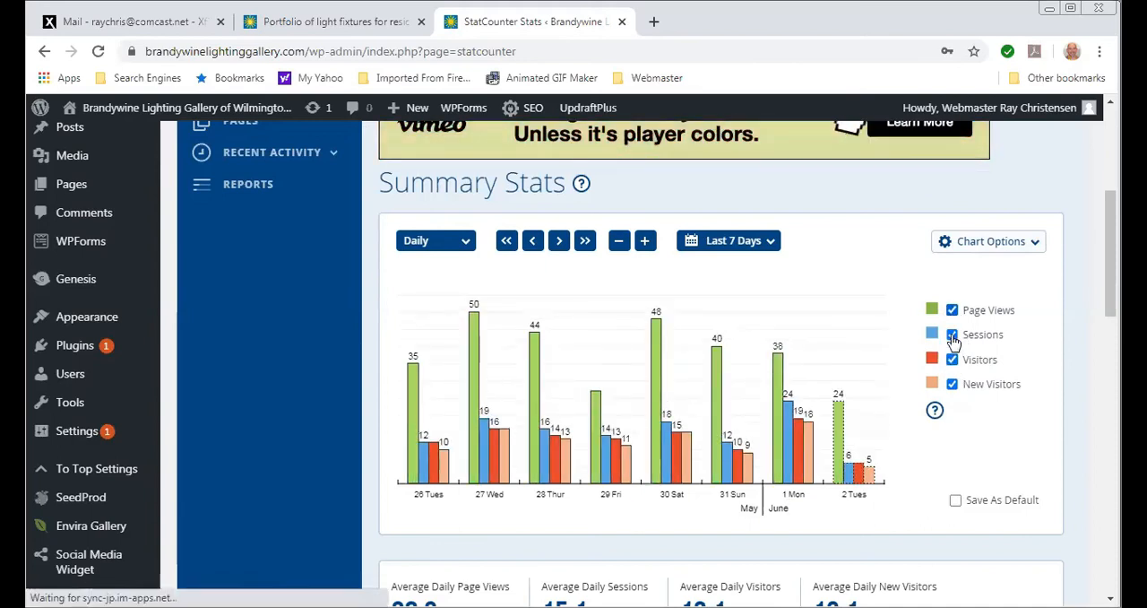
click(952, 311)
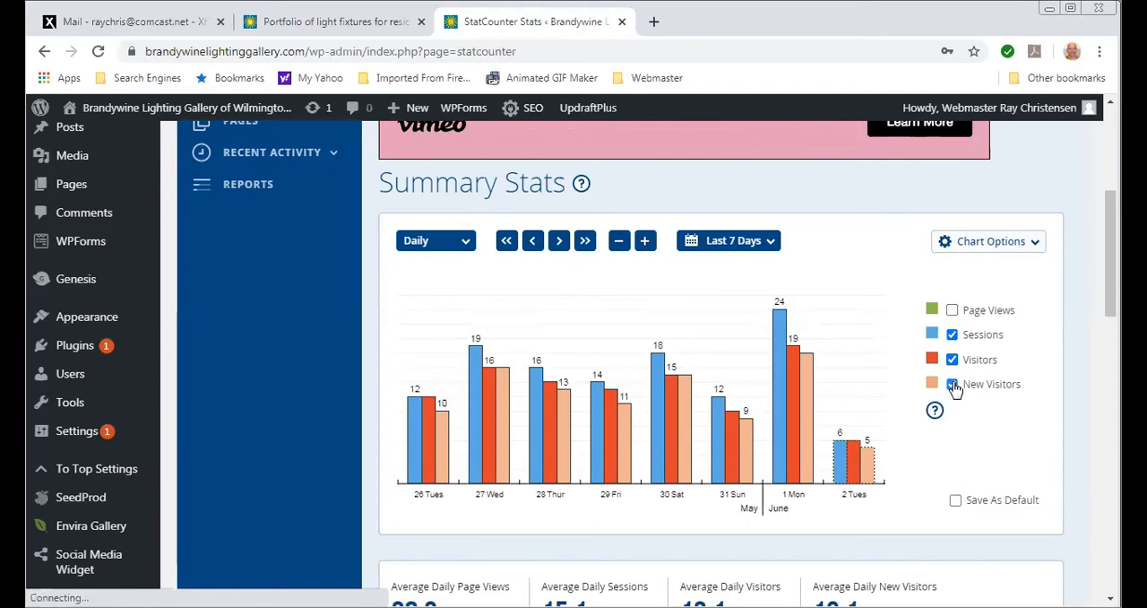
click(951, 384)
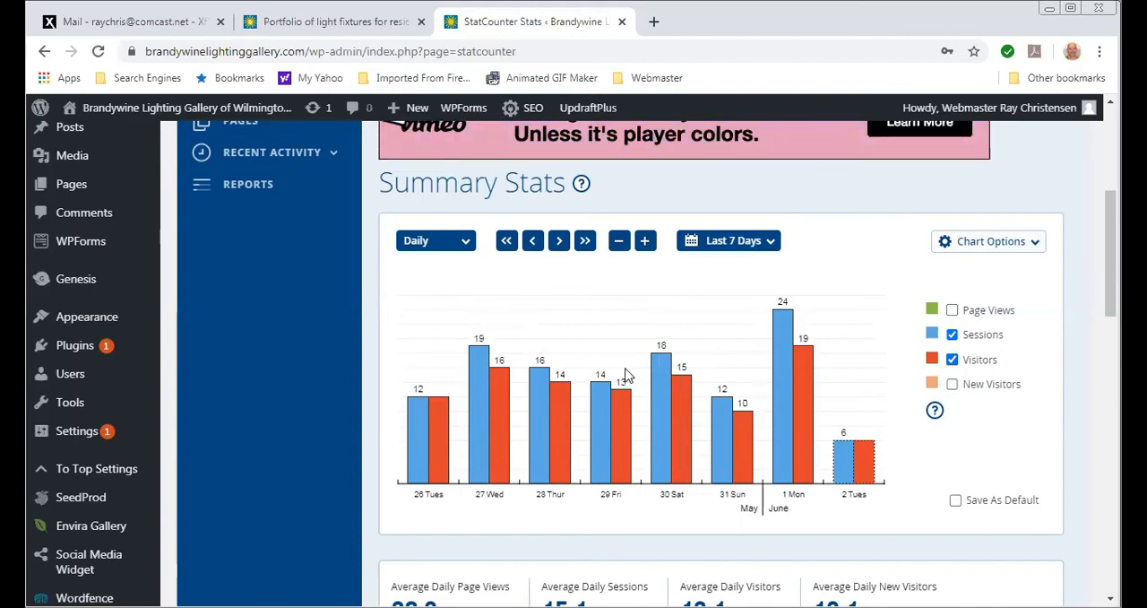
- Set the summary chart to Weekly intervals with the This Year date range
click(443, 247)
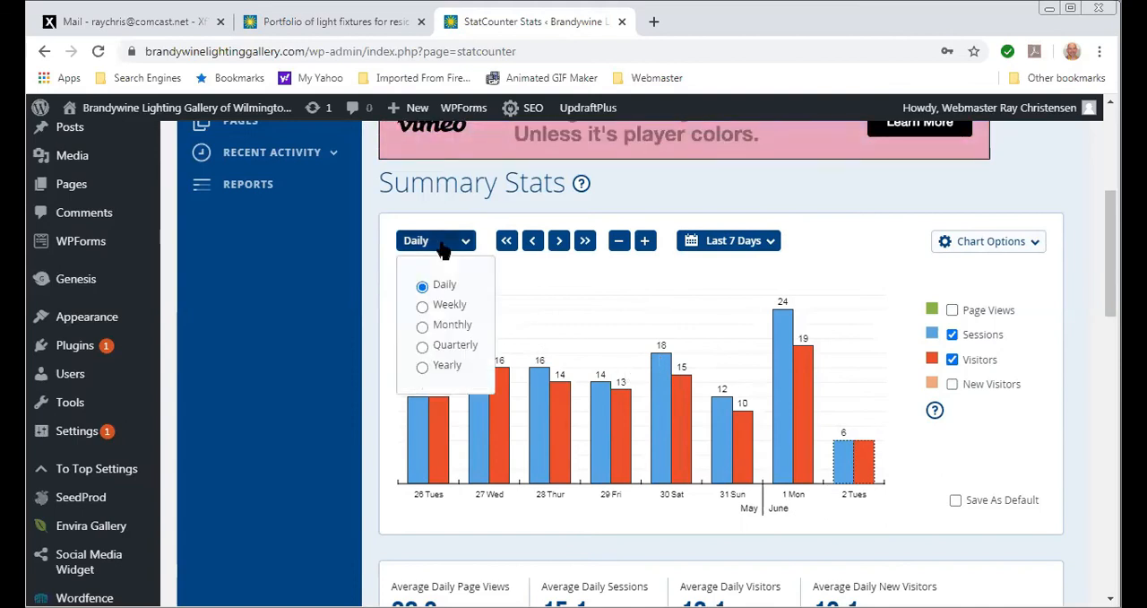
click(423, 306)
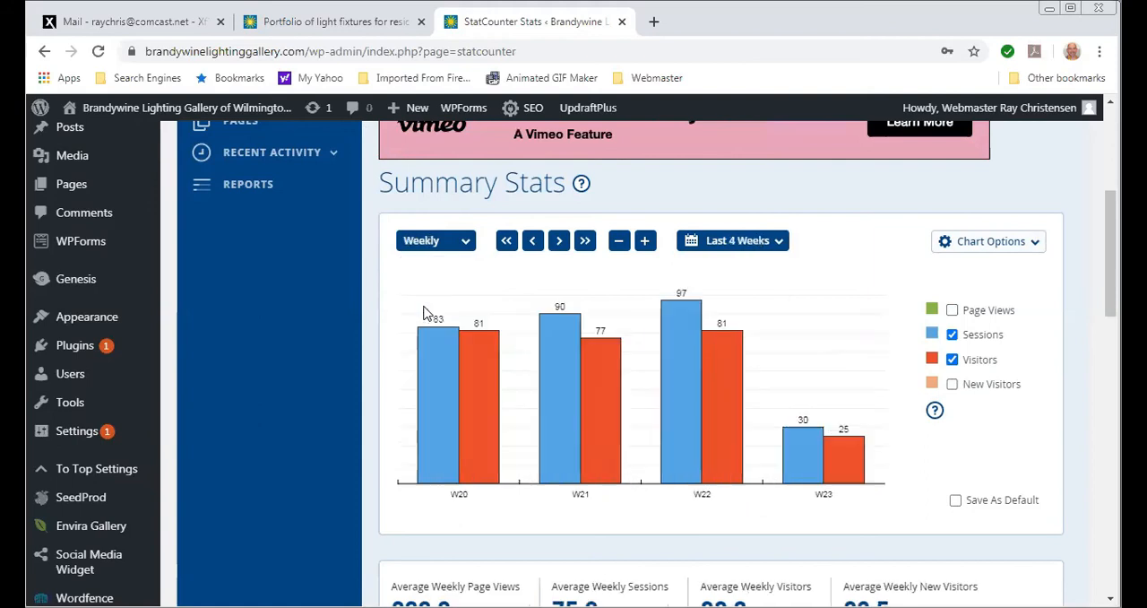
click(752, 250)
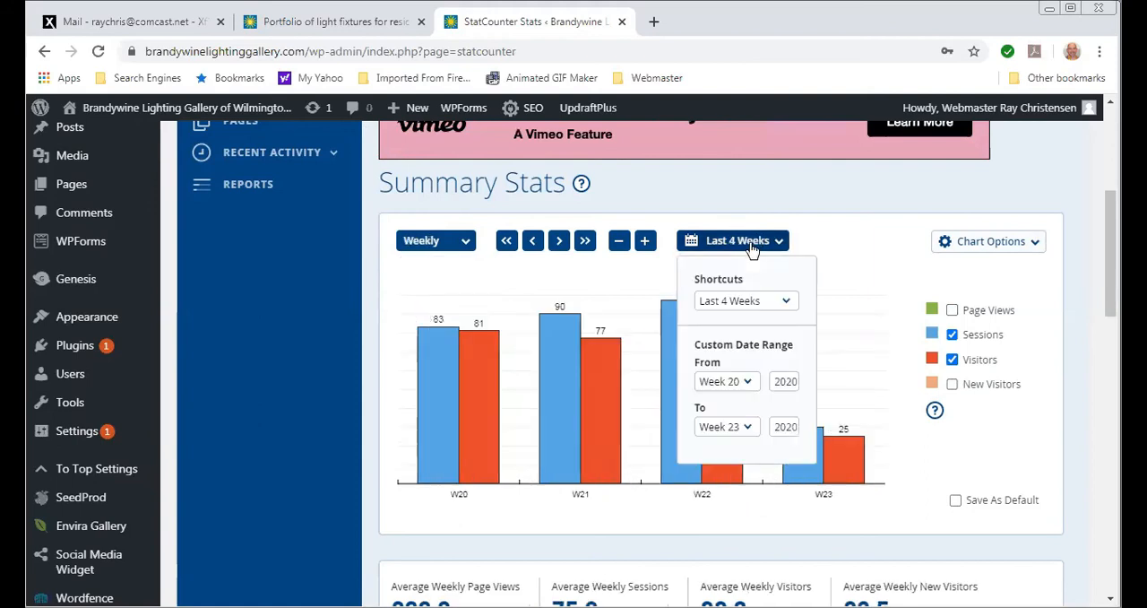
click(771, 307)
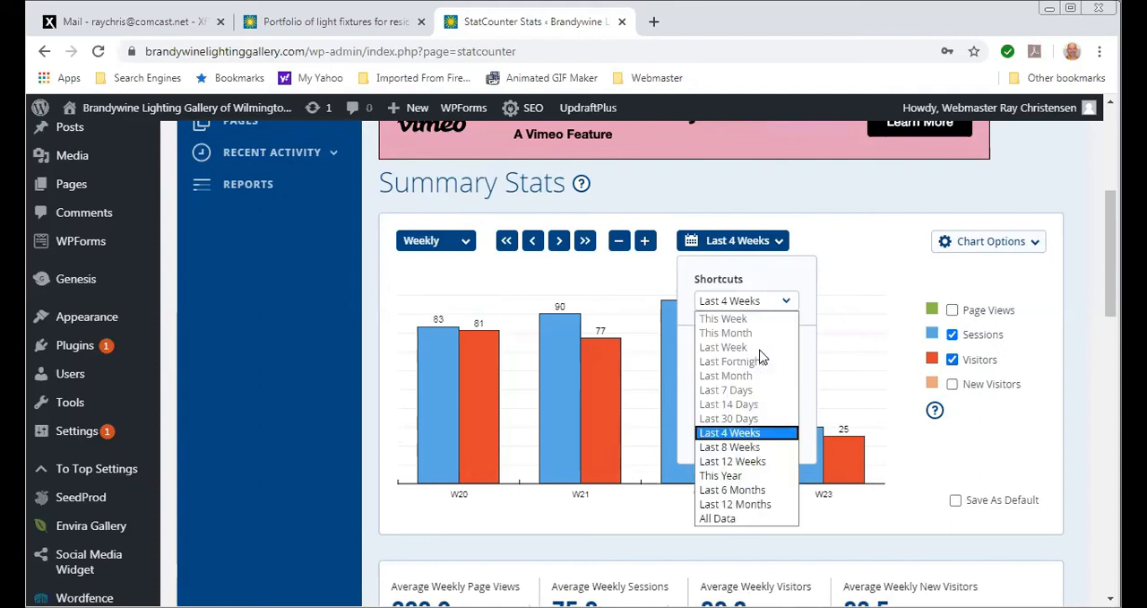
click(739, 477)
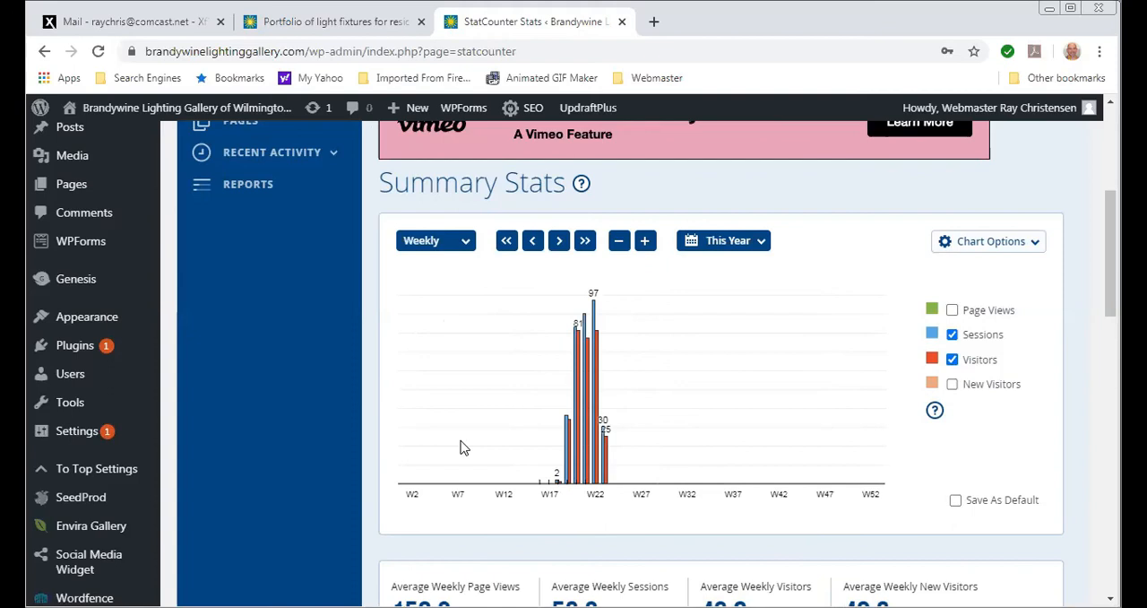
- Open the project's Pages statistics and look through the sessions recorded for each page
scroll(366, 375, up, 3)
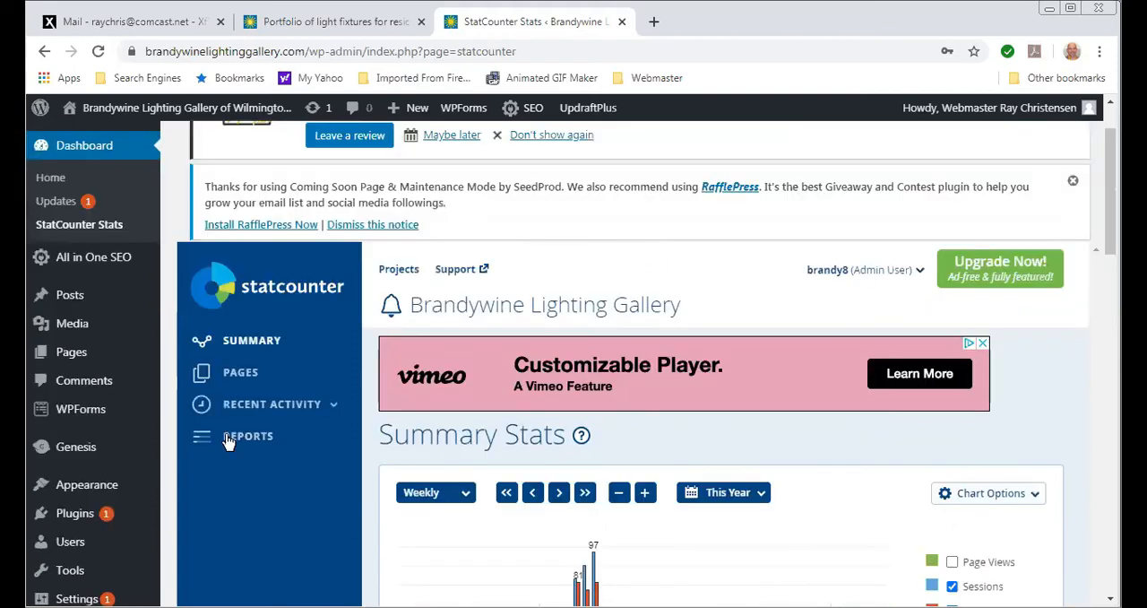
click(251, 383)
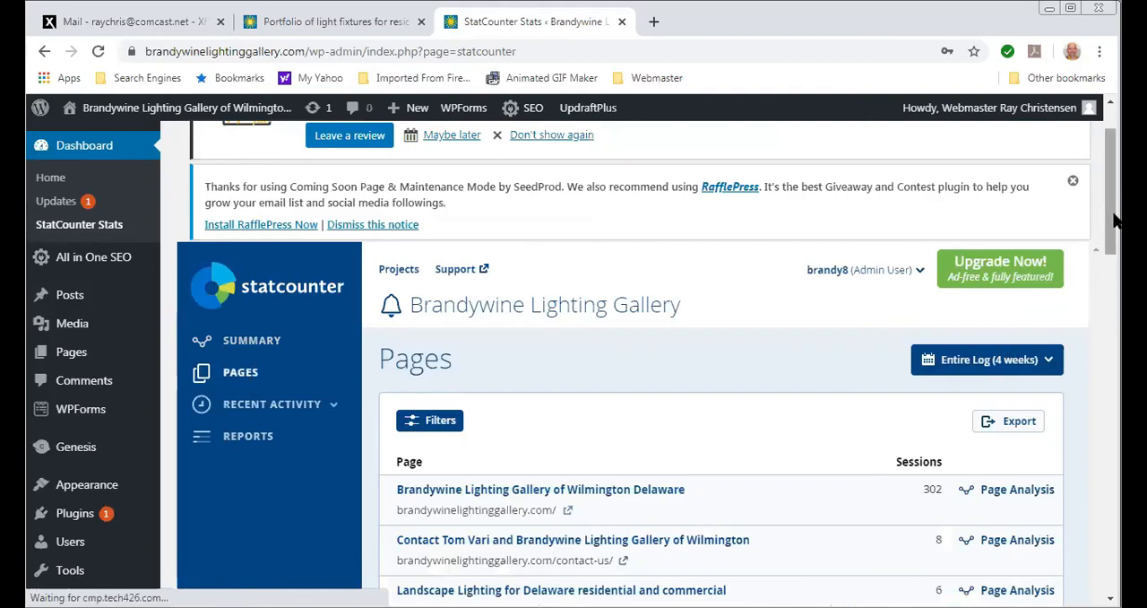
drag(1112, 220, 1102, 271)
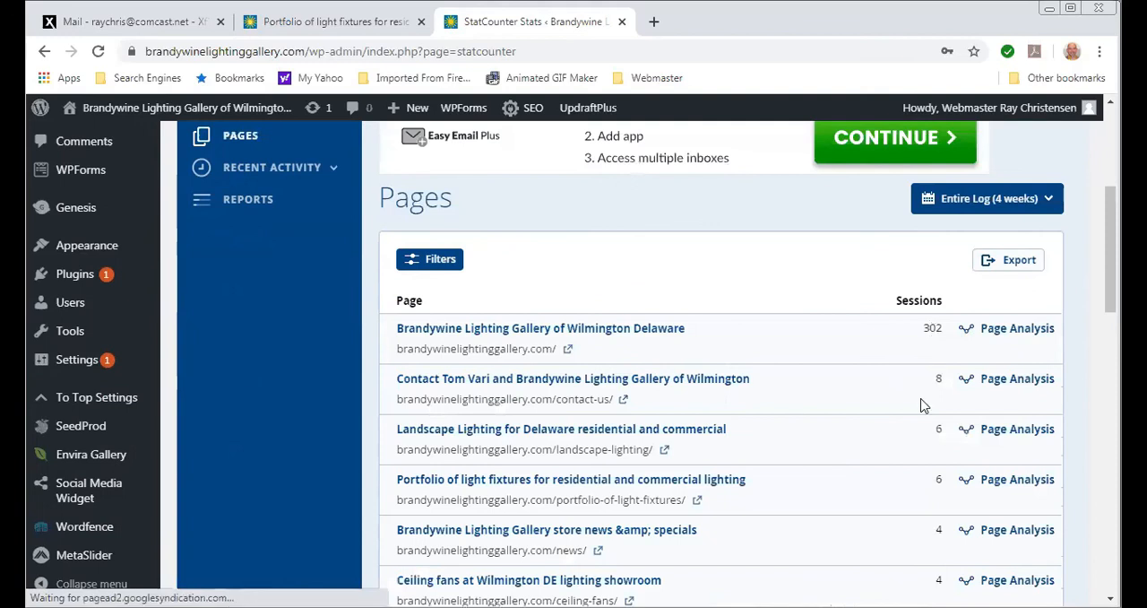
scroll(874, 237, down, 2)
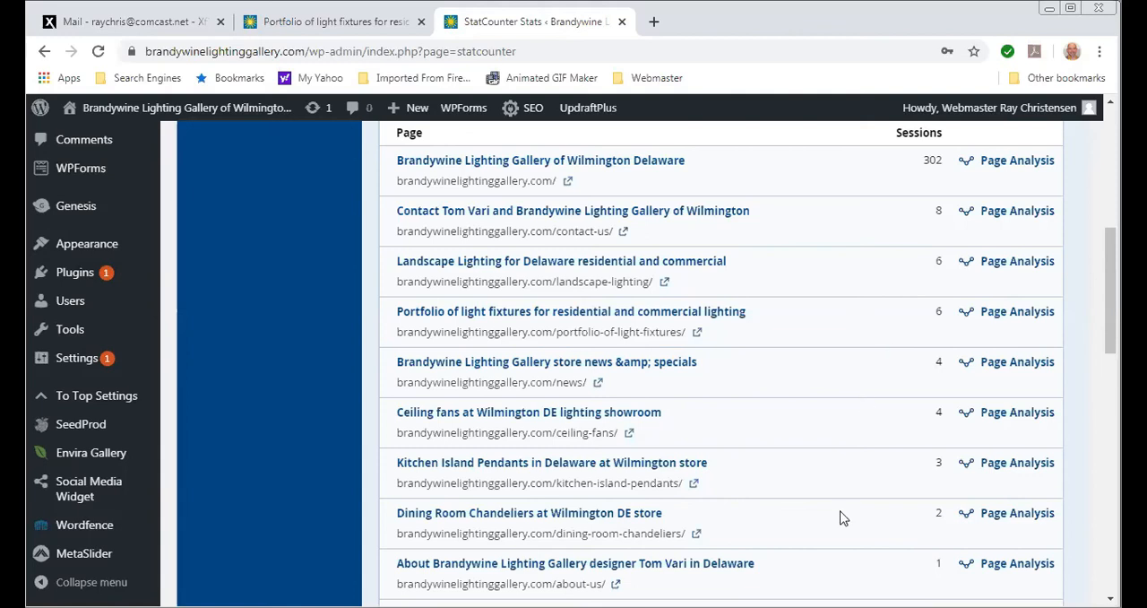
scroll(834, 520, up, 5)
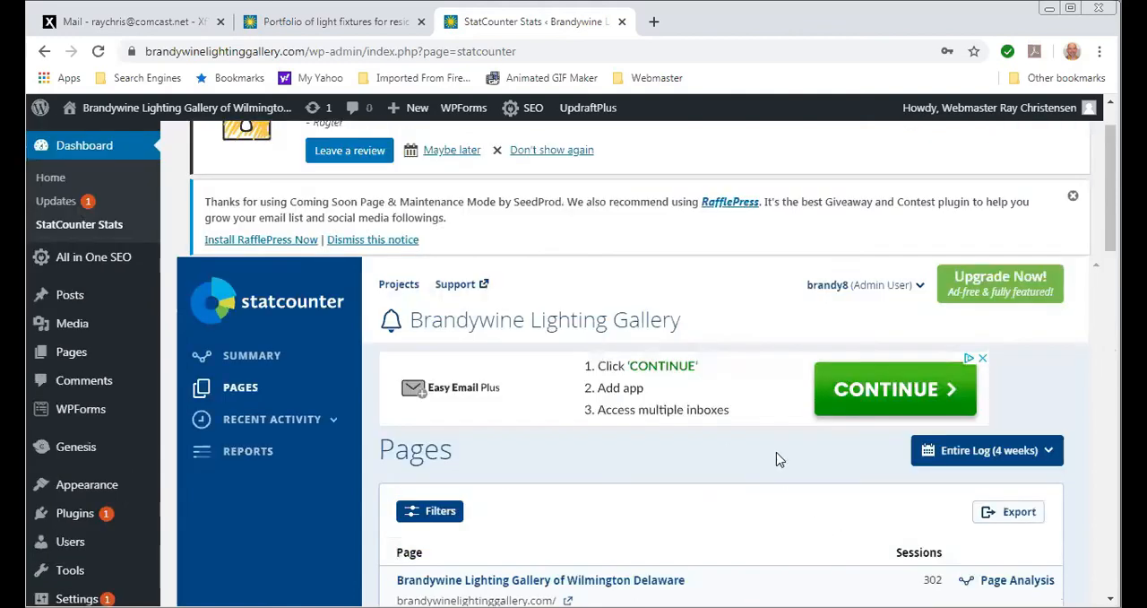
- Open the project's Reports and review the visitor locations by country and the popular pages
click(244, 453)
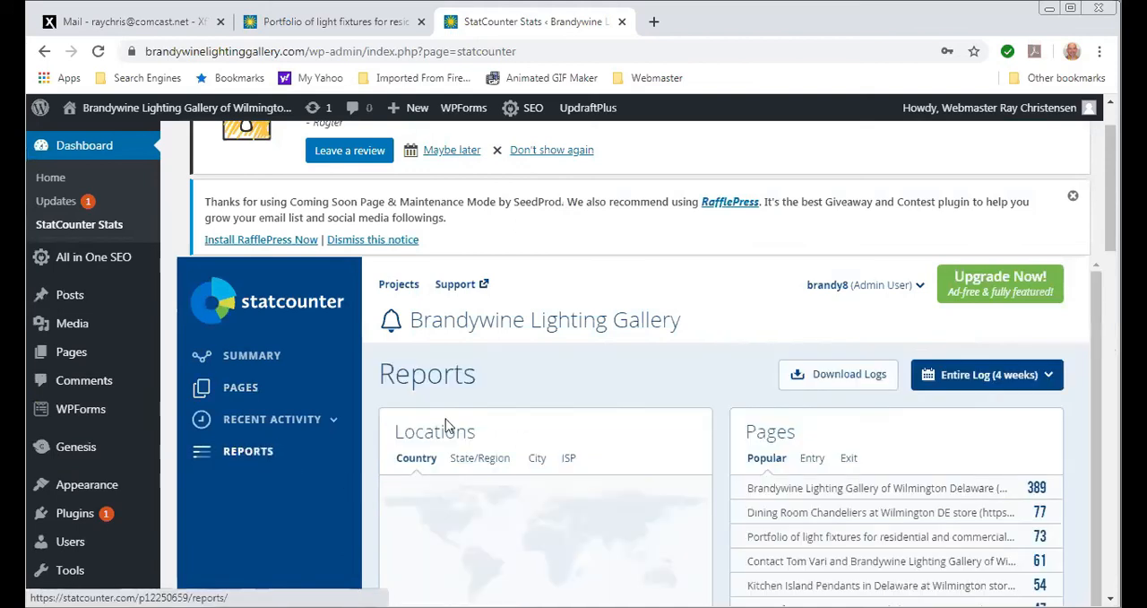
scroll(473, 420, down, 1)
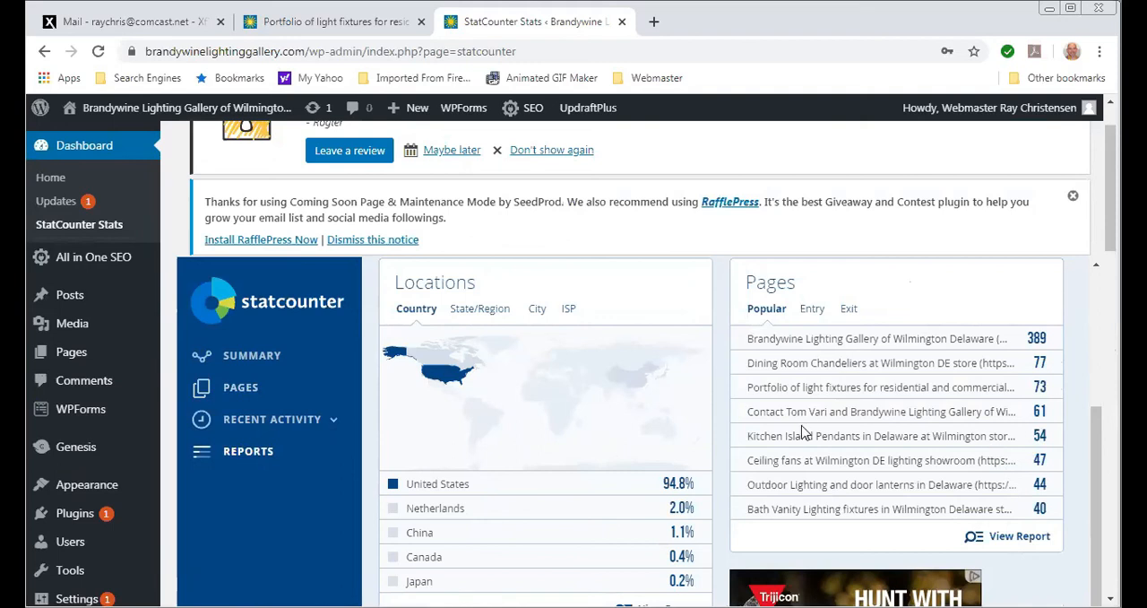
- Expand the Recent Activity reports and display the Visitor Map with its world-wide visitor markers
click(260, 423)
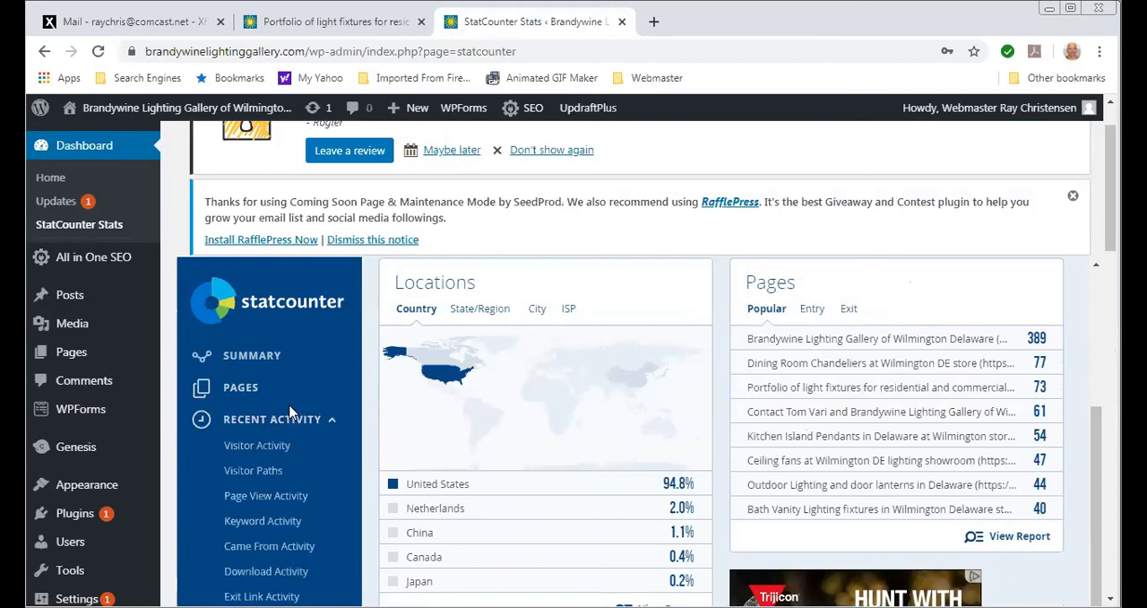
scroll(289, 411, down, 1)
scroll(289, 411, down, 1)
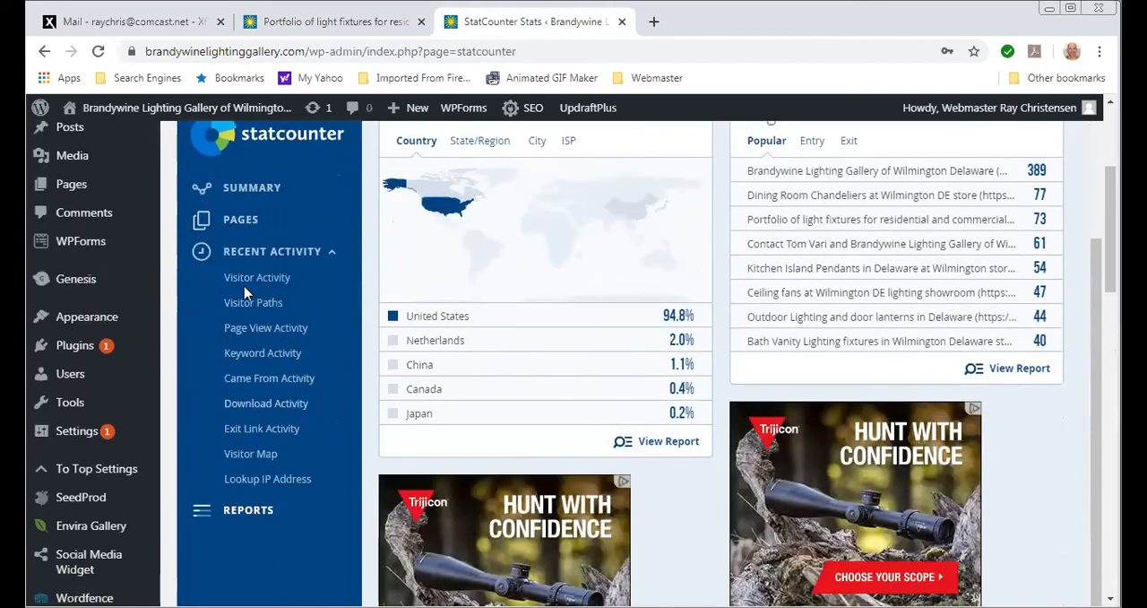
click(249, 459)
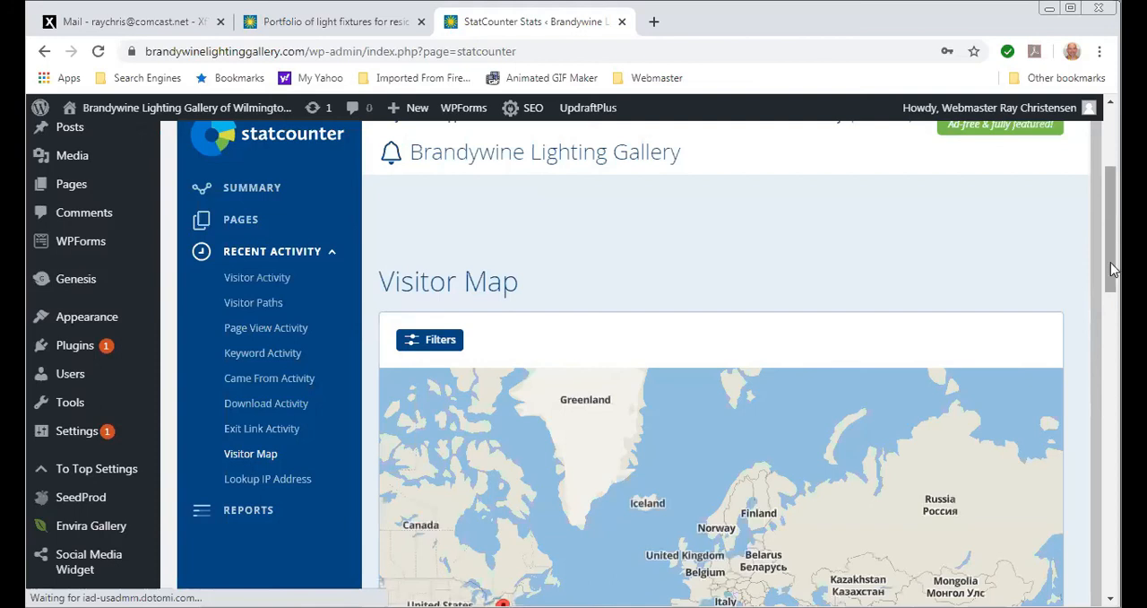
scroll(1112, 278, down, 4)
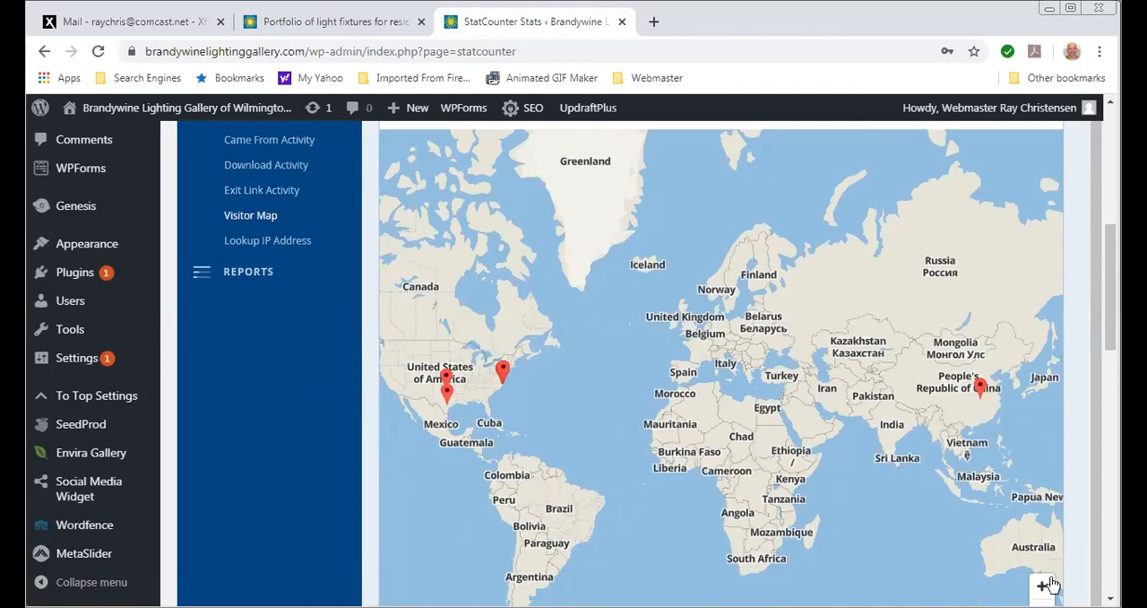
- Zoom the visitor map in on the markers around Philadelphia and view one visitor's session details
scroll(636, 440, up, 1)
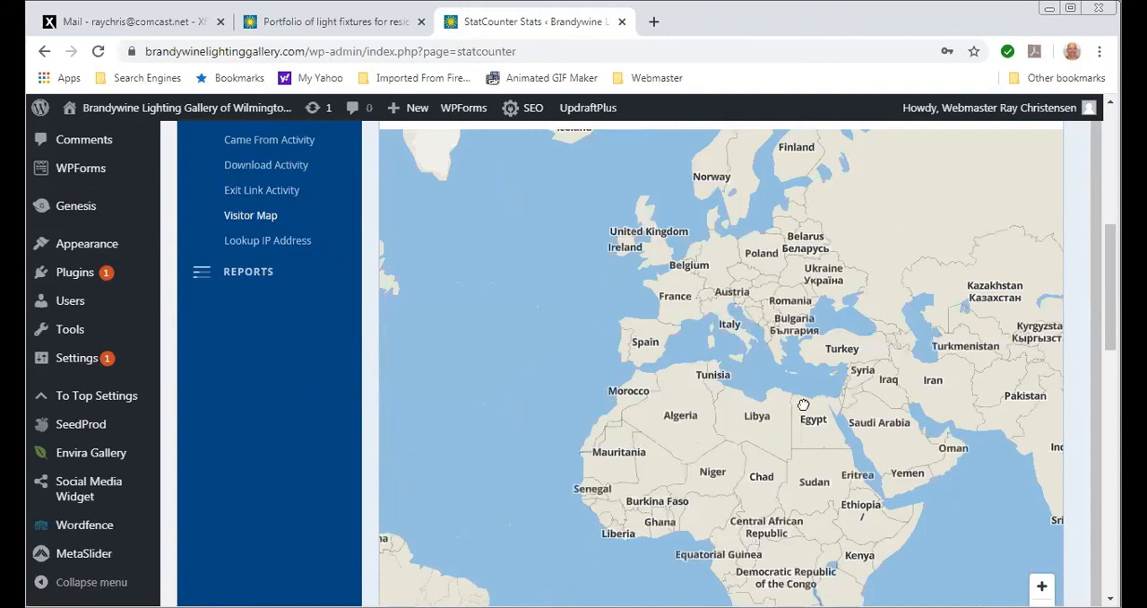
key(Left)
key(Left)
key(Left)
key(Left)
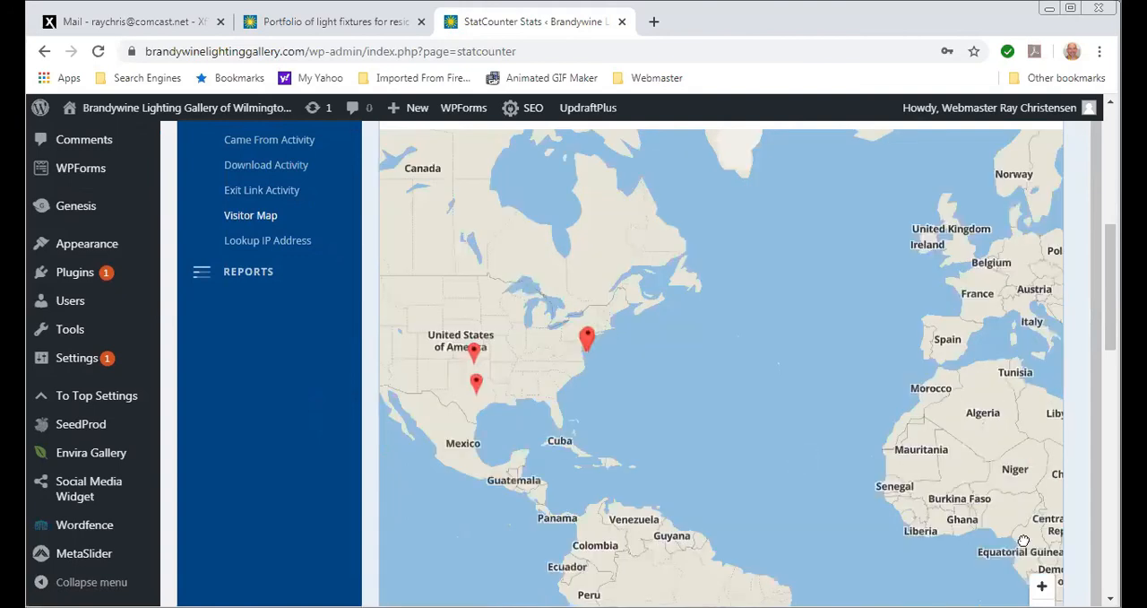
key(plus)
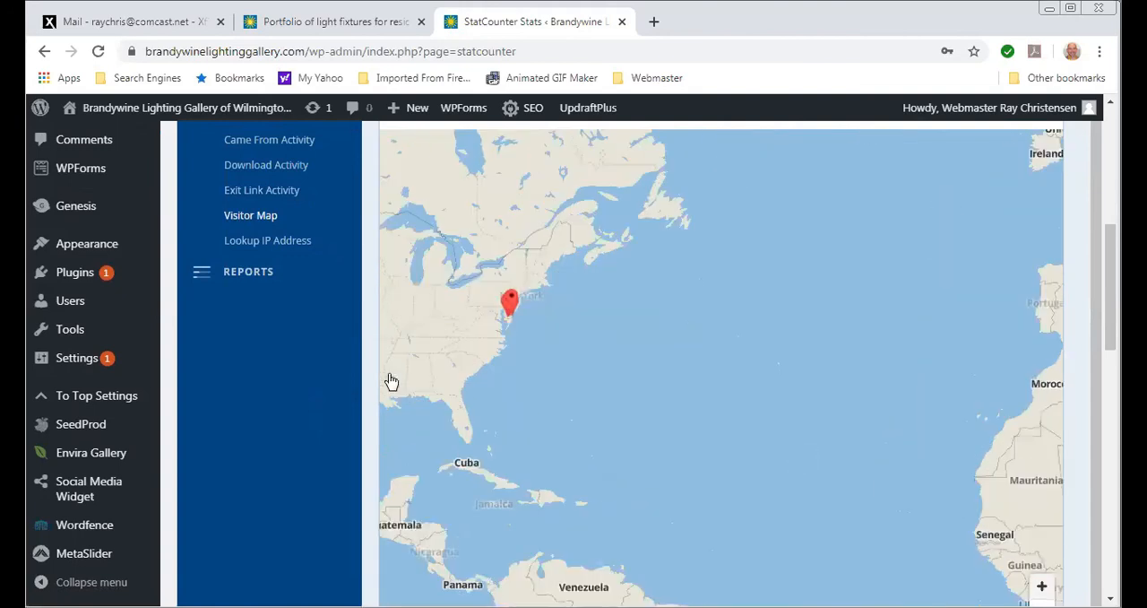
key(plus)
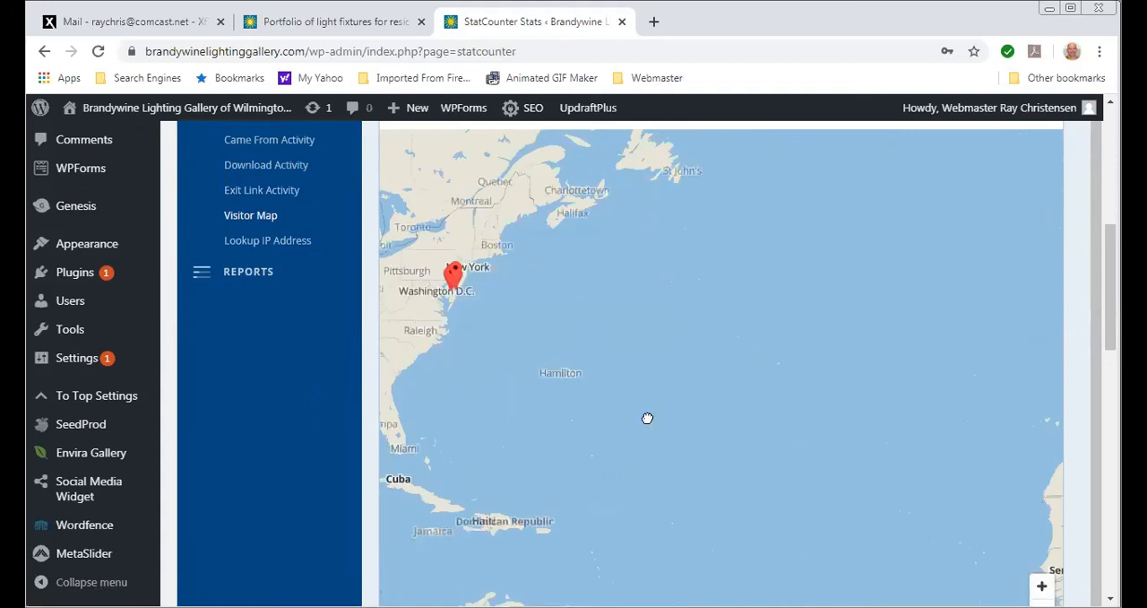
drag(647, 417, 801, 448)
drag(727, 394, 908, 454)
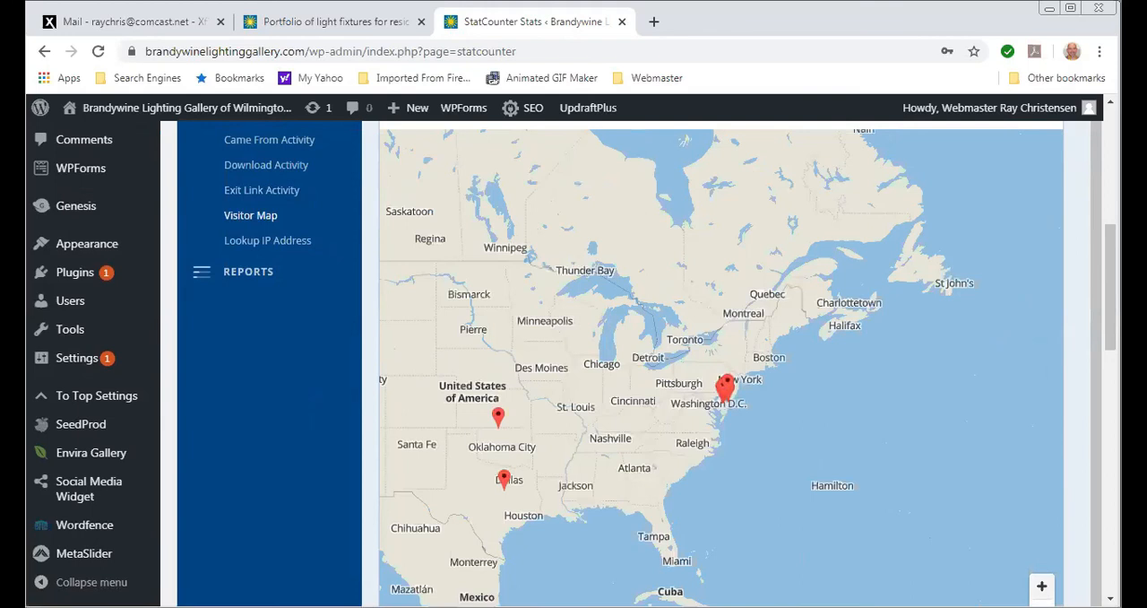
key(plus)
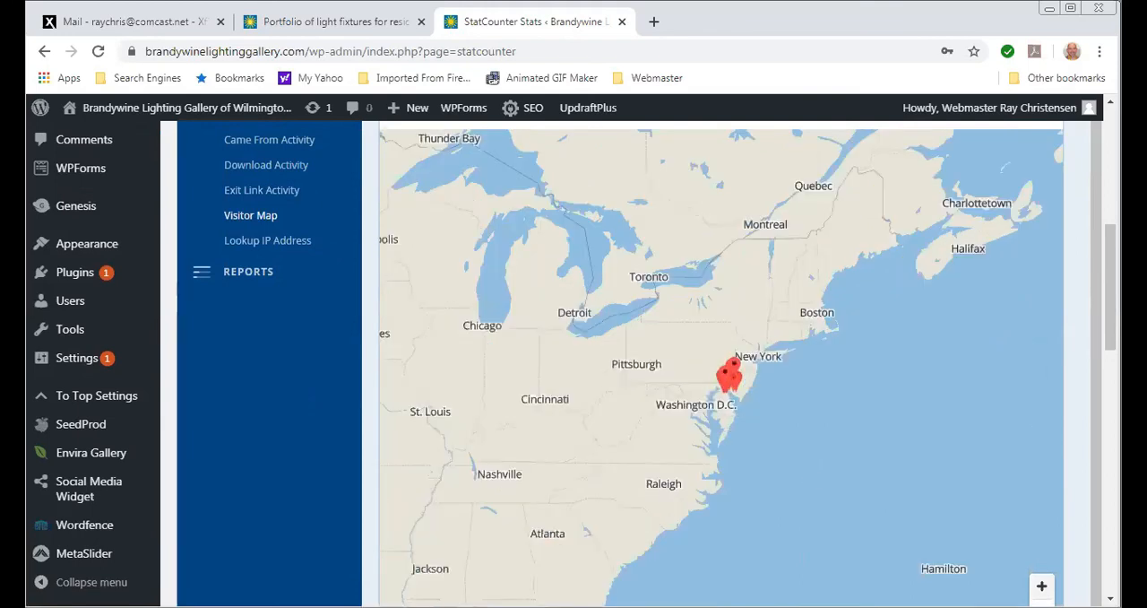
key(plus)
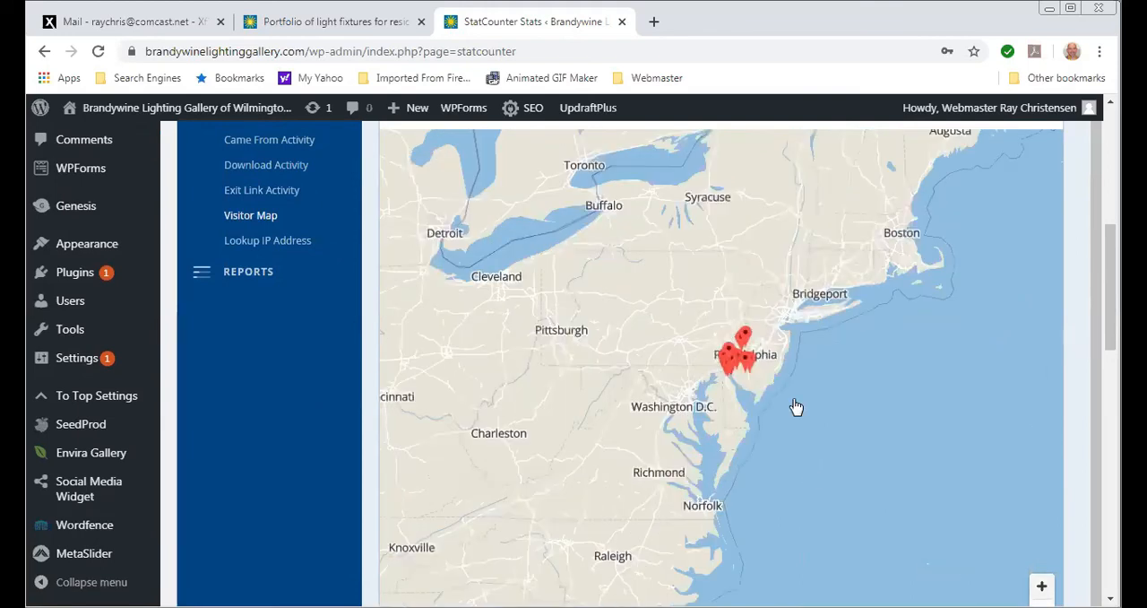
click(728, 354)
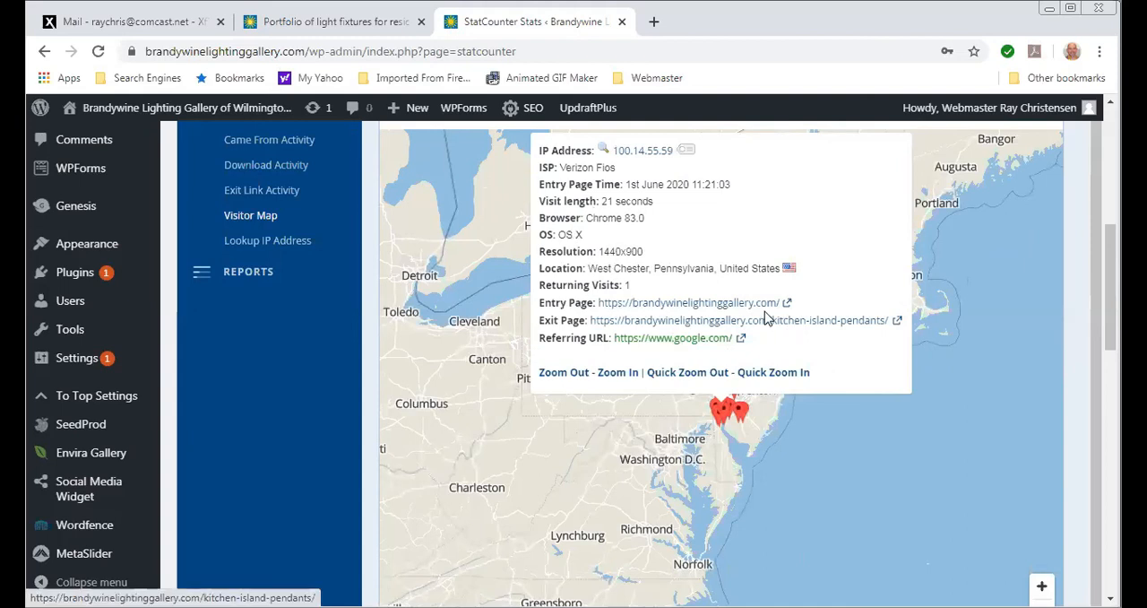
scroll(547, 491, up, 1)
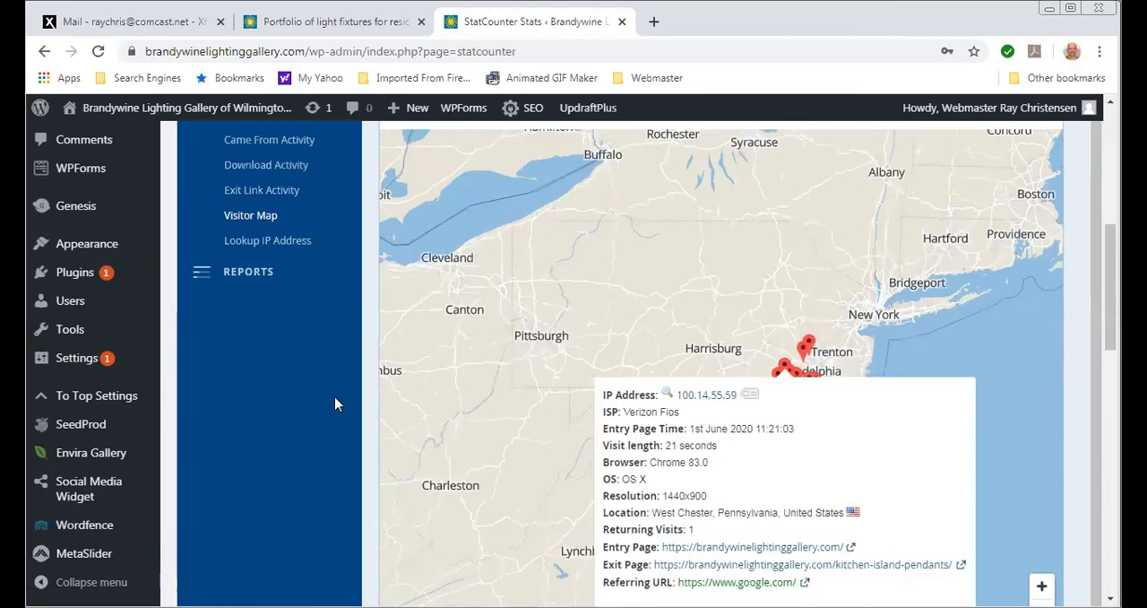
- Look through the visitors' page-by-page sessions in Visitor Paths and review the referrers in Came From Activity
scroll(318, 397, up, 2)
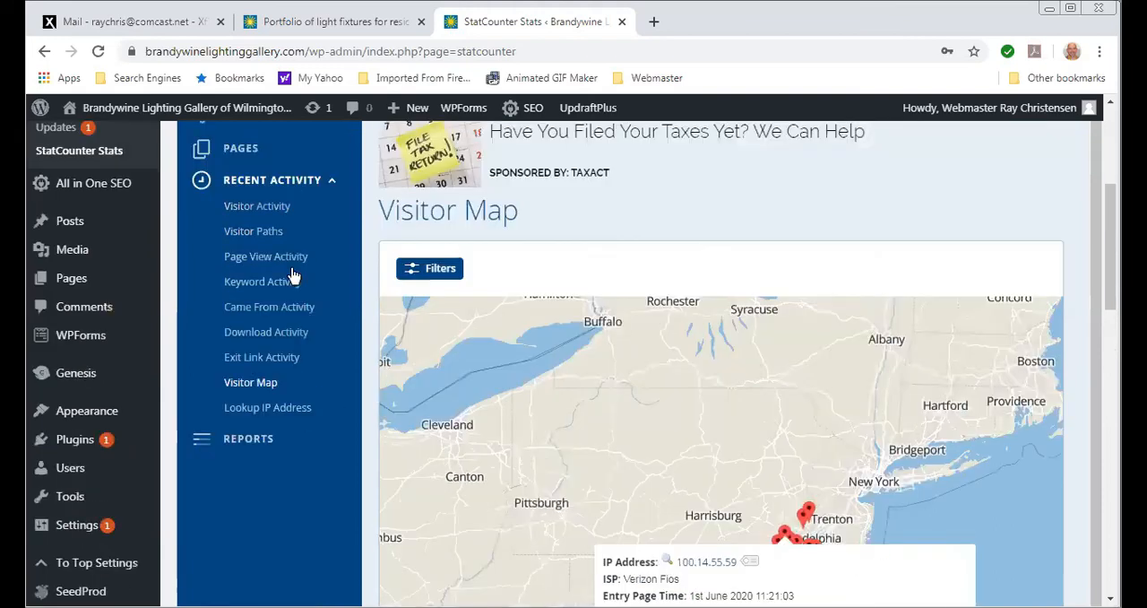
click(255, 235)
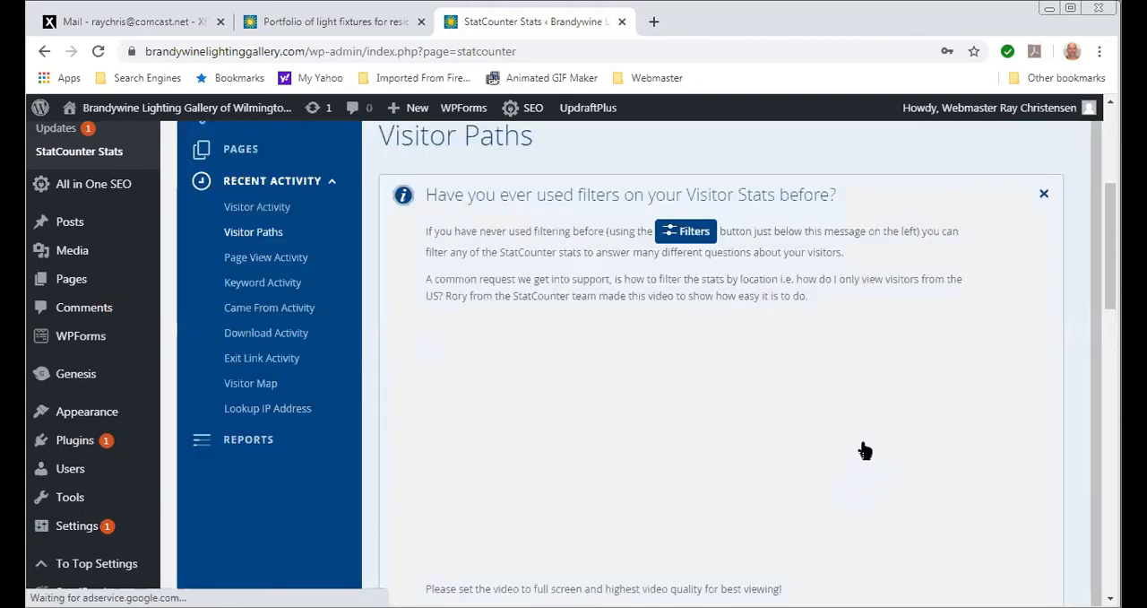
scroll(1006, 376, down, 5)
scroll(1007, 374, down, 3)
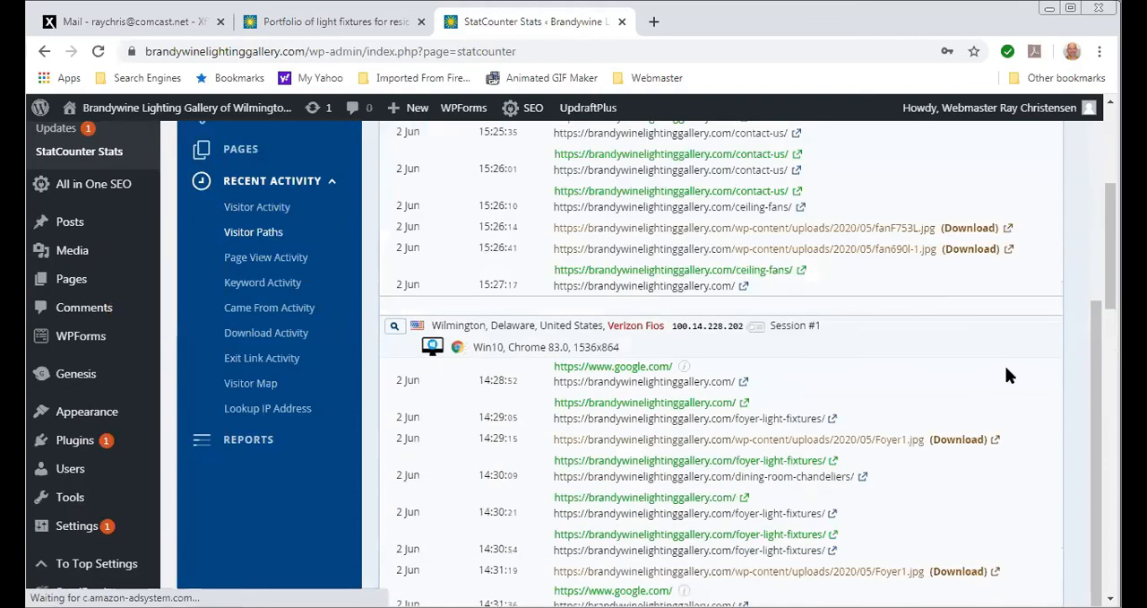
scroll(1007, 375, down, 1)
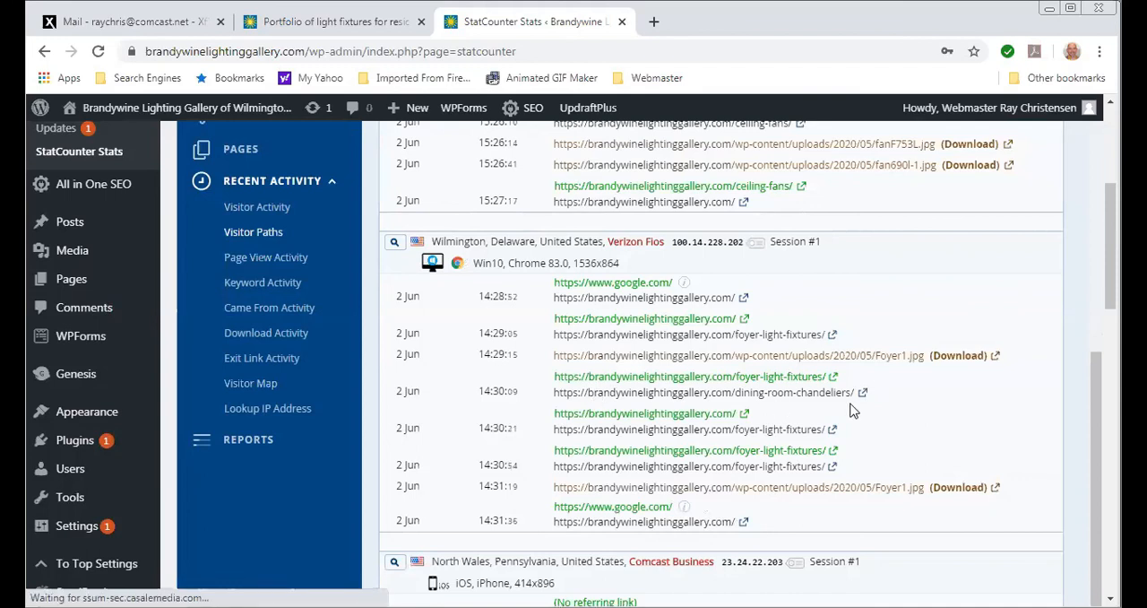
scroll(851, 410, up, 2)
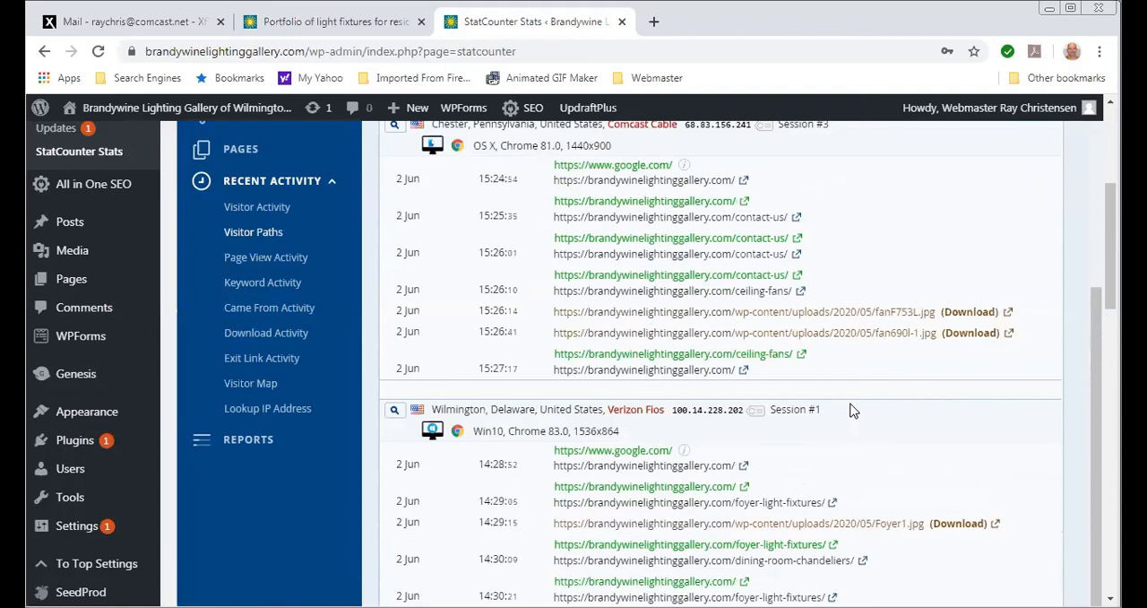
scroll(831, 383, down, 4)
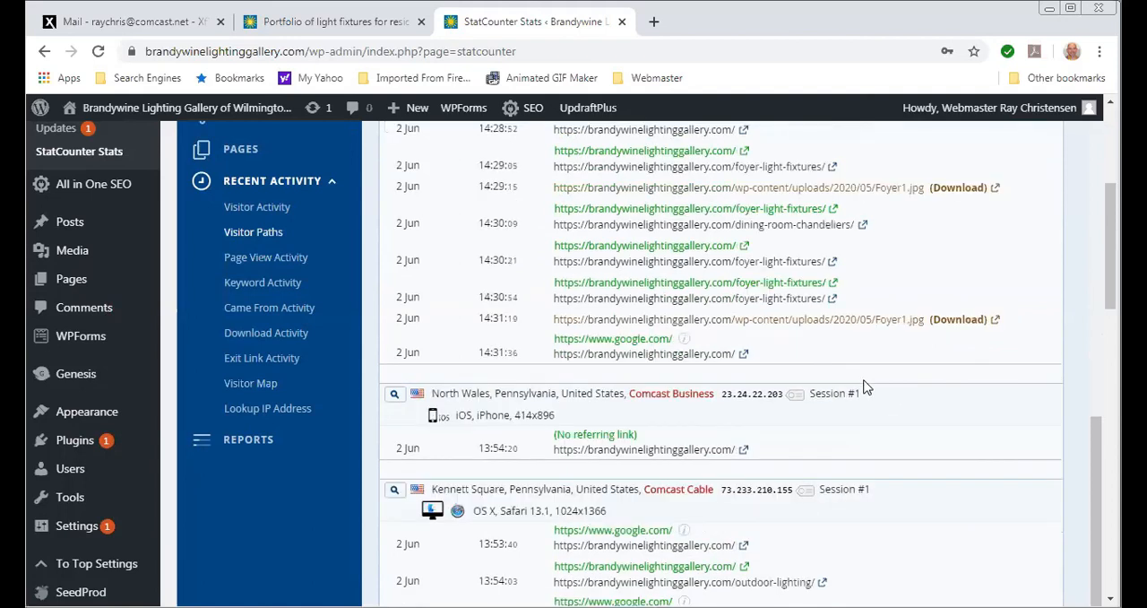
scroll(311, 486, up, 1)
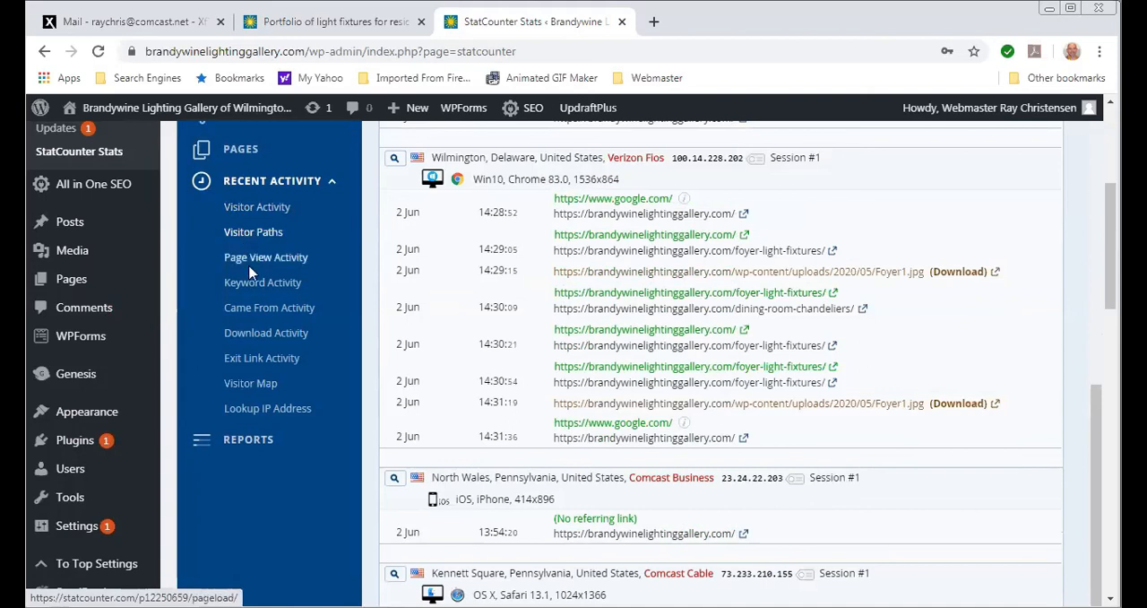
click(256, 316)
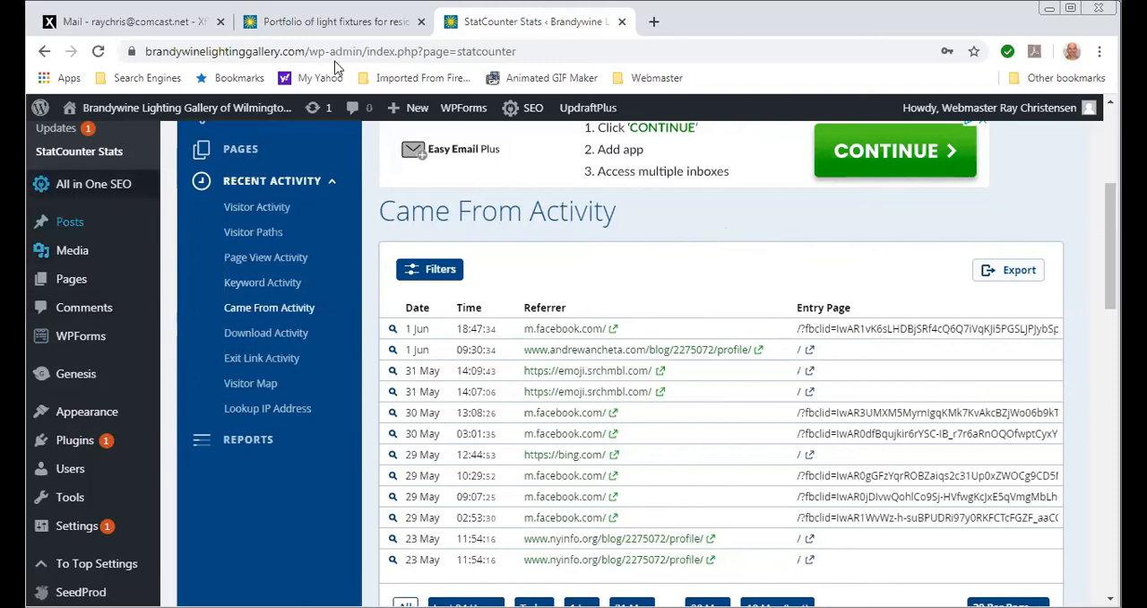
- Switch to the live site's Portfolio of Light Fixtures page and go to the site's home page
click(357, 27)
scroll(387, 392, up, 5)
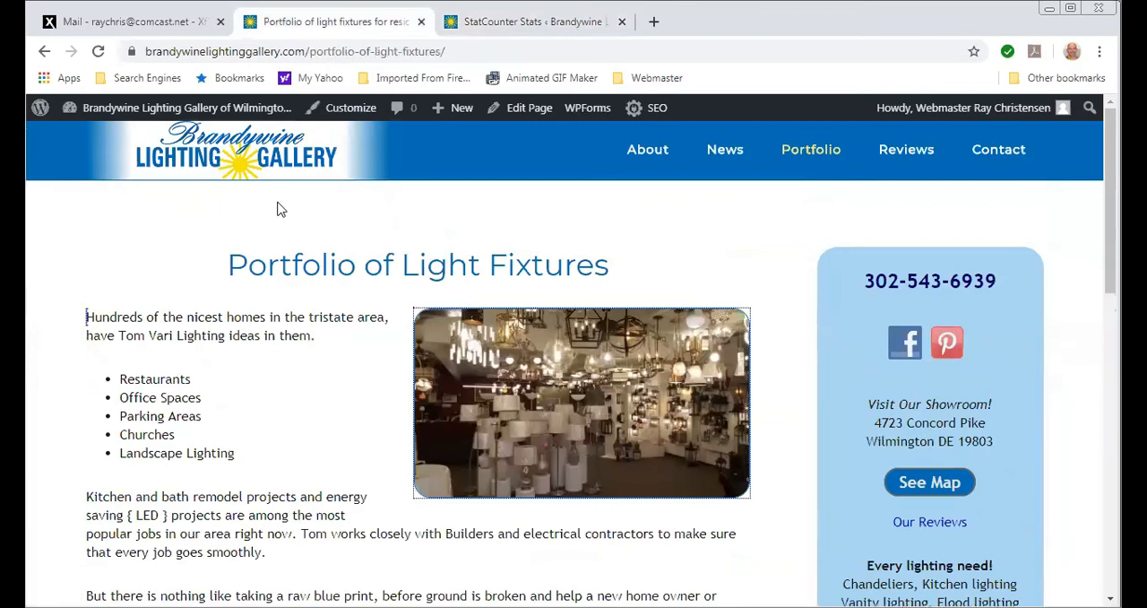
click(226, 160)
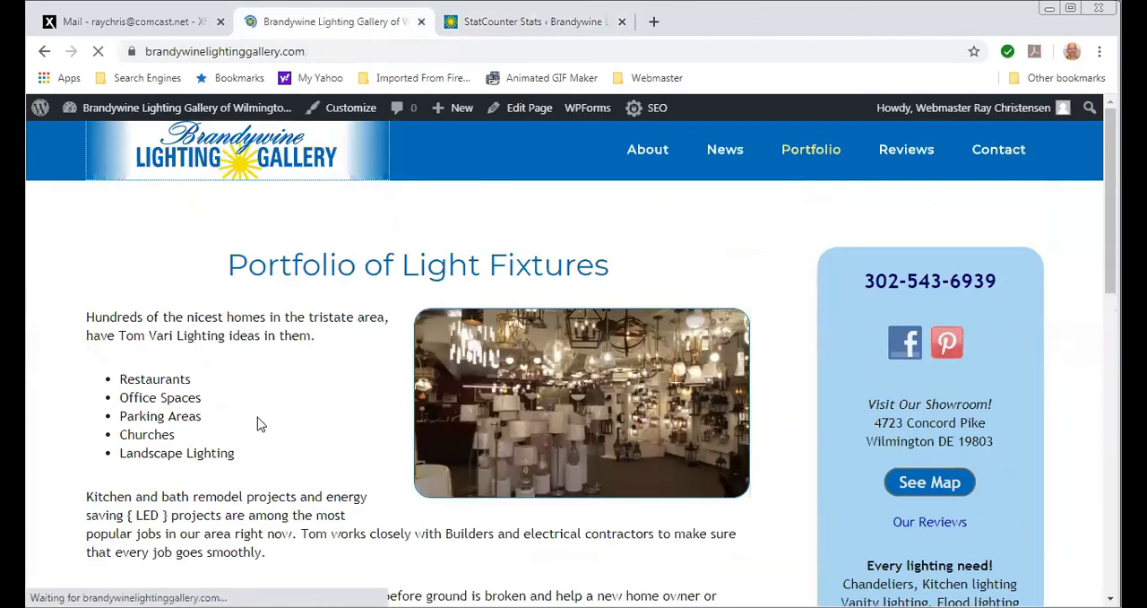